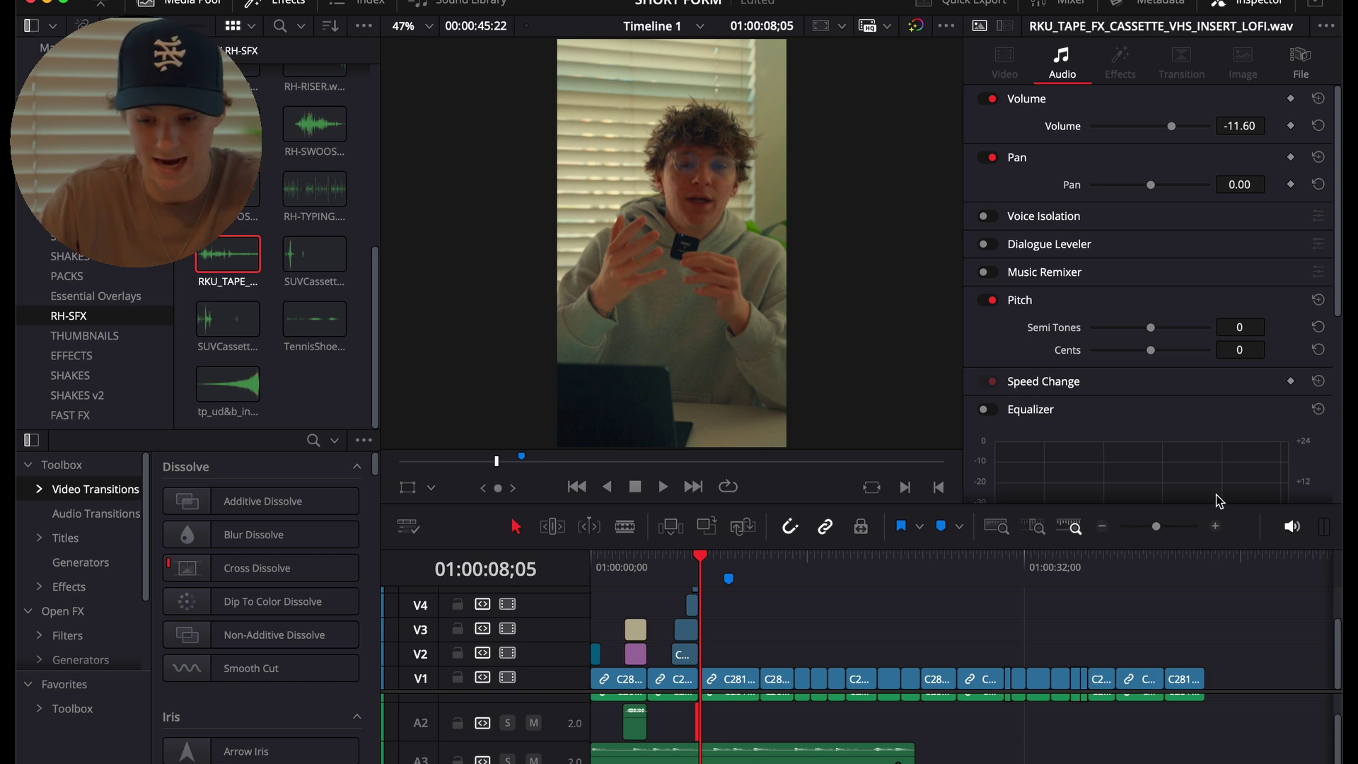
# Disable the music and sound effect clips on audio tracks A2 and A3.
pyautogui.scroll(-1, 773, 745)
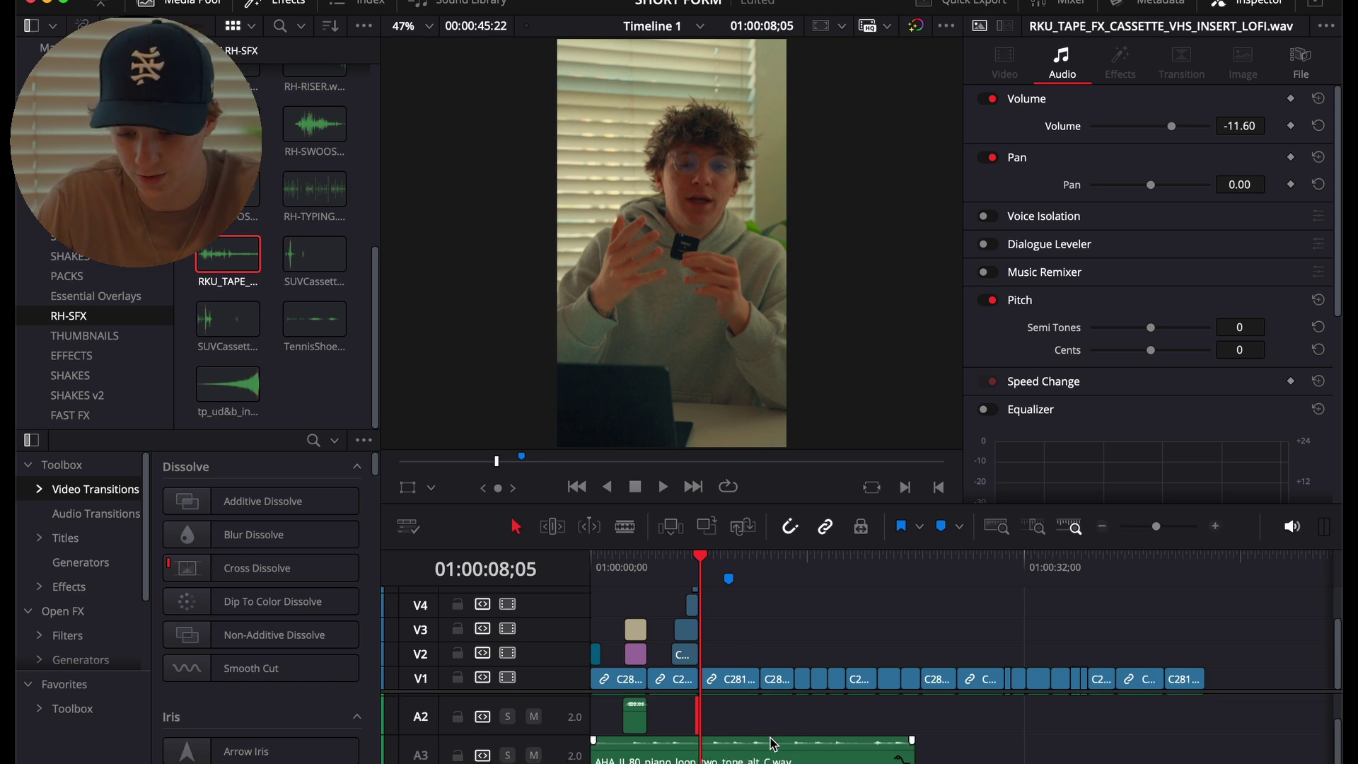
pyautogui.click(1216, 527)
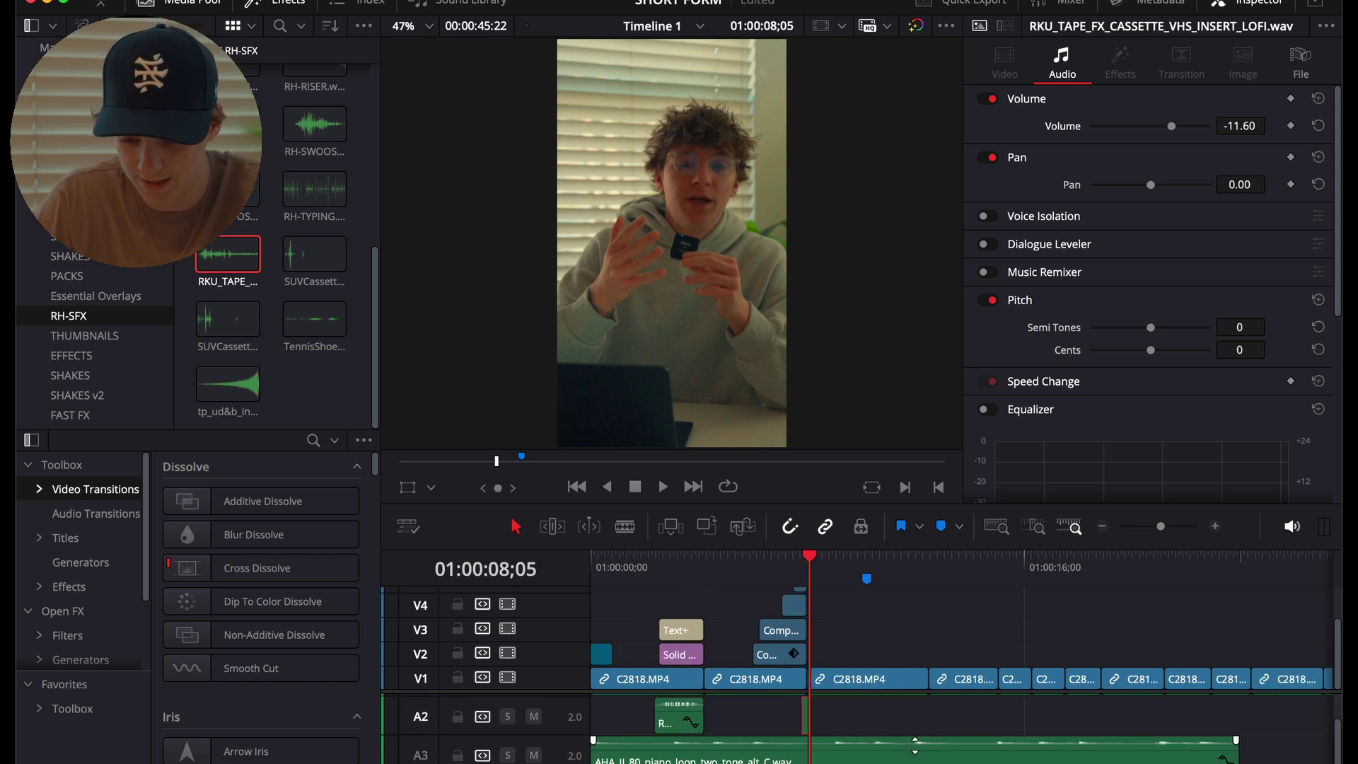
pyautogui.moveTo(725, 716); pyautogui.dragTo(648, 760)
pyautogui.press('d')
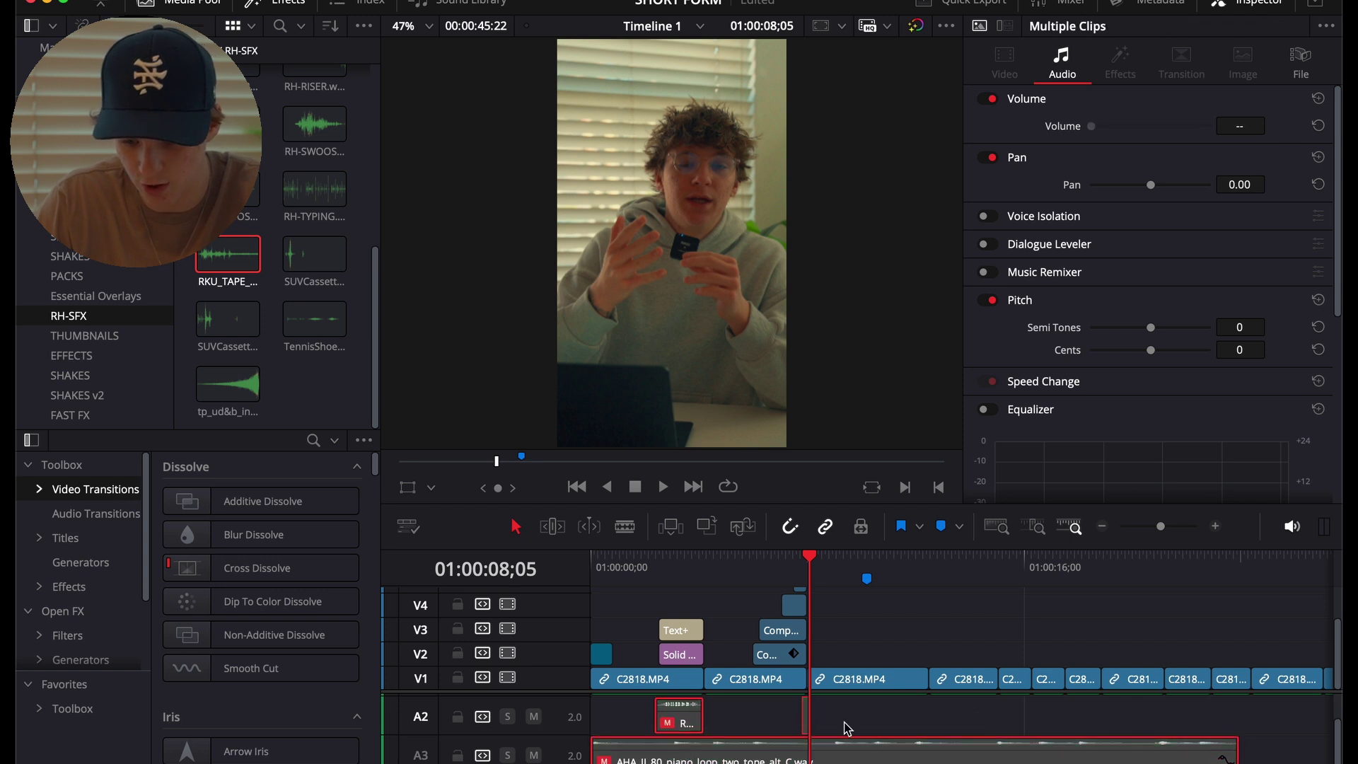
# Return to the start of the timeline and examine the full run of C2818.MP4 clips on V1.
pyautogui.scroll(3, 847, 730)
pyautogui.press('Home')
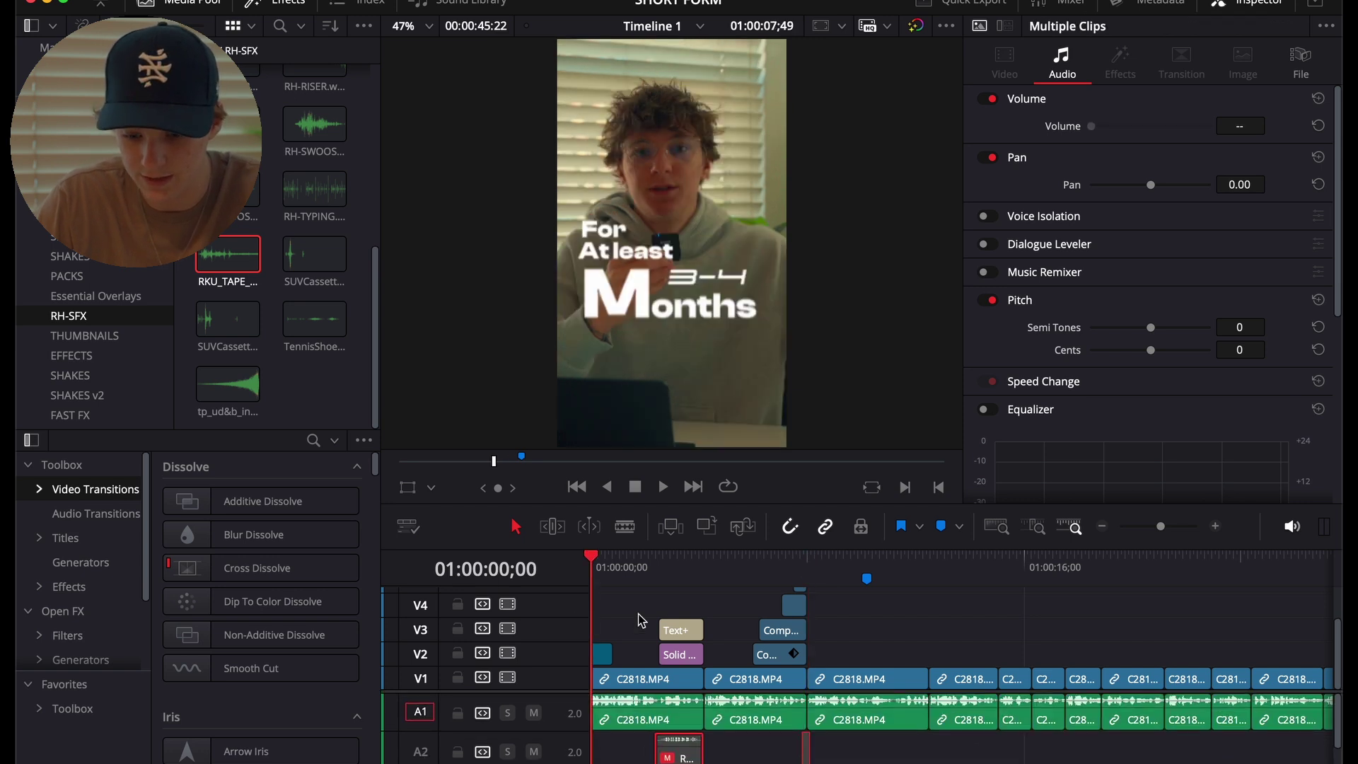
pyautogui.click(1216, 527)
pyautogui.click(1216, 527)
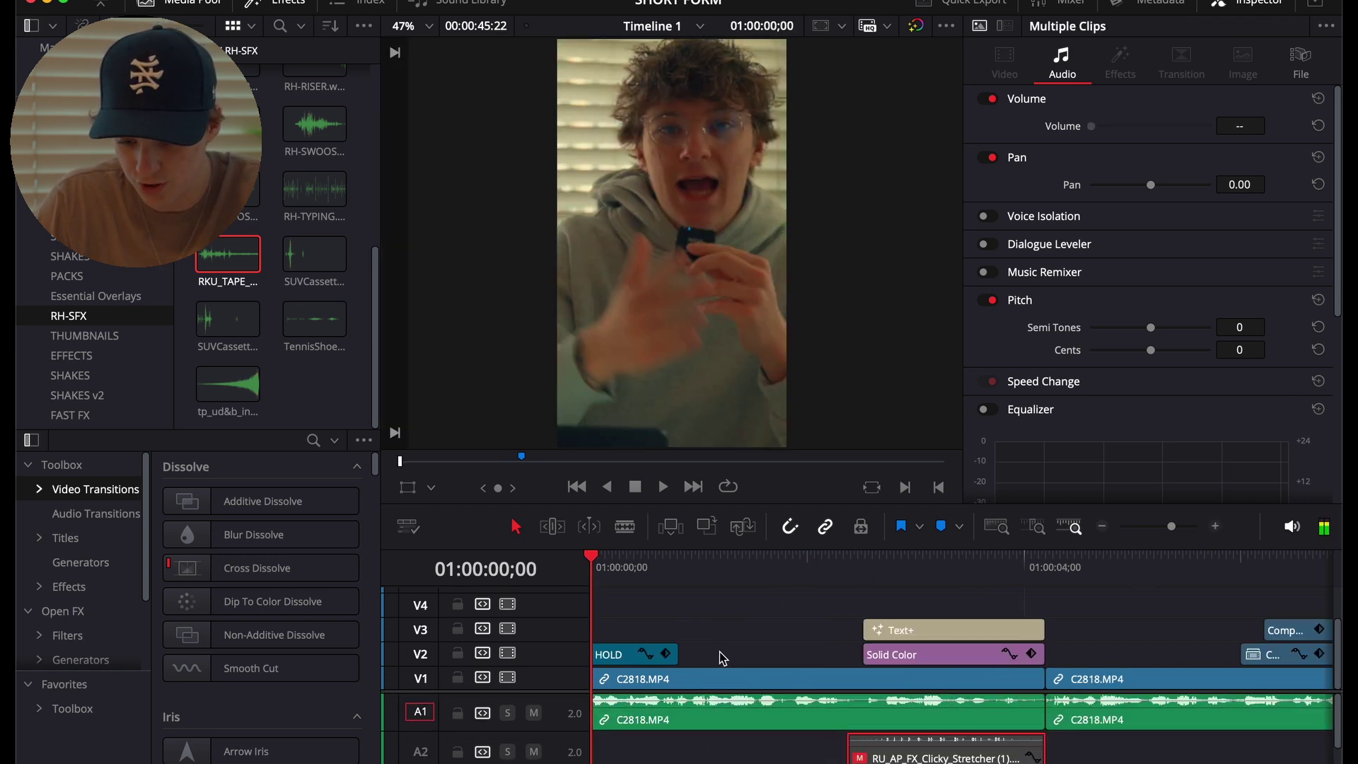
pyautogui.click(1102, 528)
pyautogui.click(1102, 527)
pyautogui.click(1102, 528)
pyautogui.moveTo(1251, 670); pyautogui.dragTo(656, 684)
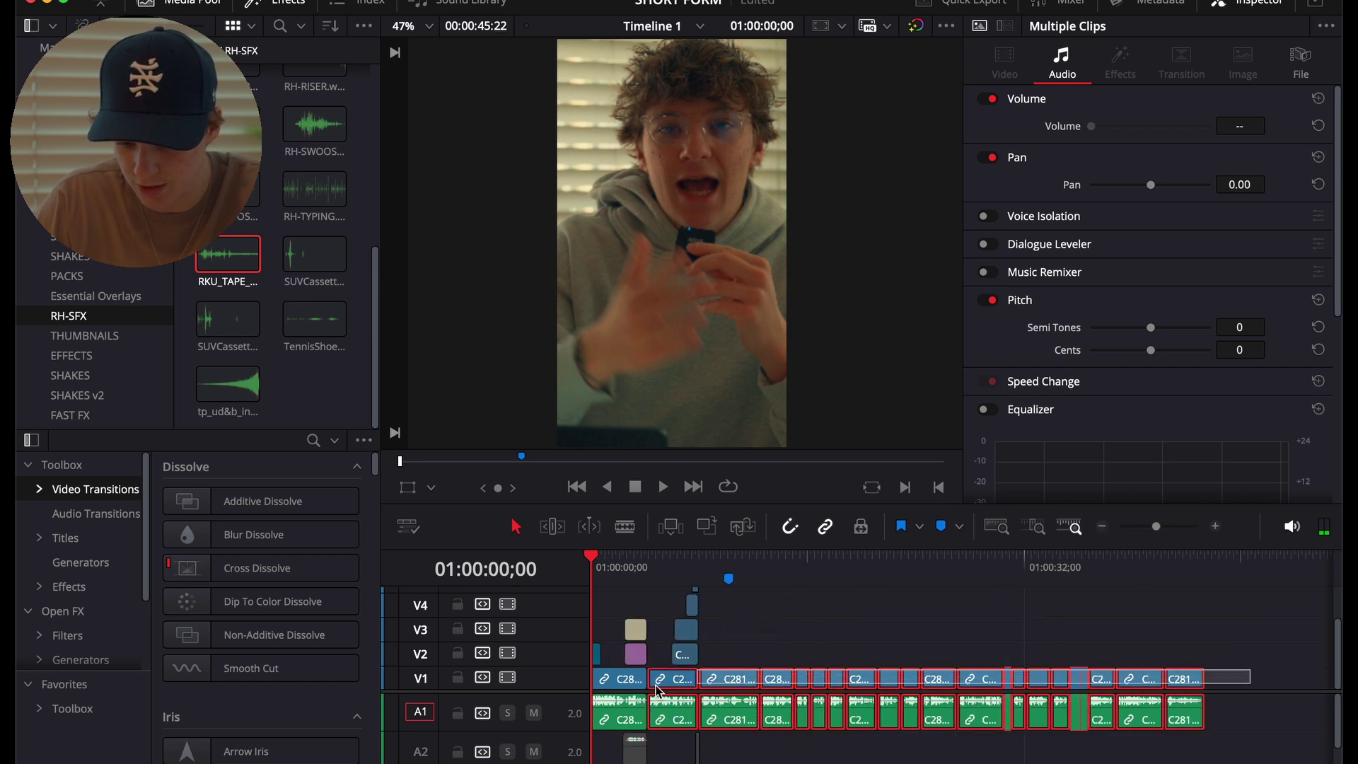
pyautogui.moveTo(656, 685); pyautogui.dragTo(614, 689)
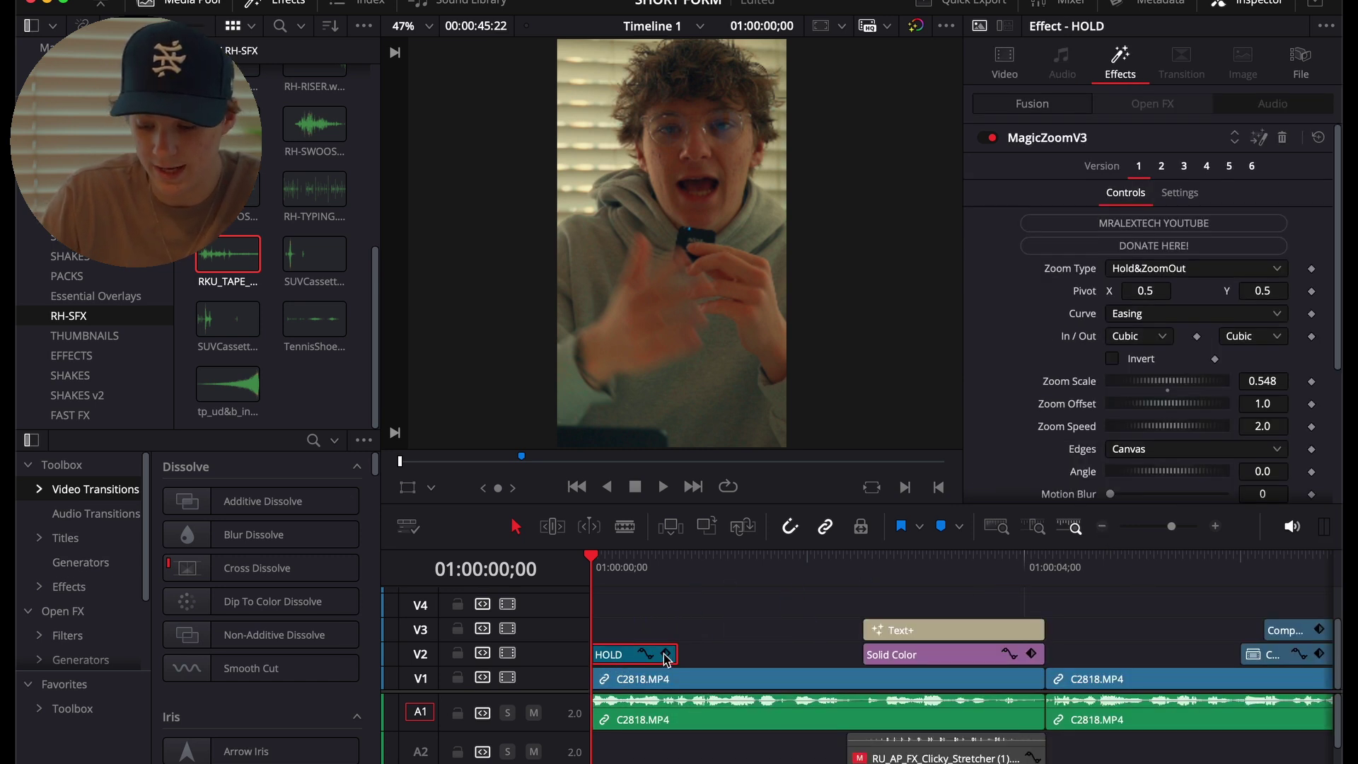
# Play the opening under the HOLD effect clip, examine its zoom-out frame by frame, and return to the timeline start.
pyautogui.press('XF86AudioRaiseVolume')
pyautogui.press('space')
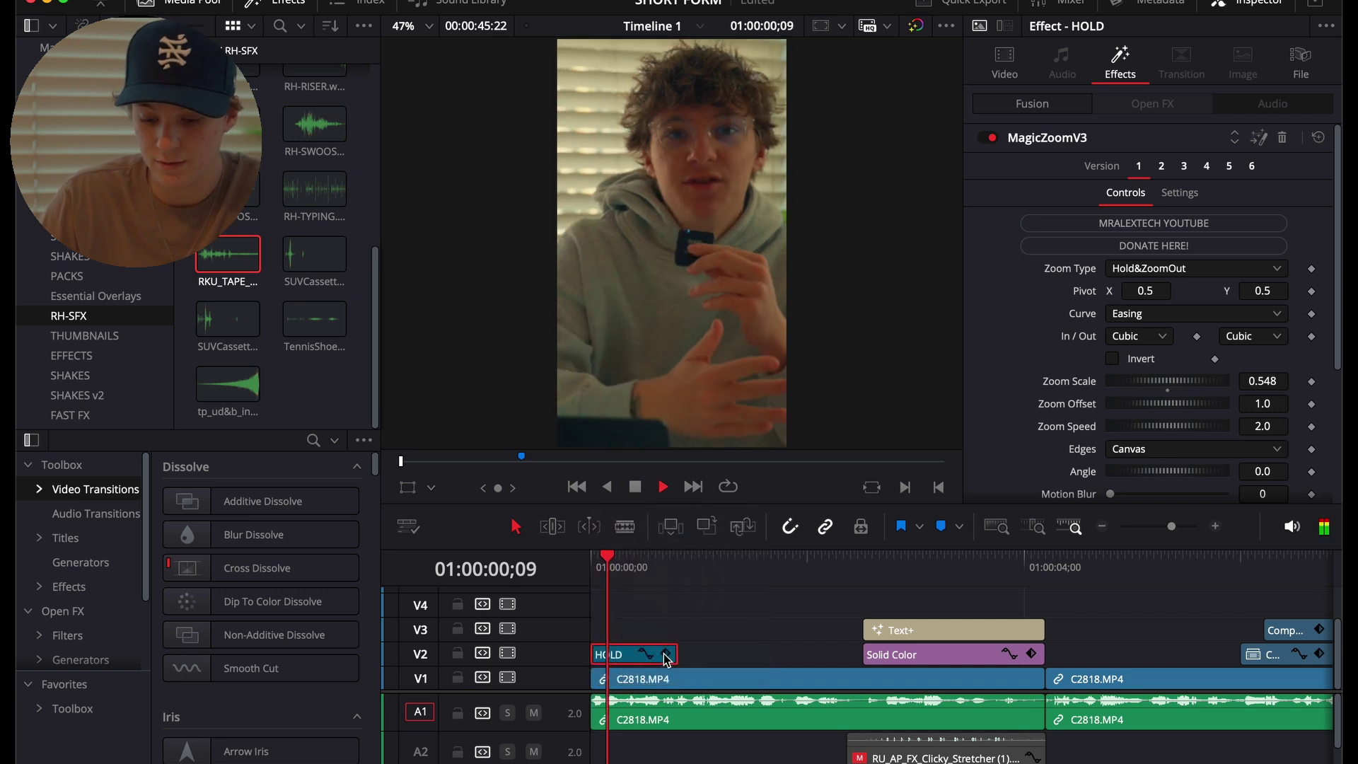
pyautogui.press('space')
pyautogui.moveTo(660, 557); pyautogui.dragTo(438, 574)
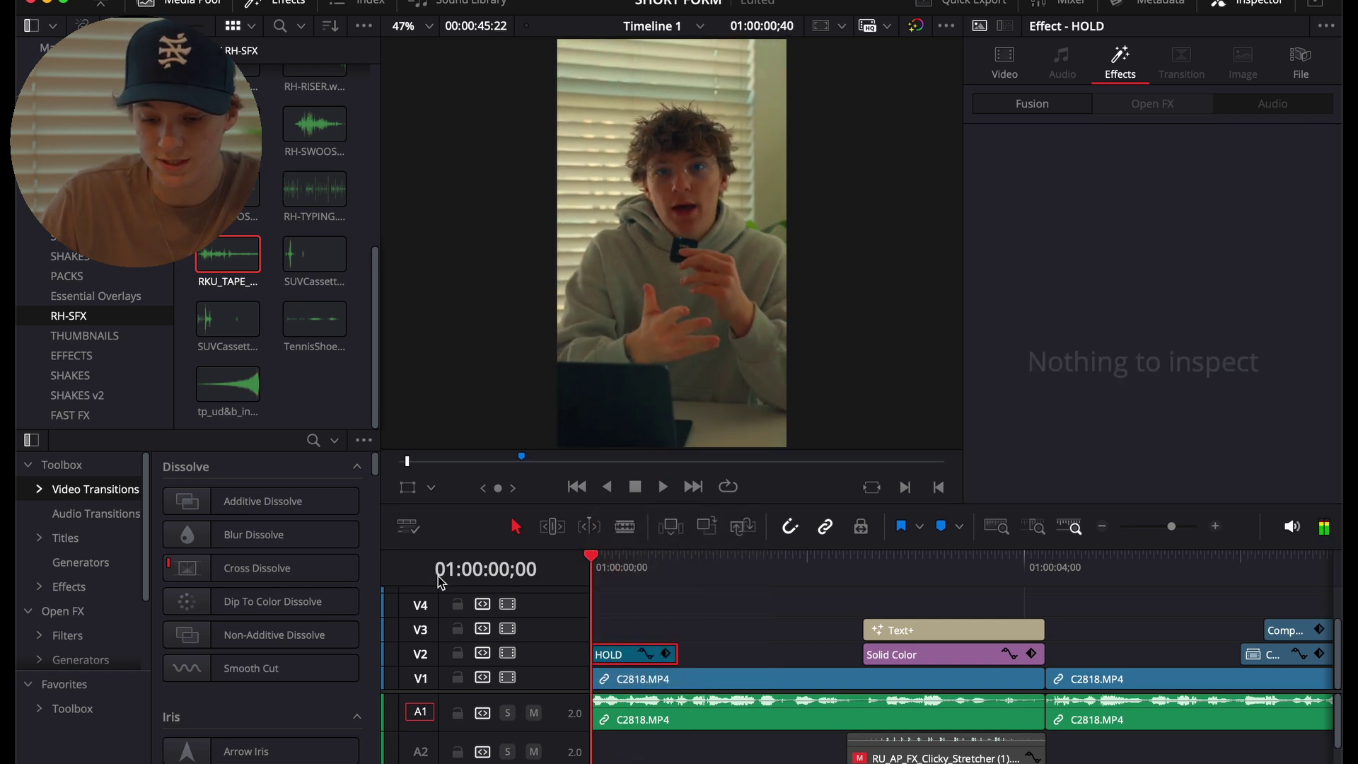
pyautogui.press('space')
pyautogui.press('Right')
pyautogui.press('Right')
pyautogui.press('Right')
pyautogui.press('Right')
pyautogui.press('Right')
pyautogui.press('Right')
pyautogui.press('Right')
pyautogui.press('Right')
pyautogui.press('Right')
pyautogui.press('Right')
pyautogui.press('Right')
pyautogui.press('Right')
pyautogui.press('Right')
pyautogui.press('Right')
pyautogui.press('Right')
pyautogui.press('Right')
pyautogui.press('Right')
pyautogui.press('Right')
pyautogui.press('Right')
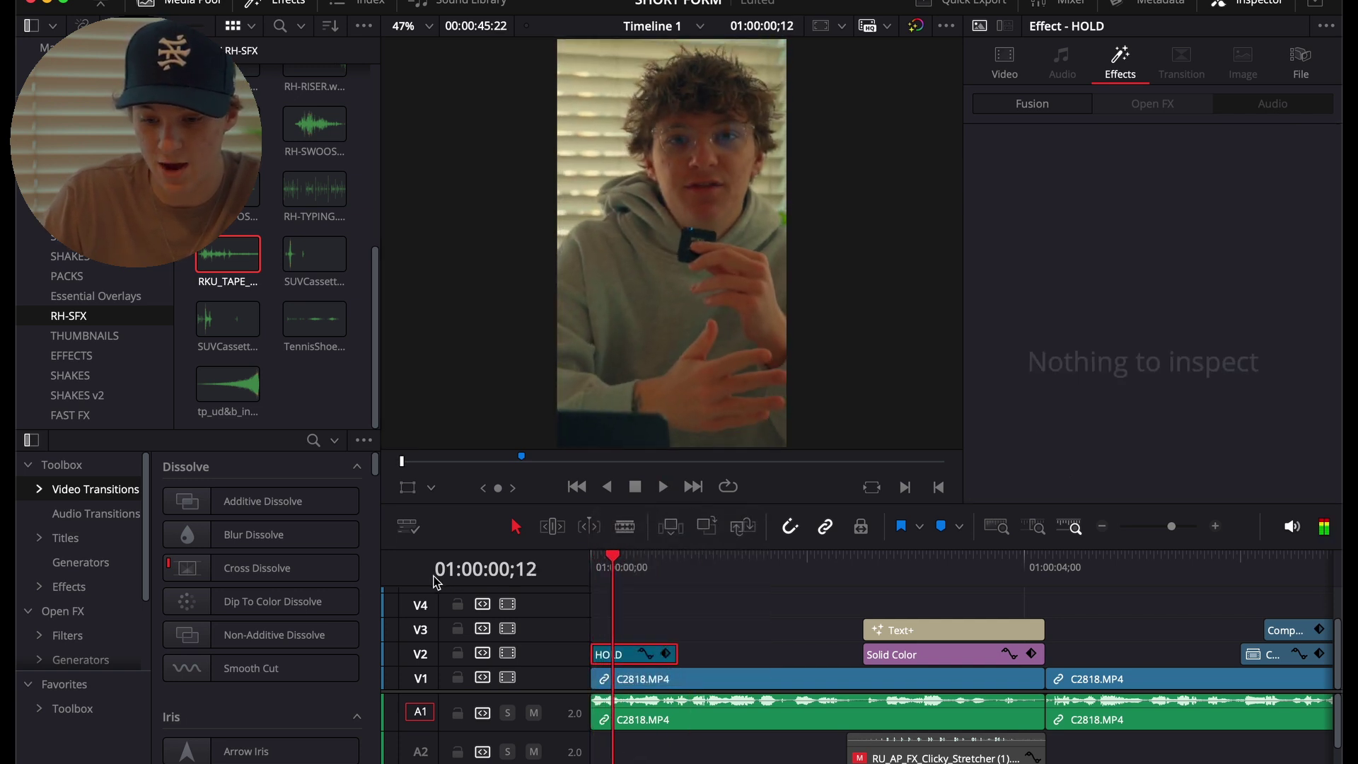
pyautogui.press('Right')
pyautogui.press('Right')
pyautogui.press('Right')
pyautogui.press('Right')
pyautogui.press('Right')
pyautogui.press('Right')
pyautogui.press('Right')
pyautogui.press('Right')
pyautogui.press('Right')
pyautogui.press('Right')
pyautogui.press('Right')
pyautogui.press('Right')
pyautogui.press('Right')
pyautogui.press('Right')
pyautogui.press('Right')
pyautogui.press('Right')
pyautogui.press('Right')
pyautogui.press('Right')
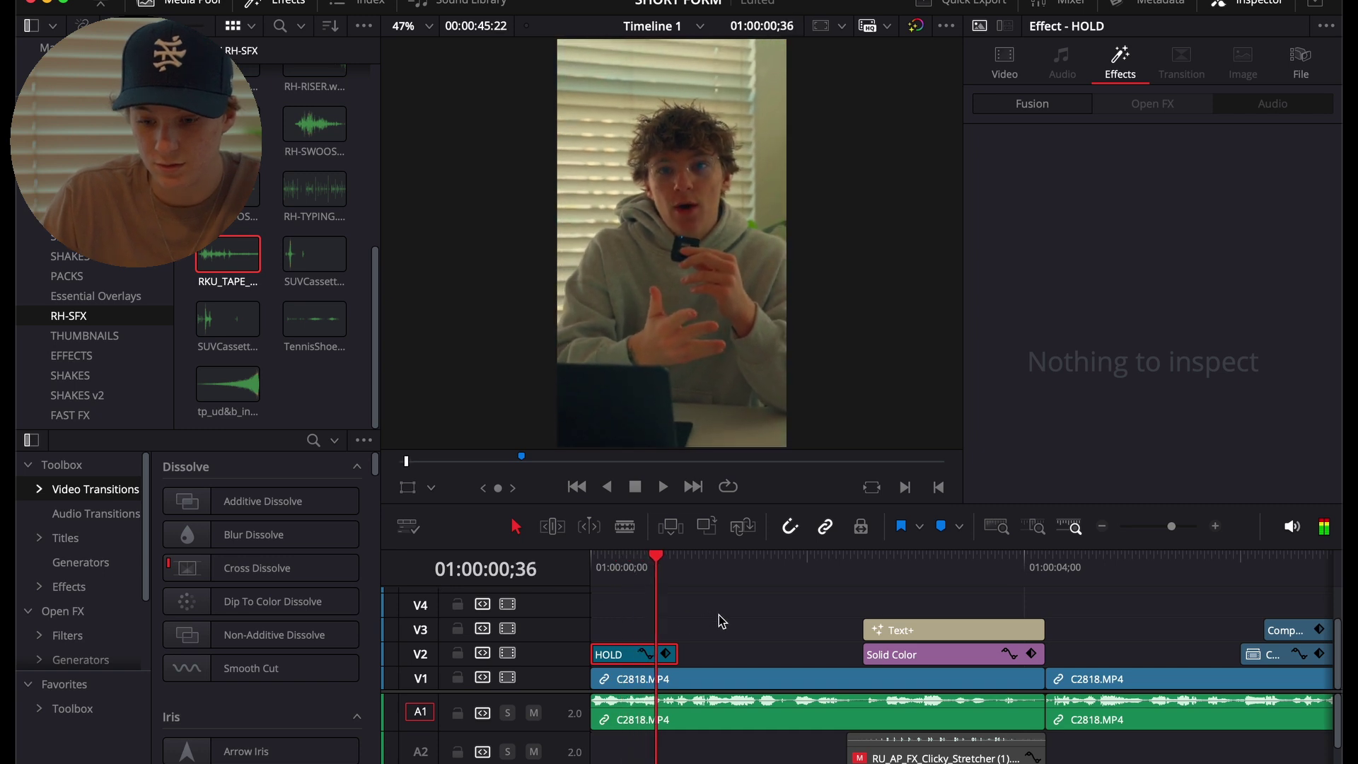
pyautogui.press('Home')
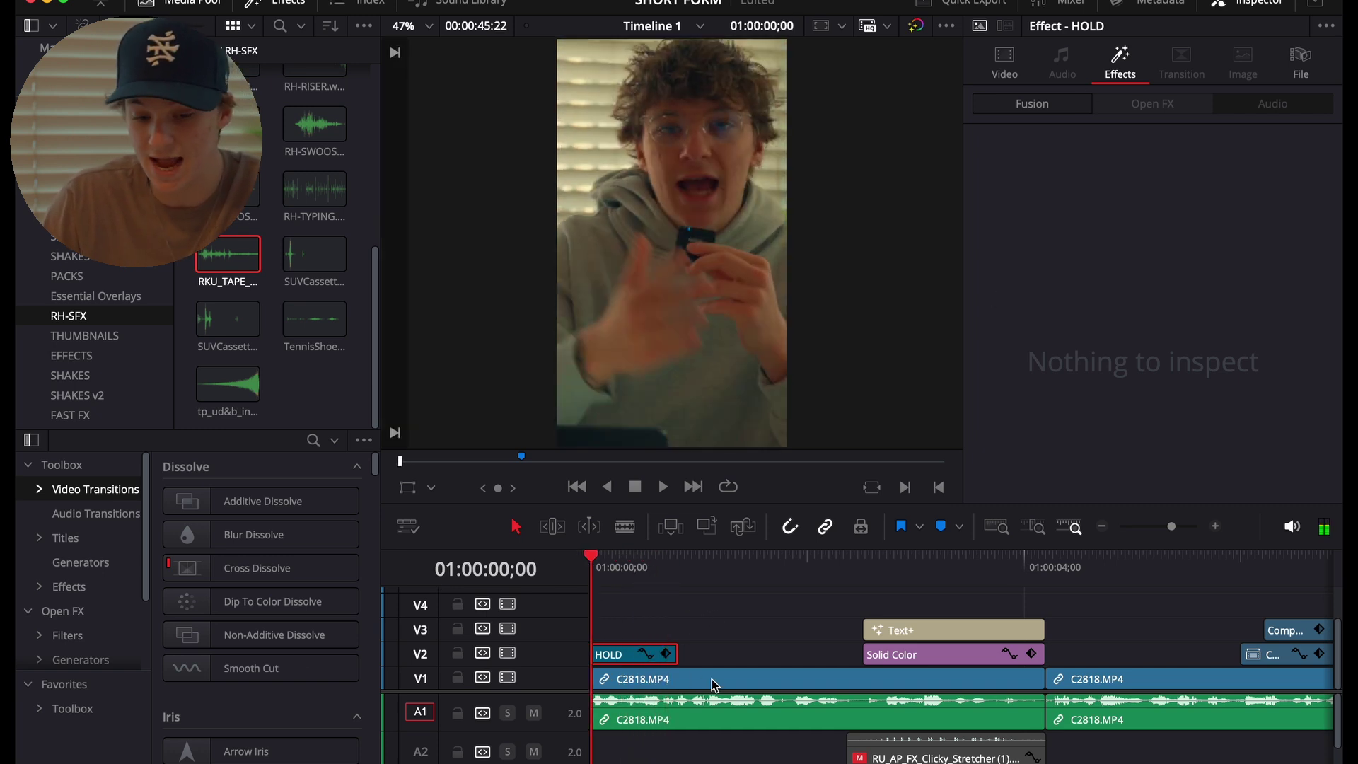
# Disable the HOLD clip on V2 and add an Adjustment Clip on V4 at the timeline start.
pyautogui.click(65, 590)
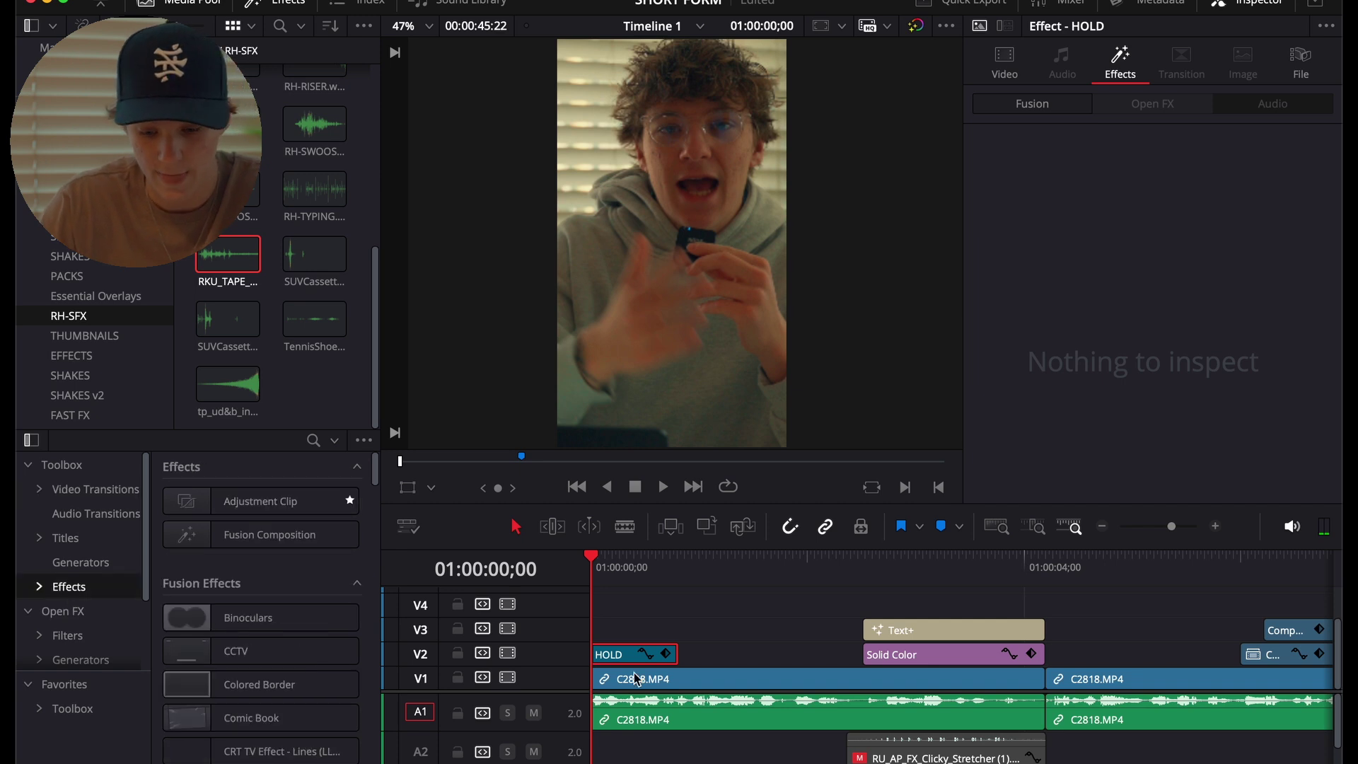
pyautogui.press('d')
pyautogui.moveTo(261, 500); pyautogui.dragTo(627, 612)
# Trim the adjustment clip to end at 01:00:00;49 and move it down to V3 above the HOLD clip.
pyautogui.click(679, 568)
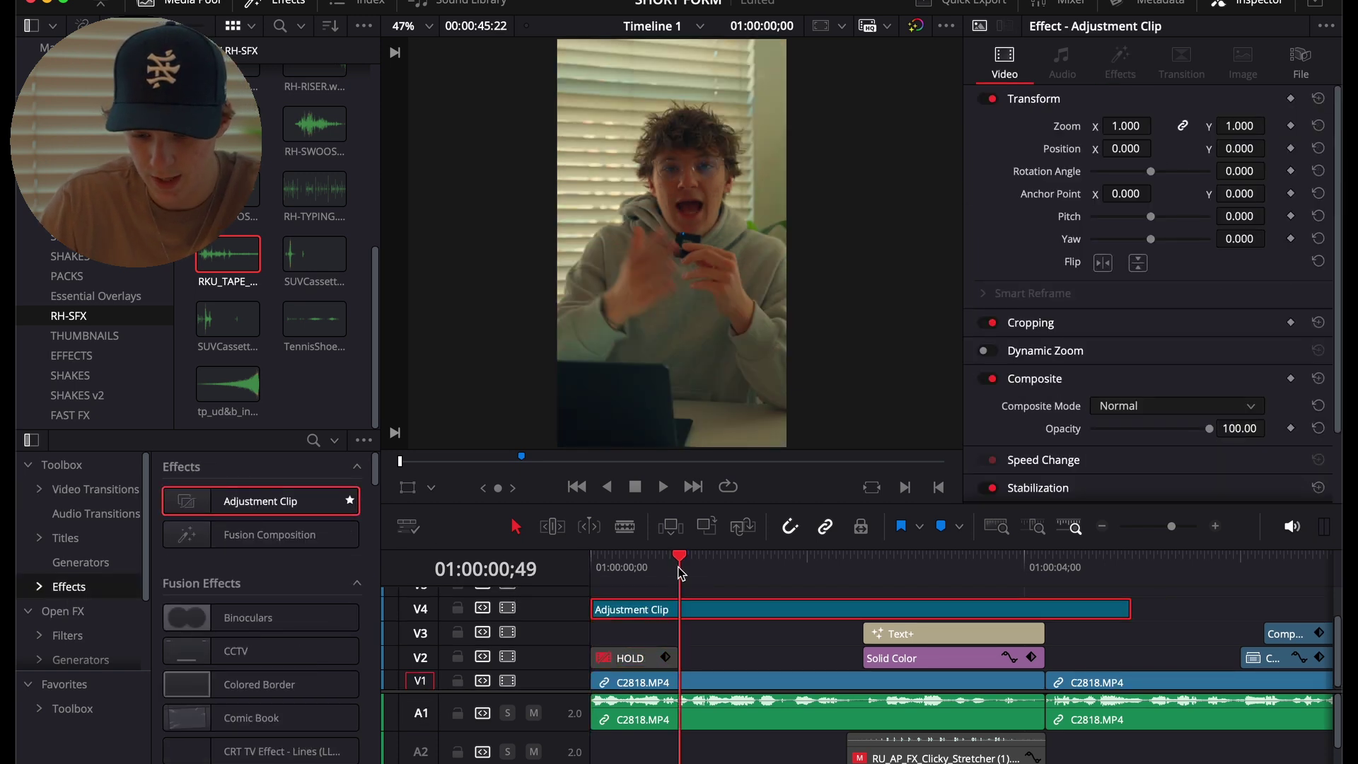
pyautogui.press('super+b')
pyautogui.click(712, 617)
pyautogui.press('BackSpace')
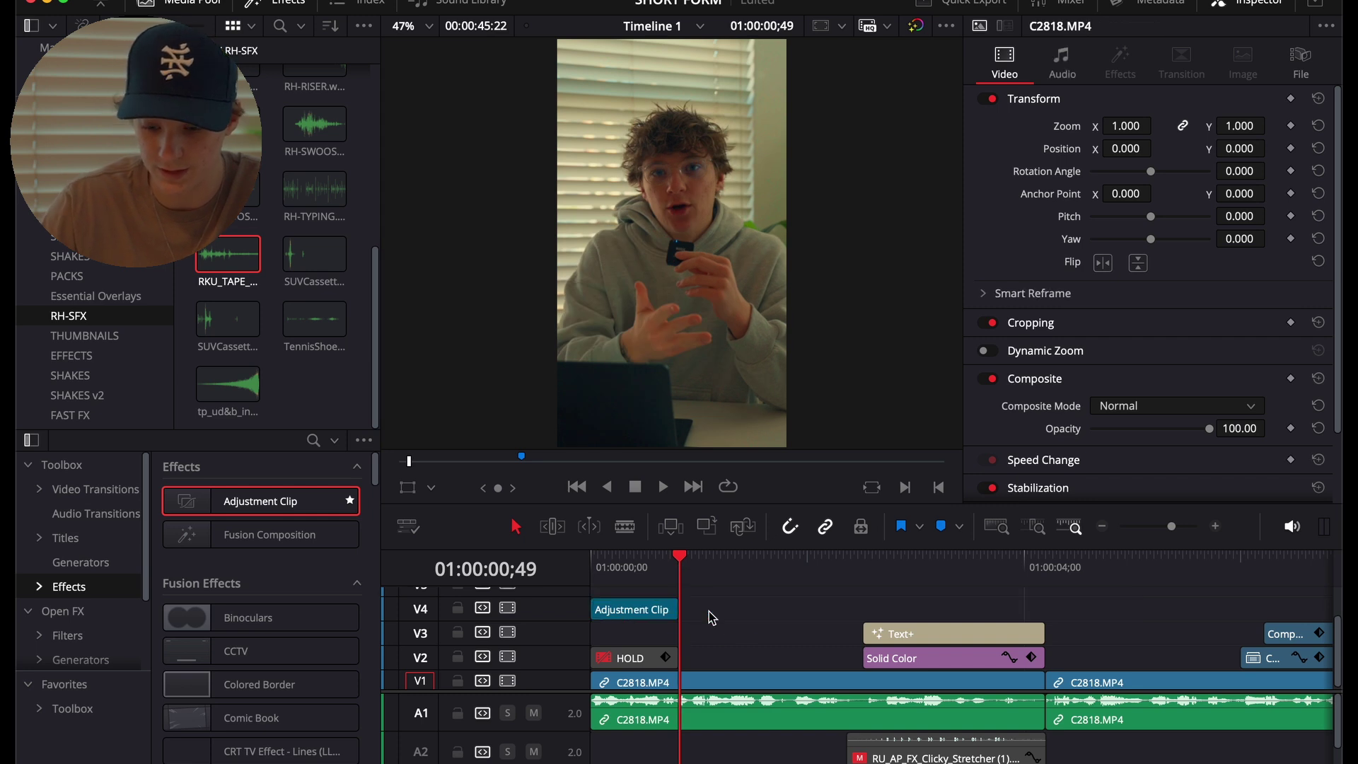
pyautogui.press('Left')
pyautogui.press('Right')
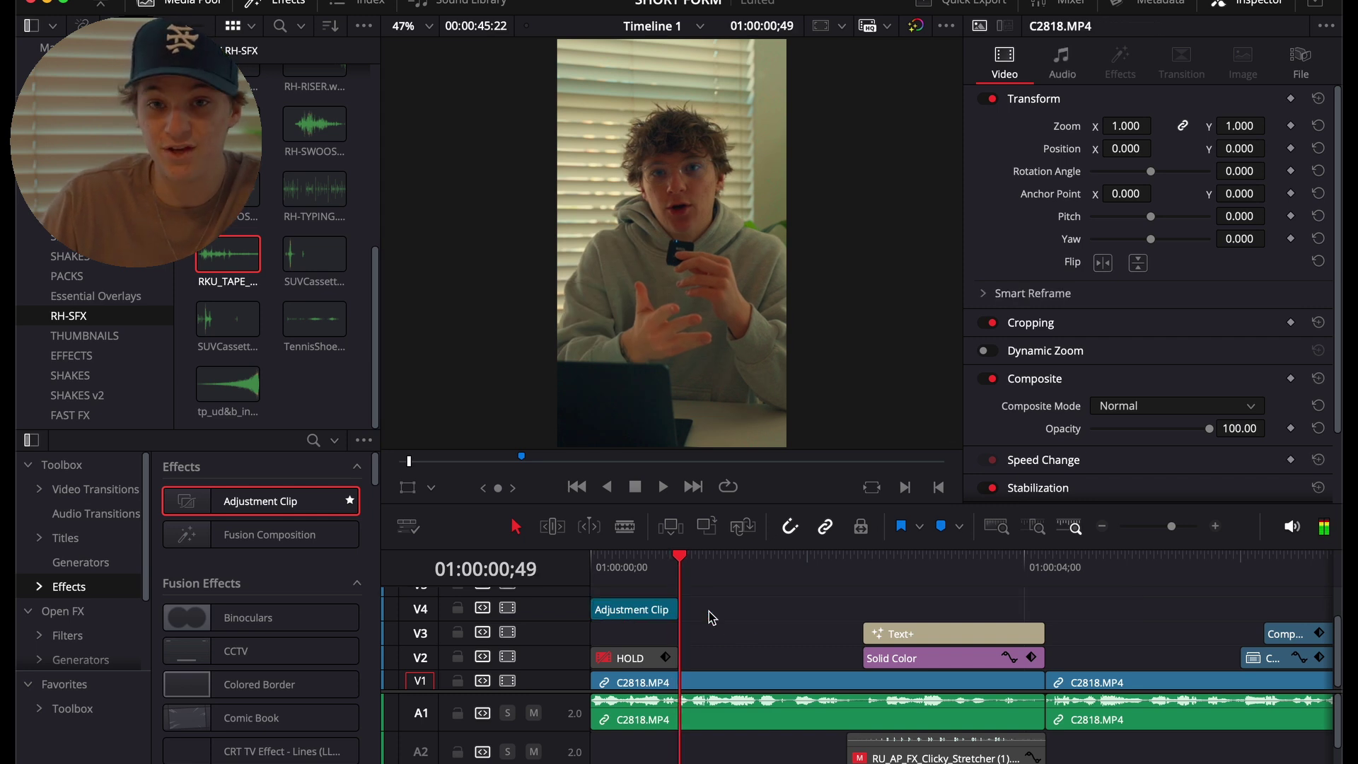
pyautogui.moveTo(691, 570); pyautogui.dragTo(565, 568)
pyautogui.moveTo(636, 609); pyautogui.dragTo(637, 634)
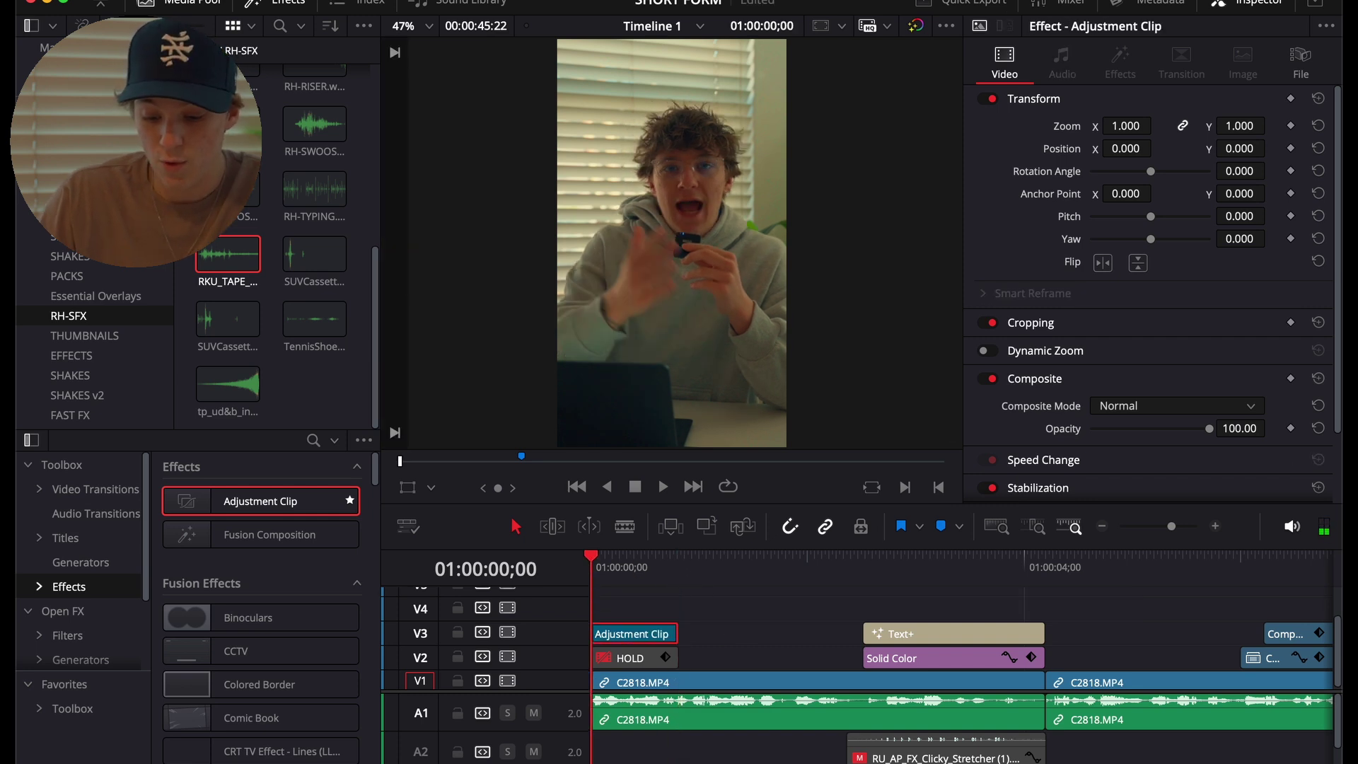
# Open the adjustment clip in Fusion and insert a Transform node between MediaIn1 and MediaOut1.
pyautogui.hotkey('shift', '5')
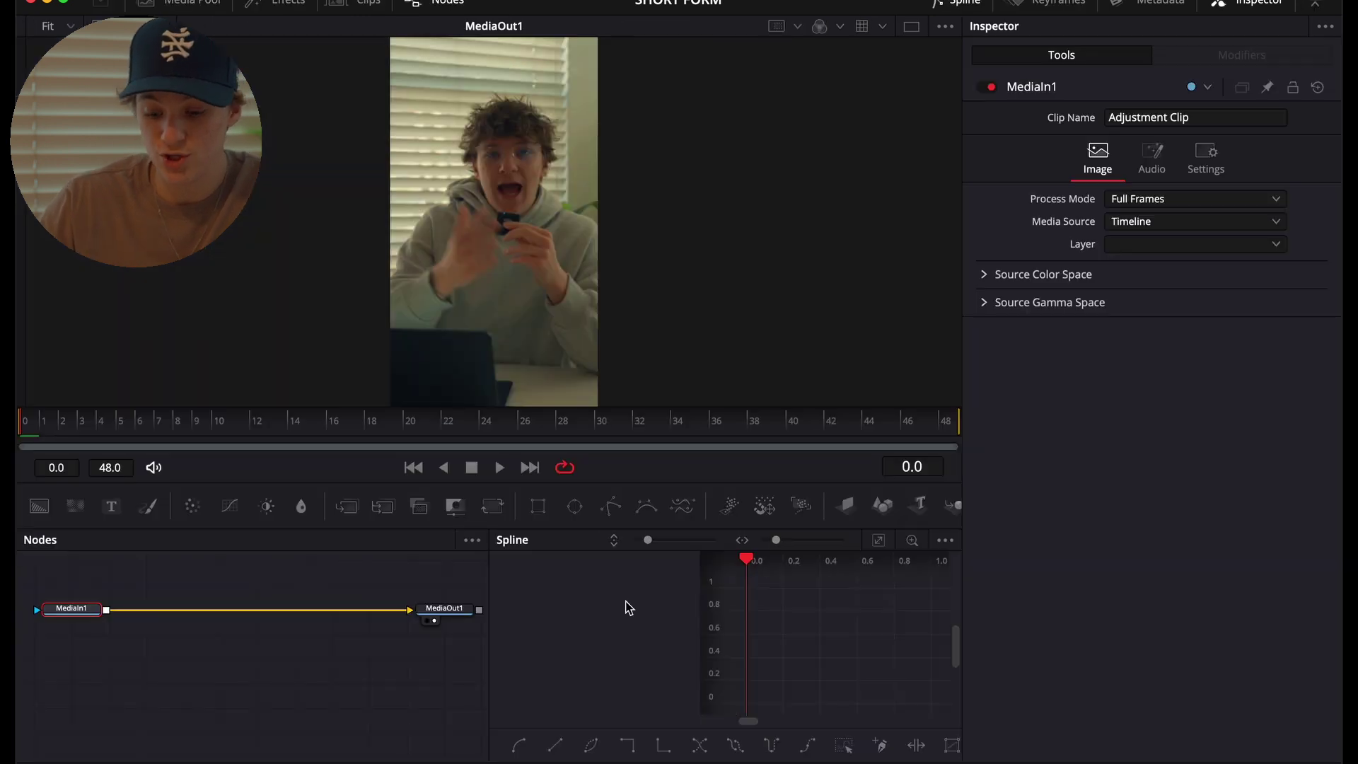
pyautogui.hotkey('shift', 'space')
pyautogui.write('tran')
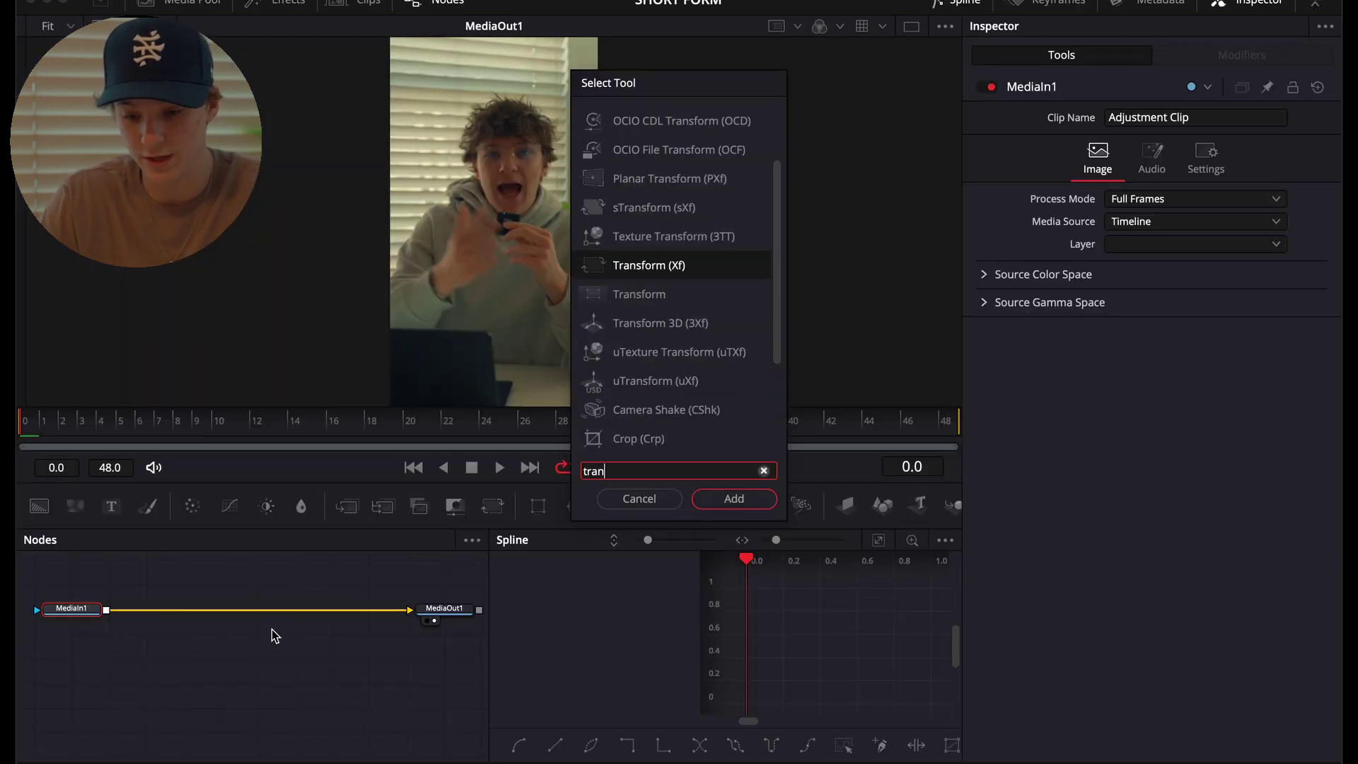
pyautogui.press('Return')
# Keyframe the Transform's Size at 1.76 on frame 0 and at 1 on frame 48.
pyautogui.moveTo(1165, 262); pyautogui.dragTo(1183, 257)
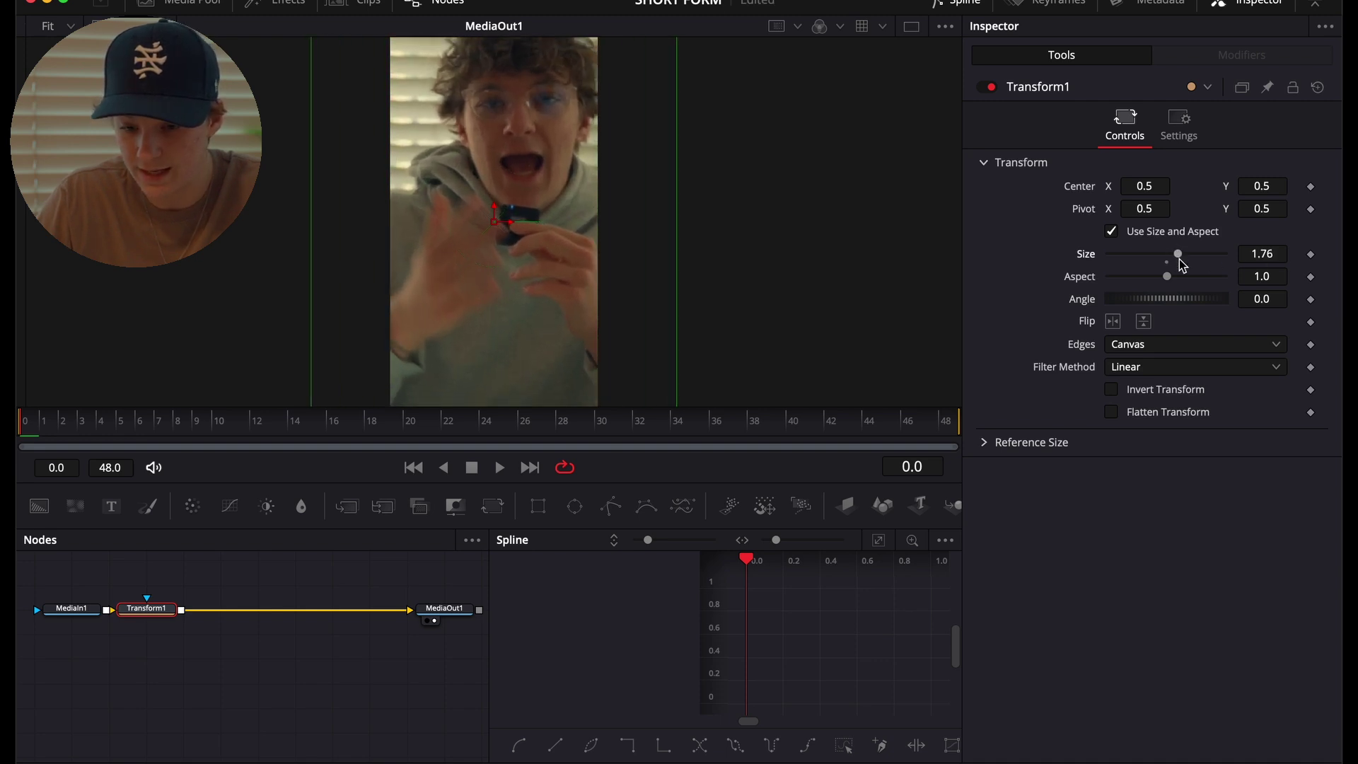
pyautogui.click(1311, 254)
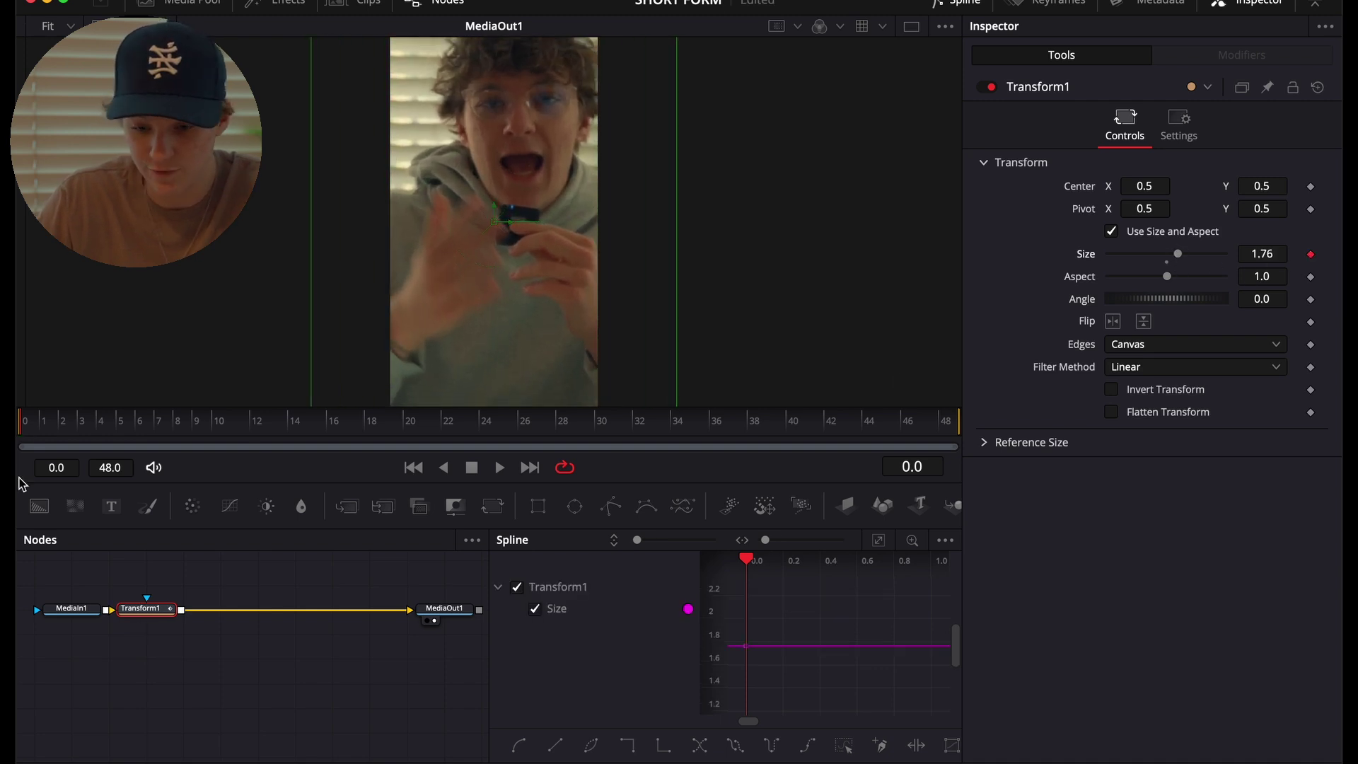
pyautogui.moveTo(32, 431); pyautogui.dragTo(962, 455)
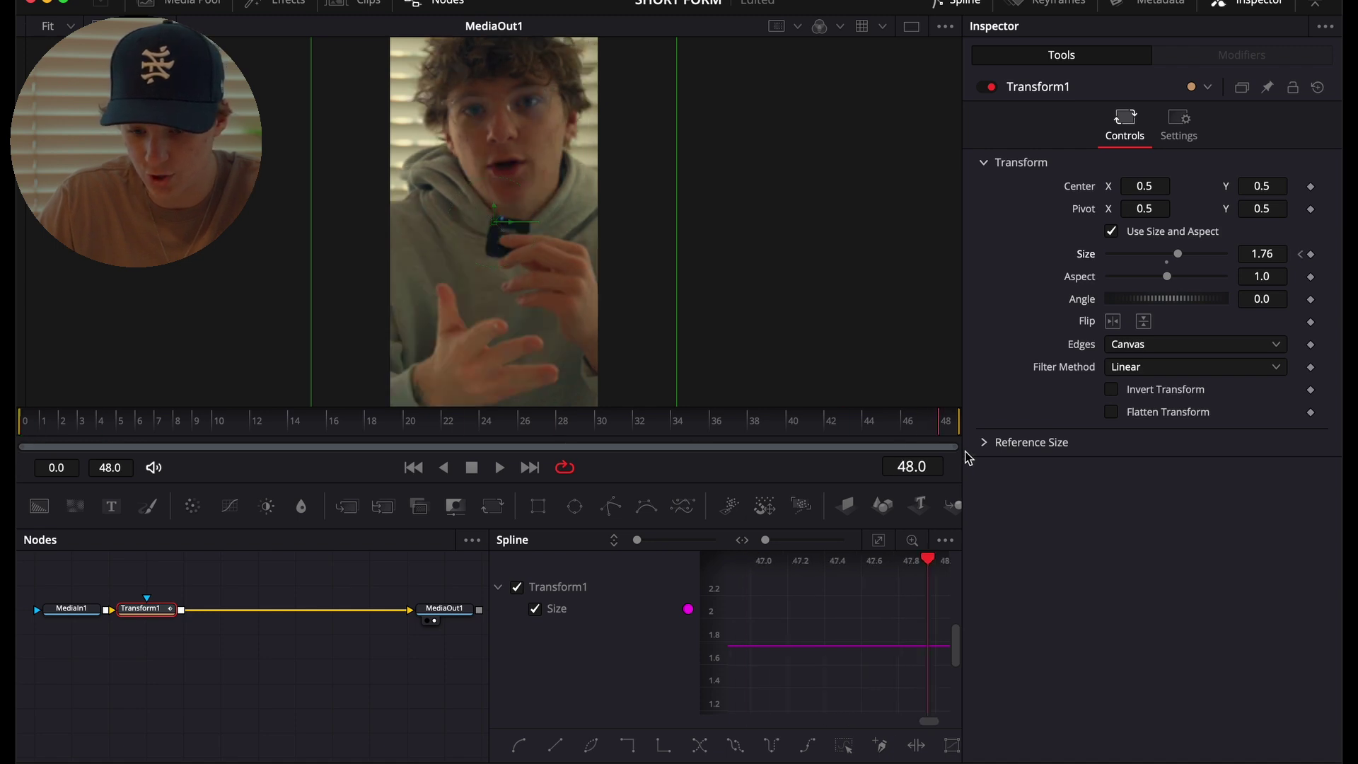
pyautogui.click(1263, 252)
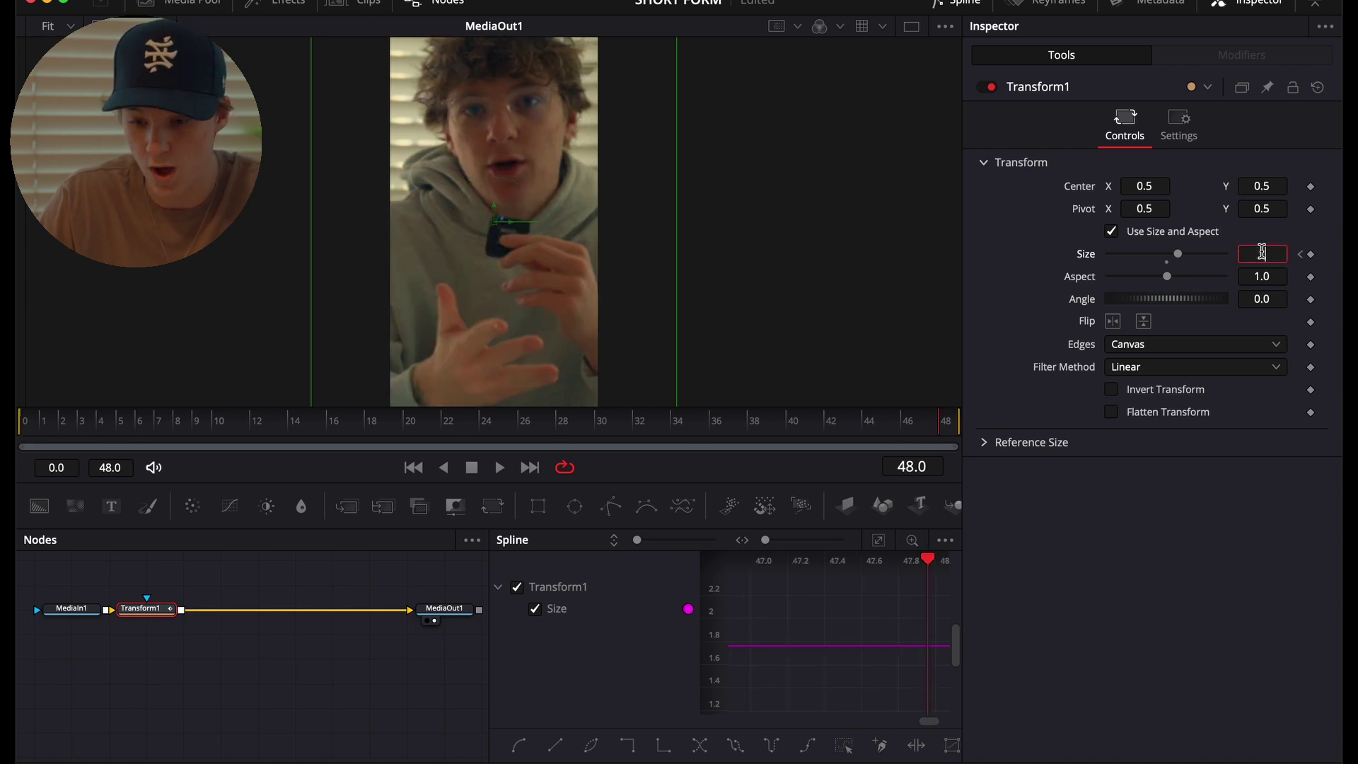
pyautogui.write('1')
pyautogui.press('Tab')
# Play back the zoom-out animation from the first frame.
pyautogui.moveTo(860, 427); pyautogui.dragTo(32, 461)
pyautogui.click(311, 634)
pyautogui.press('space')
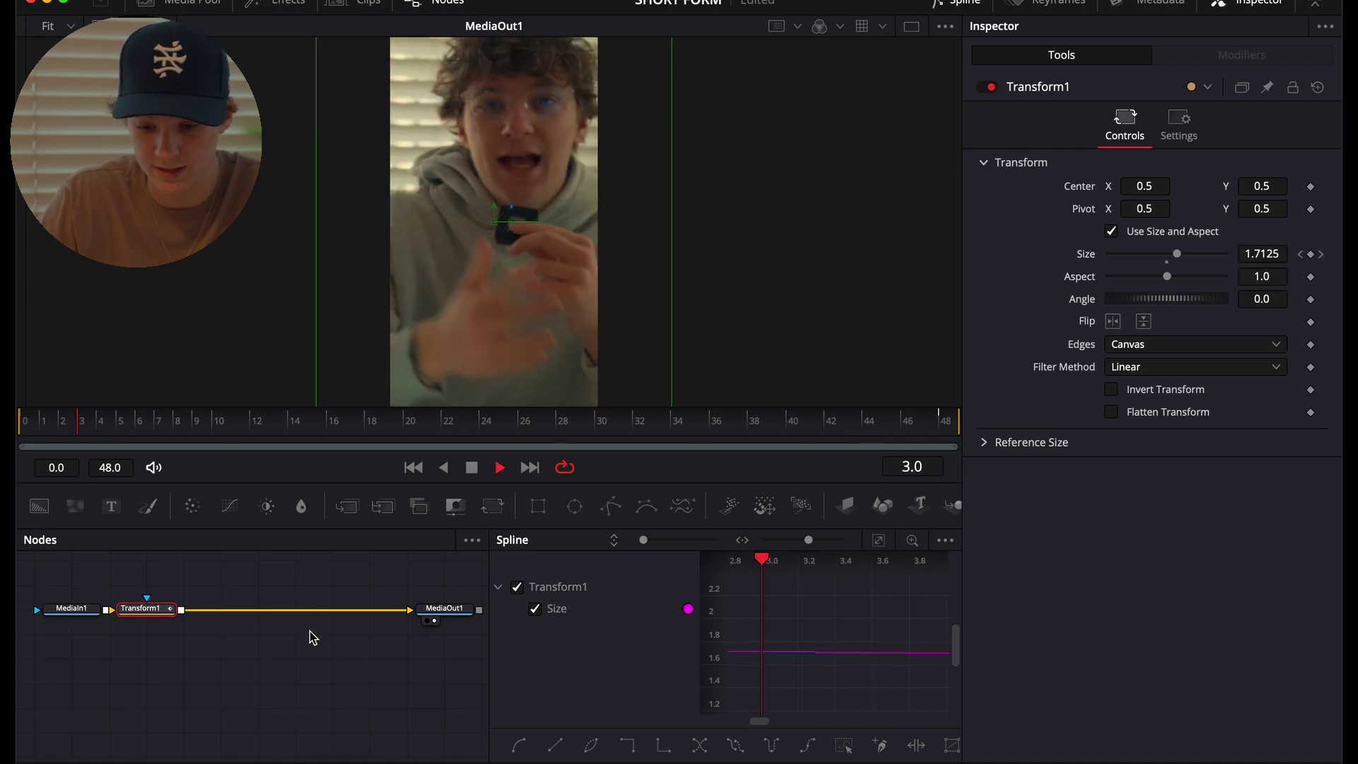
pyautogui.press('space')
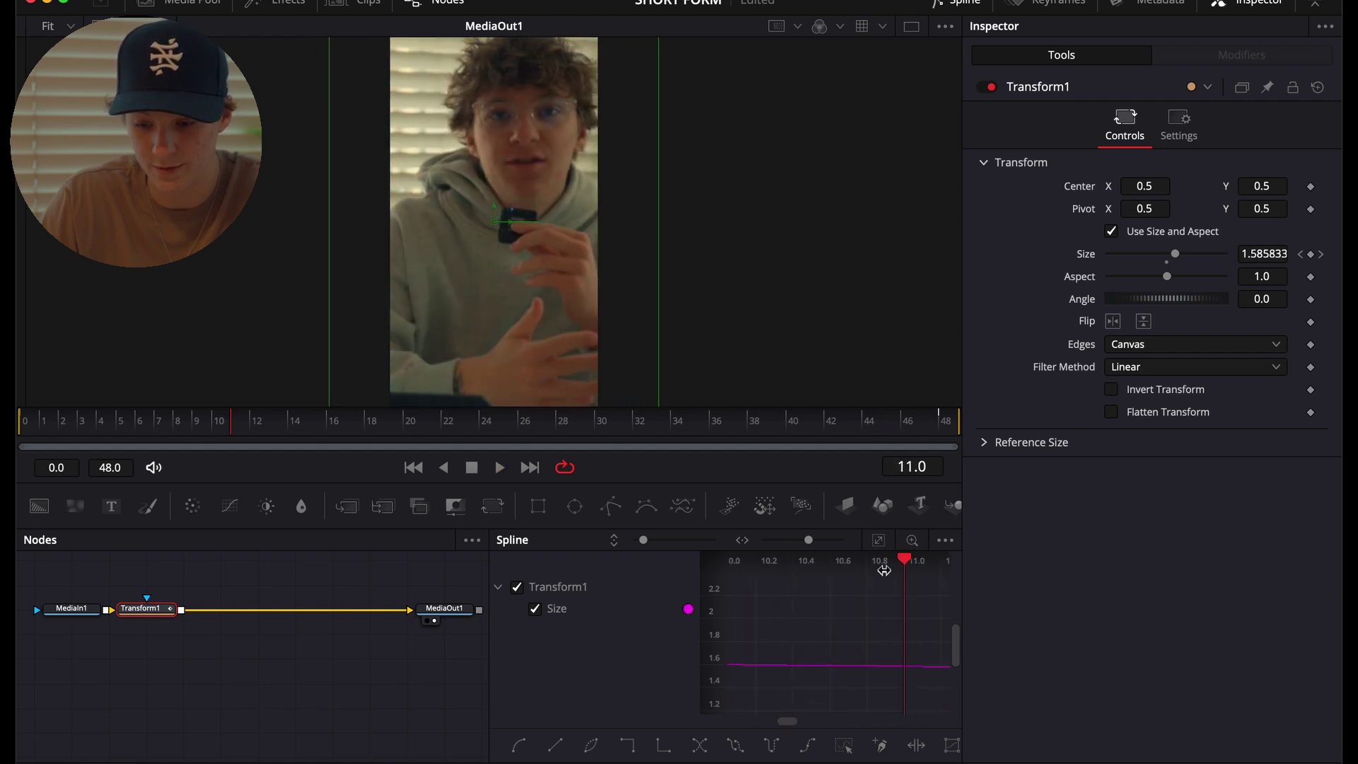
# Apply an Out Cubic ease to all Size keyframes in the spline and play the animation.
pyautogui.click(879, 542)
pyautogui.hotkey('ctrl', 'a')
pyautogui.rightClick(832, 681)
pyautogui.moveTo(886, 375)
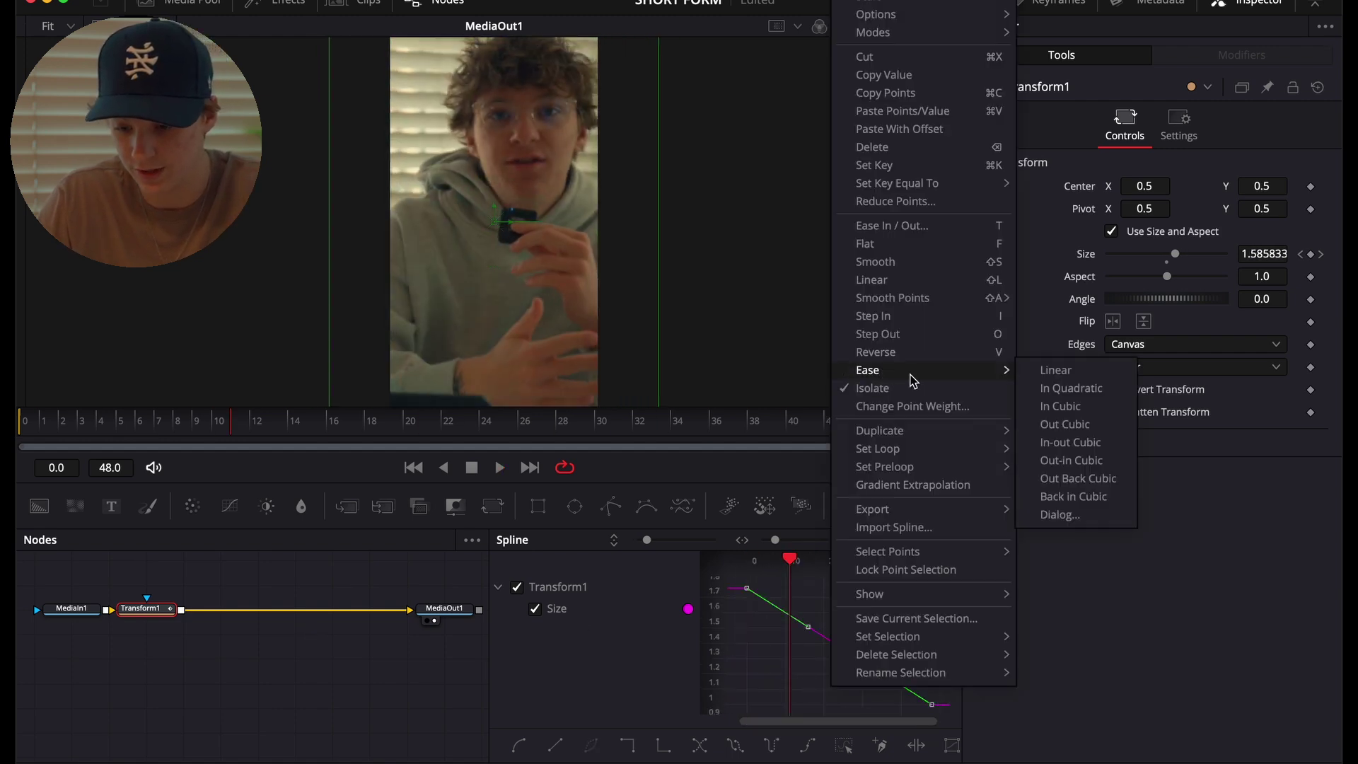
pyautogui.click(1065, 424)
pyautogui.press('space')
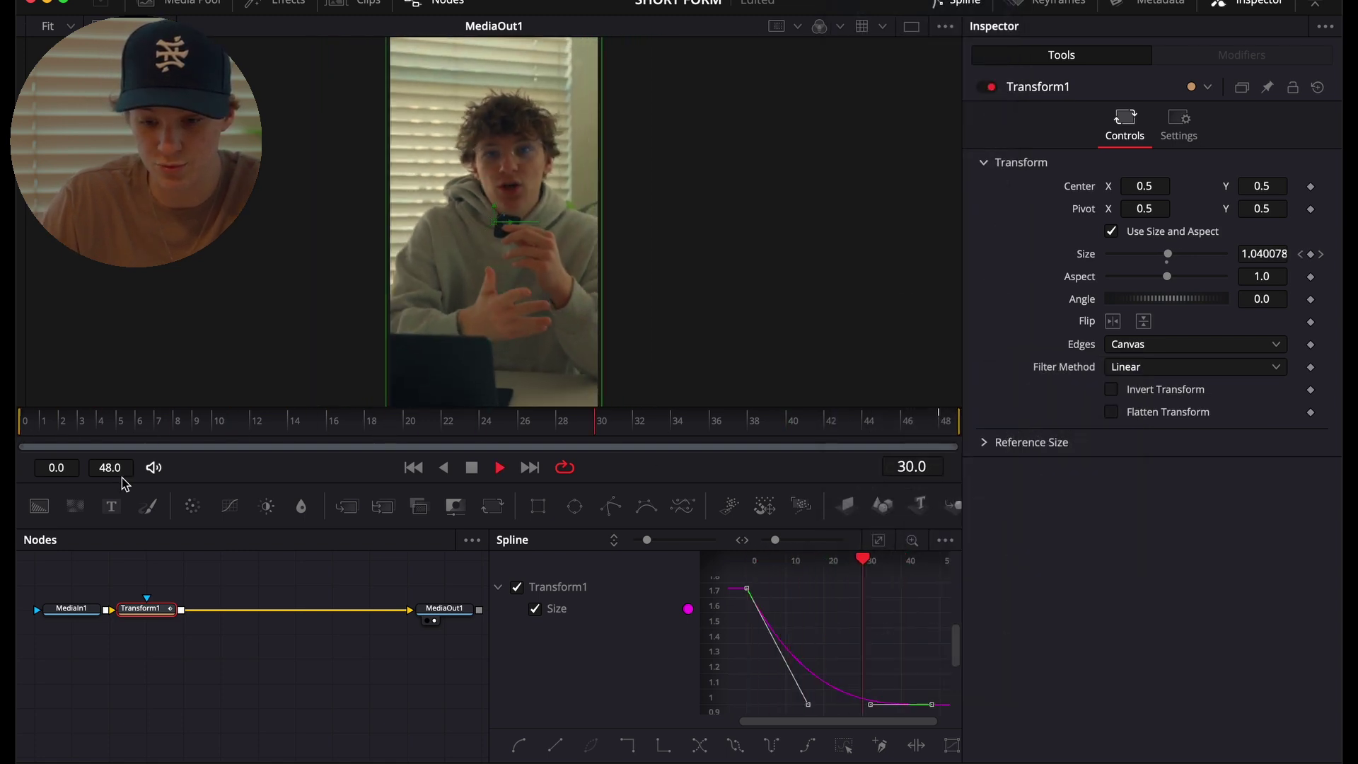
pyautogui.press('space')
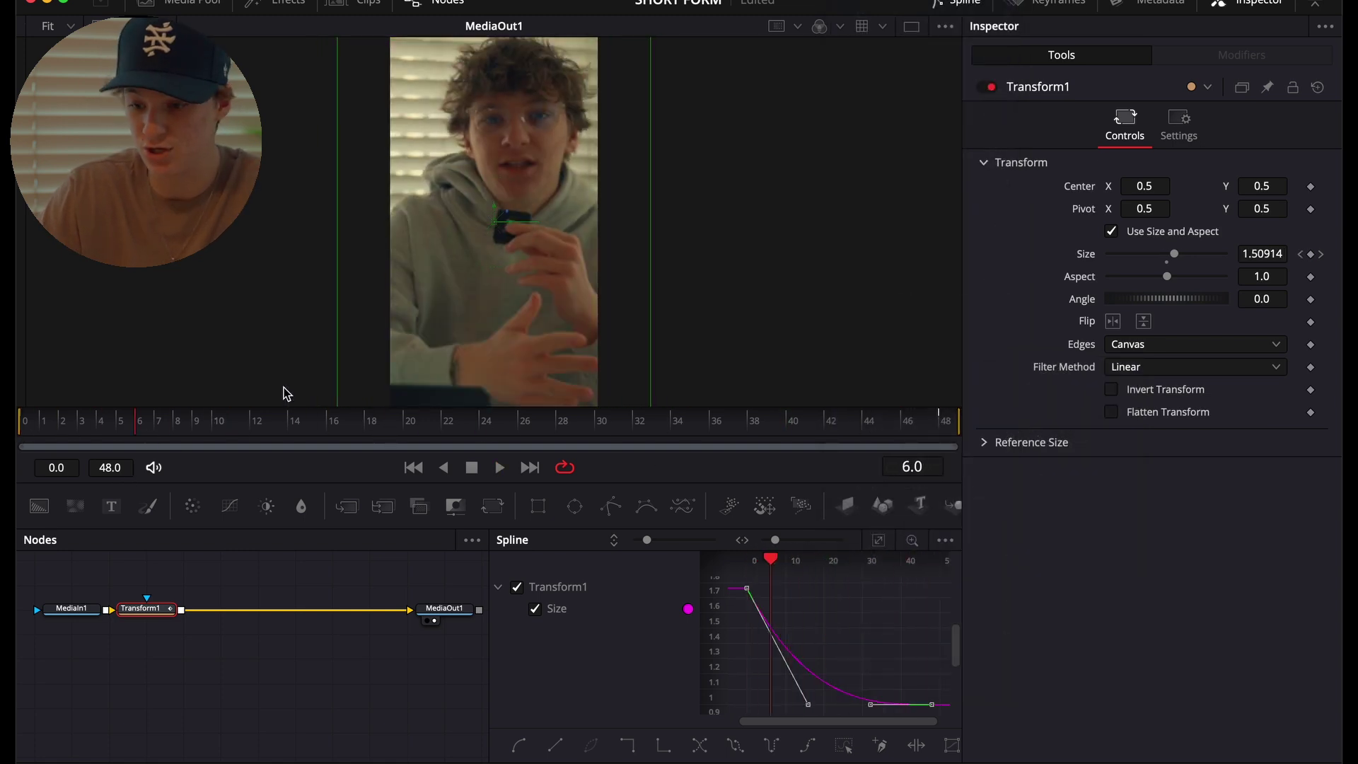
# Enable Motion Blur on the Transform node and play the zoom from the first frame.
pyautogui.click(1178, 134)
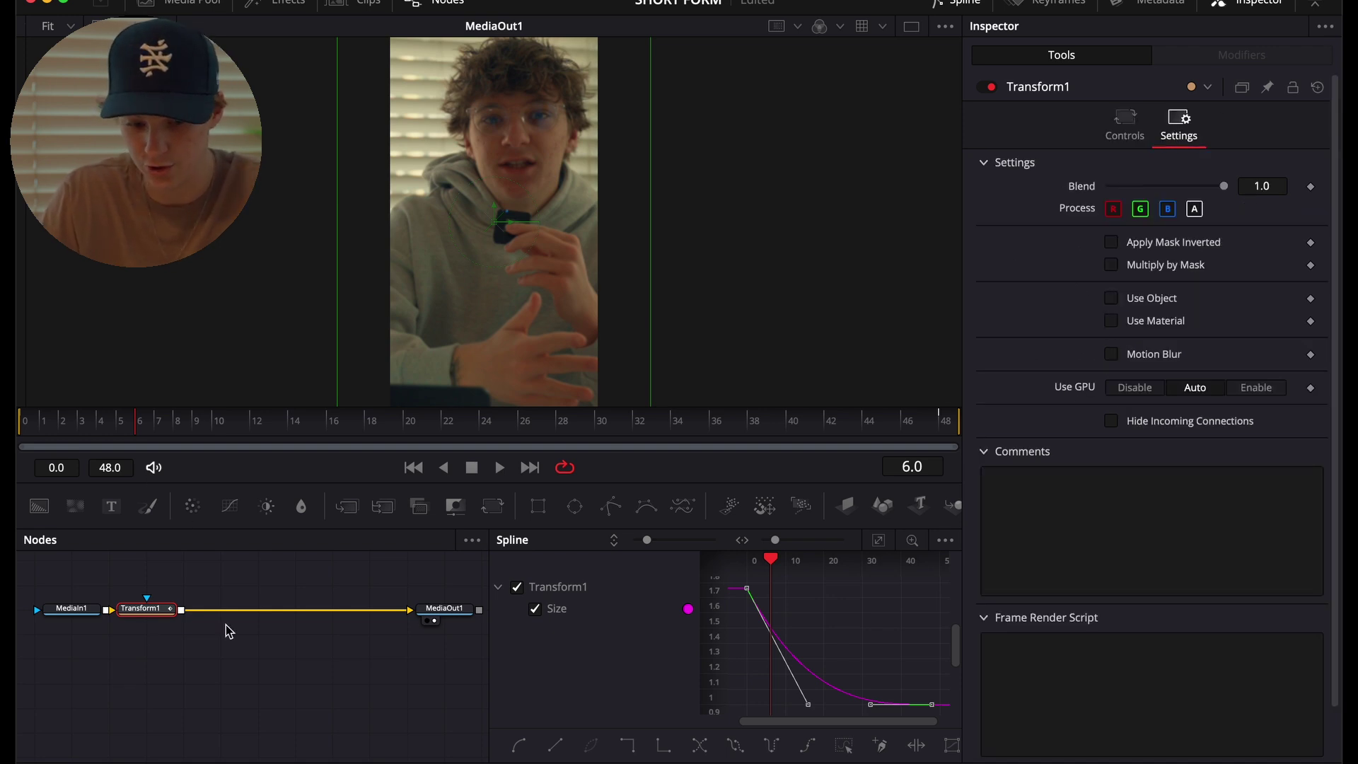
pyautogui.click(1112, 356)
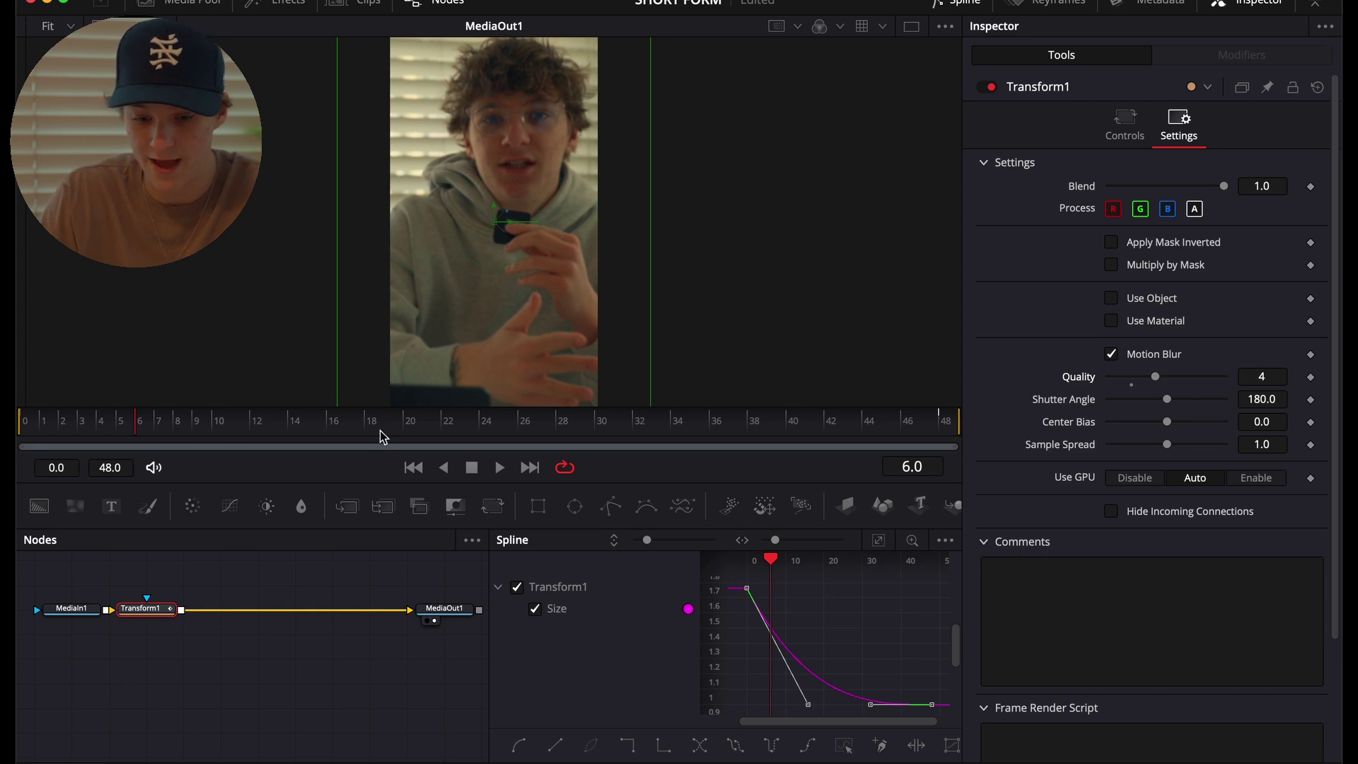
pyautogui.moveTo(319, 428); pyautogui.dragTo(17, 446)
pyautogui.press('space')
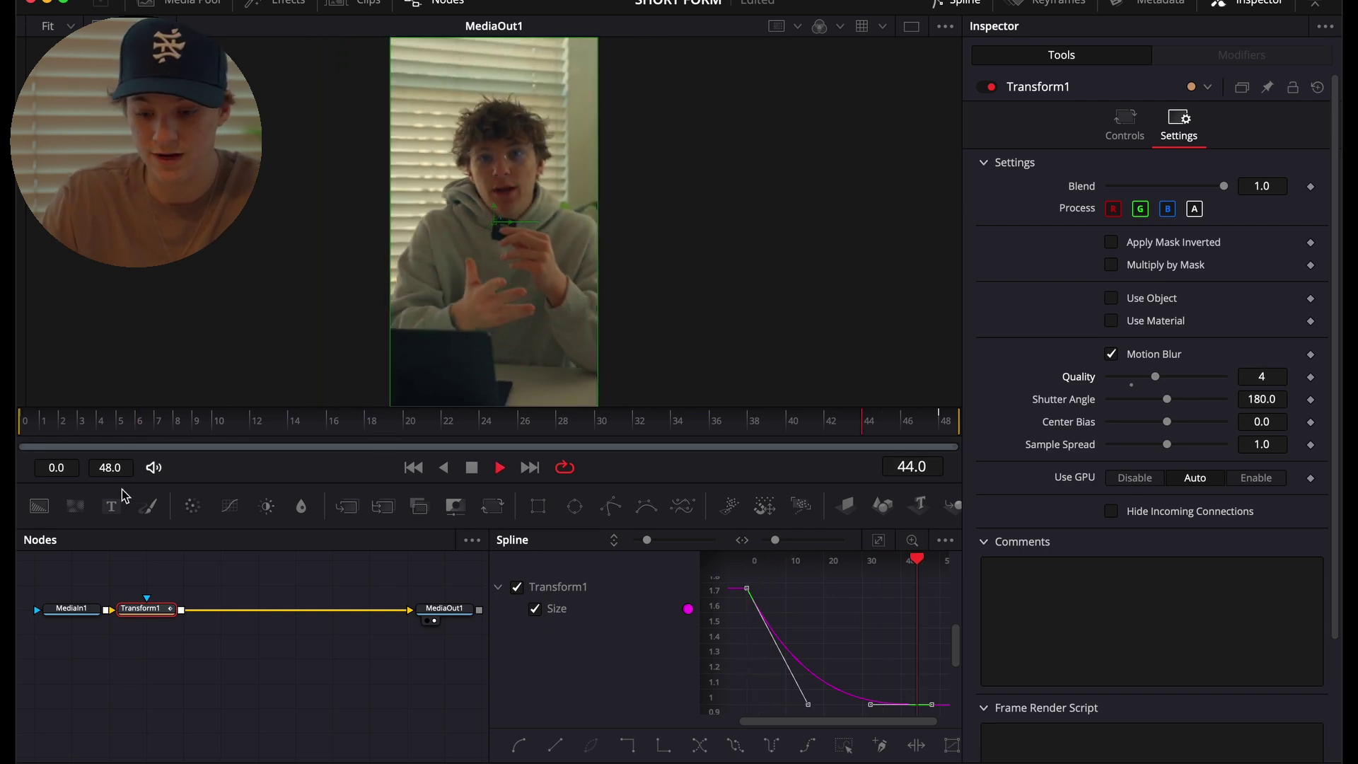
pyautogui.press('space')
# Raise the Transform's motion blur Quality and return to the Edit page after a preview.
pyautogui.moveTo(1159, 381); pyautogui.dragTo(1180, 382)
pyautogui.press('space')
pyautogui.press('space')
pyautogui.hotkey('shift', '4')
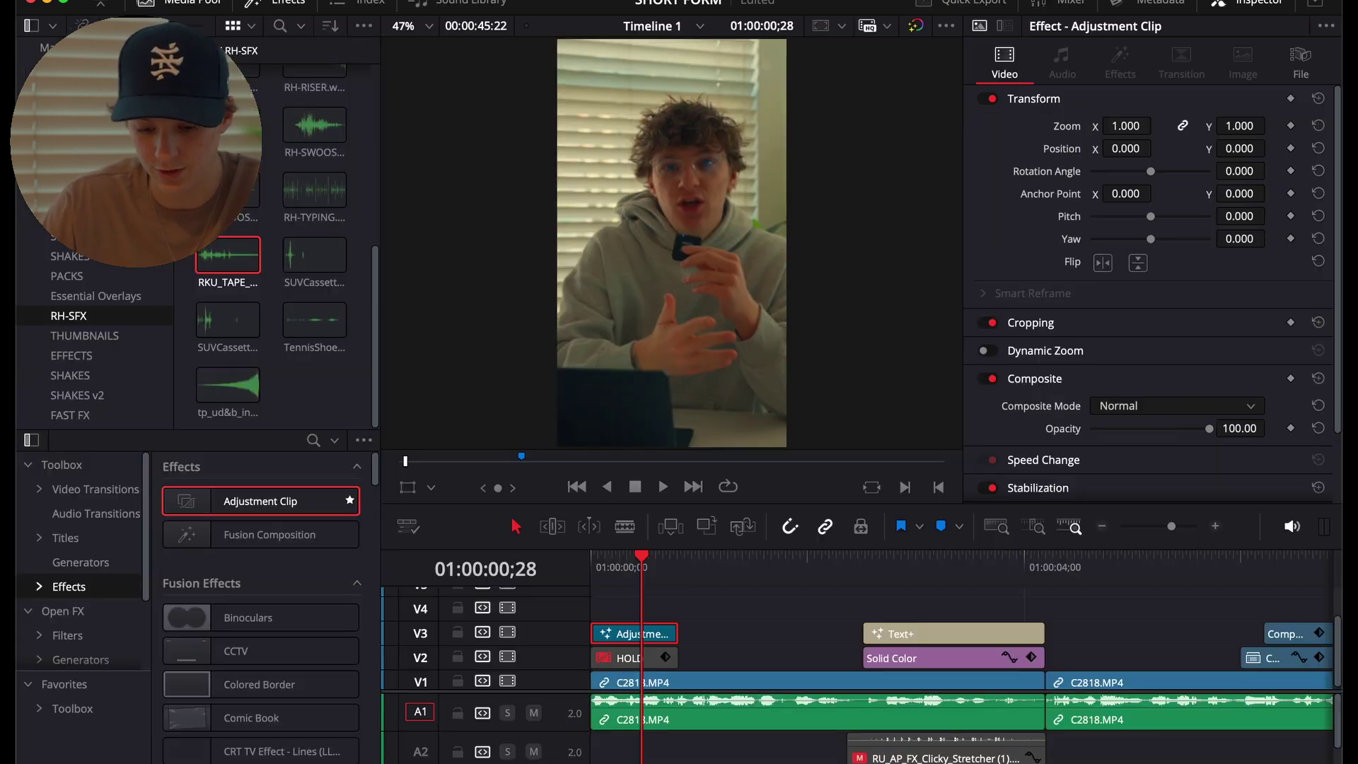
# Select the HOLD clip on V2 and check the media pool's Show Power Bins option.
pyautogui.click(622, 660)
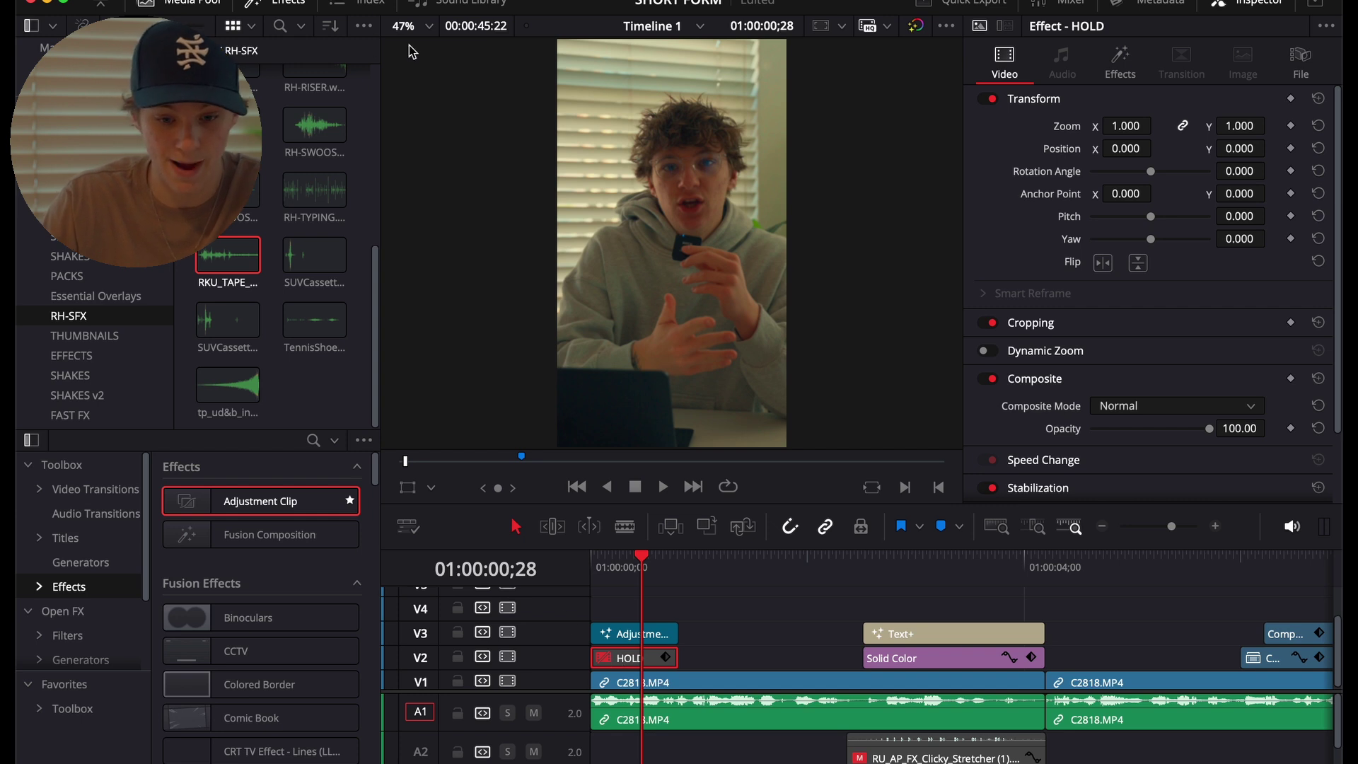
pyautogui.click(364, 27)
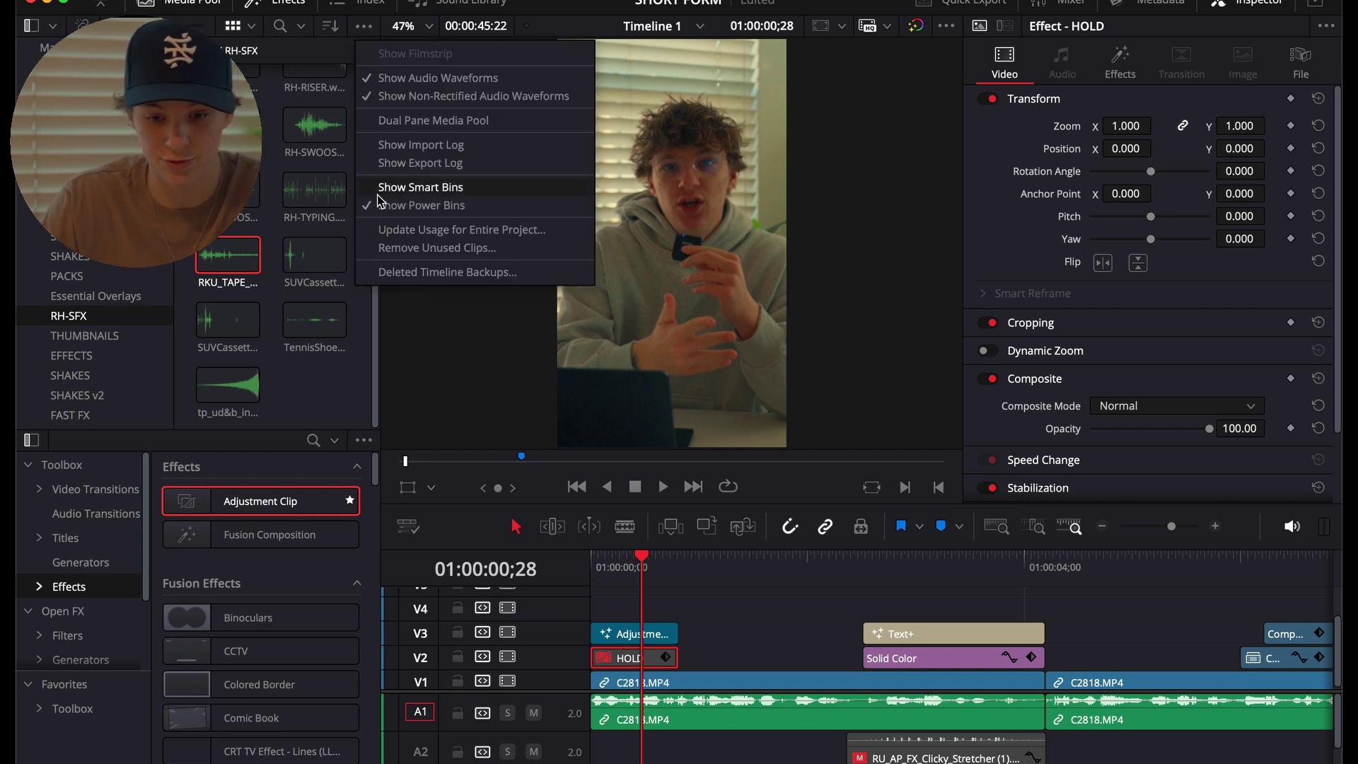
pyautogui.click(301, 396)
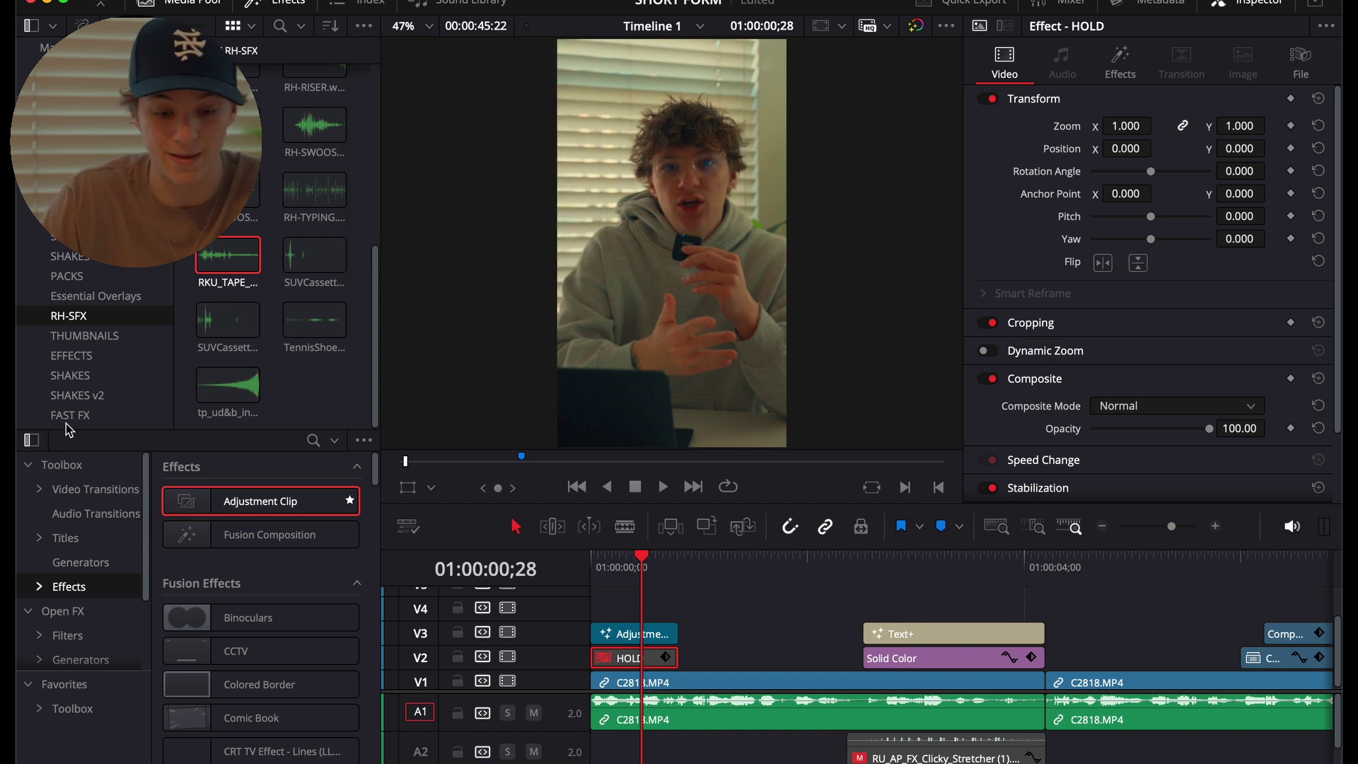
# Save the V3 adjustment clip to the EFFECTS power bin for reuse.
pyautogui.click(80, 356)
pyautogui.moveTo(329, 354); pyautogui.dragTo(187, 74)
pyautogui.click(187, 75)
pyautogui.click(619, 636)
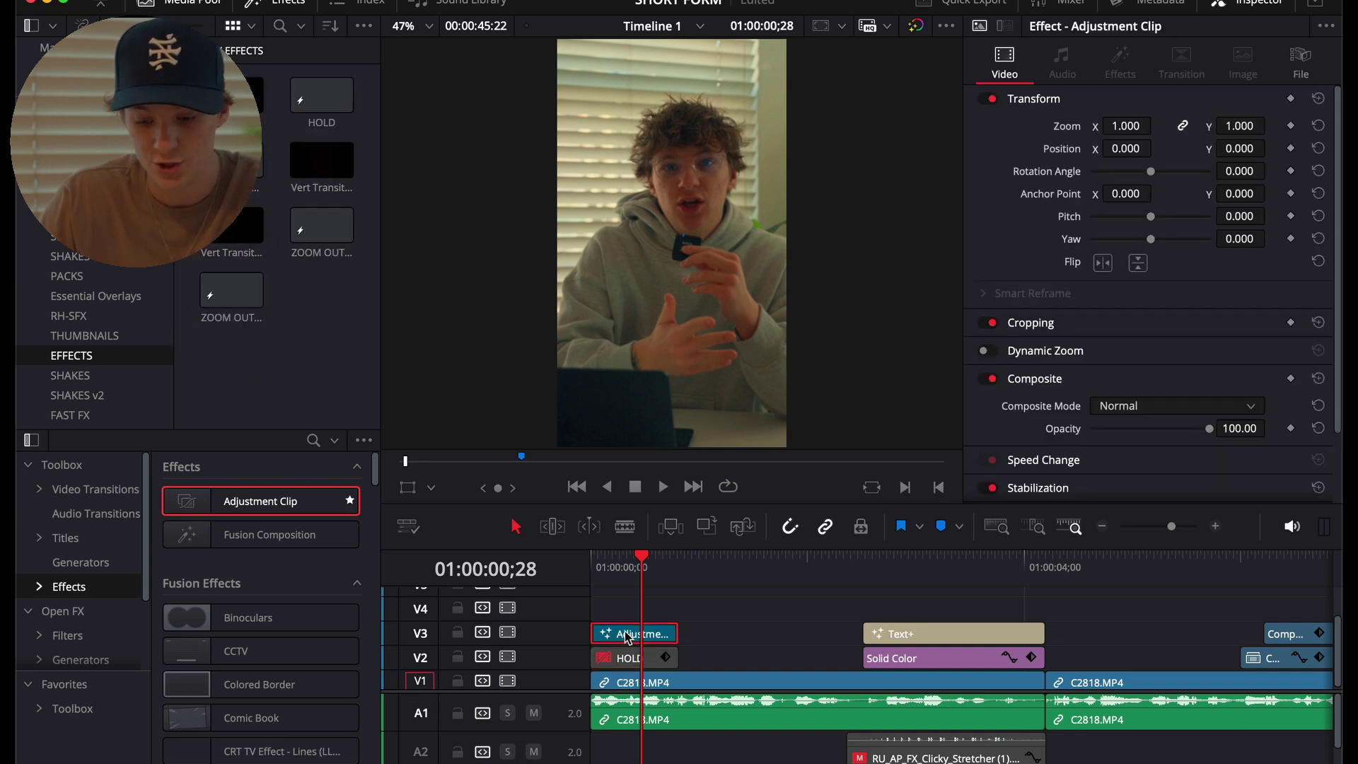
pyautogui.moveTo(638, 639); pyautogui.dragTo(304, 377)
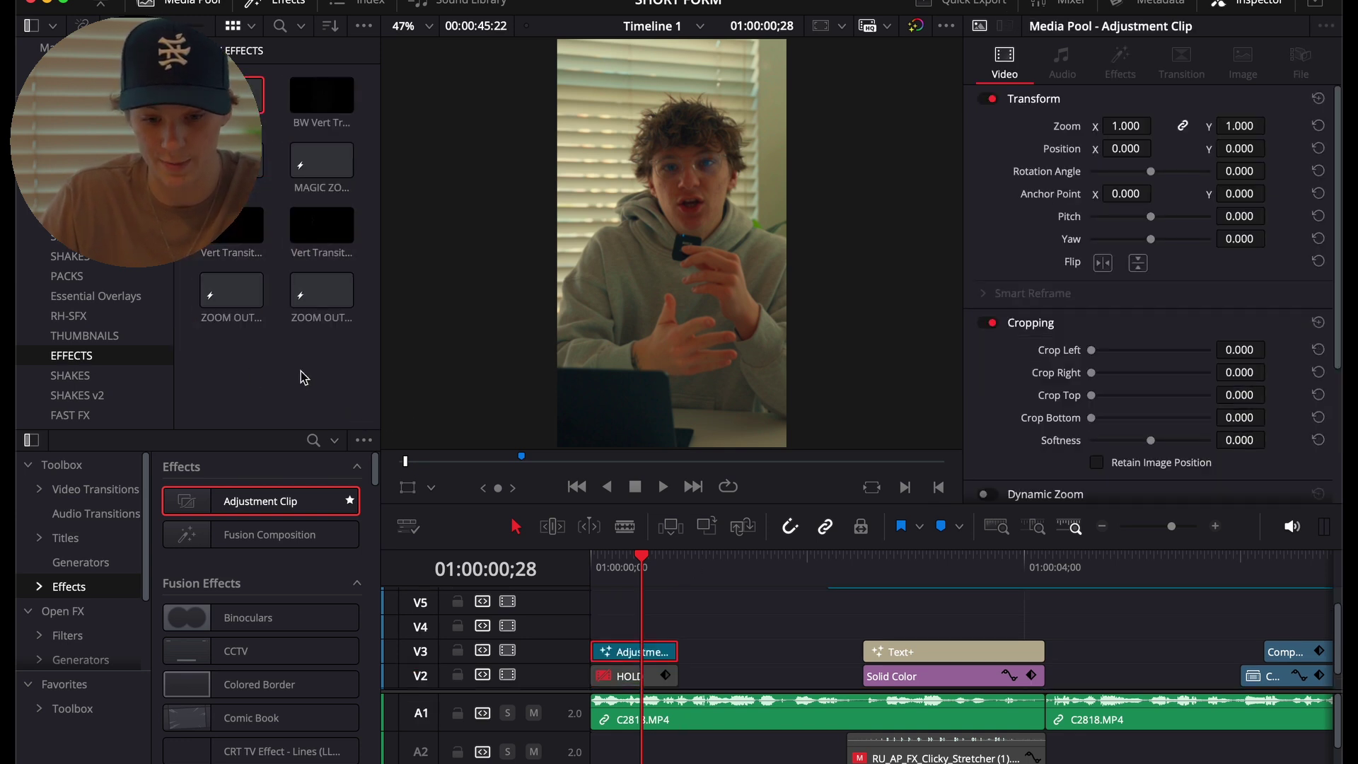
# Place a copy of the saved adjustment clip from the EFFECTS bin on the timeline and remove it again.
pyautogui.doubleClick(251, 99)
pyautogui.moveTo(251, 99); pyautogui.dragTo(743, 632)
pyautogui.click(743, 633)
pyautogui.press('BackSpace')
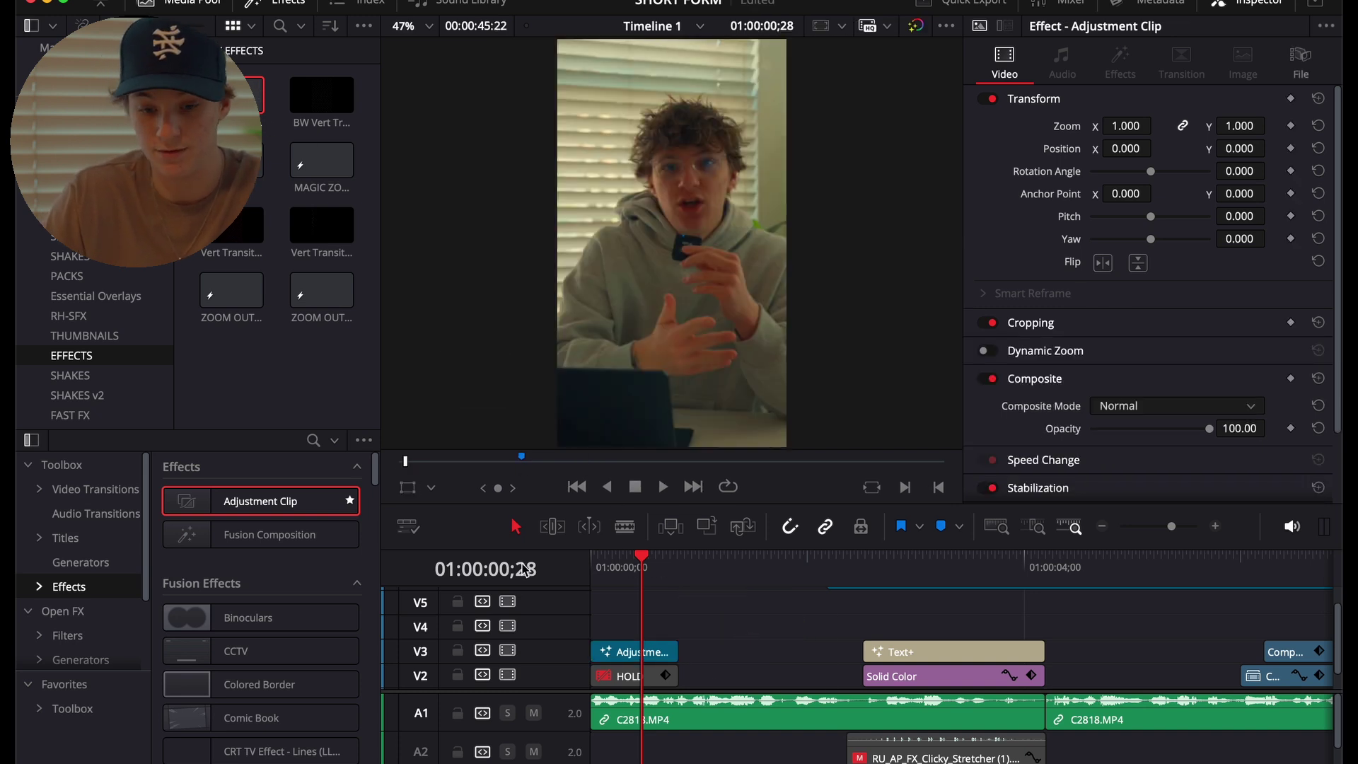
# Delete the adjustment clip on V3 and re-enable the HOLD clip on V2.
pyautogui.press('Delete')
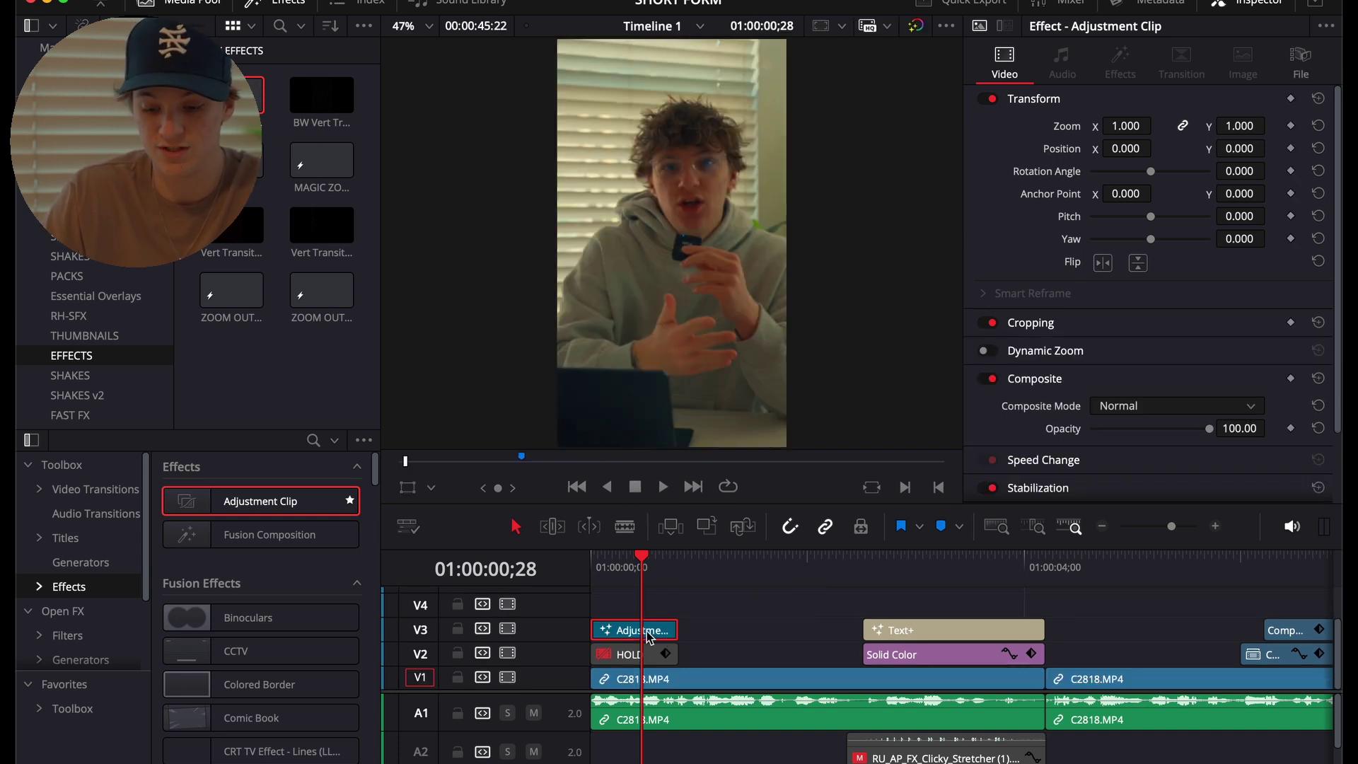
pyautogui.doubleClick(632, 658)
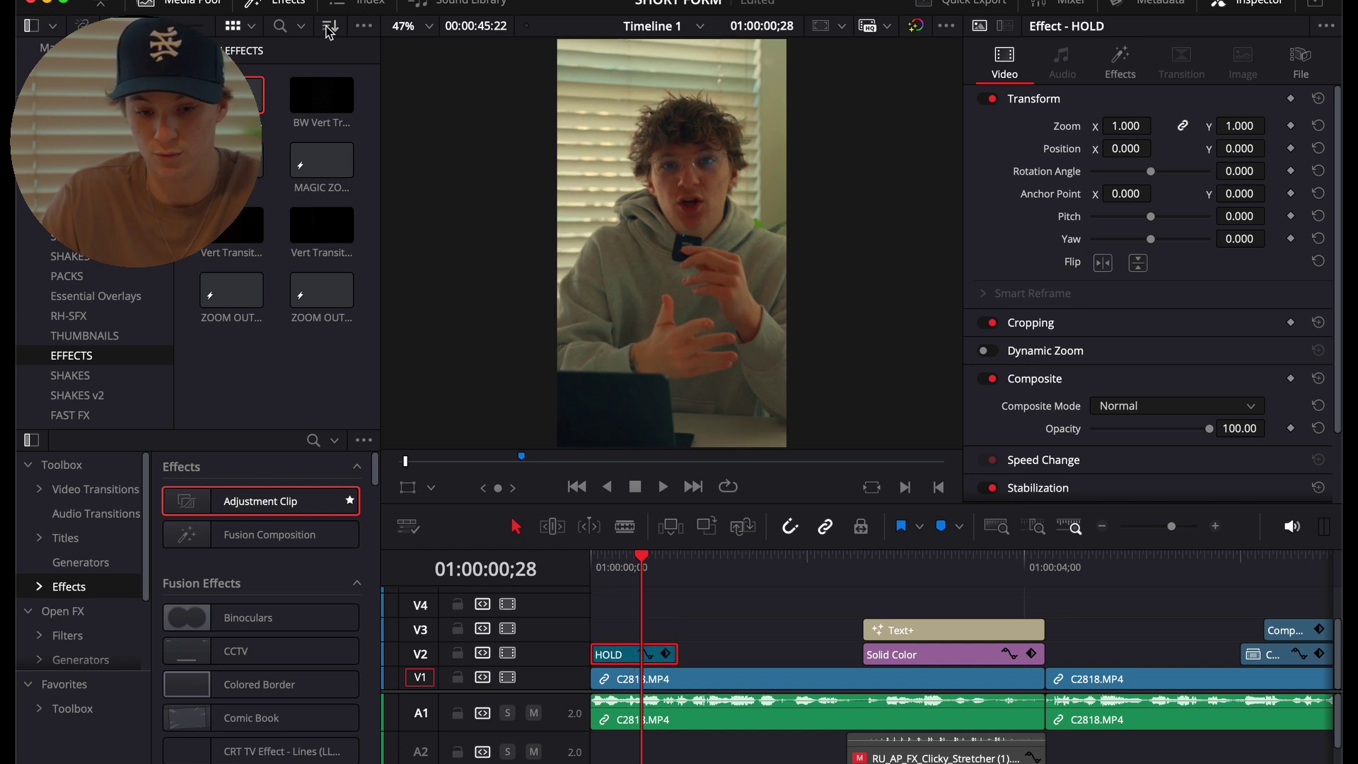
pyautogui.click(658, 630)
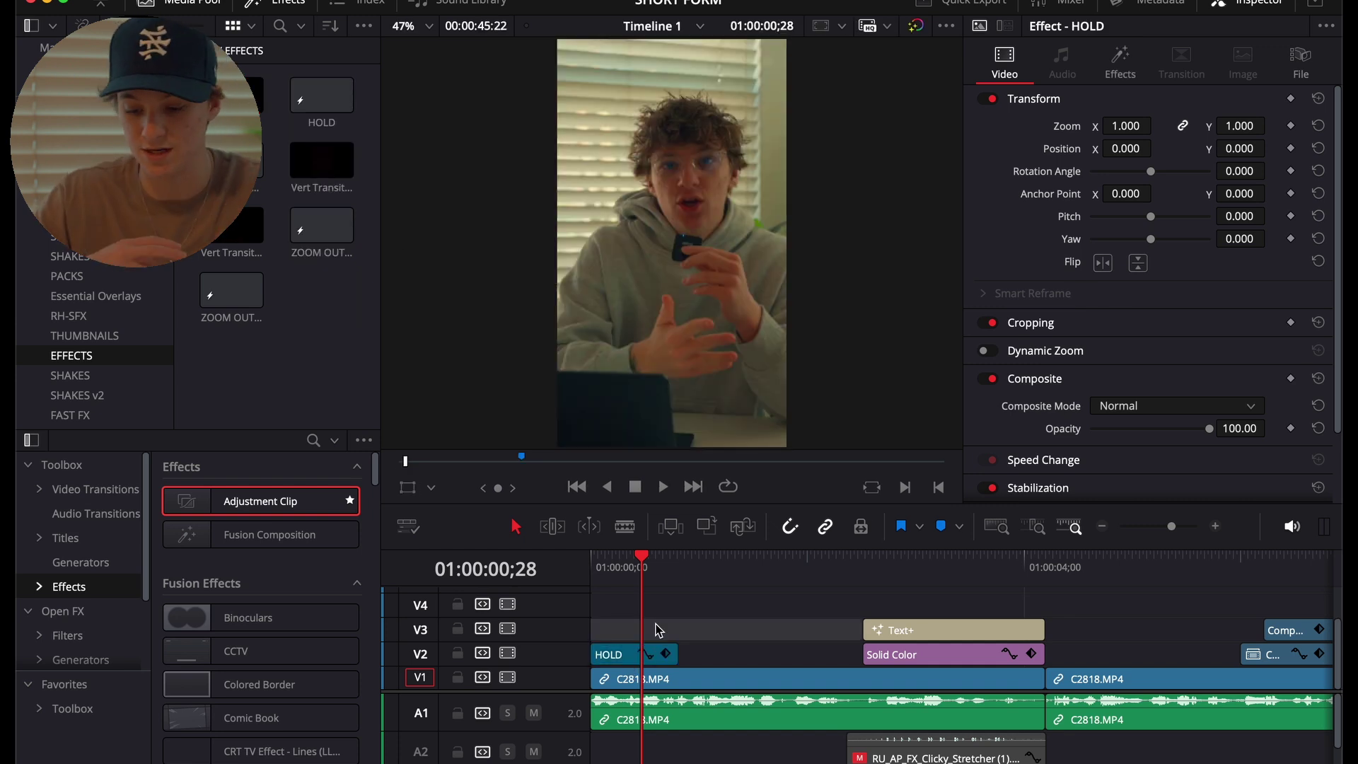
# Play the dollar counter section of the timeline repeatedly to examine its text animation.
pyautogui.moveTo(666, 569); pyautogui.dragTo(858, 603)
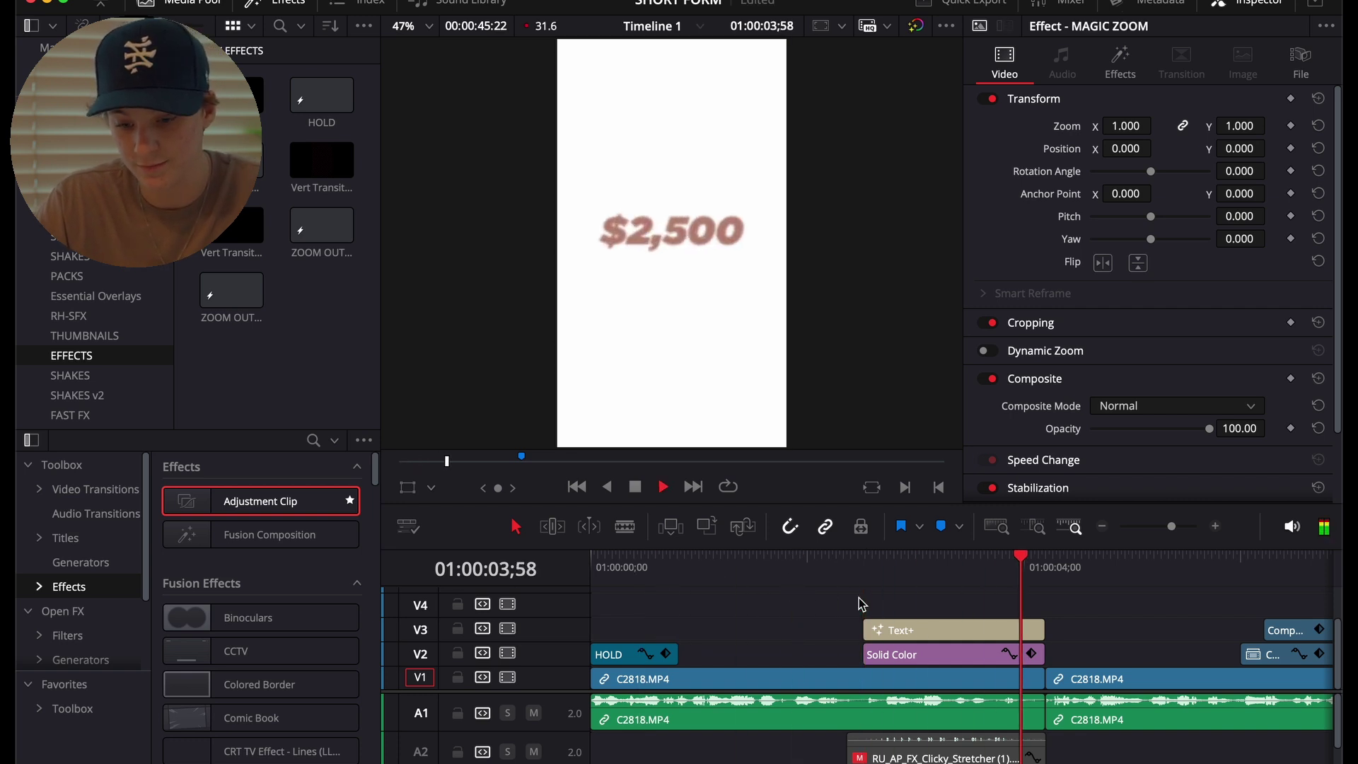
pyautogui.click(842, 566)
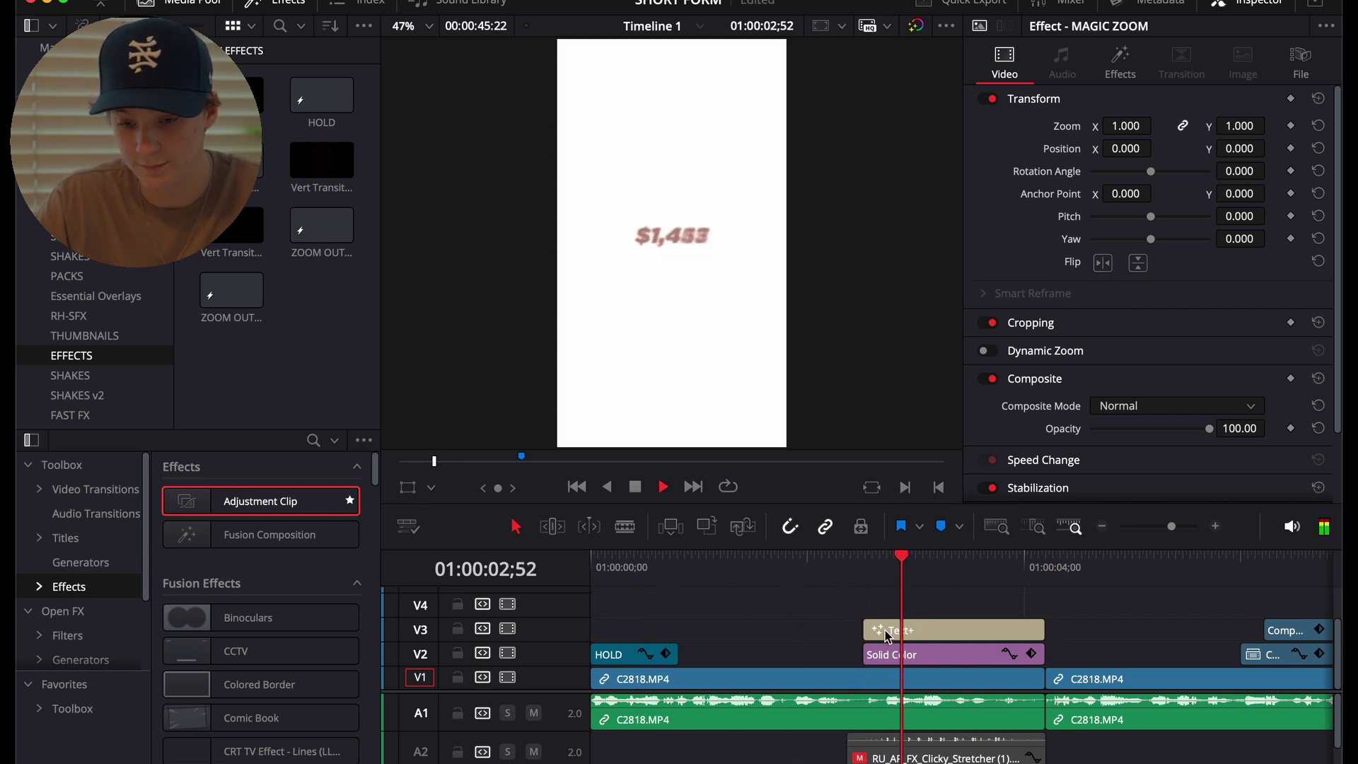
pyautogui.press('space')
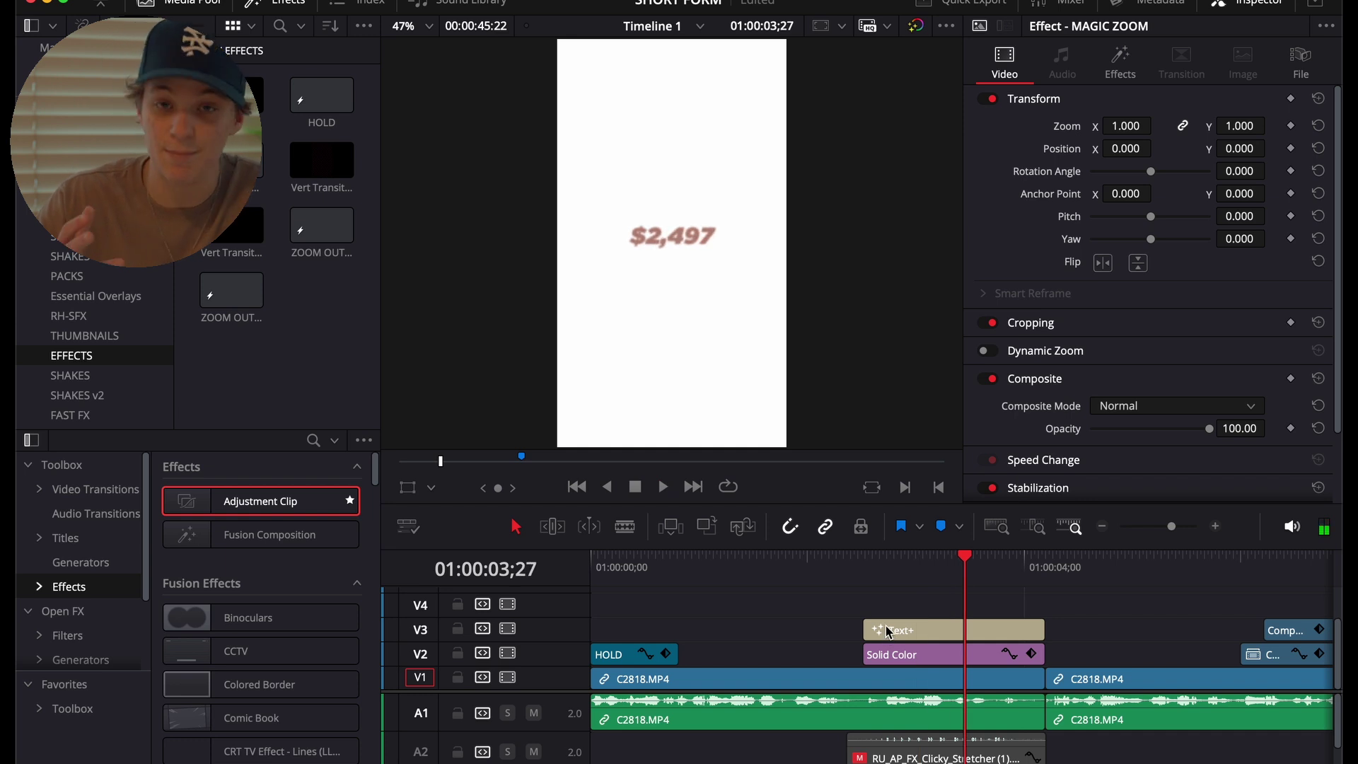
pyautogui.click(861, 566)
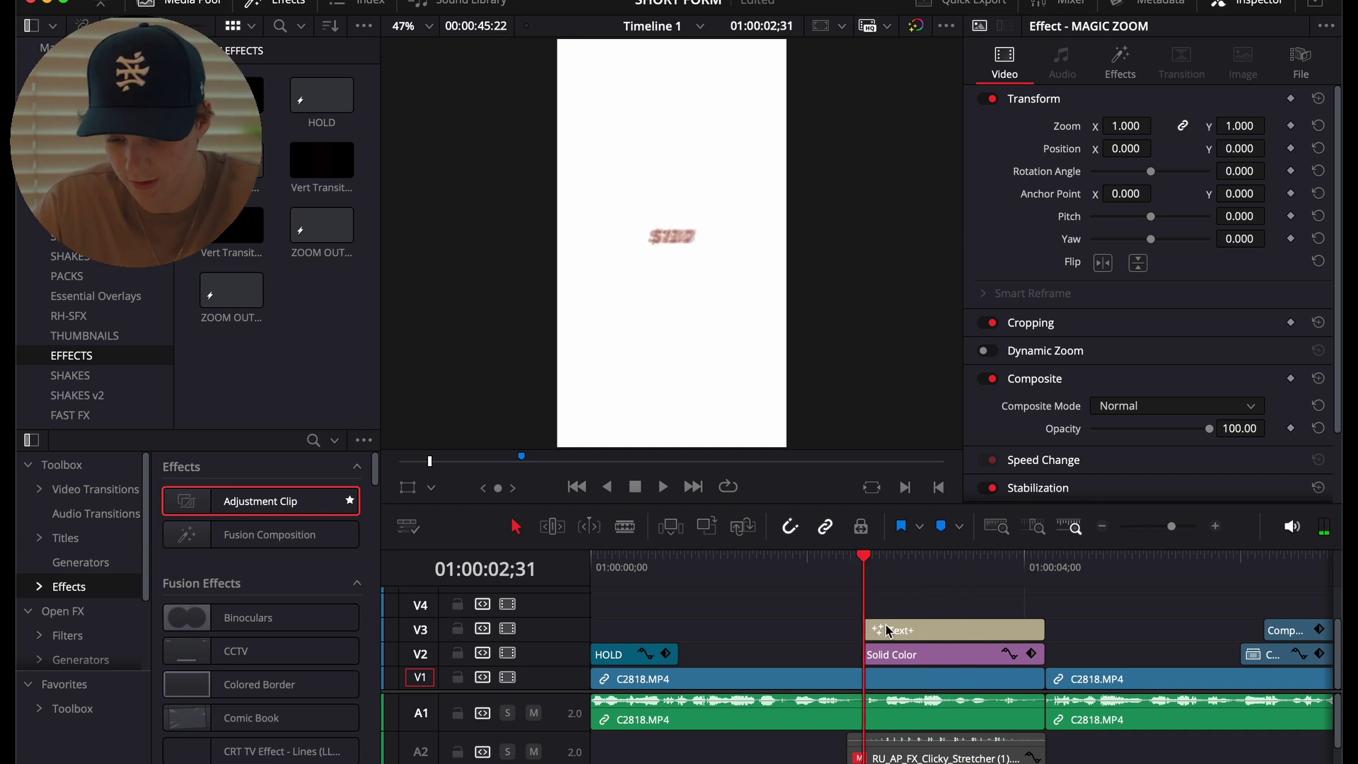
# Play from the start of the timeline and review the section covered by the MAGIC ZOOM clip on V6.
pyautogui.scroll(2, 889, 629)
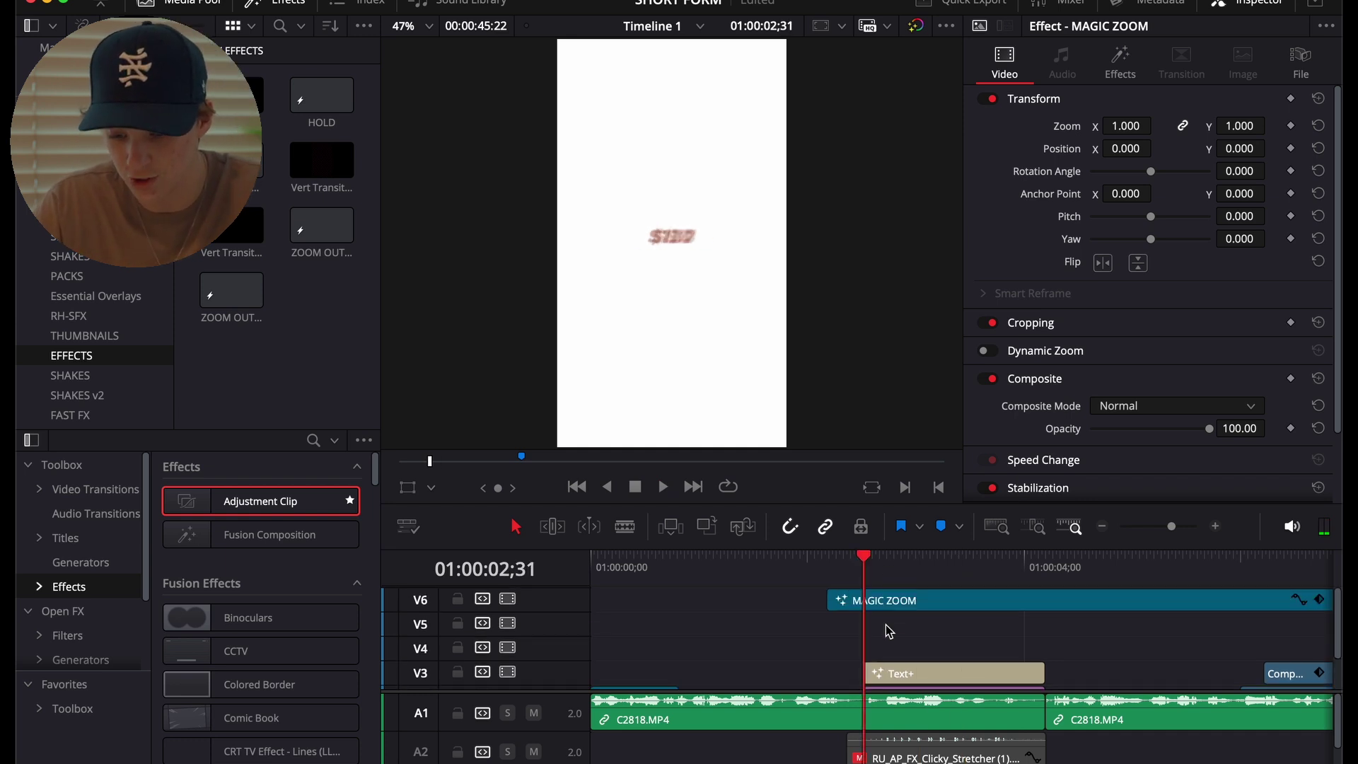
pyautogui.click(1100, 527)
pyautogui.moveTo(665, 566); pyautogui.dragTo(654, 568)
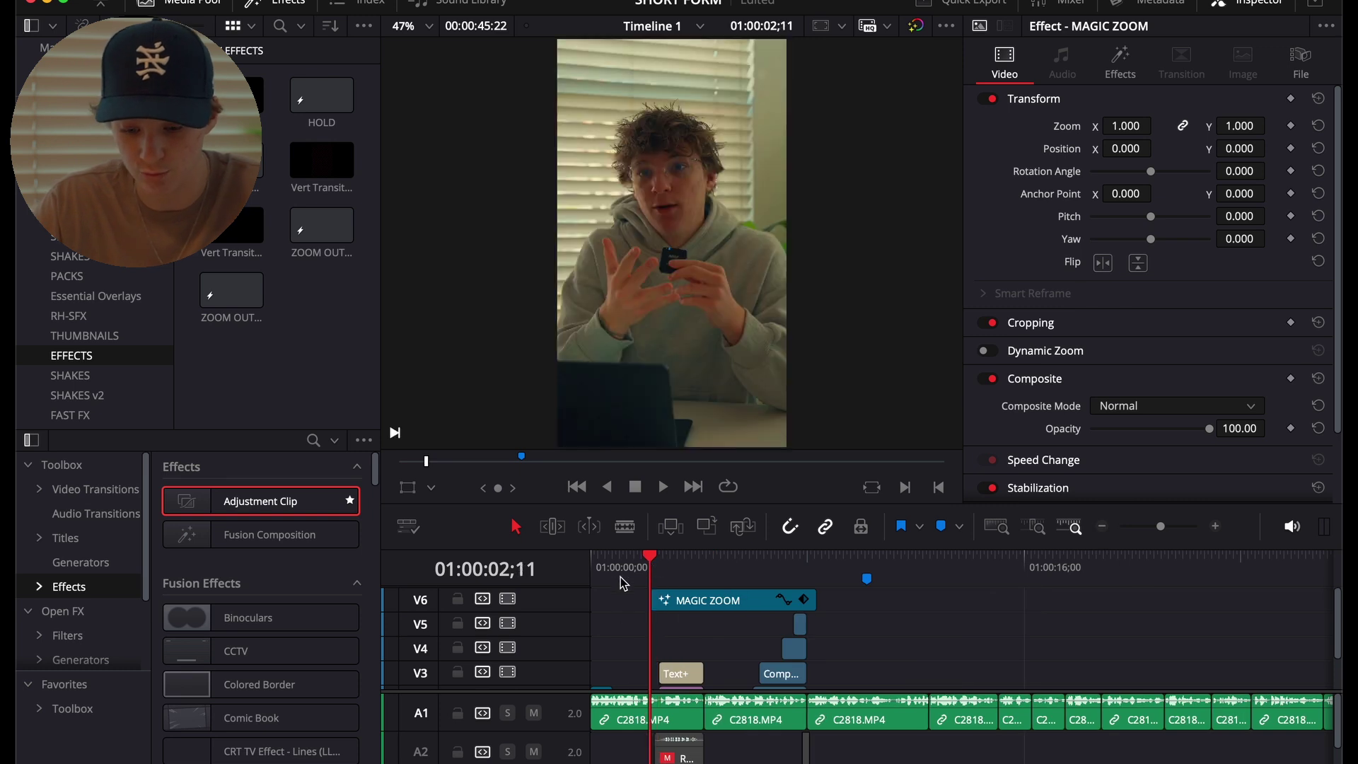
pyautogui.scroll(-2, 630, 622)
pyautogui.press('Home')
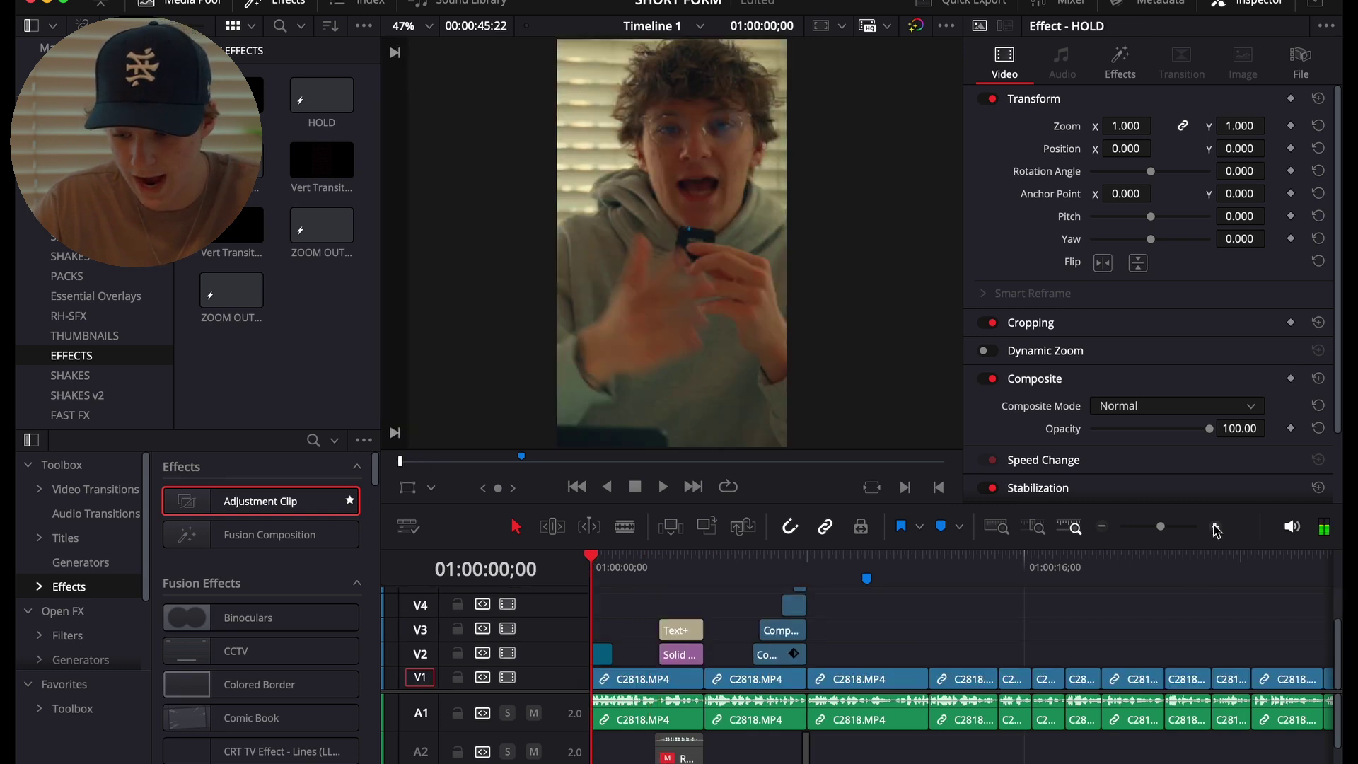
pyautogui.click(1215, 527)
pyautogui.click(779, 578)
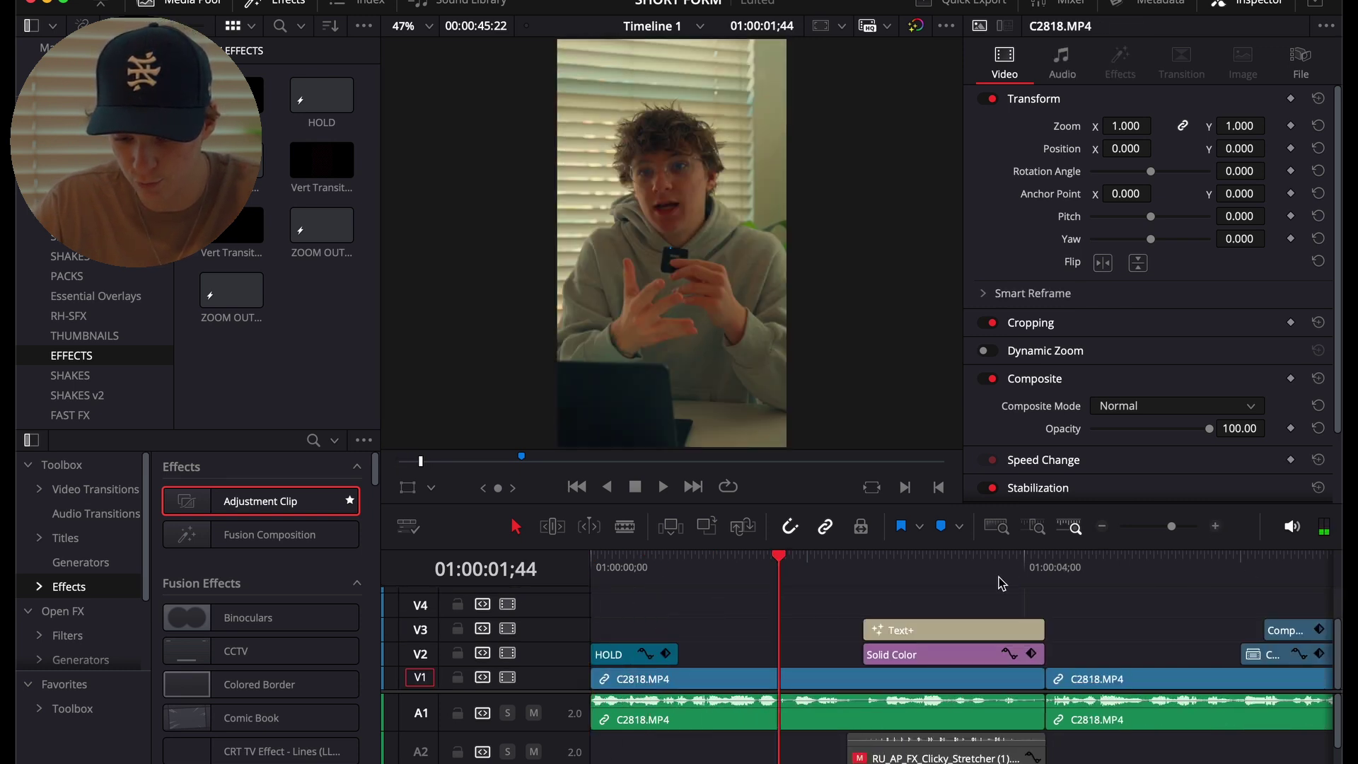
pyautogui.click(1098, 529)
pyautogui.scroll(2, 808, 618)
pyautogui.moveTo(718, 577); pyautogui.dragTo(709, 608)
pyautogui.click(736, 607)
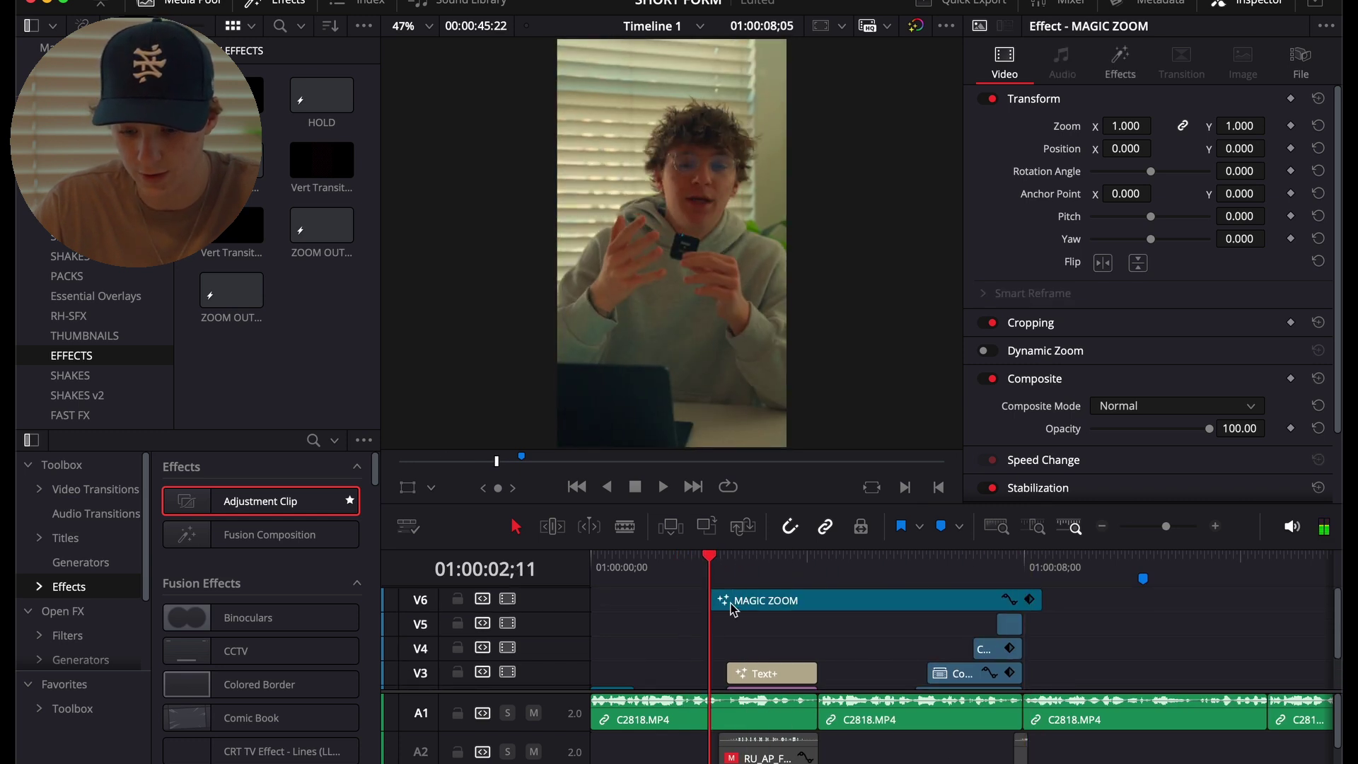
# Move the Text+ and Solid Color counter clips up to tracks V5 and V4.
pyautogui.click(1216, 527)
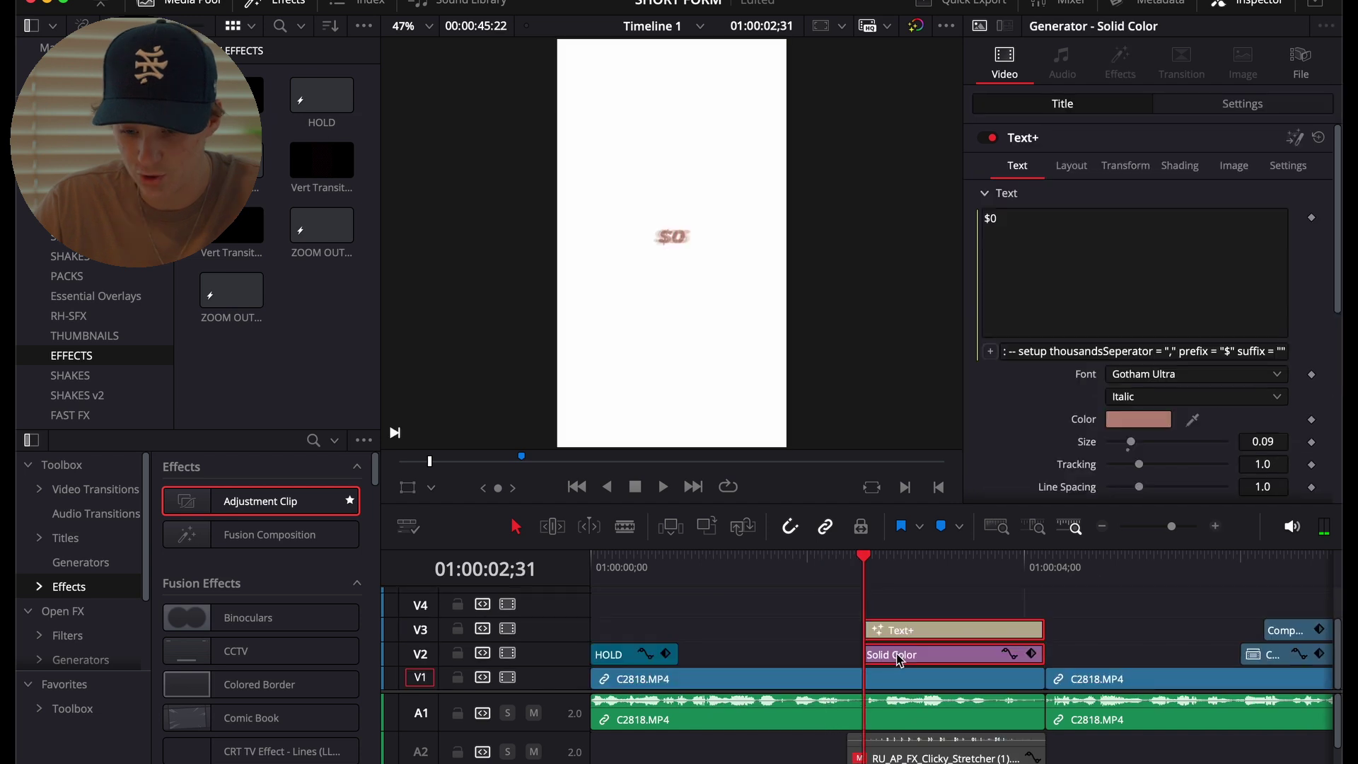
pyautogui.moveTo(898, 655); pyautogui.dragTo(897, 627)
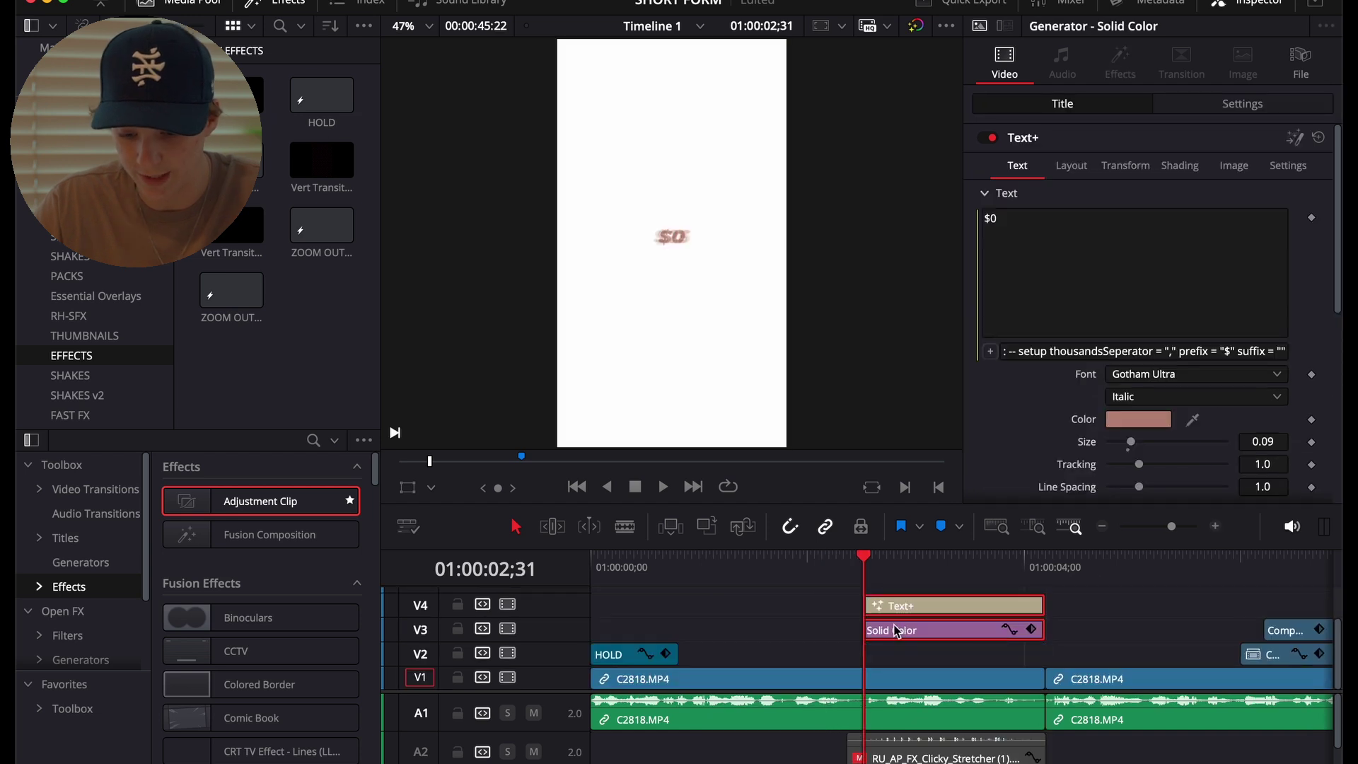
pyautogui.click(1102, 527)
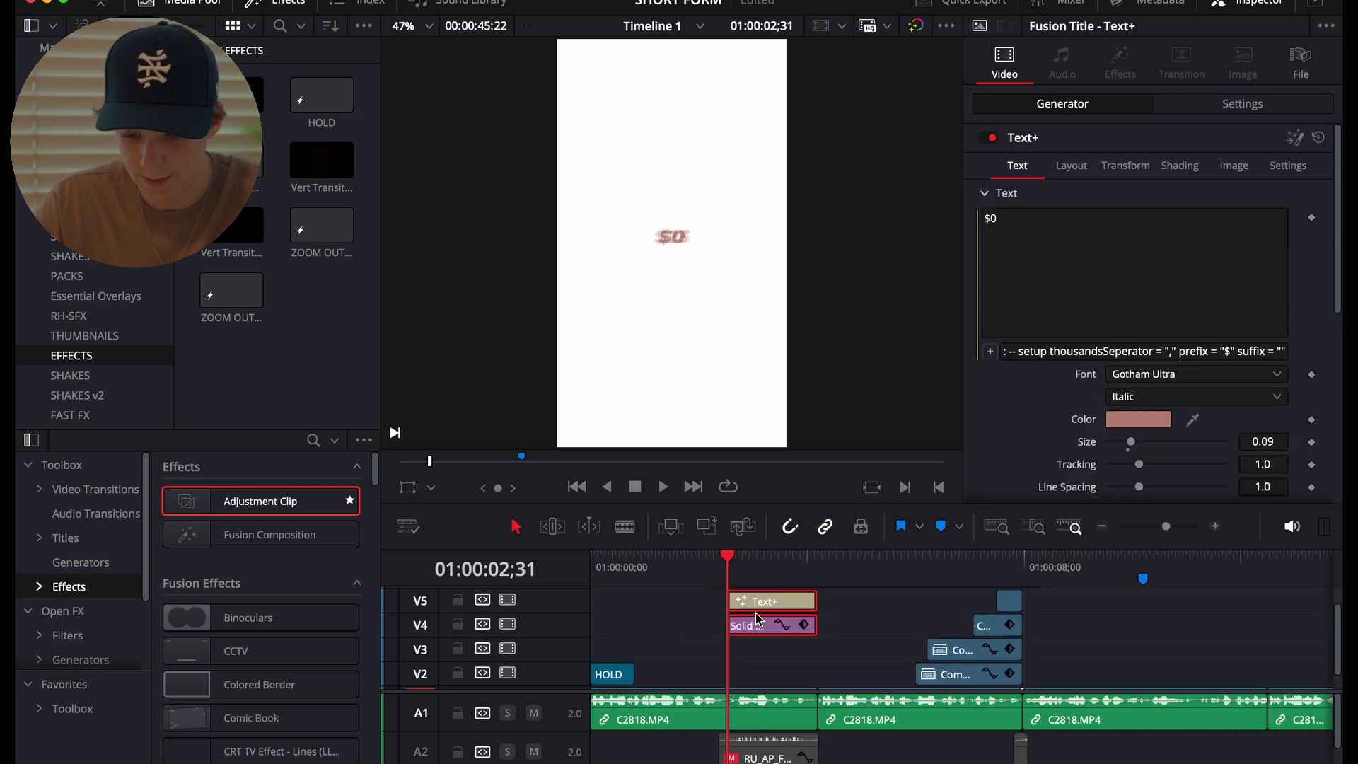
# Disable the MAGIC ZOOM clip along with the Text+ and Solid Color clips beneath it.
pyautogui.scroll(2, 757, 617)
pyautogui.press('d')
pyautogui.click(1215, 526)
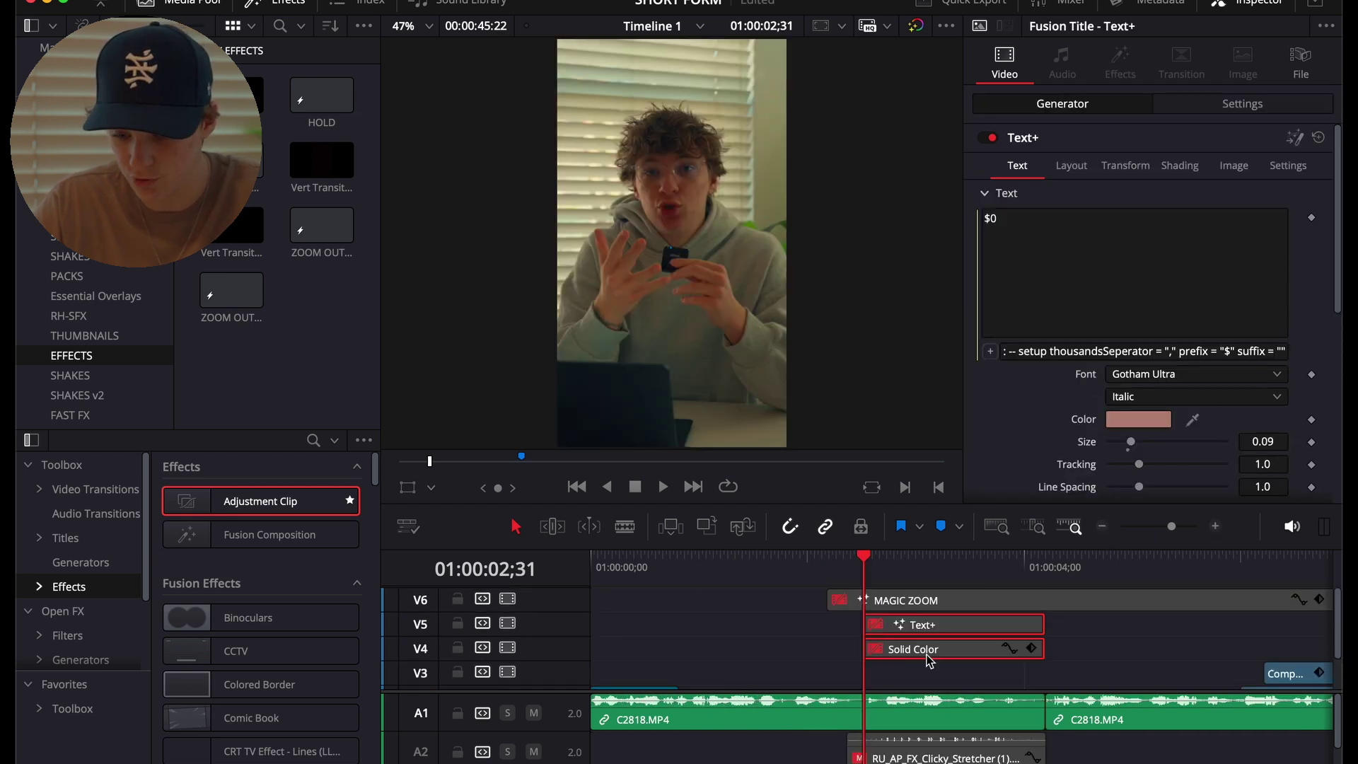
pyautogui.scroll(-2, 911, 646)
pyautogui.click(918, 646)
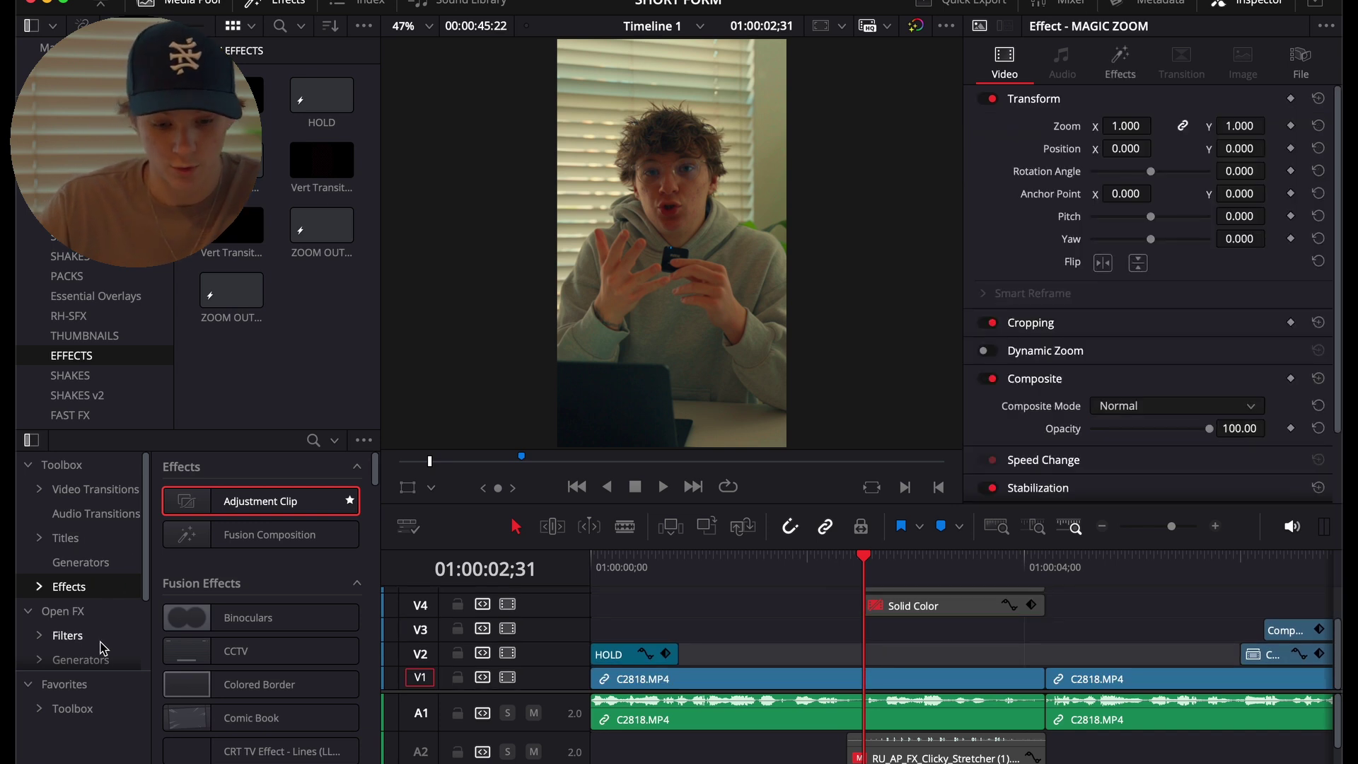
# Add a Solid Color generator to V2, starting at 01:00:02;31 below the disabled Solid Color clip.
pyautogui.click(86, 562)
pyautogui.scroll(-5, 242, 548)
pyautogui.scroll(-3, 242, 551)
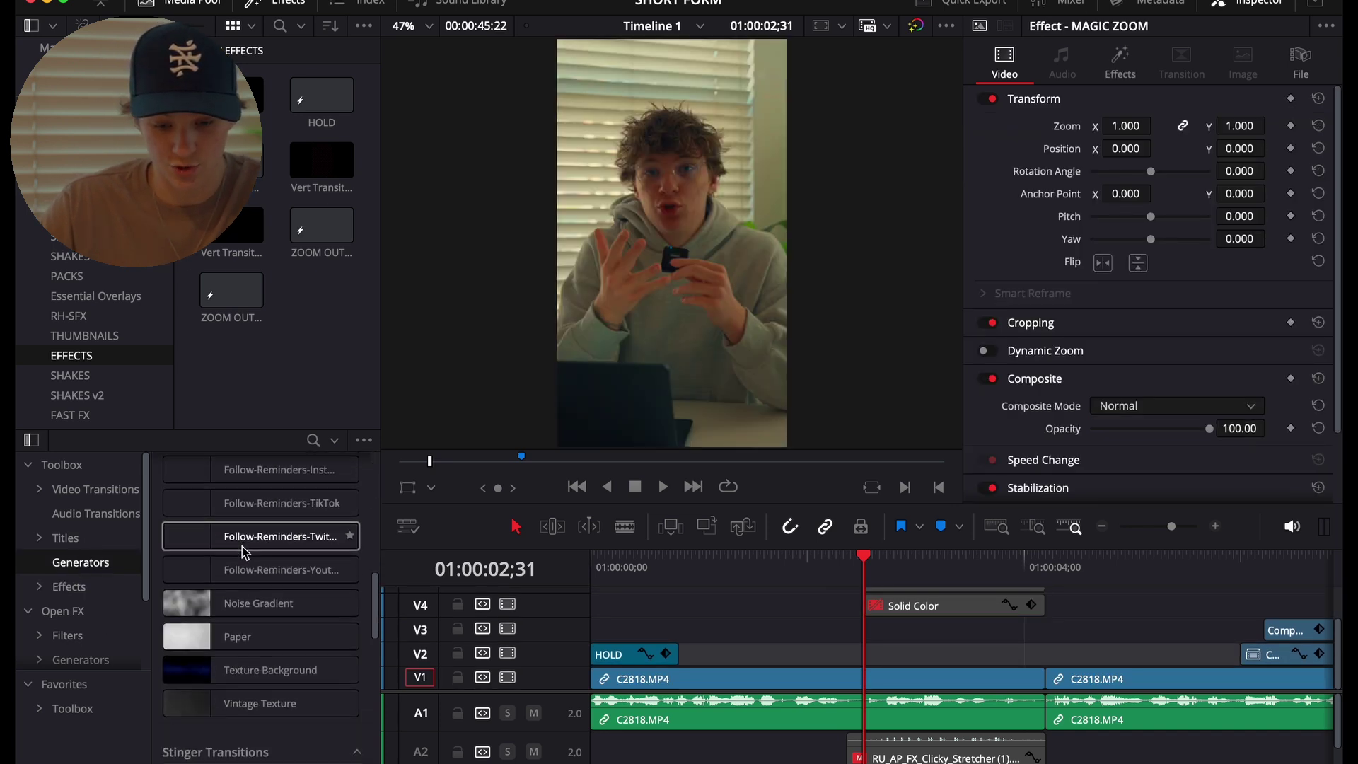
pyautogui.scroll(5, 244, 566)
pyautogui.moveTo(248, 602); pyautogui.dragTo(945, 647)
pyautogui.moveTo(945, 648); pyautogui.dragTo(910, 655)
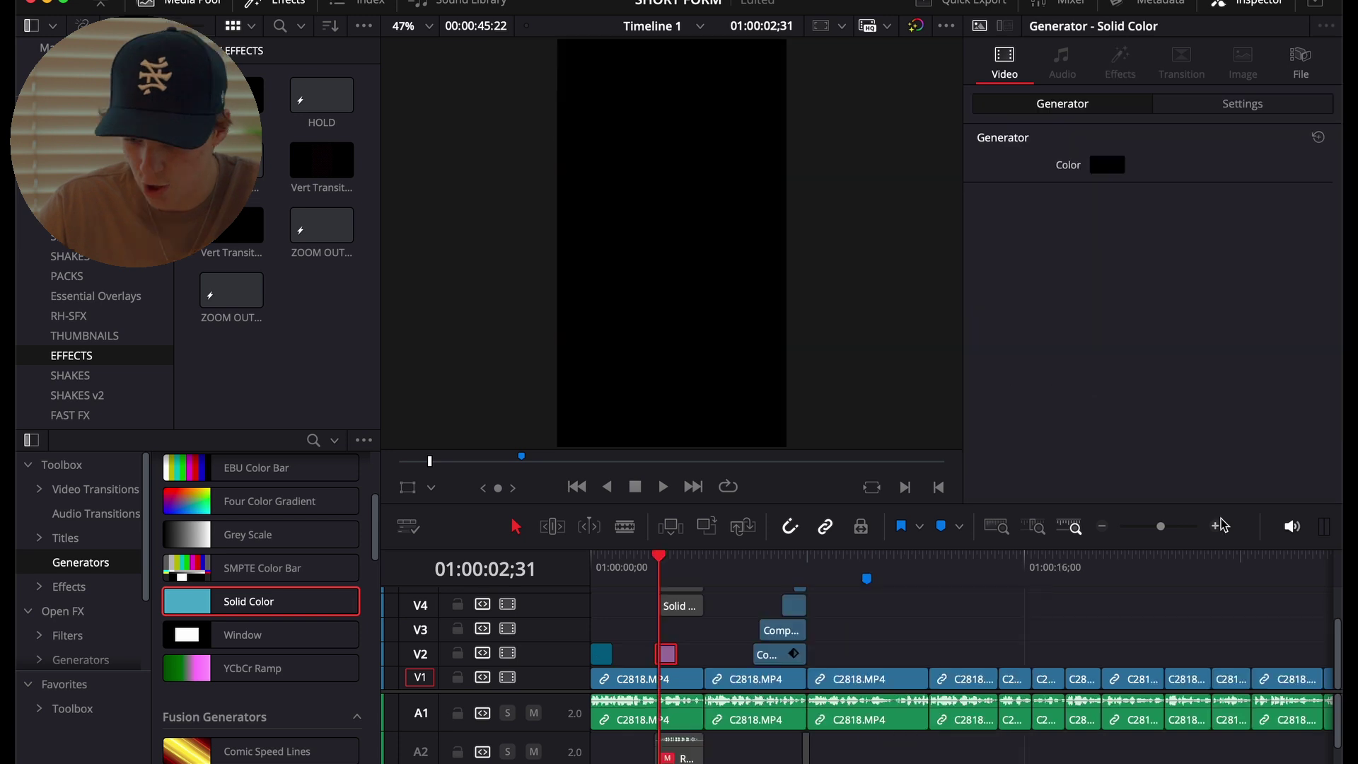
pyautogui.press('super+equal')
pyautogui.press('super+equal')
# Play through the new Solid Color clip on V2 and extend its end to the cut between the C2818.MP4 clips.
pyautogui.press('space')
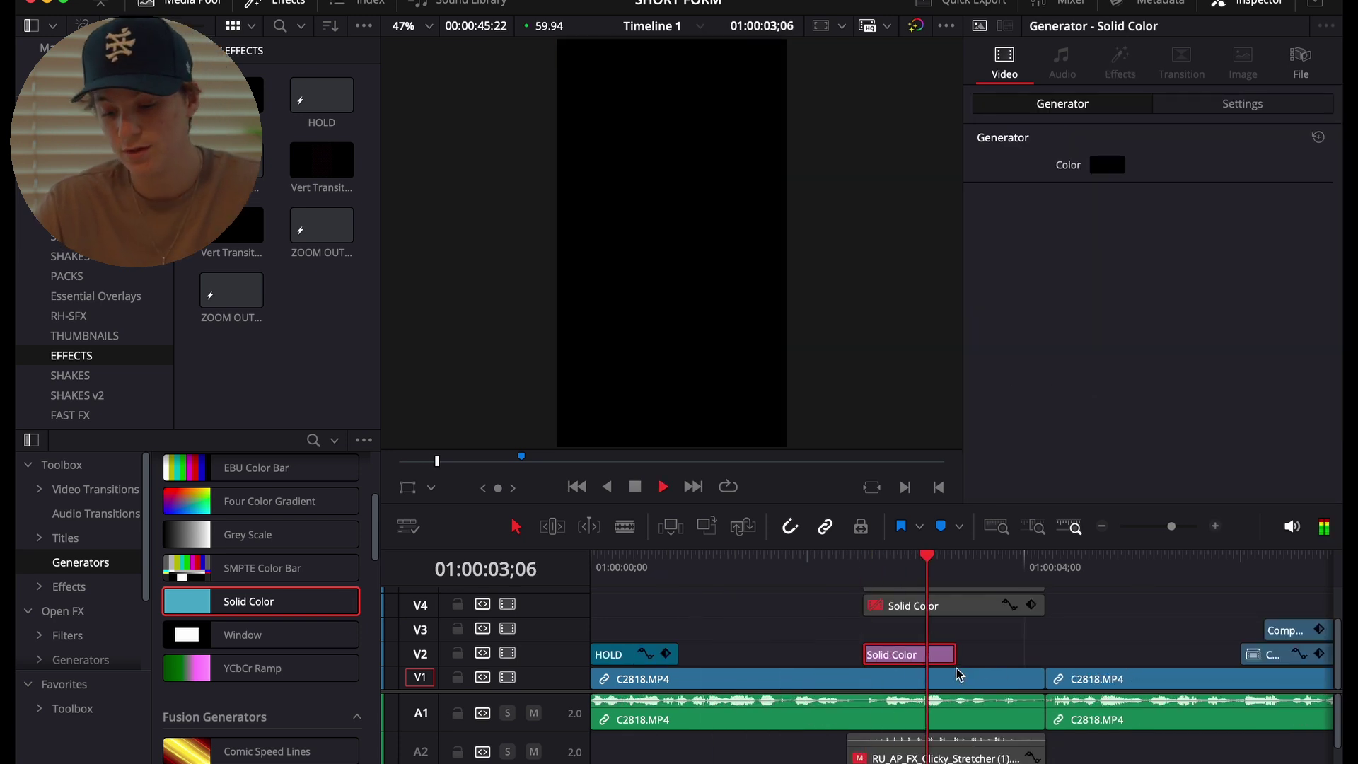
pyautogui.press('space')
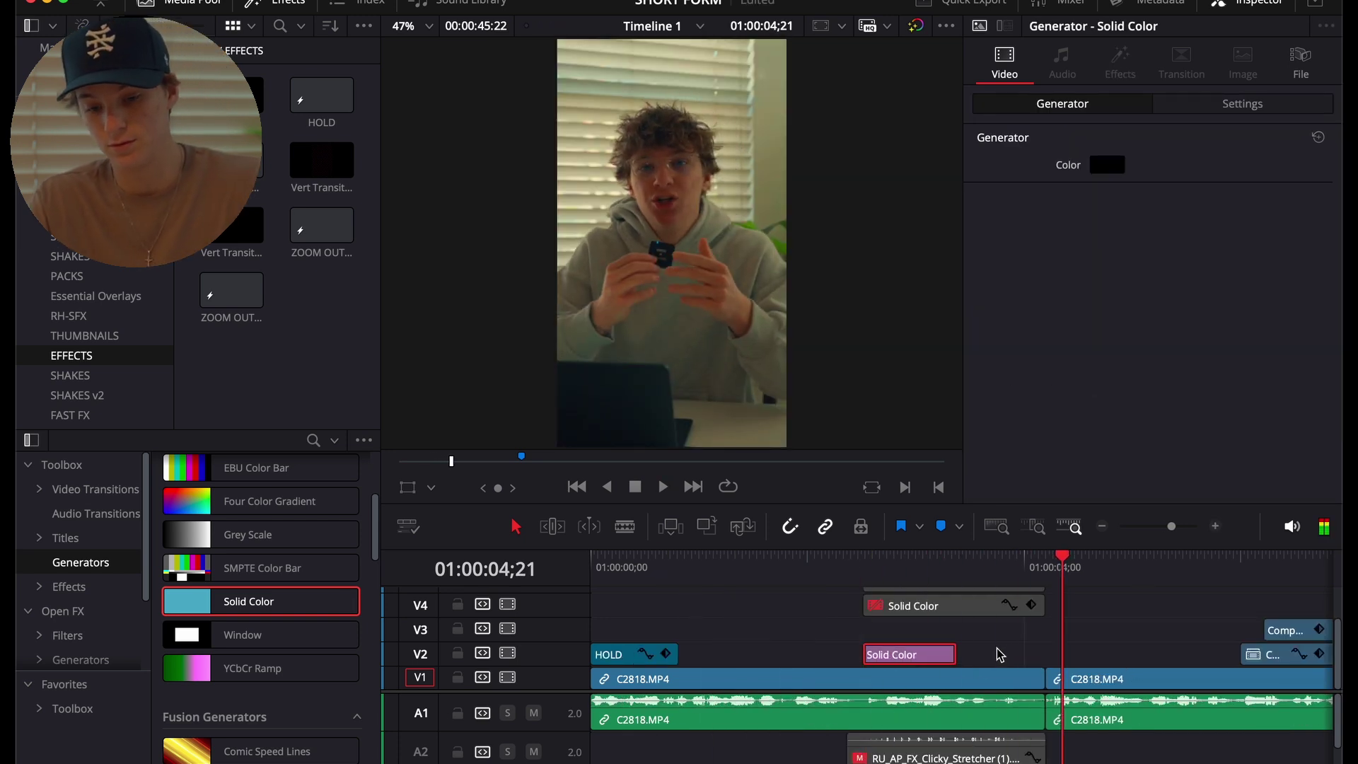
pyautogui.click(1047, 568)
pyautogui.moveTo(946, 649); pyautogui.dragTo(1044, 650)
pyautogui.click(1217, 527)
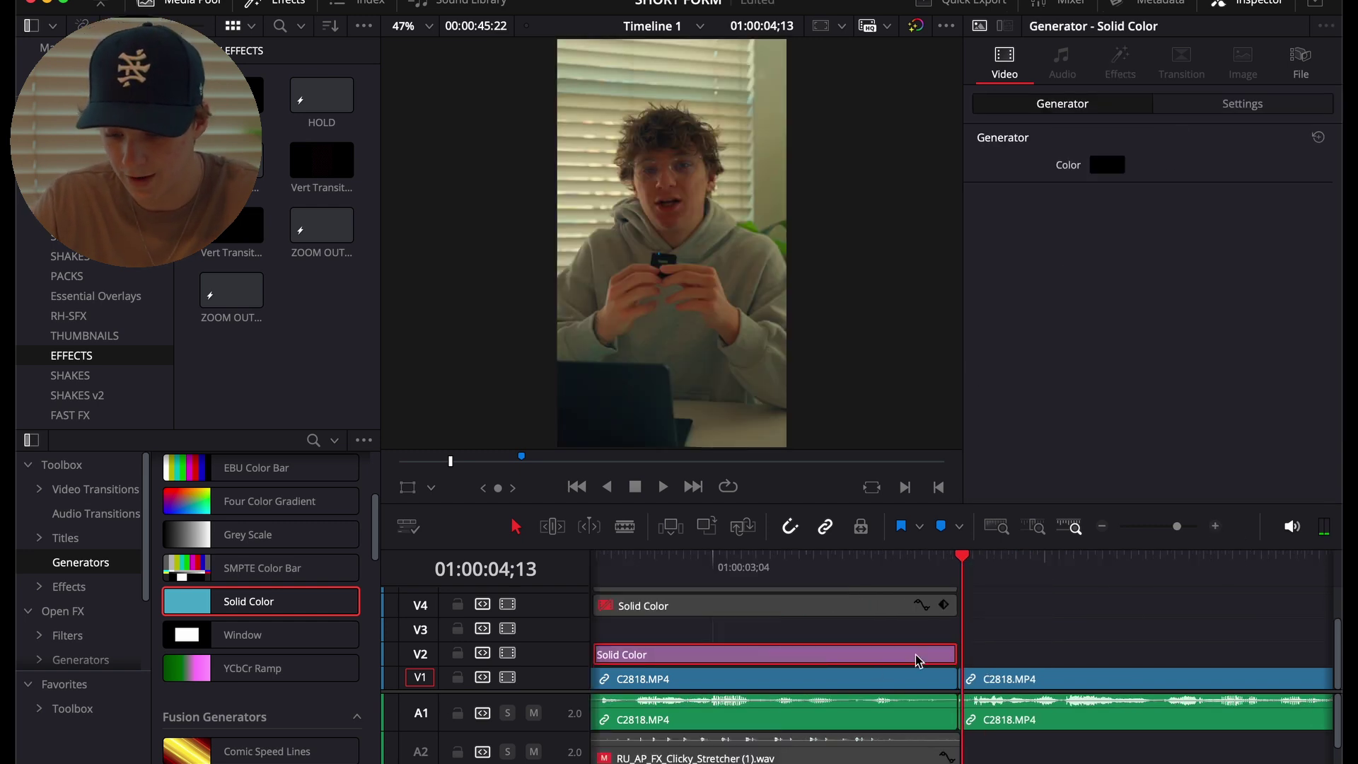
pyautogui.click(1102, 527)
# Add a Text+ title to V3 above the new Solid Color clip.
pyautogui.click(776, 558)
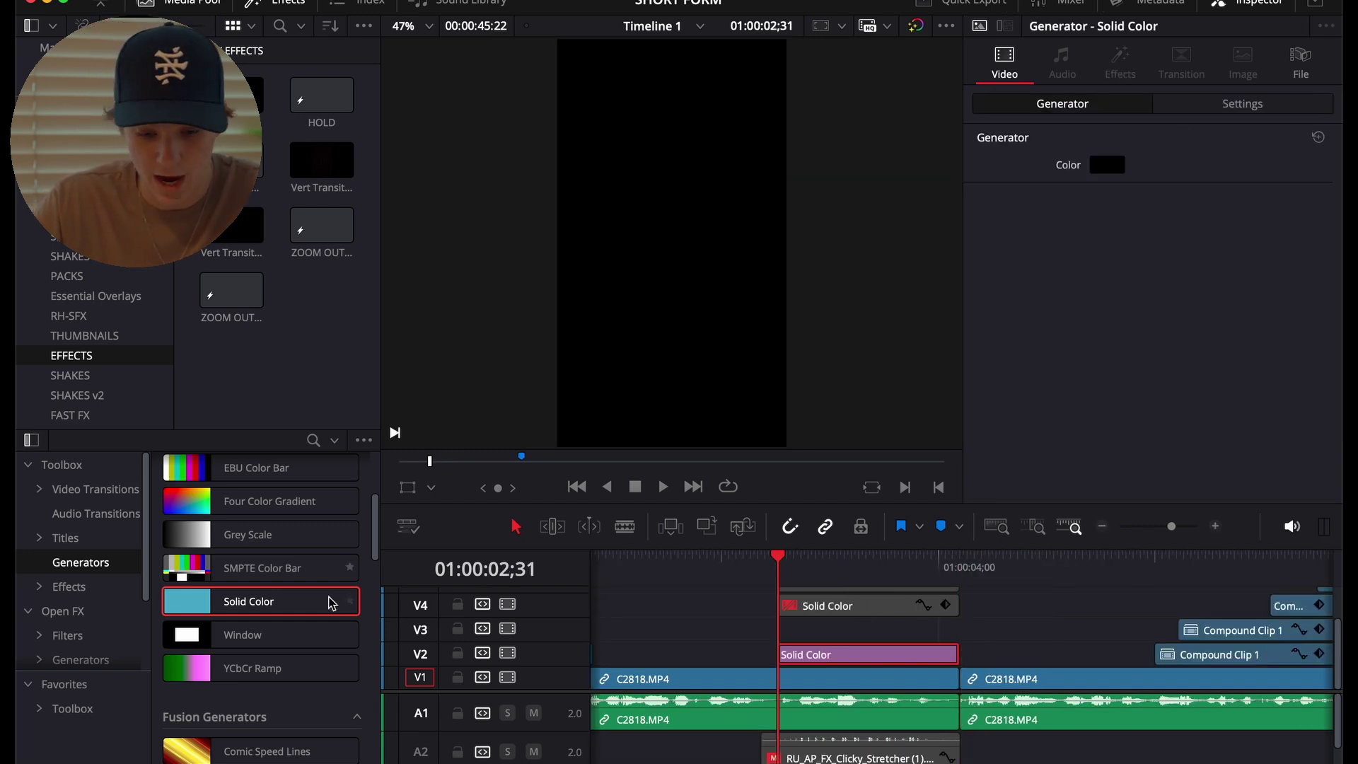
pyautogui.click(66, 538)
pyautogui.scroll(3, 297, 564)
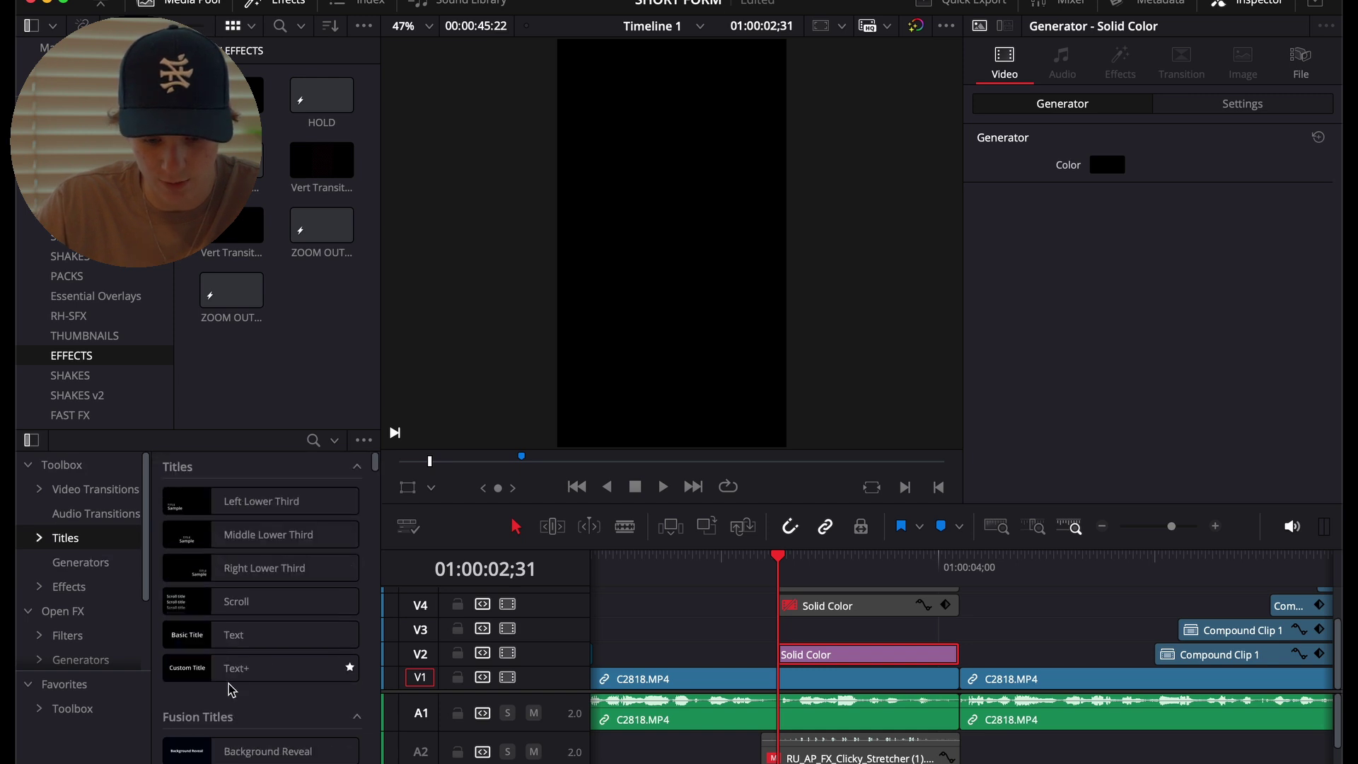
pyautogui.click(1103, 526)
pyautogui.moveTo(258, 669); pyautogui.dragTo(663, 629)
pyautogui.click(1215, 526)
pyautogui.click(1215, 526)
pyautogui.click(1215, 526)
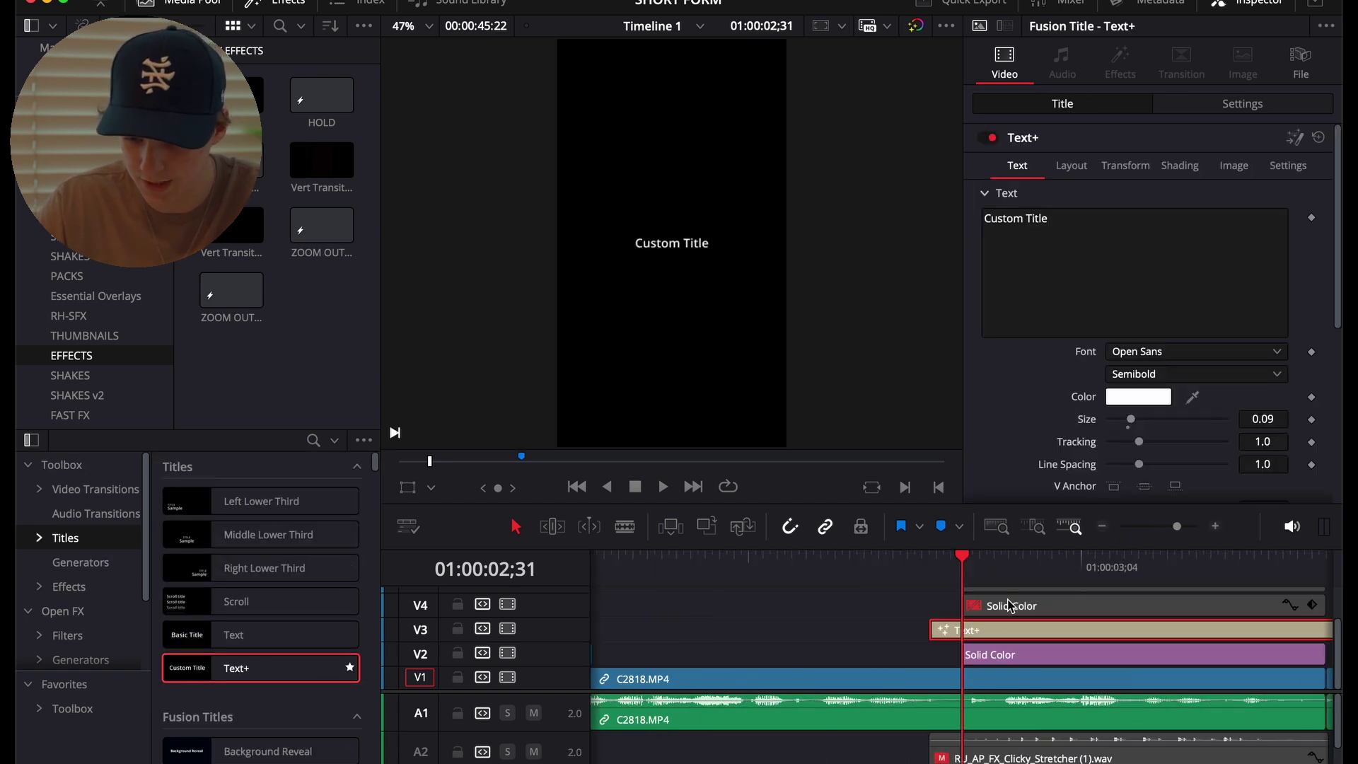
# Align the Text+ title's start with the V2 Solid Color clip and trim its end to match.
pyautogui.click(1036, 649)
pyautogui.moveTo(1032, 632); pyautogui.dragTo(1065, 636)
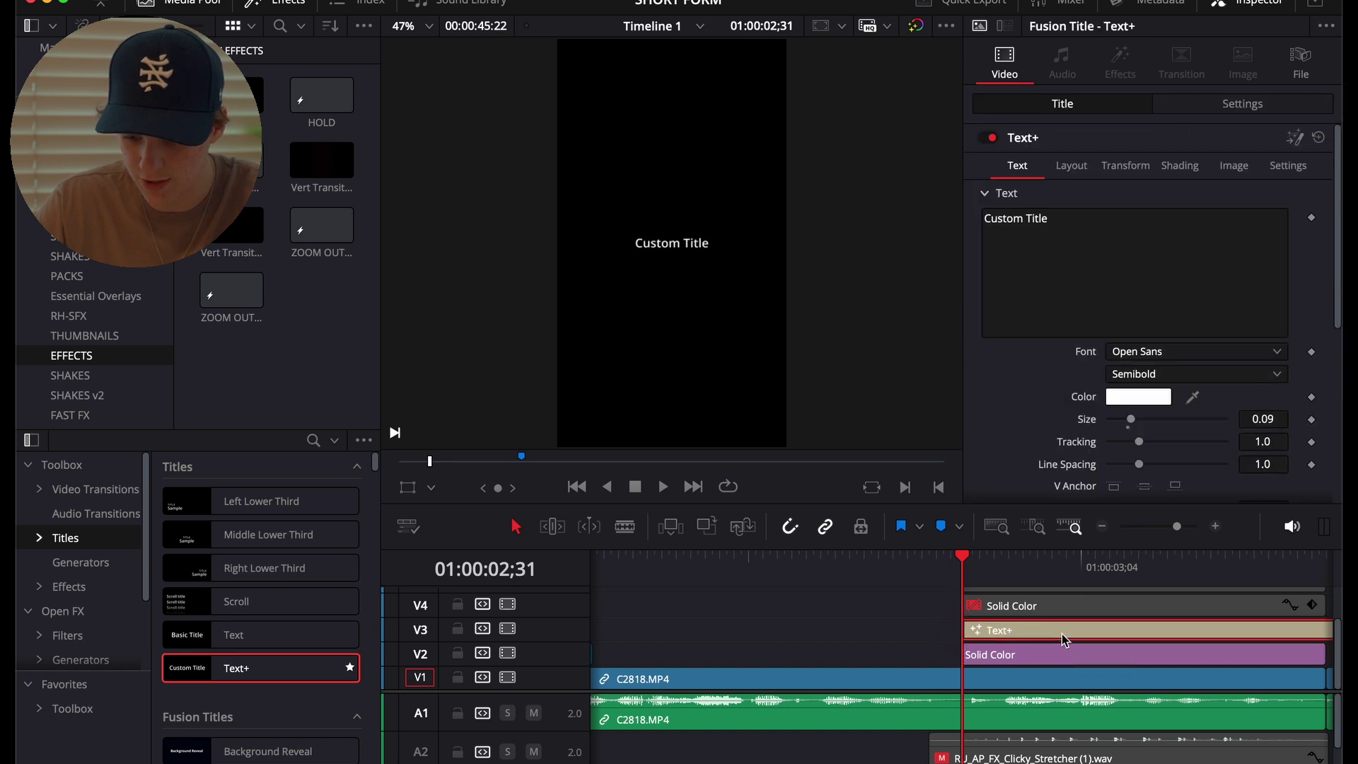
pyautogui.hscroll(5, 1064, 637)
pyautogui.moveTo(1177, 629); pyautogui.dragTo(1017, 623)
pyautogui.click(939, 629)
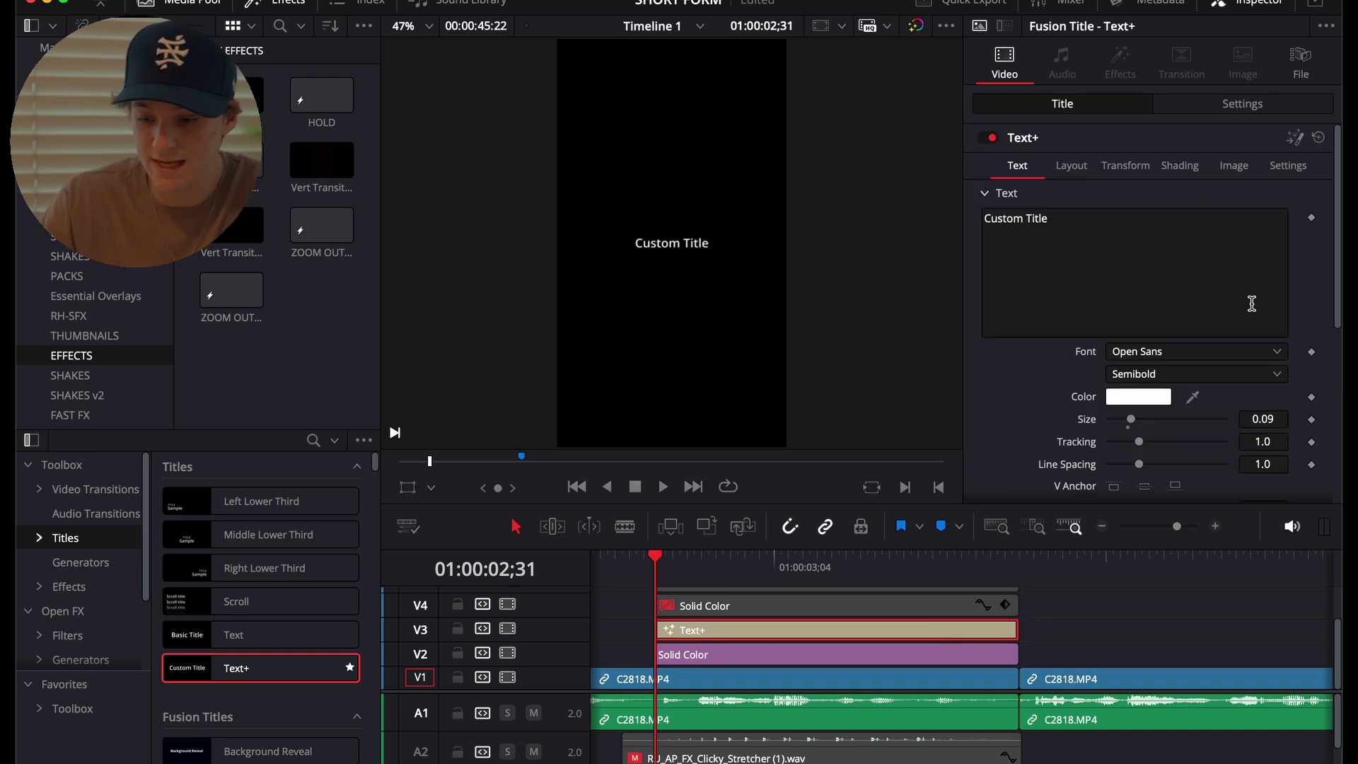
# Change the V2 Solid Color generator to white while the Text+ title above it is temporarily disabled.
pyautogui.press('d')
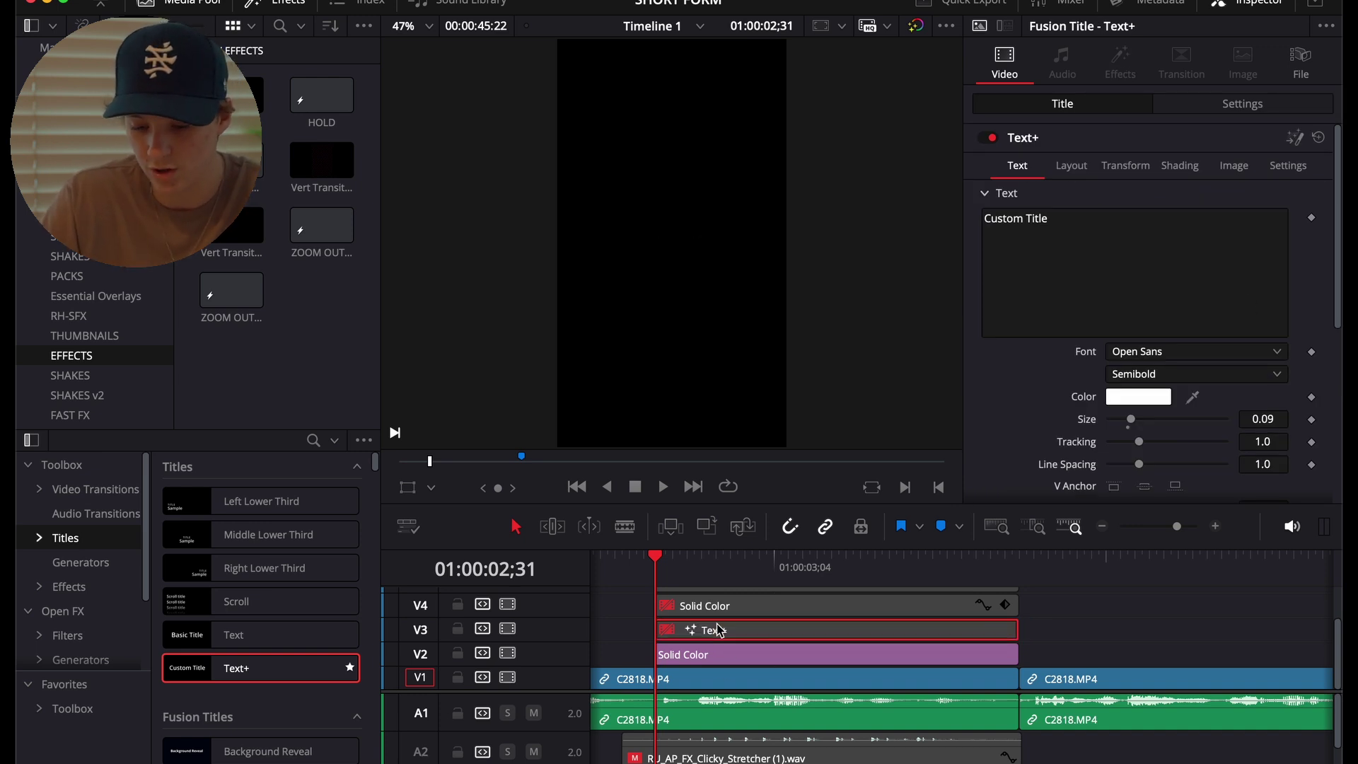
pyautogui.click(700, 656)
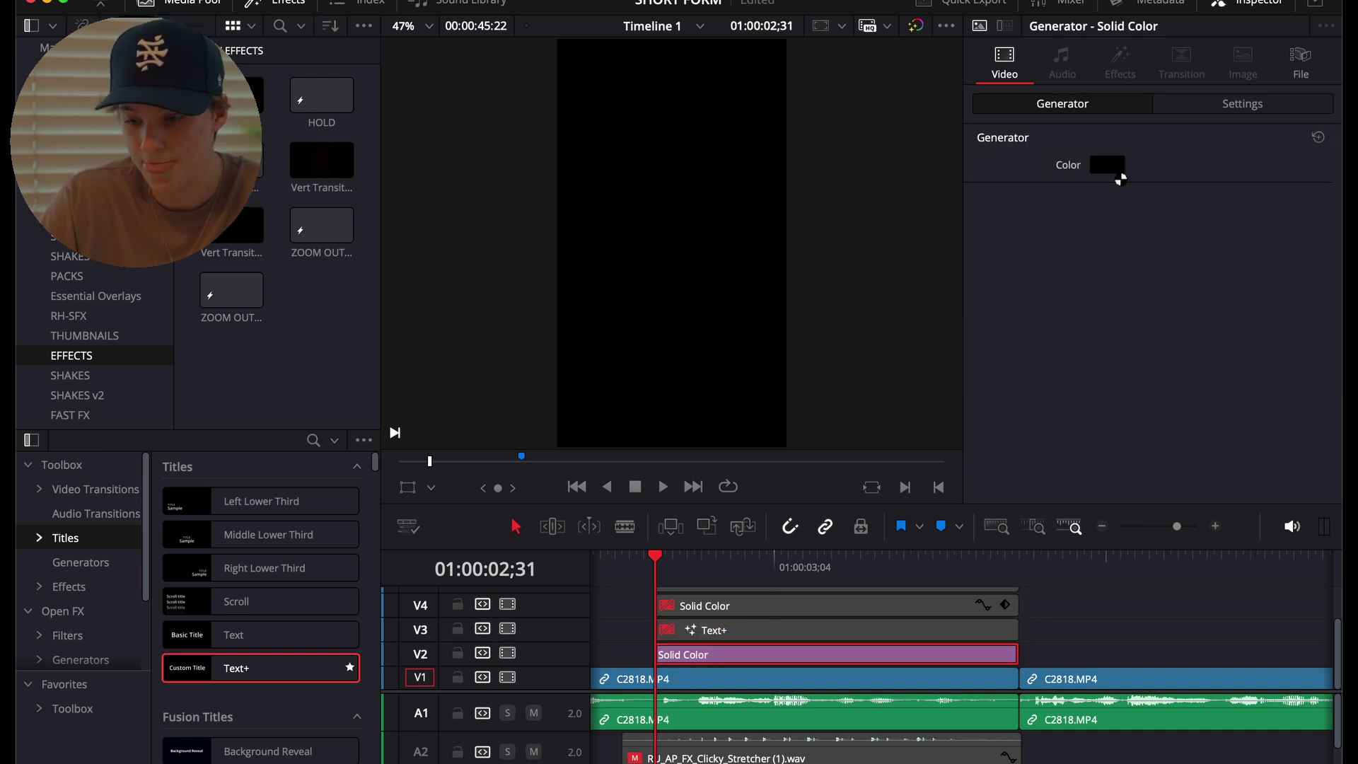
pyautogui.moveTo(110, 651); pyautogui.dragTo(220, 650)
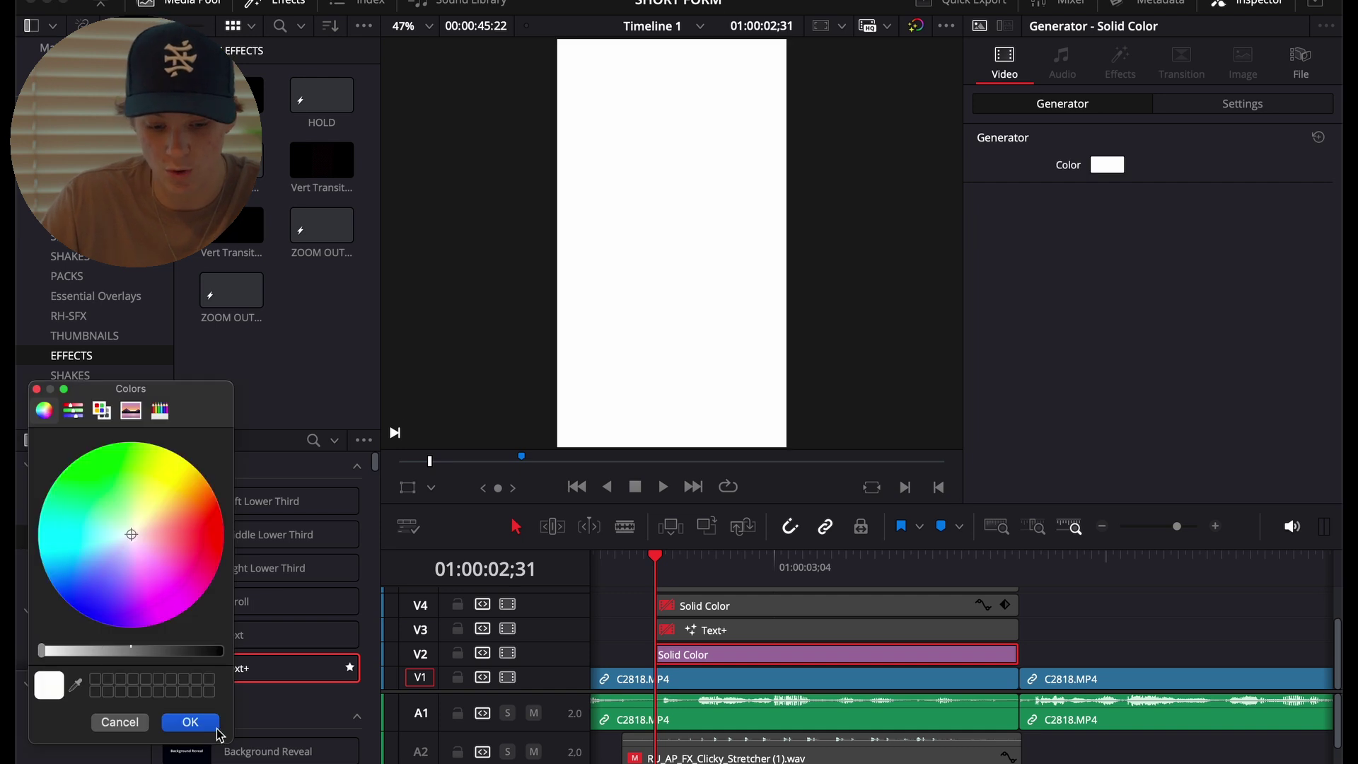
pyautogui.click(191, 721)
pyautogui.click(704, 633)
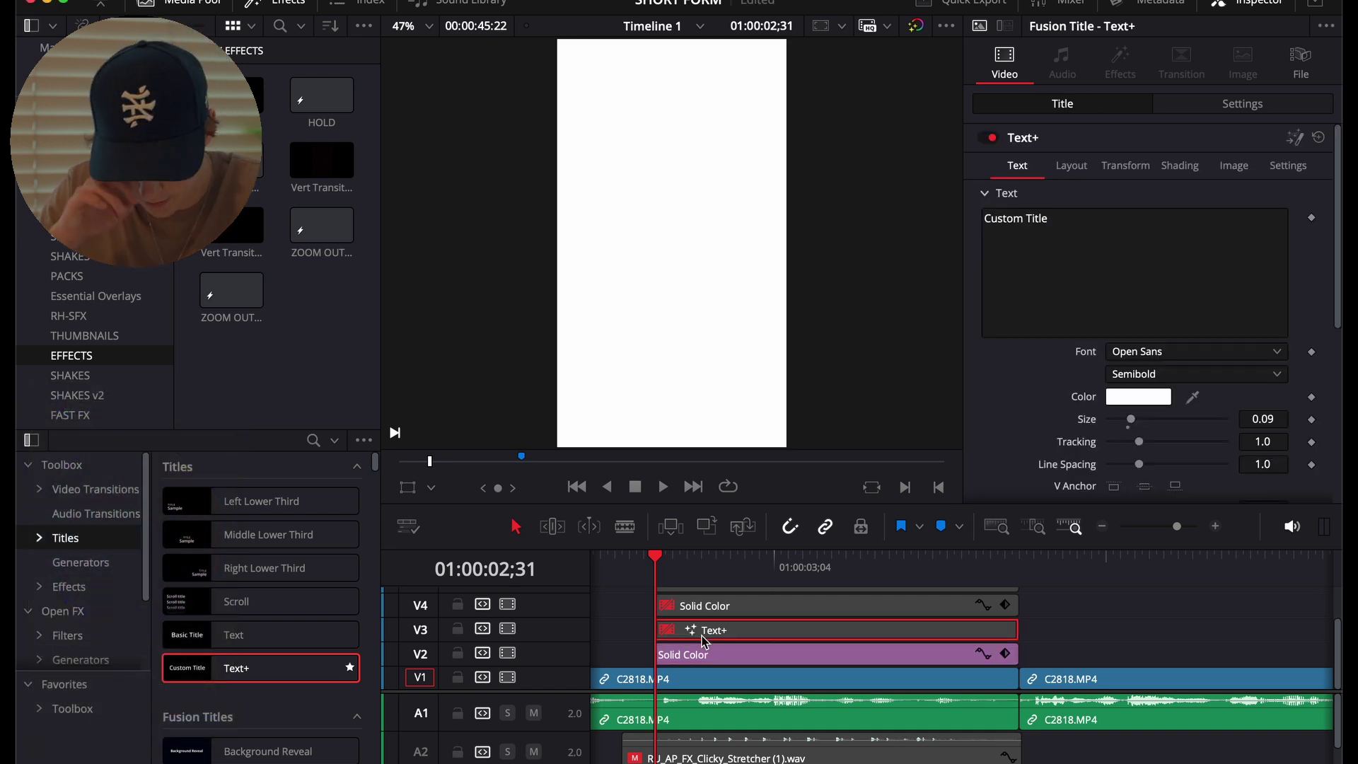
pyautogui.press('d')
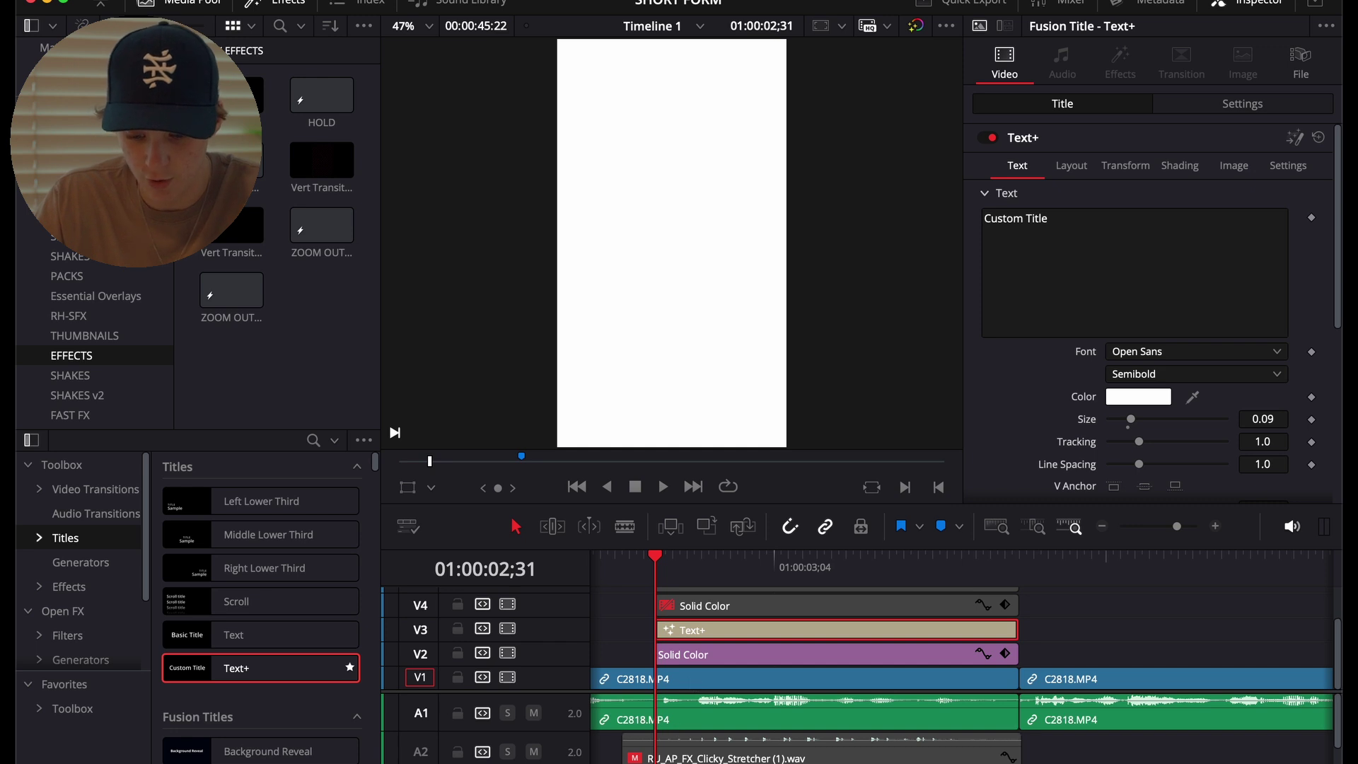
# Open the Text+ title in Fusion and begin a new number control named Counter on the Template node.
pyautogui.hotkey('shift', '5')
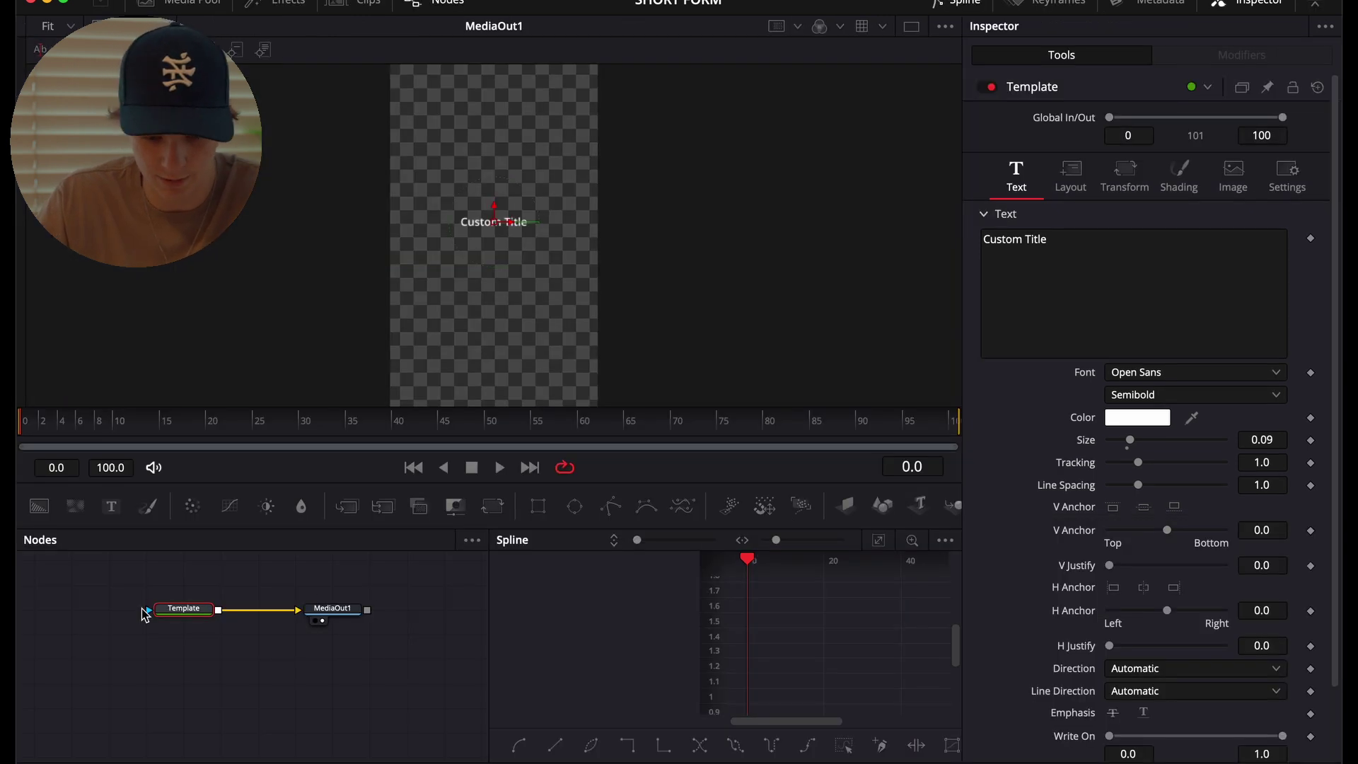
pyautogui.moveTo(180, 617); pyautogui.dragTo(60, 616)
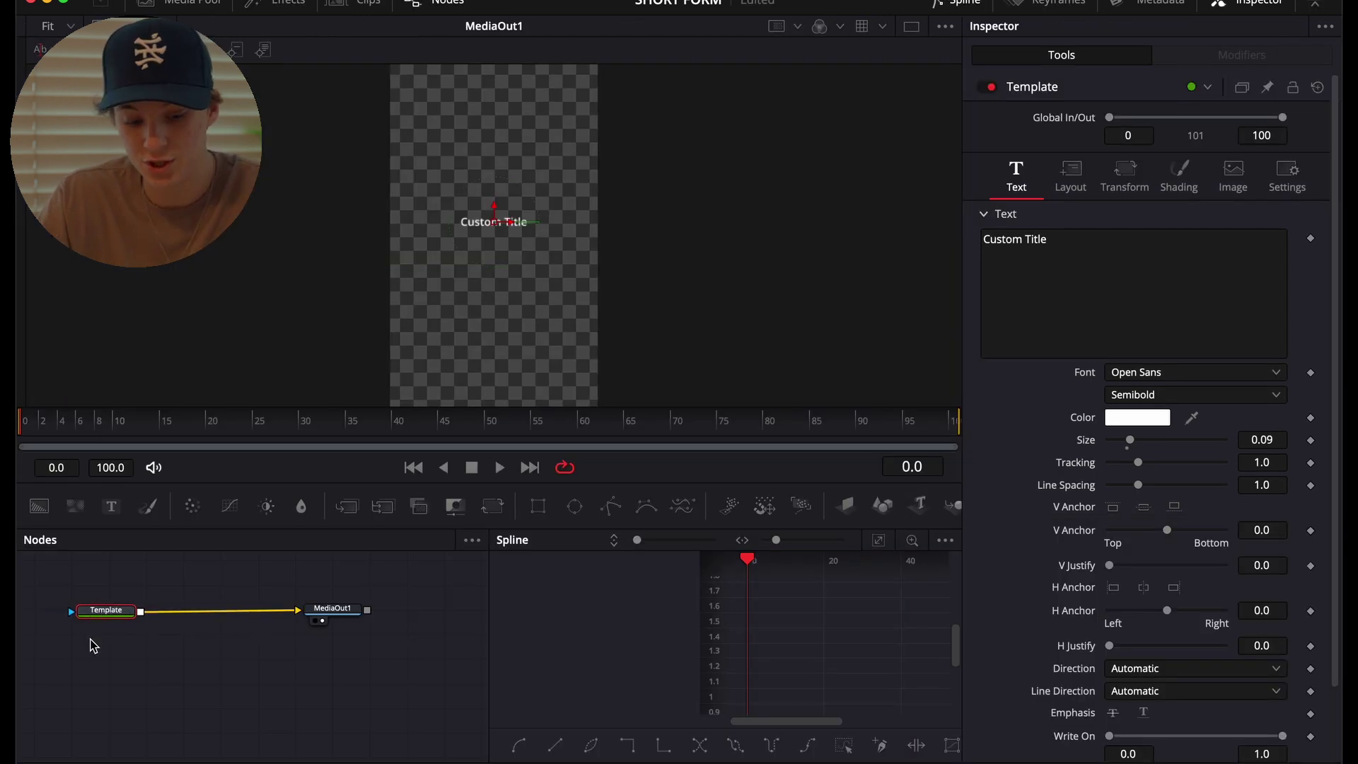
pyautogui.rightClick(114, 621)
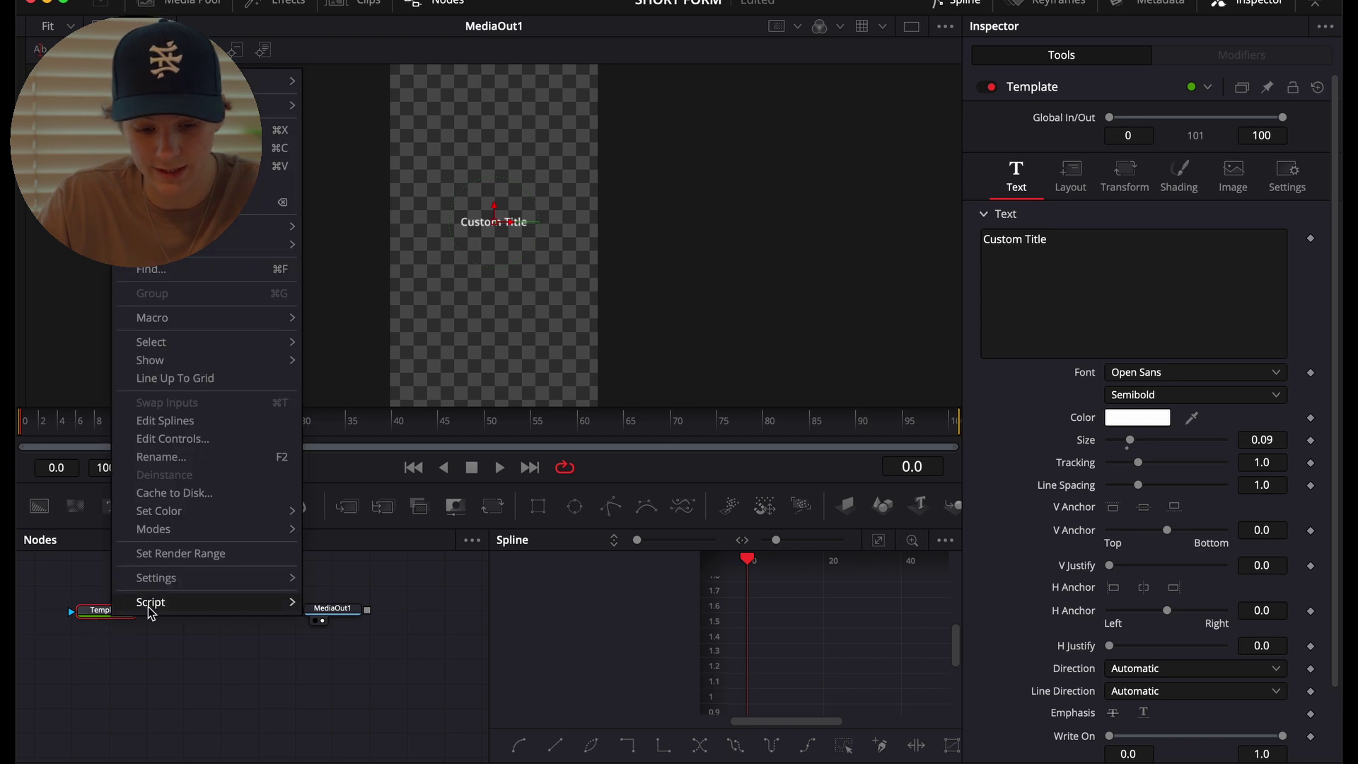
pyautogui.click(172, 439)
pyautogui.click(467, 135)
pyautogui.hotkey('ctrl', 'a')
pyautogui.write('Counter')
pyautogui.doubleClick(375, 139)
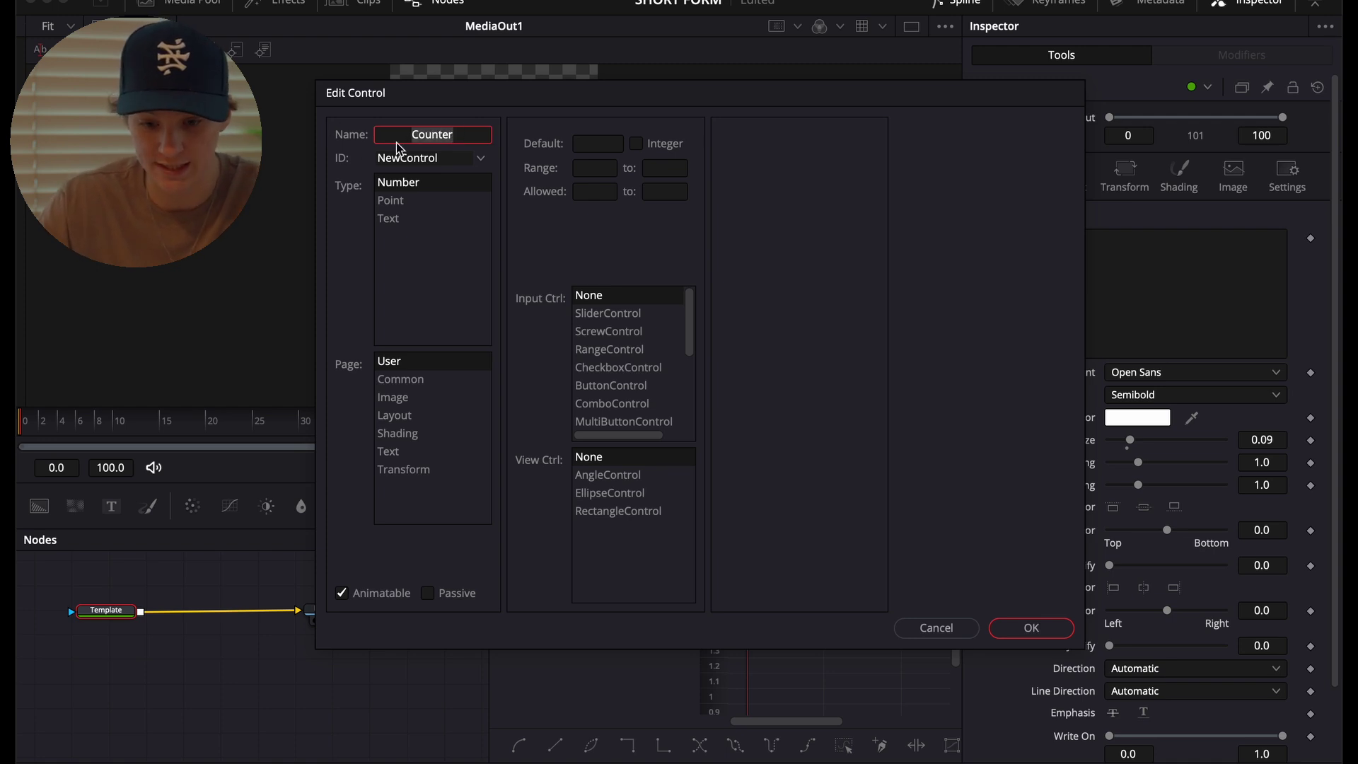
pyautogui.moveTo(474, 139); pyautogui.dragTo(385, 137)
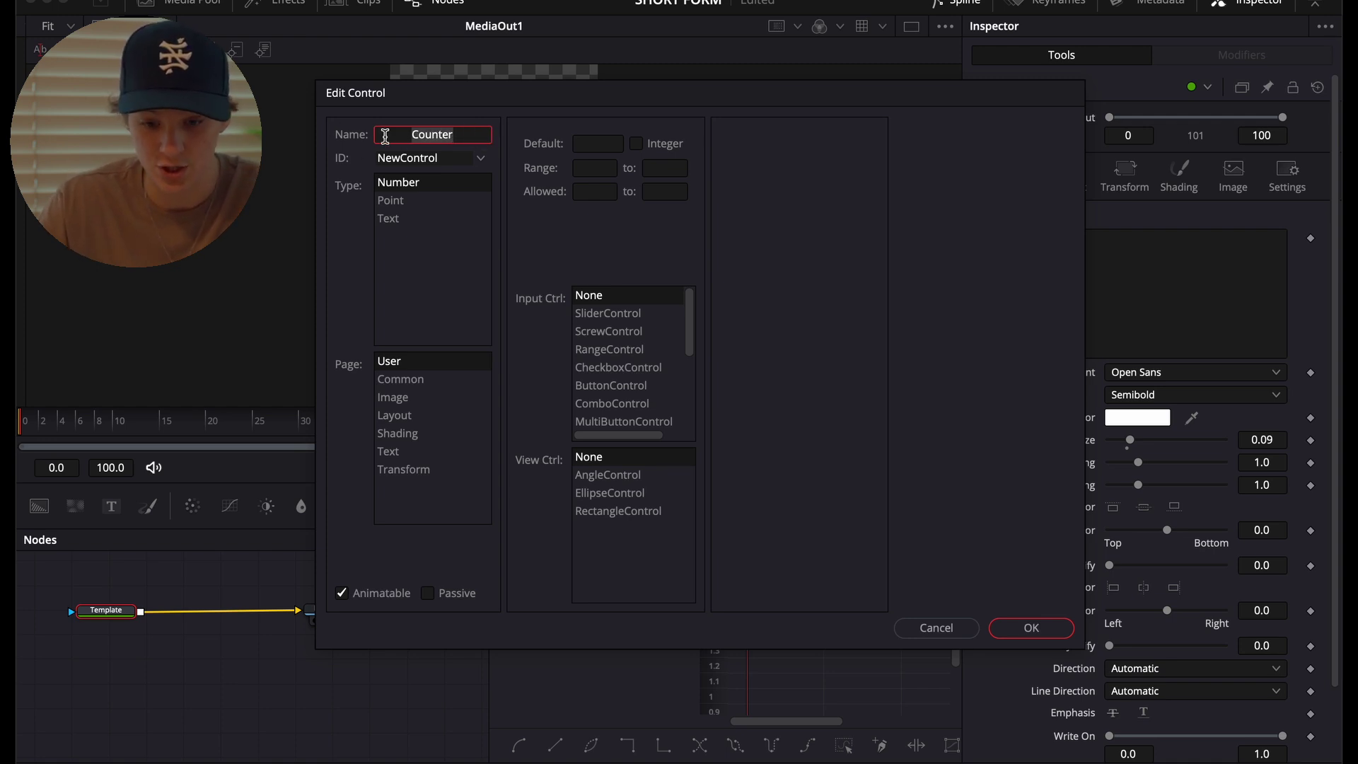
pyautogui.click(397, 138)
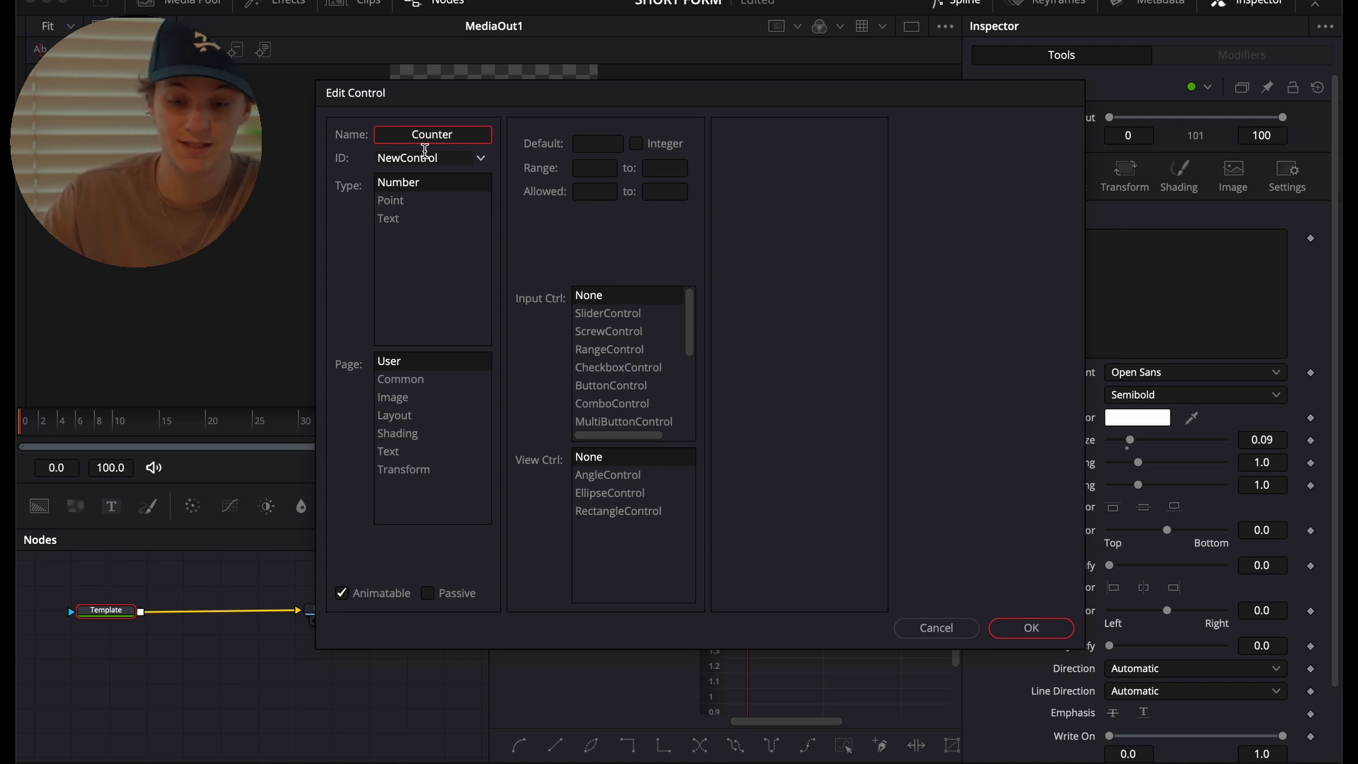
pyautogui.moveTo(471, 130); pyautogui.dragTo(308, 137)
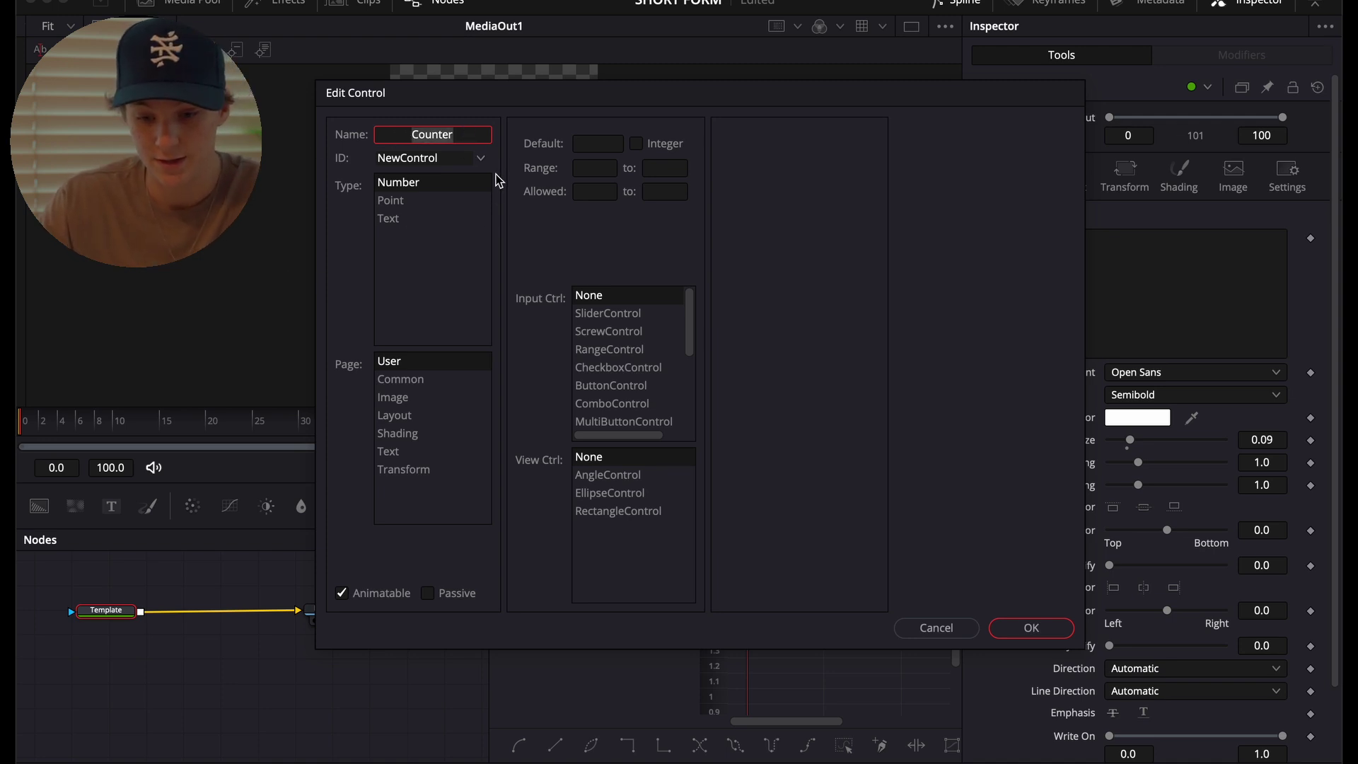
pyautogui.click(463, 138)
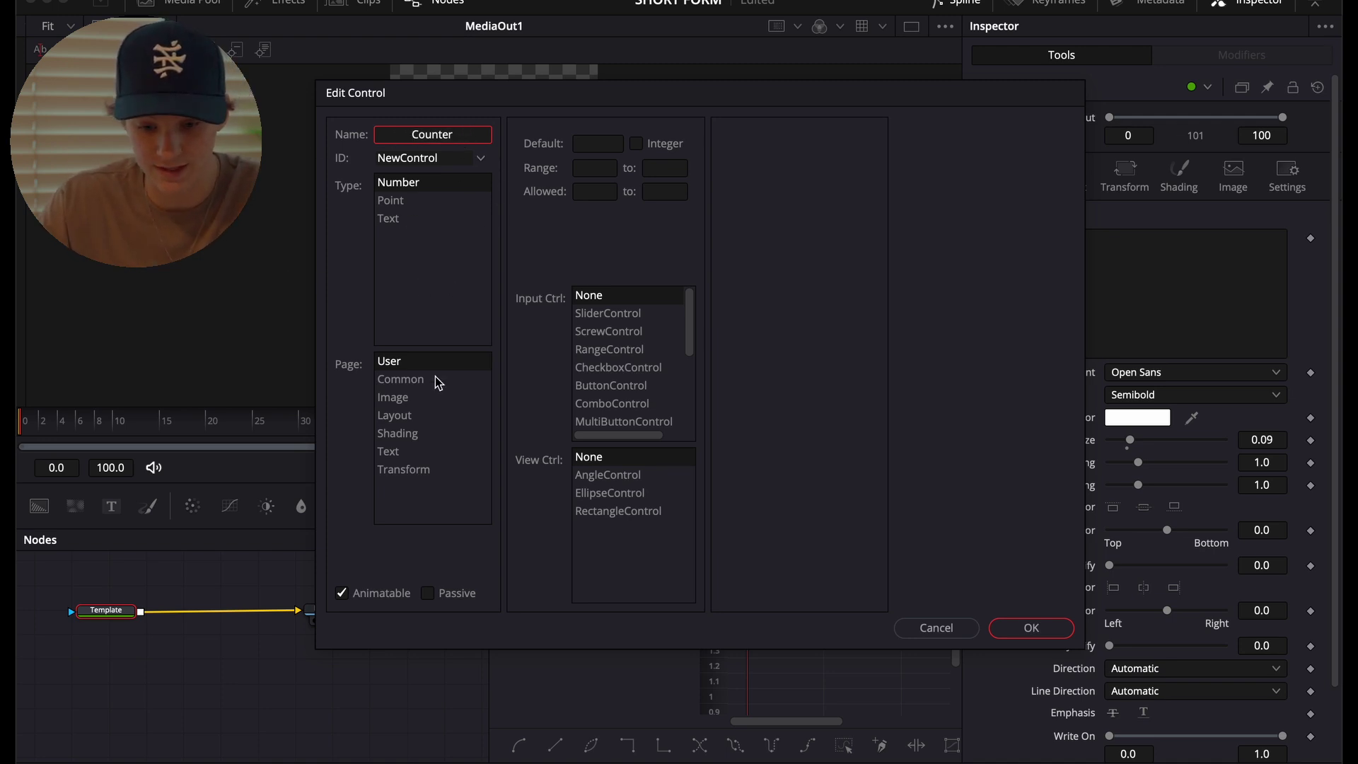
# Assign the Counter control to the Text page with a range of 0 to 2500 and a SliderControl input, and save it.
pyautogui.click(411, 453)
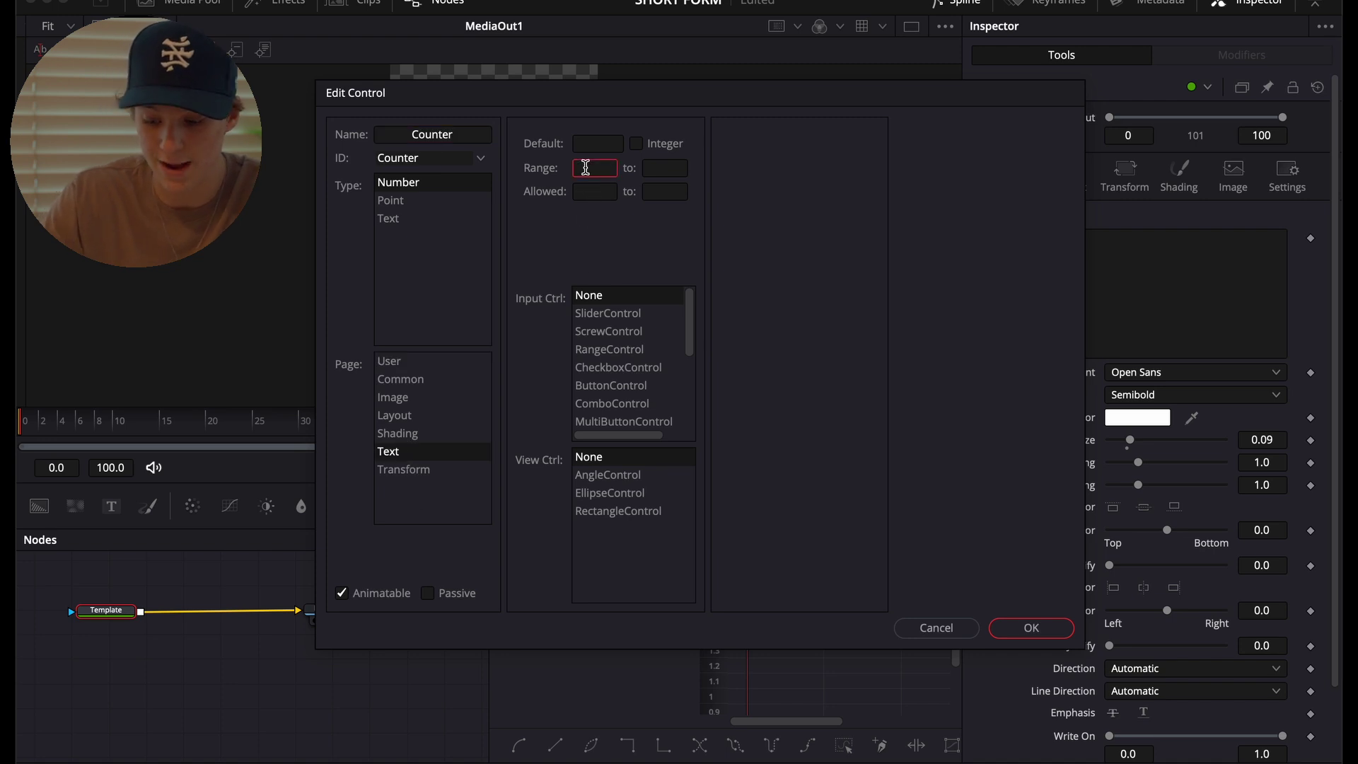
pyautogui.write('0')
pyautogui.click(658, 169)
pyautogui.write('2500')
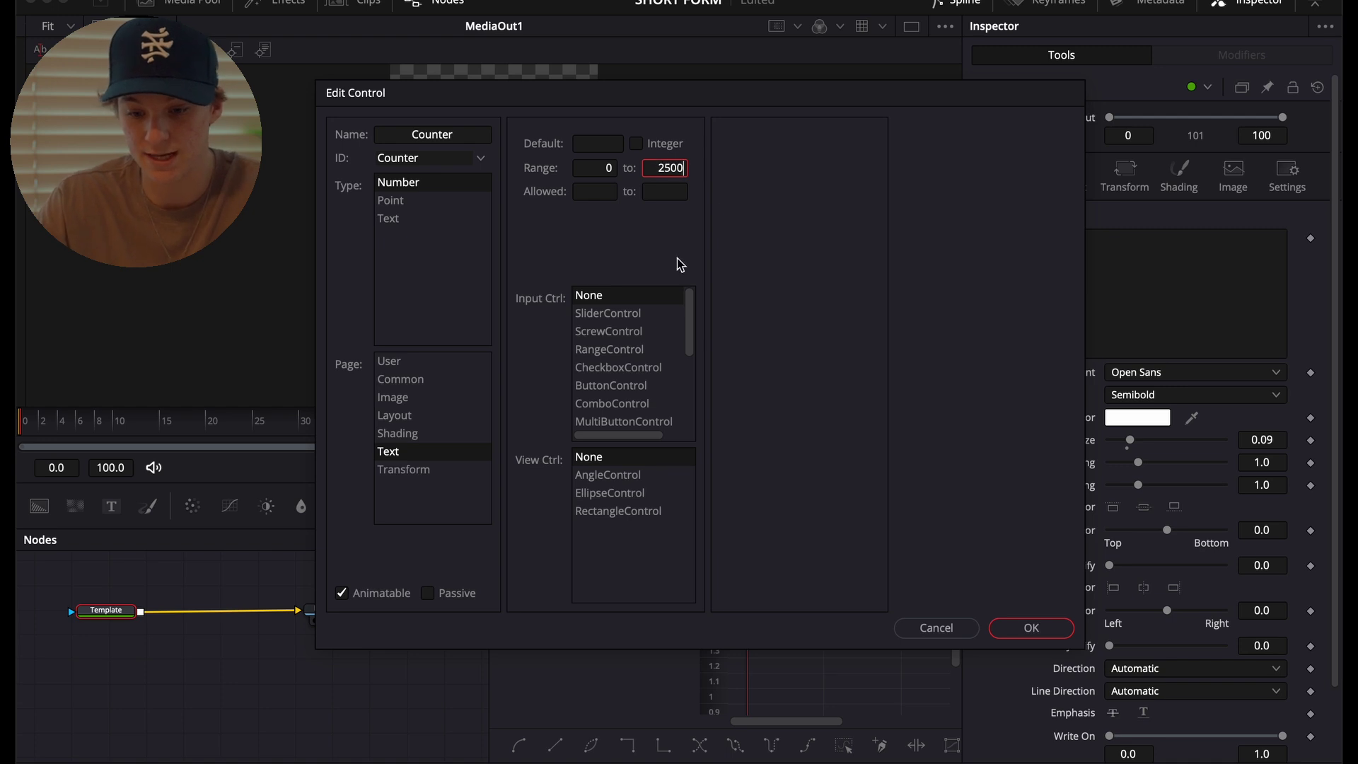
pyautogui.click(602, 315)
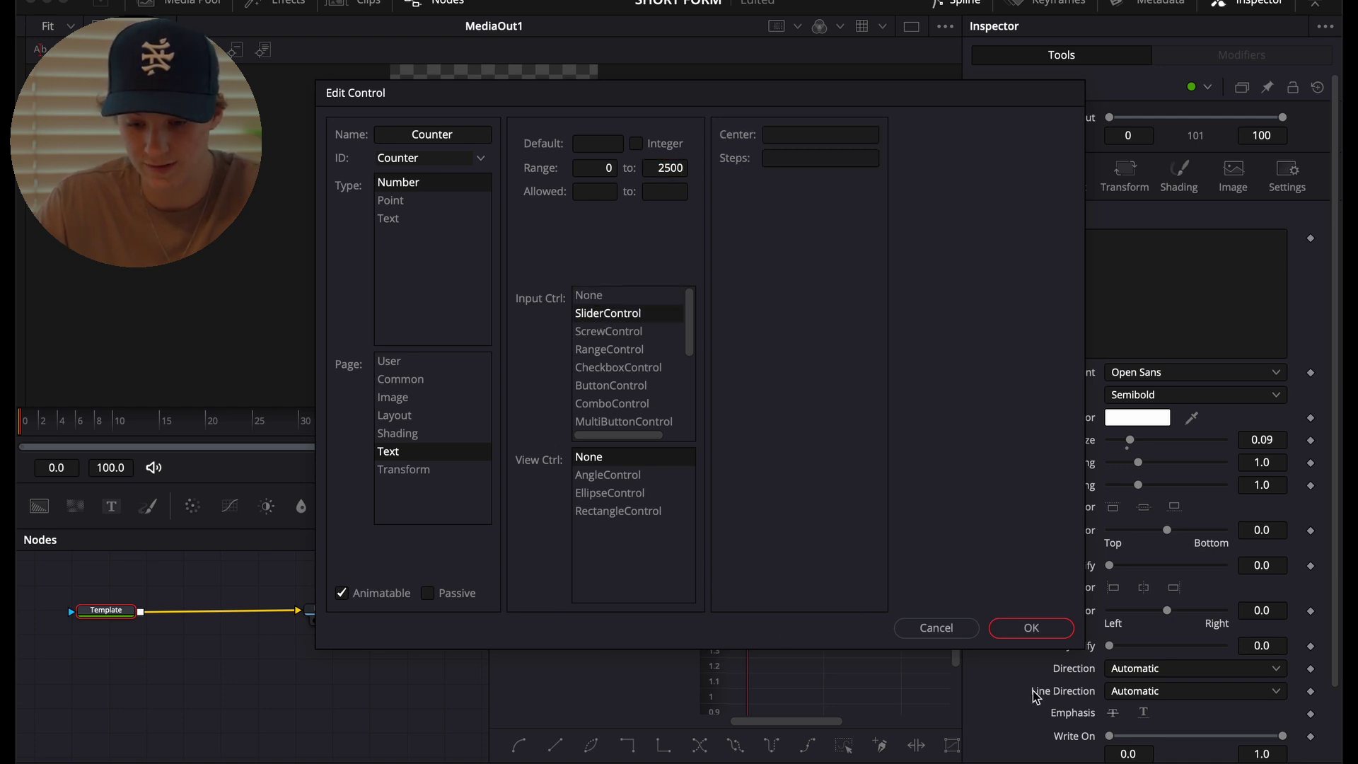
pyautogui.click(1035, 628)
pyautogui.moveTo(97, 613); pyautogui.dragTo(99, 606)
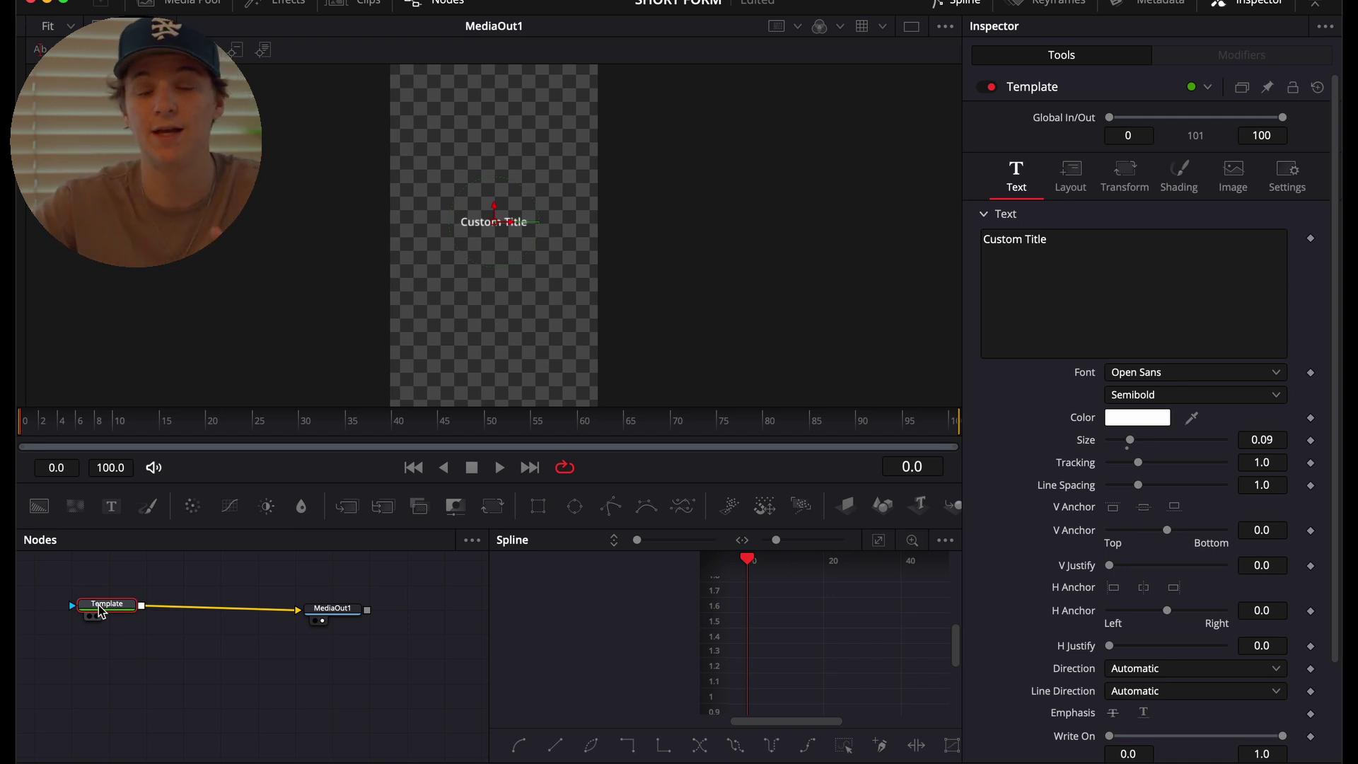
# Drive the Template's text with an expression that uses "," as thousands separator, "$" as prefix and an empty suffix.
pyautogui.rightClick(1055, 267)
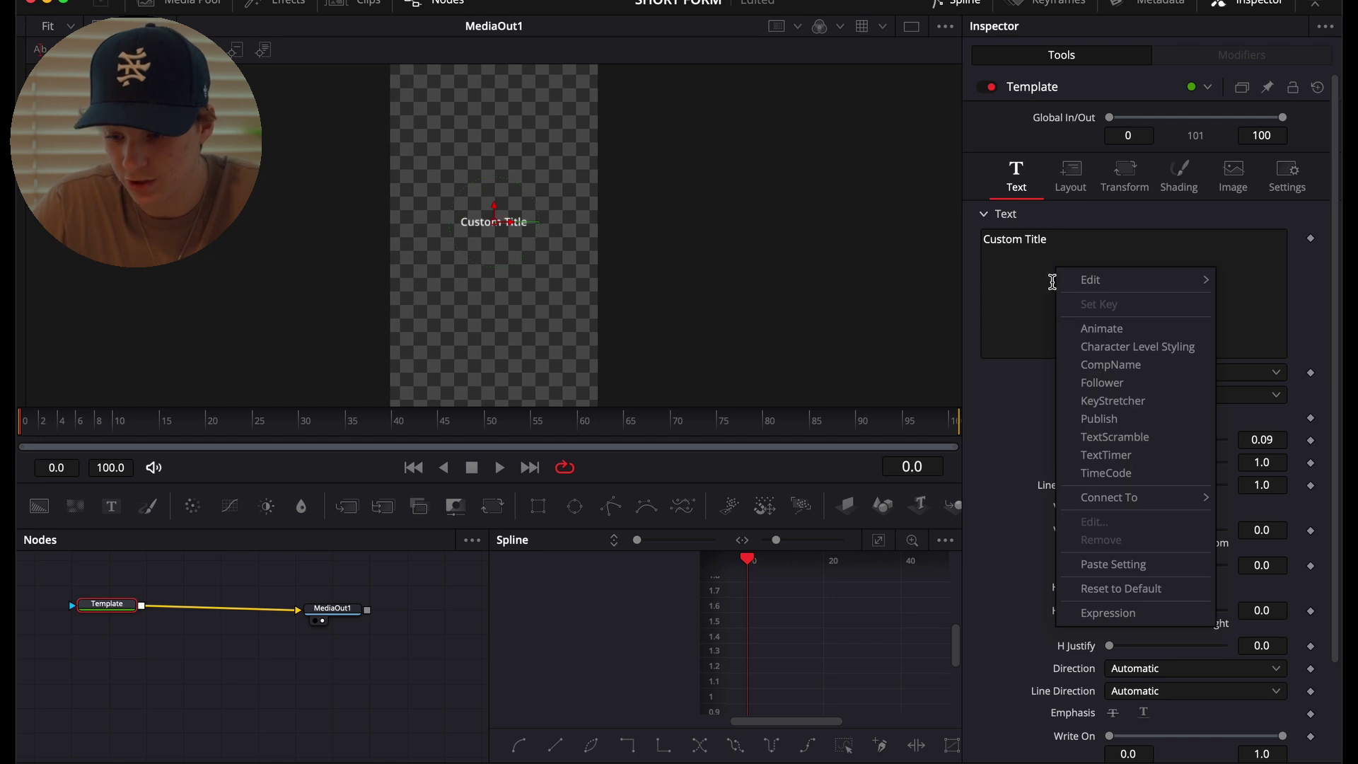
pyautogui.click(1127, 616)
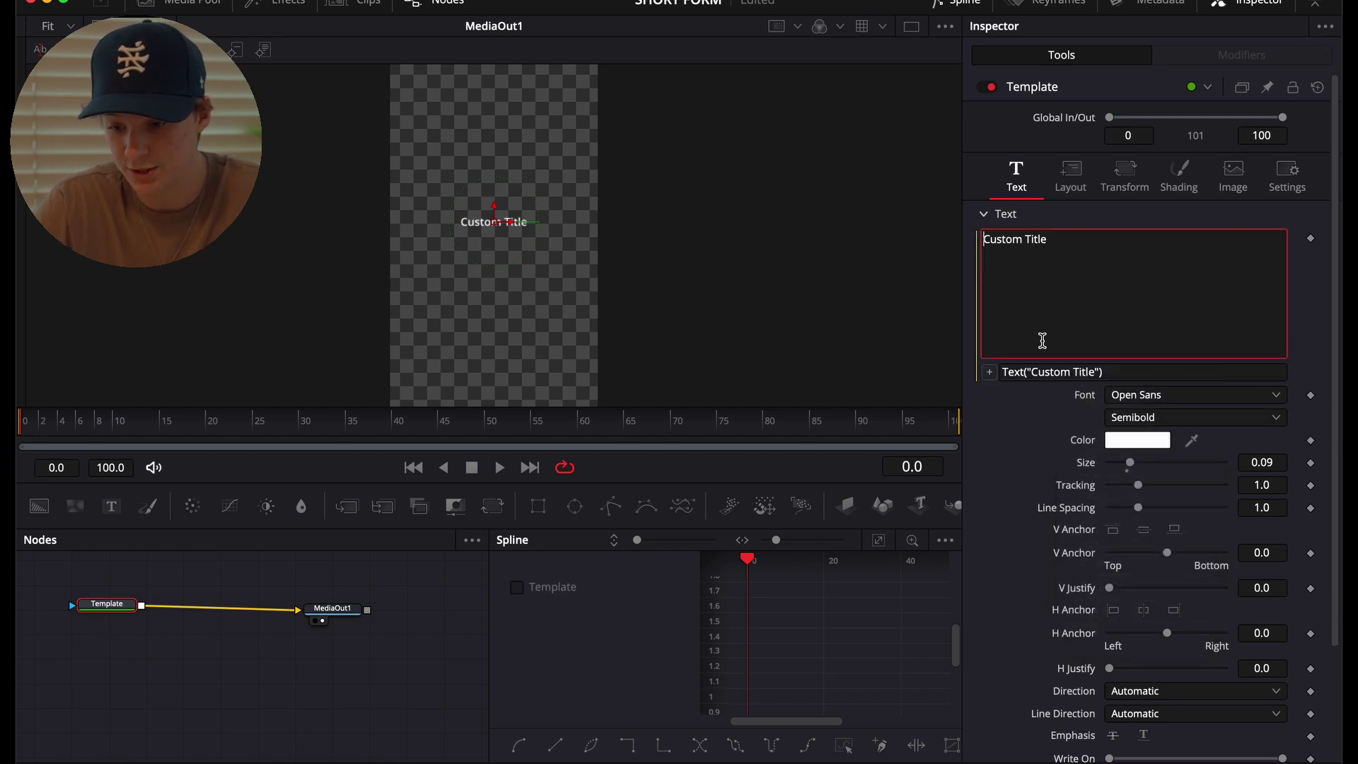
pyautogui.click(1140, 370)
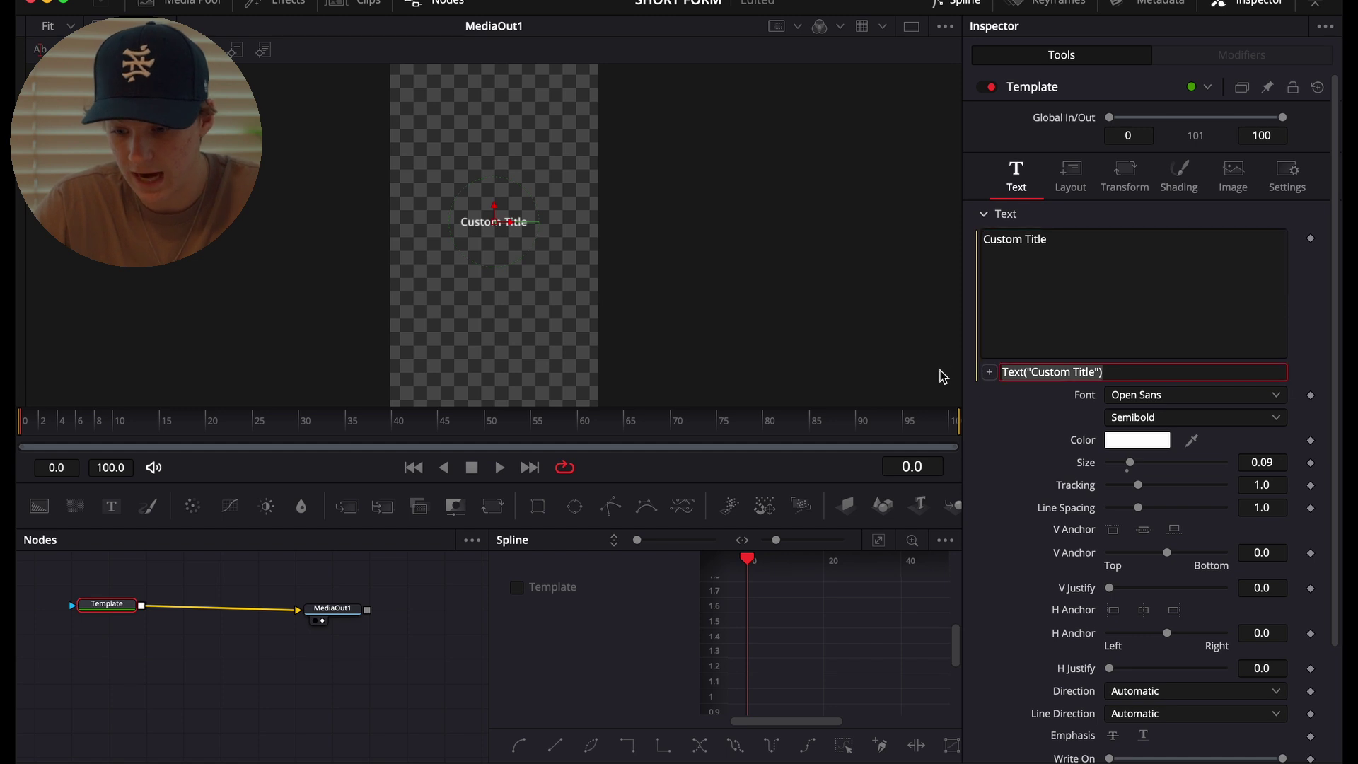
pyautogui.click(1023, 398)
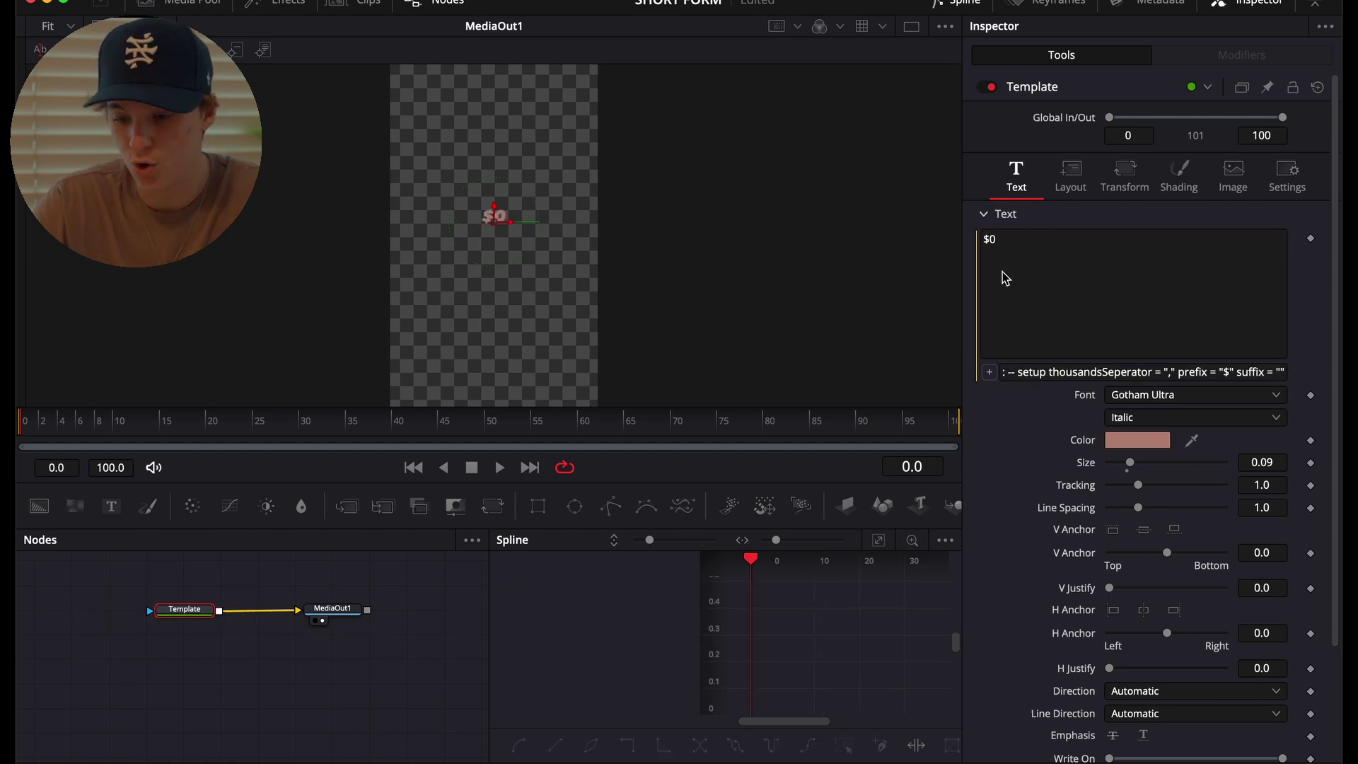
# Check the counter text's colour in the colour picker at the start of the composition, accepting it as it is.
pyautogui.click(1038, 248)
pyautogui.moveTo(46, 419); pyautogui.dragTo(15, 401)
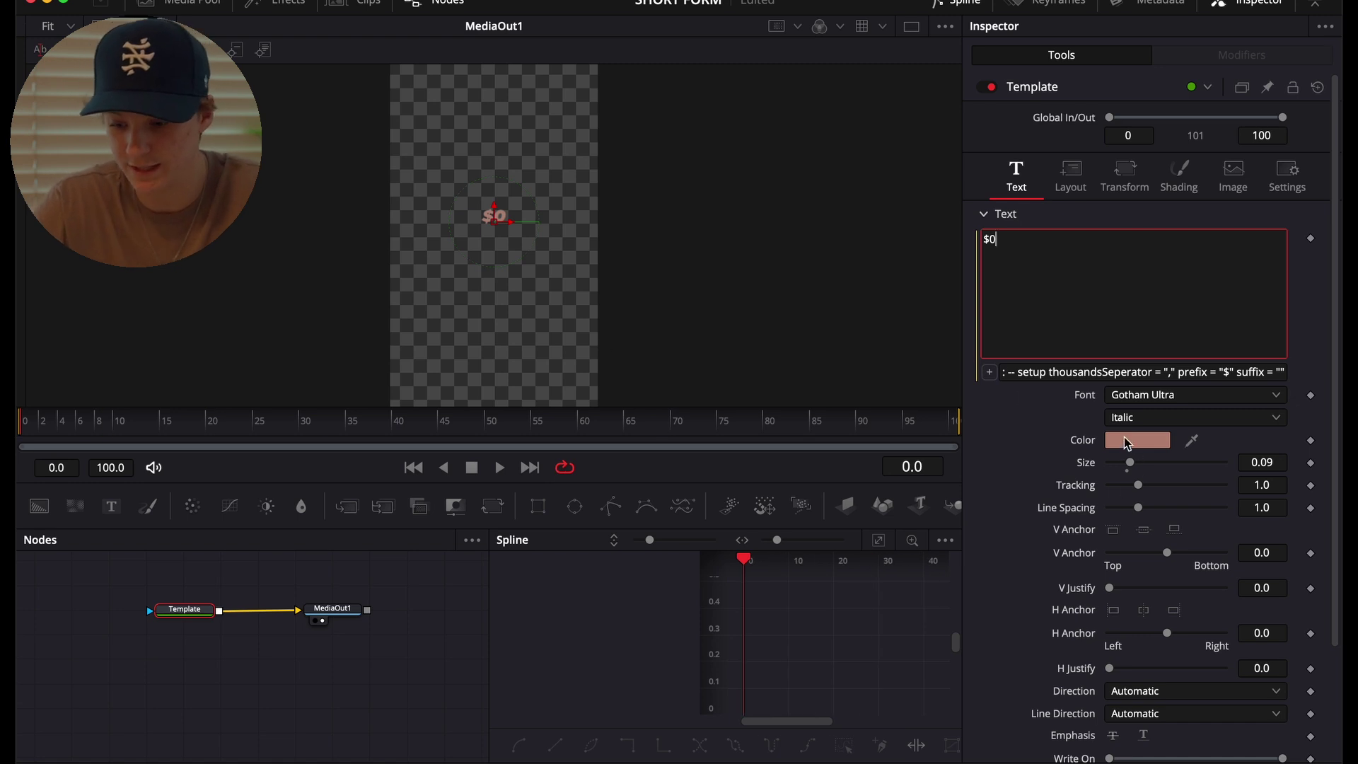
pyautogui.click(1134, 440)
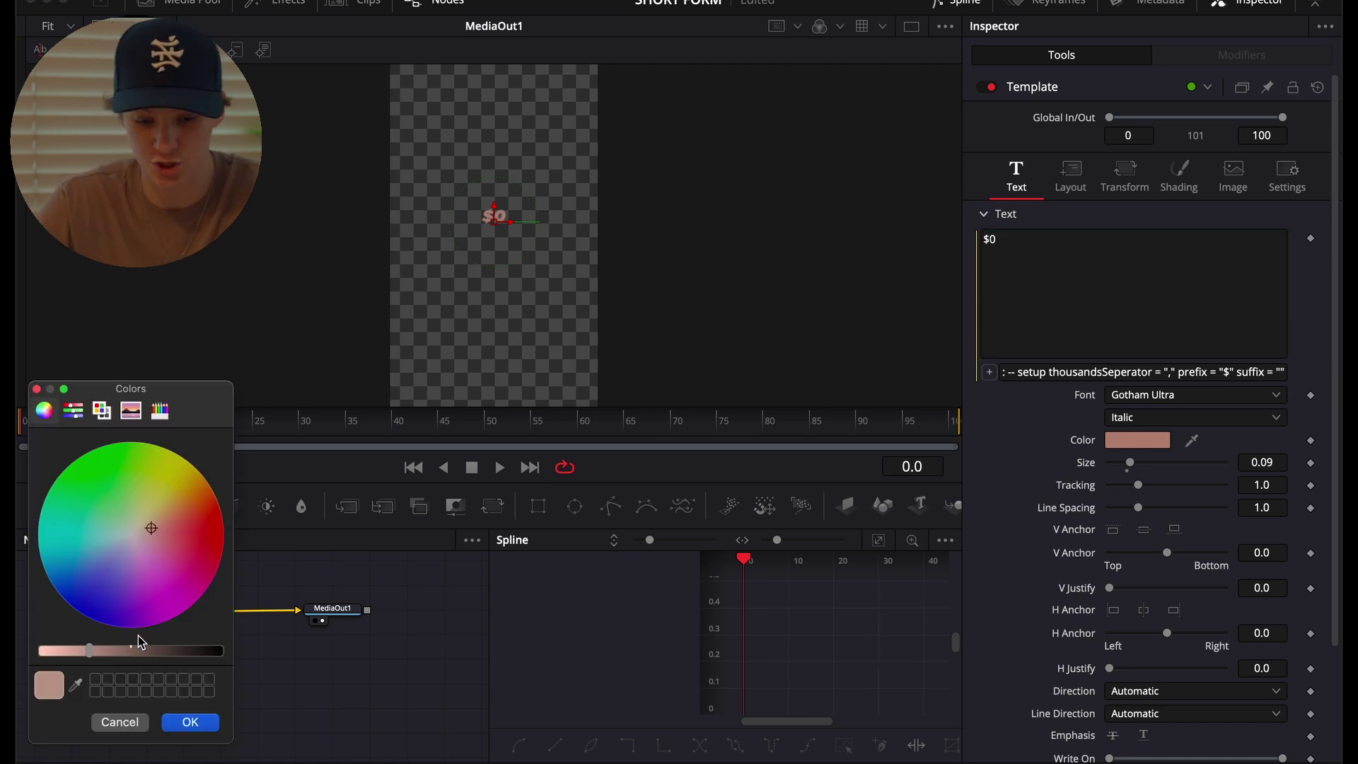
pyautogui.click(189, 722)
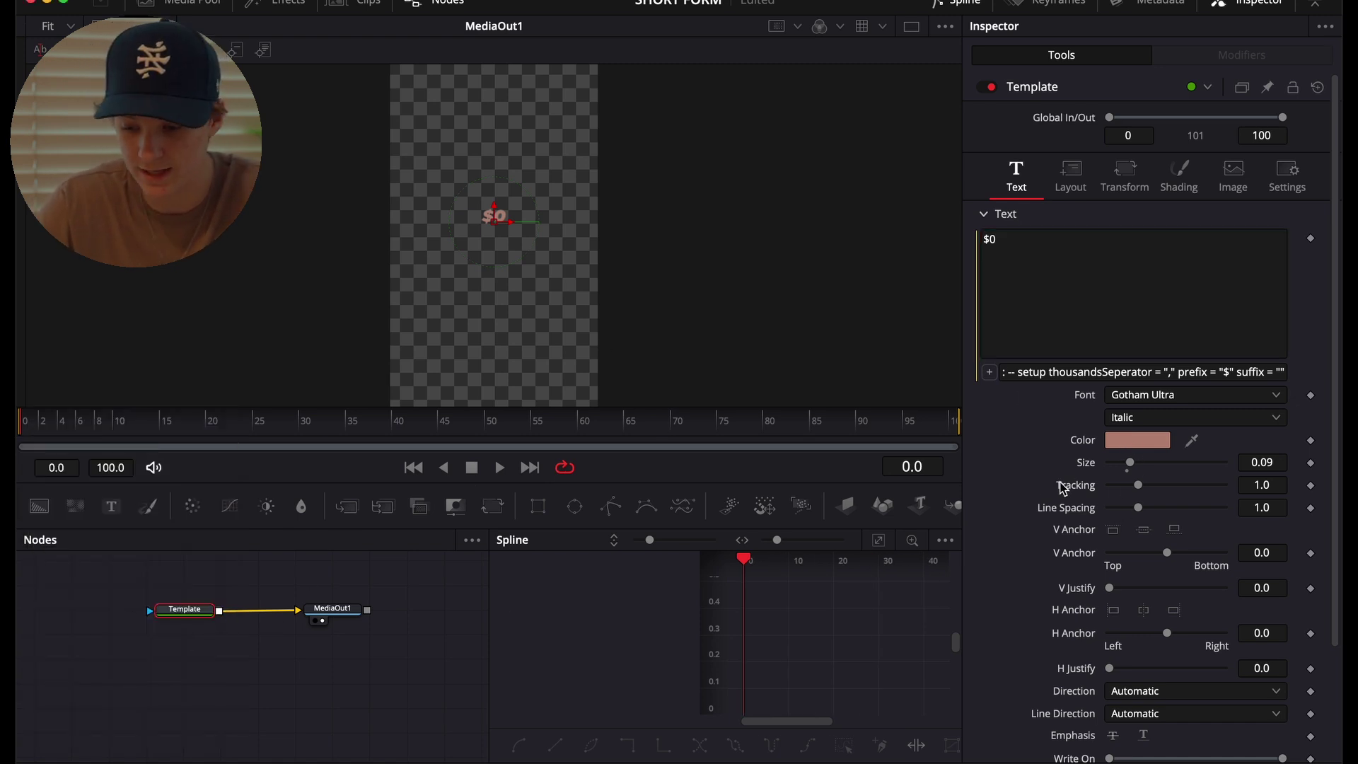
# Keyframe the Counter control from 0 at frame 0 to 2500 at frame 75.
pyautogui.scroll(-4, 973, 477)
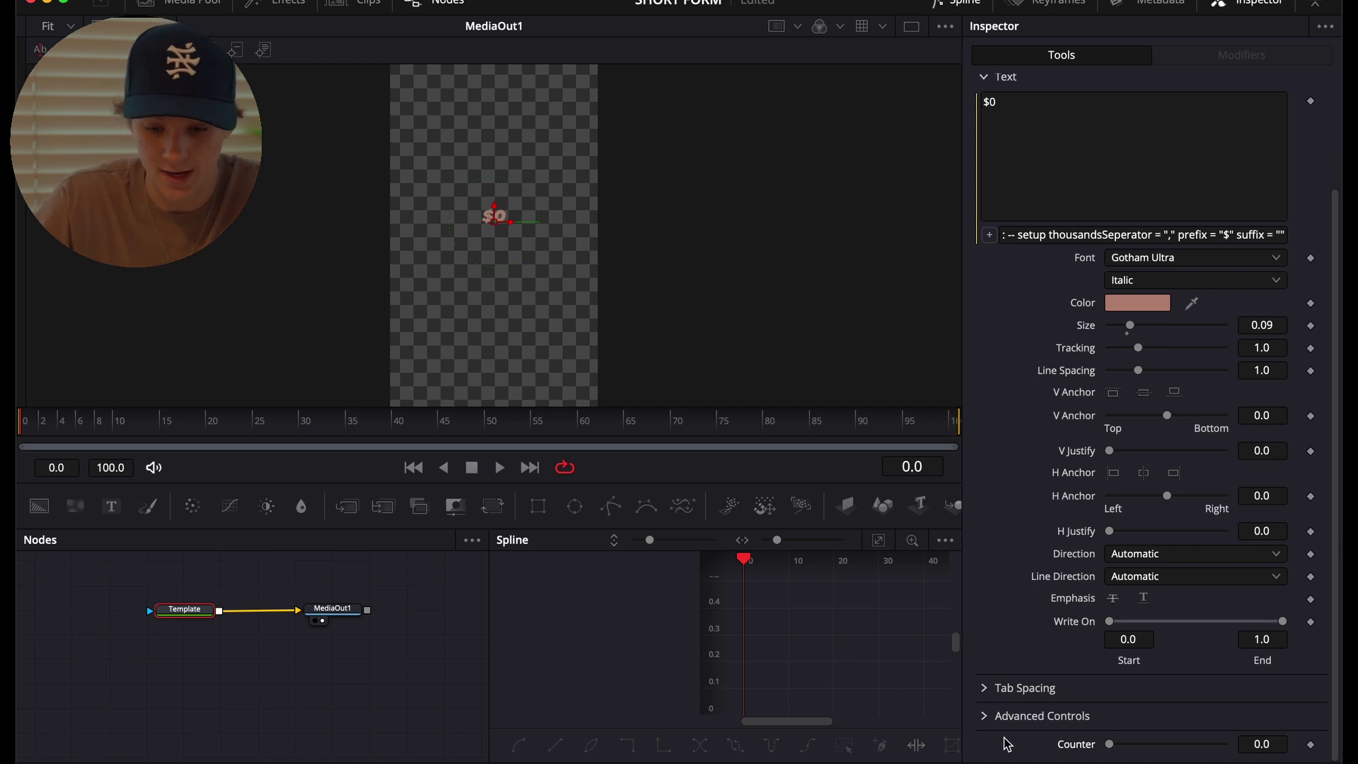
pyautogui.click(1310, 745)
pyautogui.moveTo(48, 426); pyautogui.dragTo(682, 434)
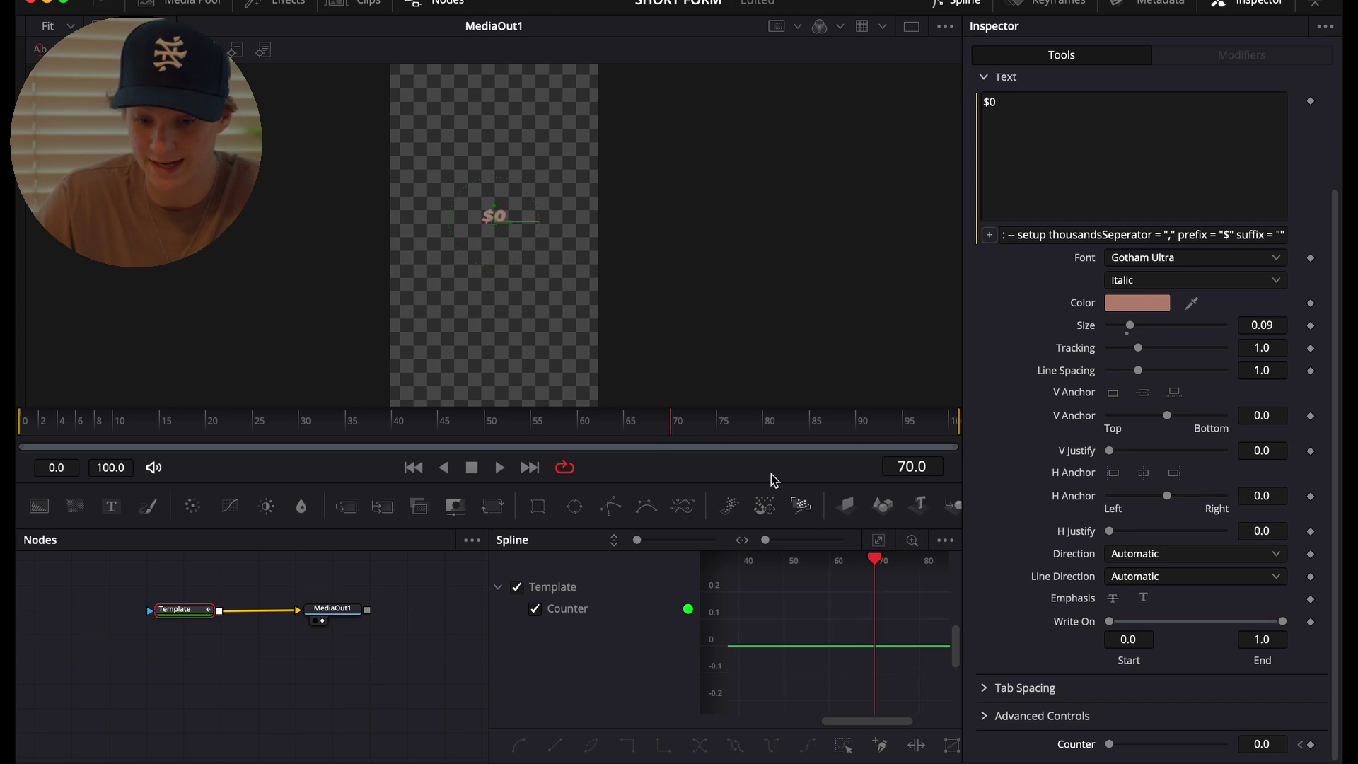
pyautogui.moveTo(679, 432); pyautogui.dragTo(719, 434)
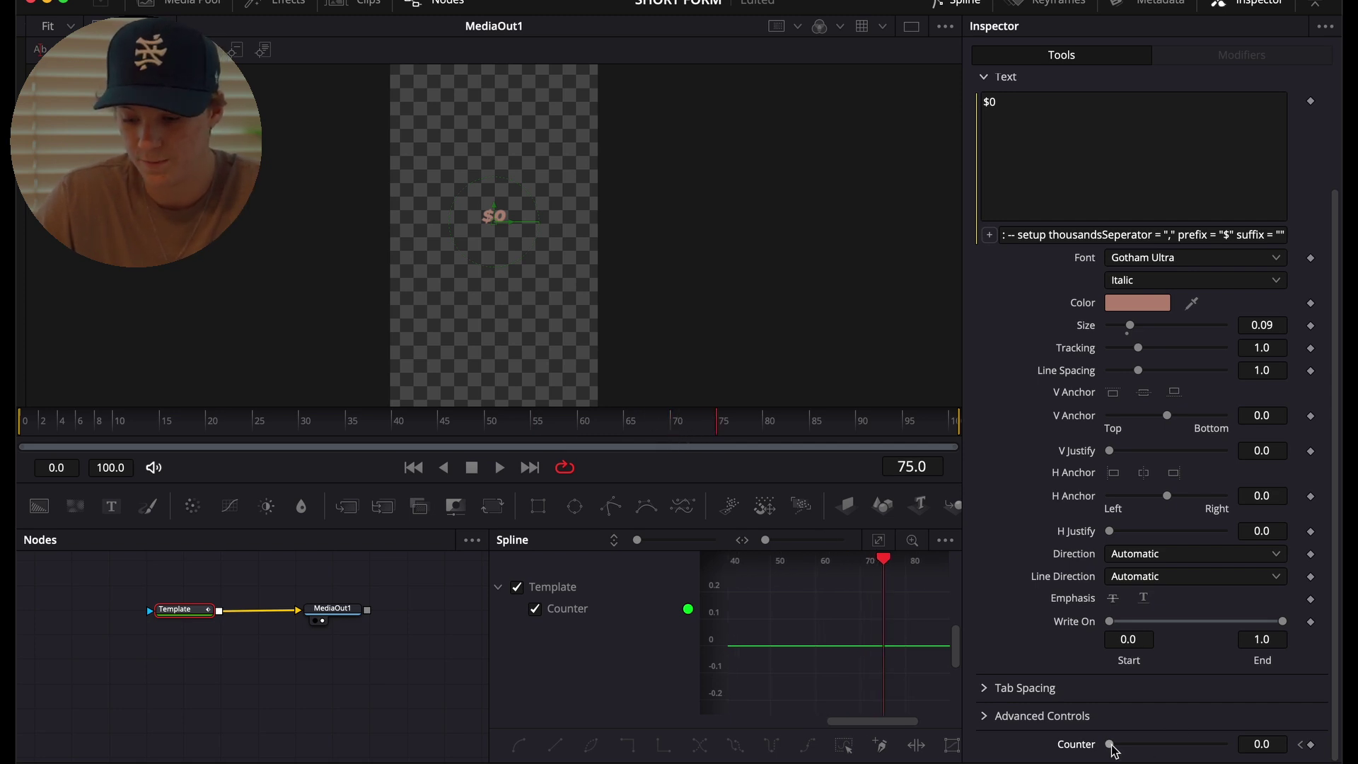
pyautogui.moveTo(1120, 754); pyautogui.dragTo(1228, 747)
# Play back the counter animation from the start and check the Template node's motion blur settings.
pyautogui.moveTo(720, 435); pyautogui.dragTo(19, 435)
pyautogui.press('space')
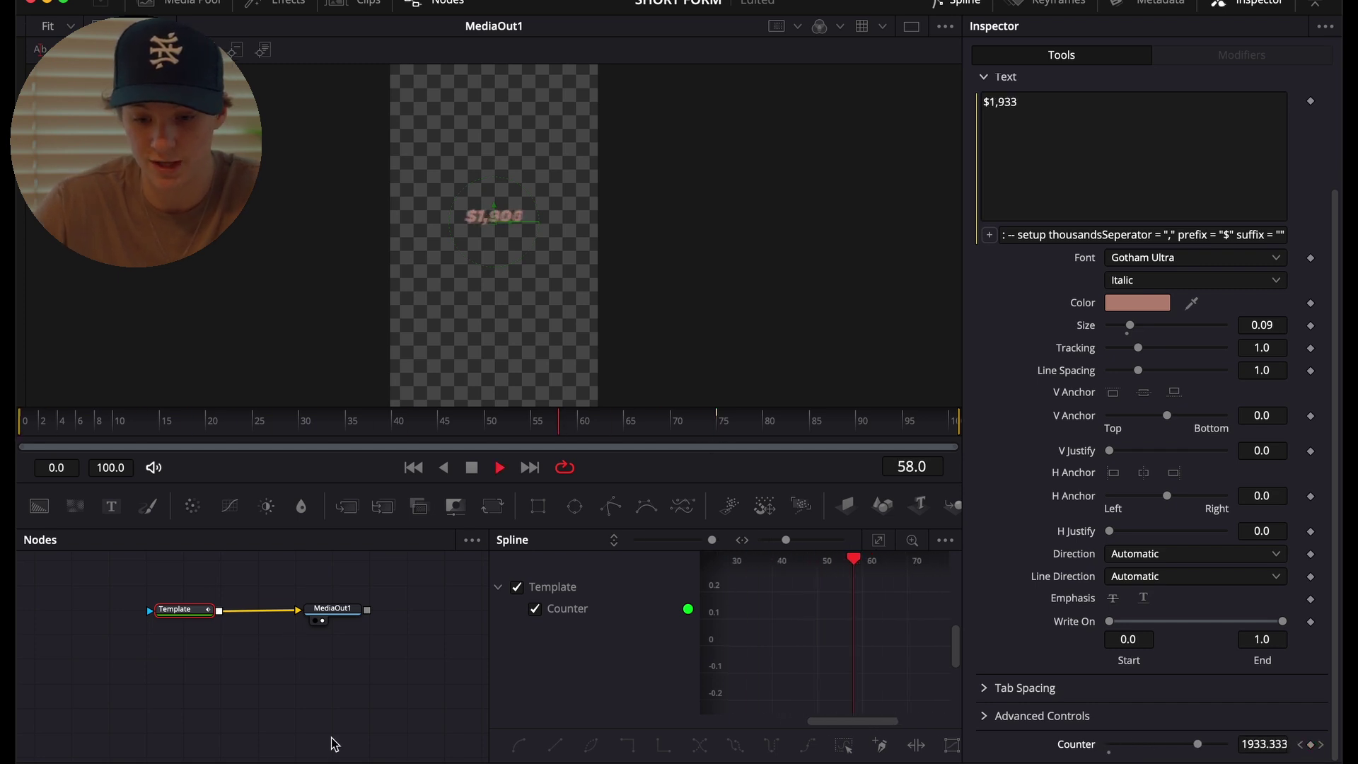
pyautogui.press('space')
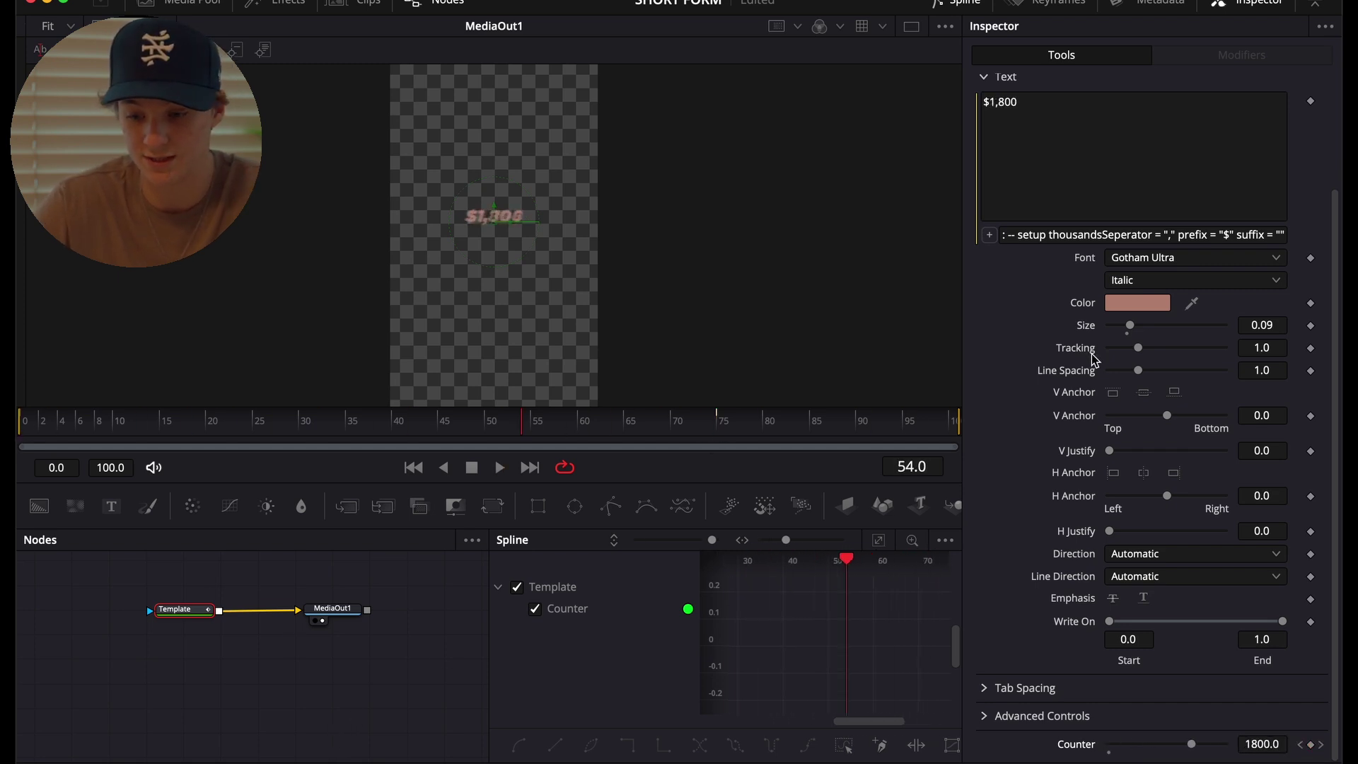
pyautogui.scroll(3, 1127, 358)
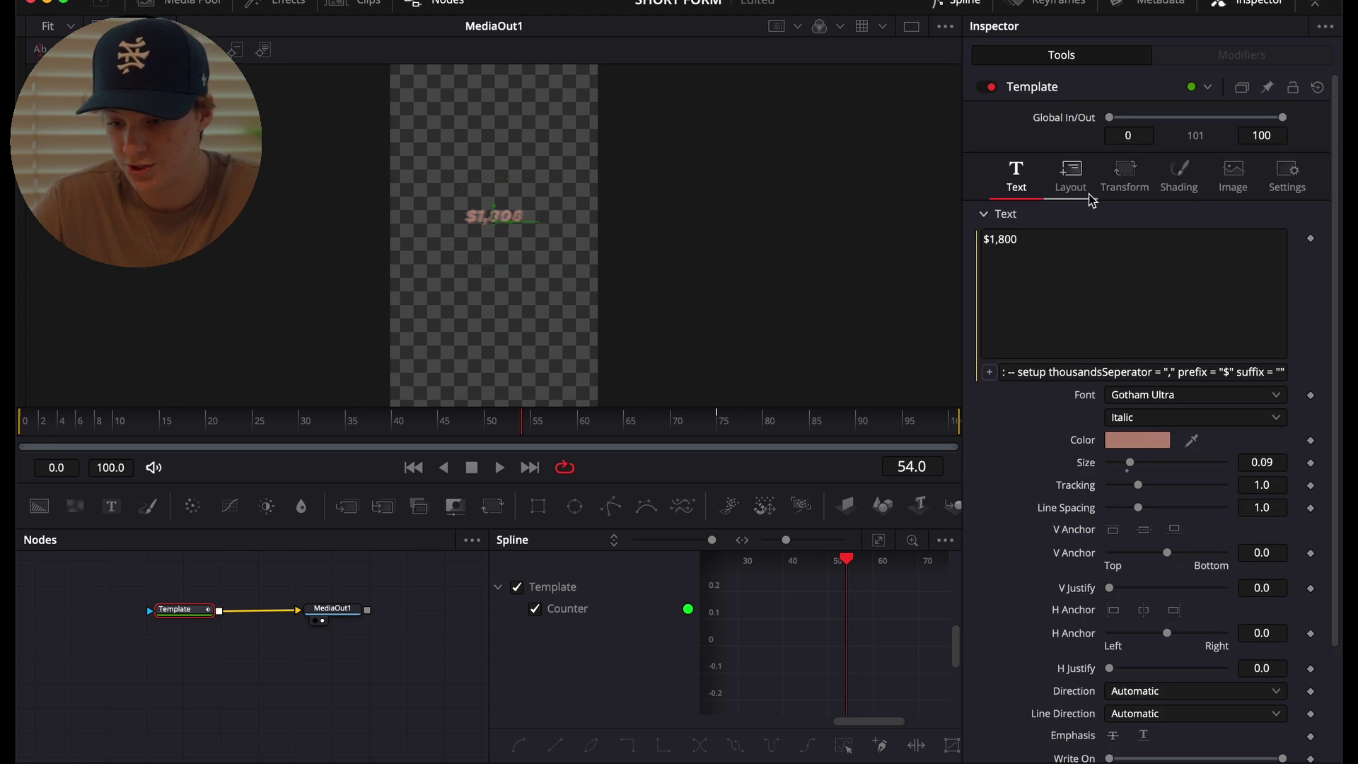
pyautogui.click(1288, 179)
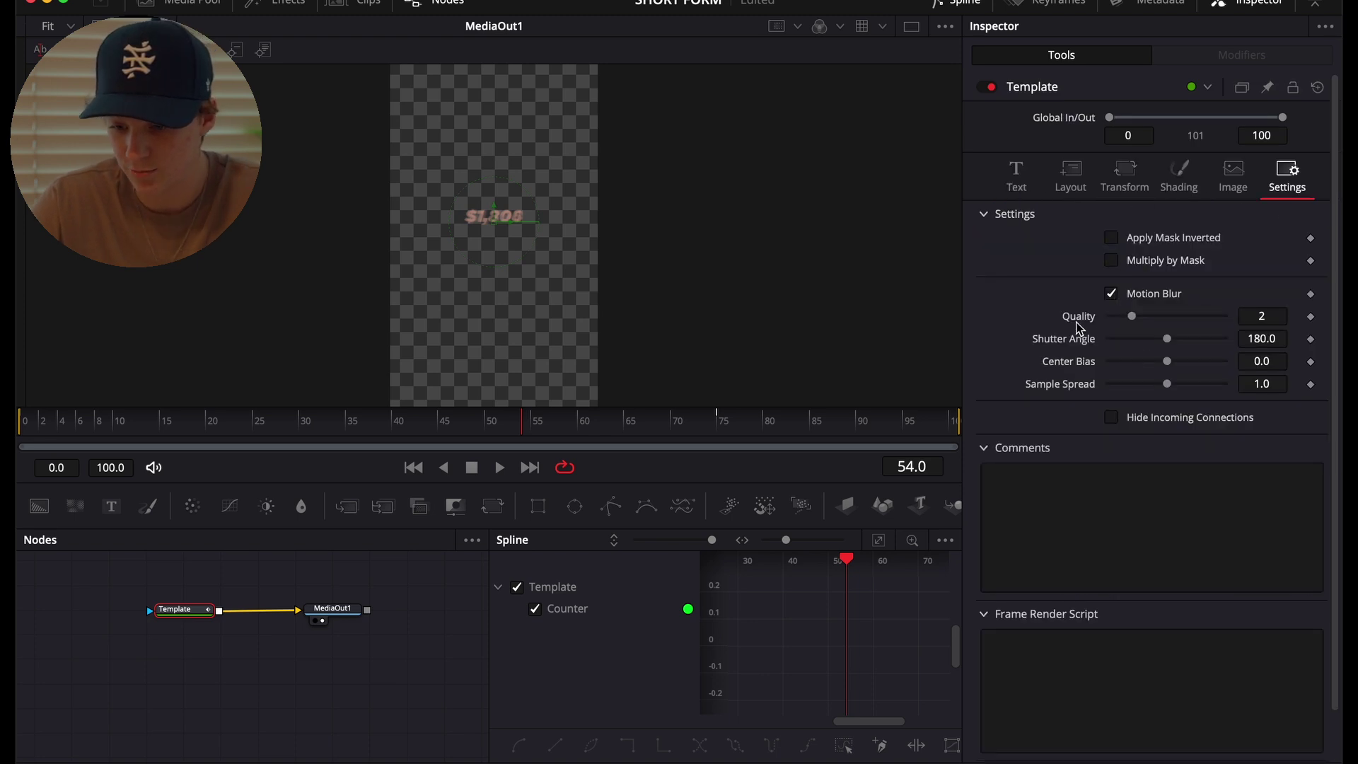
pyautogui.click(1016, 177)
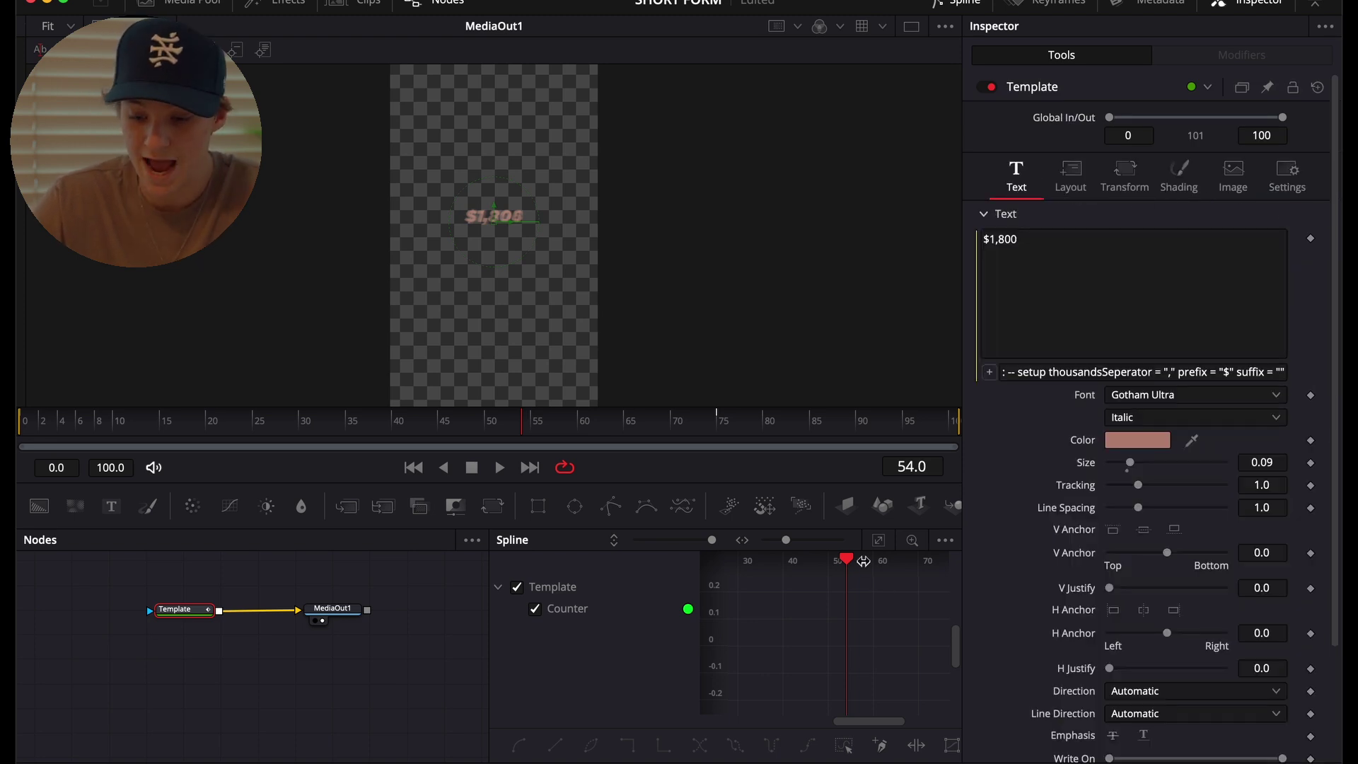
# Fit the Counter curve in the spline editor and apply an ease-out to all its keyframes.
pyautogui.click(883, 543)
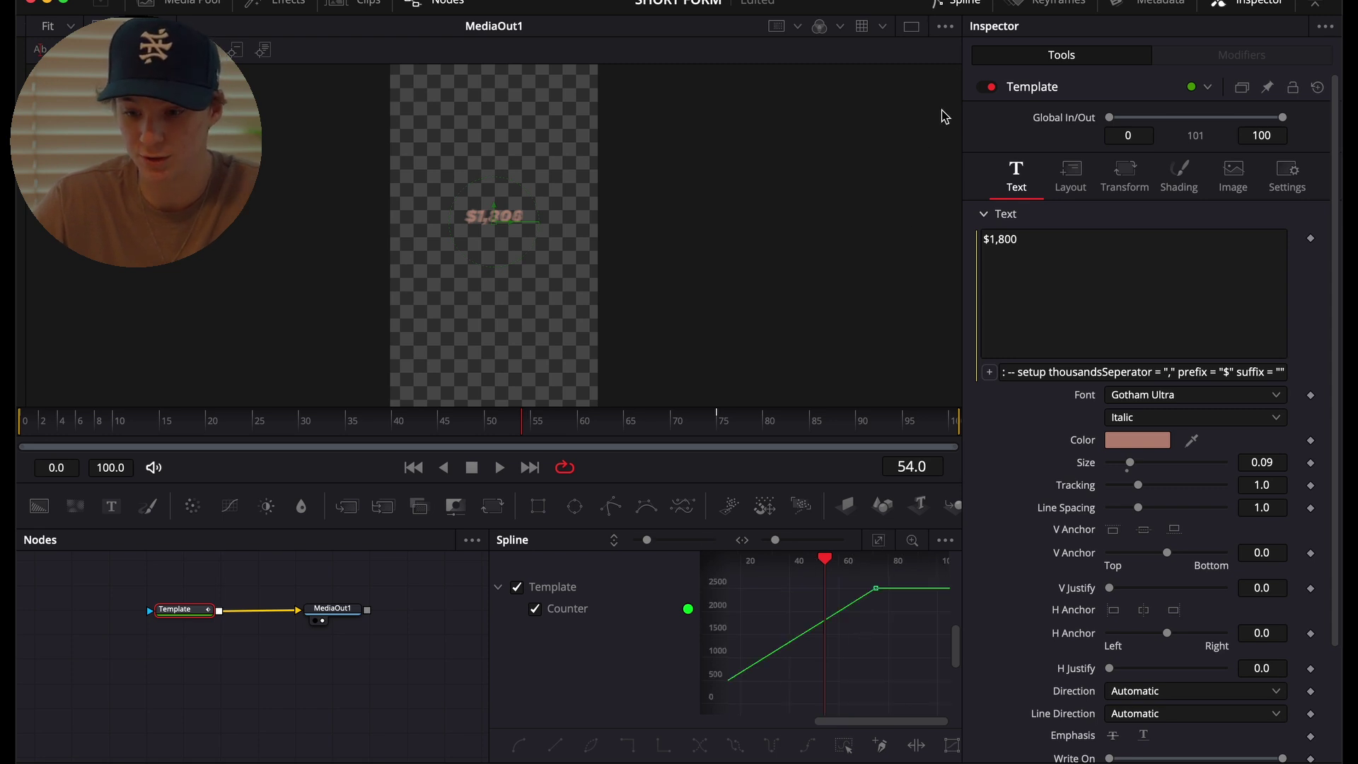
pyautogui.press('super+a')
pyautogui.click(879, 540)
pyautogui.rightClick(845, 680)
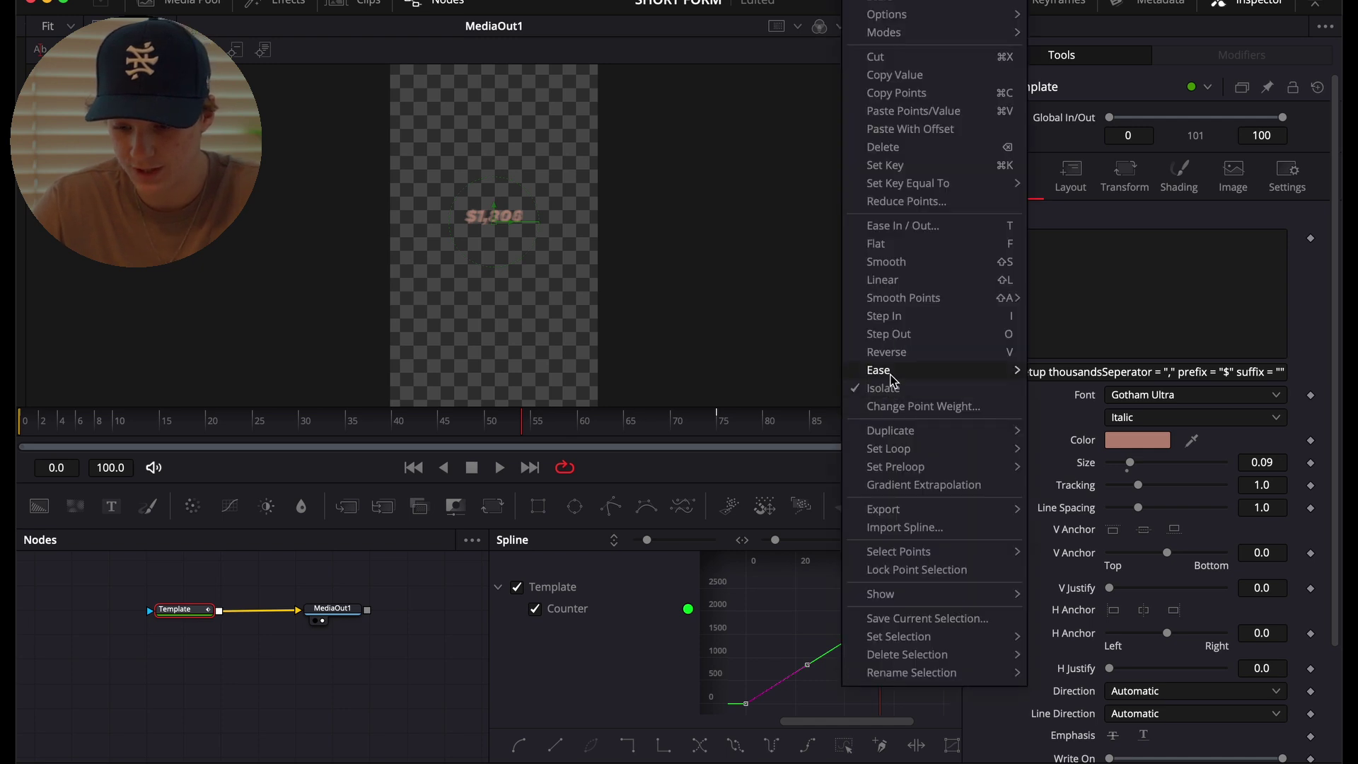
pyautogui.moveTo(894, 374)
pyautogui.click(1054, 423)
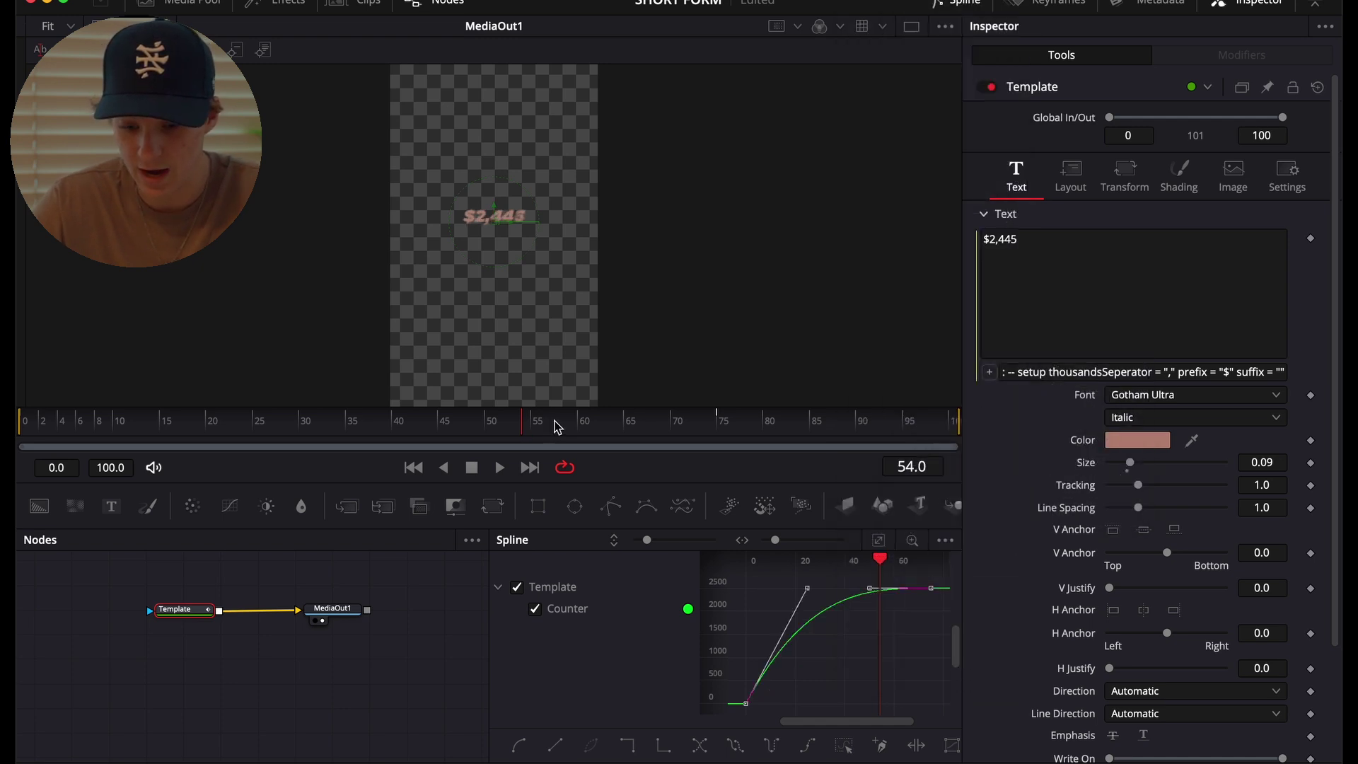
# Play back the eased counter animation from the beginning to judge its speed.
pyautogui.moveTo(558, 427); pyautogui.dragTo(40, 428)
pyautogui.press('space')
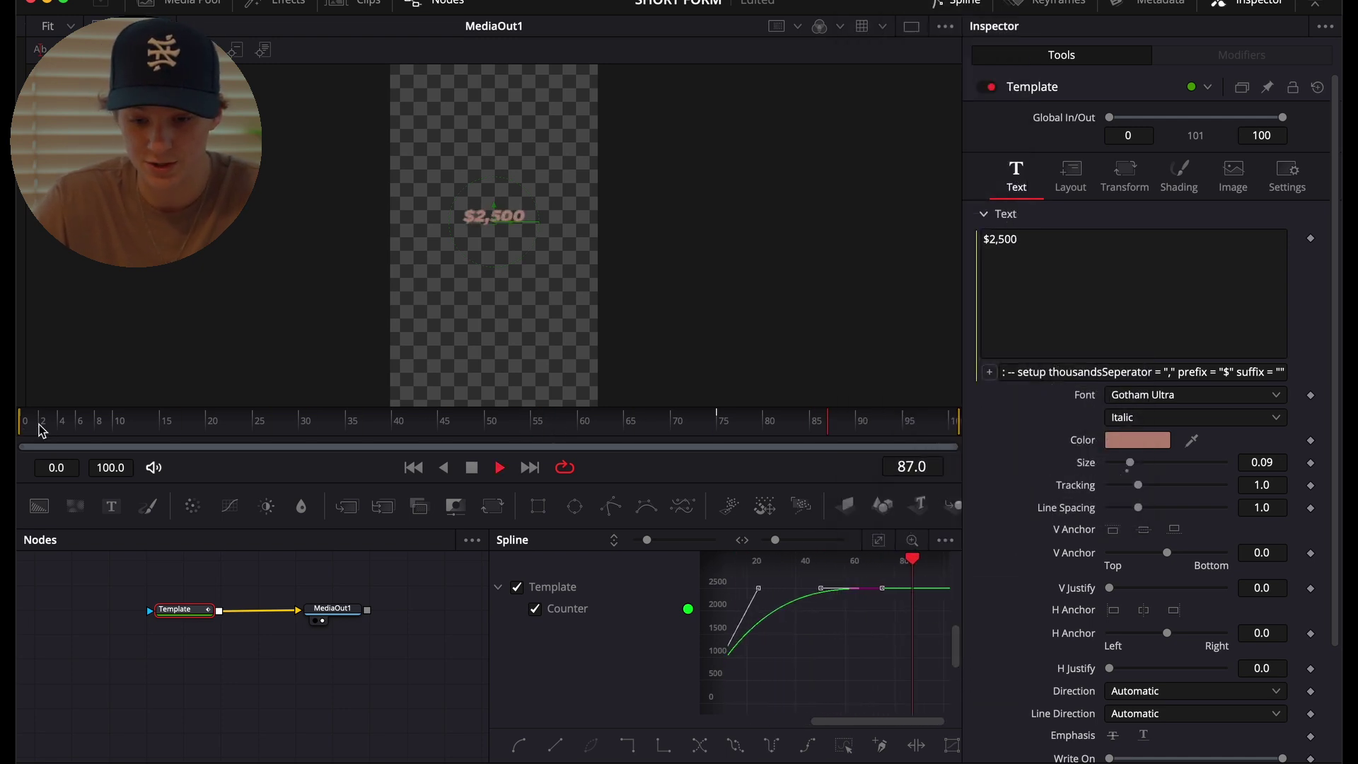
pyautogui.click(589, 417)
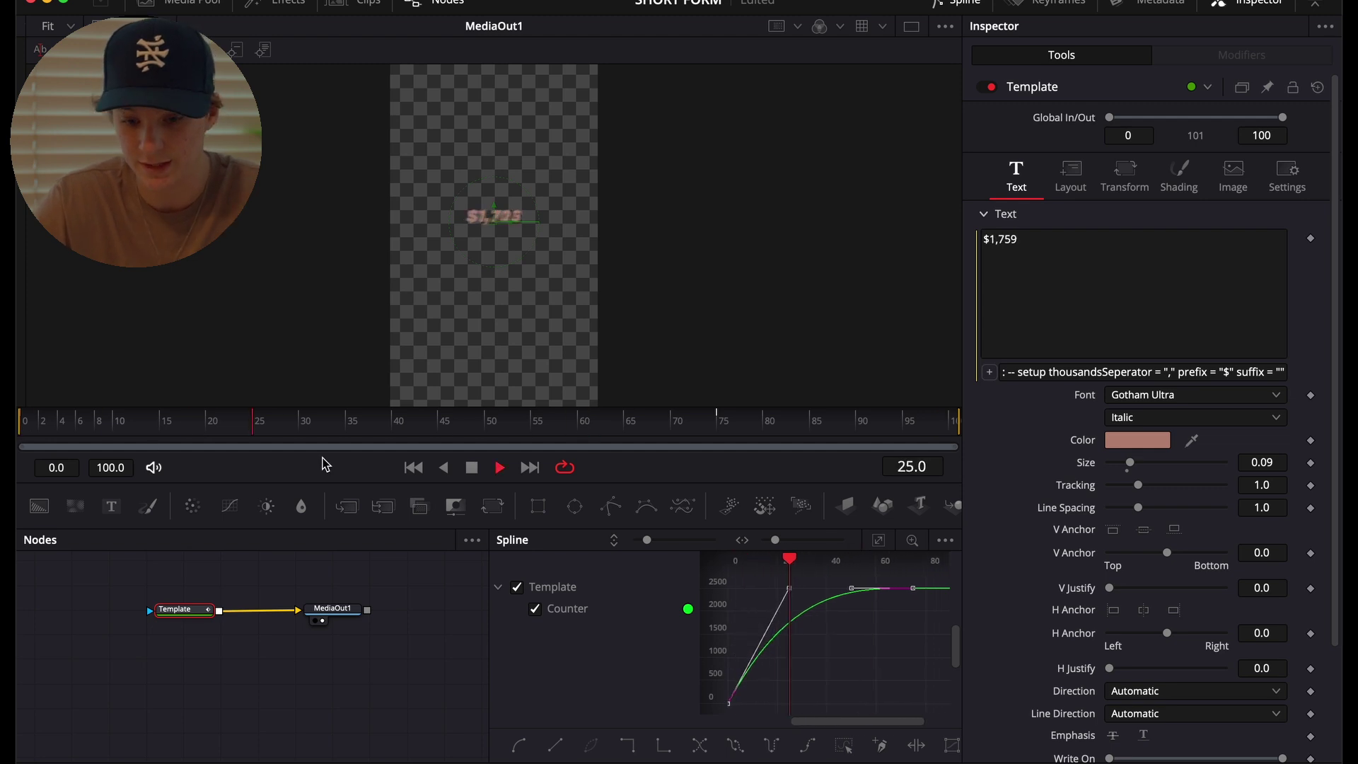
pyautogui.press('space')
# Steepen the Counter curve's initial rise and extend the final keyframe's handle back toward the start, slightly above 2500.
pyautogui.moveTo(771, 588); pyautogui.dragTo(728, 595)
pyautogui.press('space')
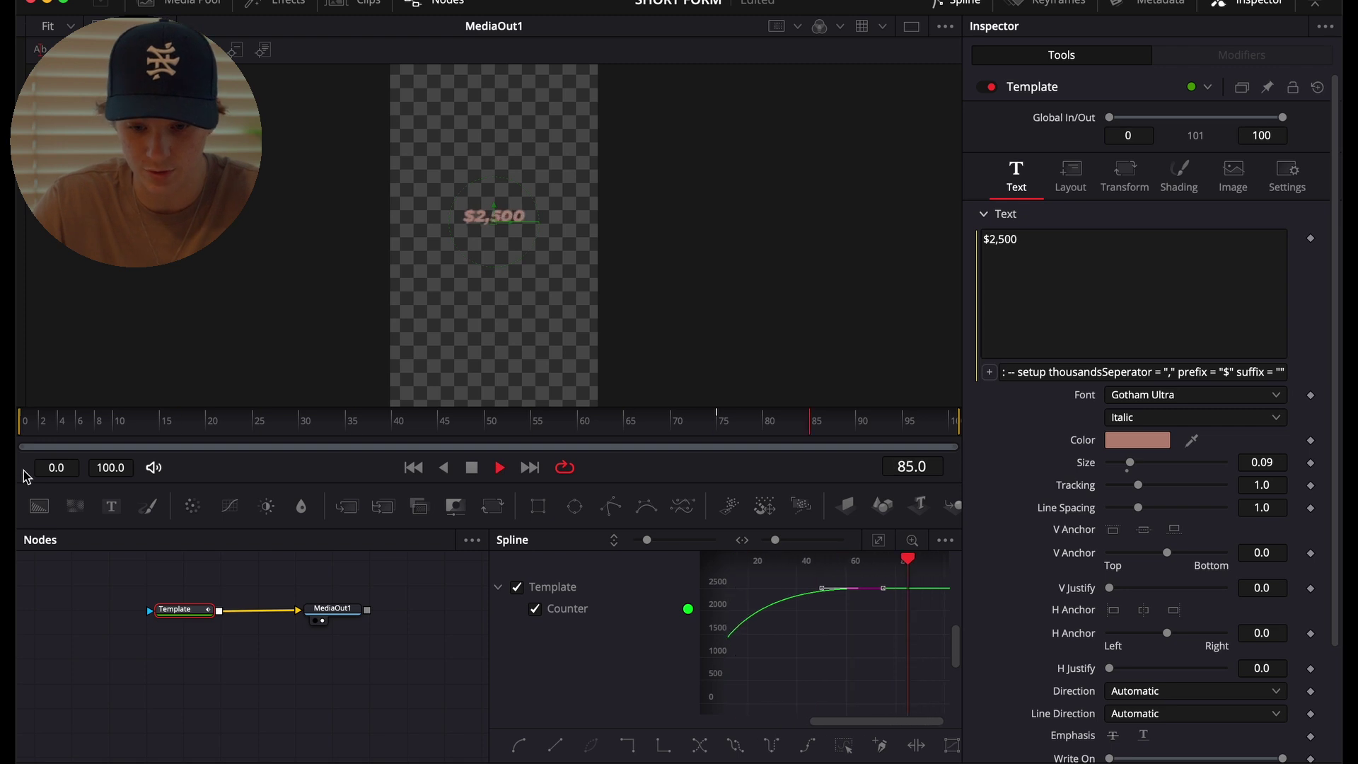
pyautogui.moveTo(810, 597); pyautogui.dragTo(742, 670)
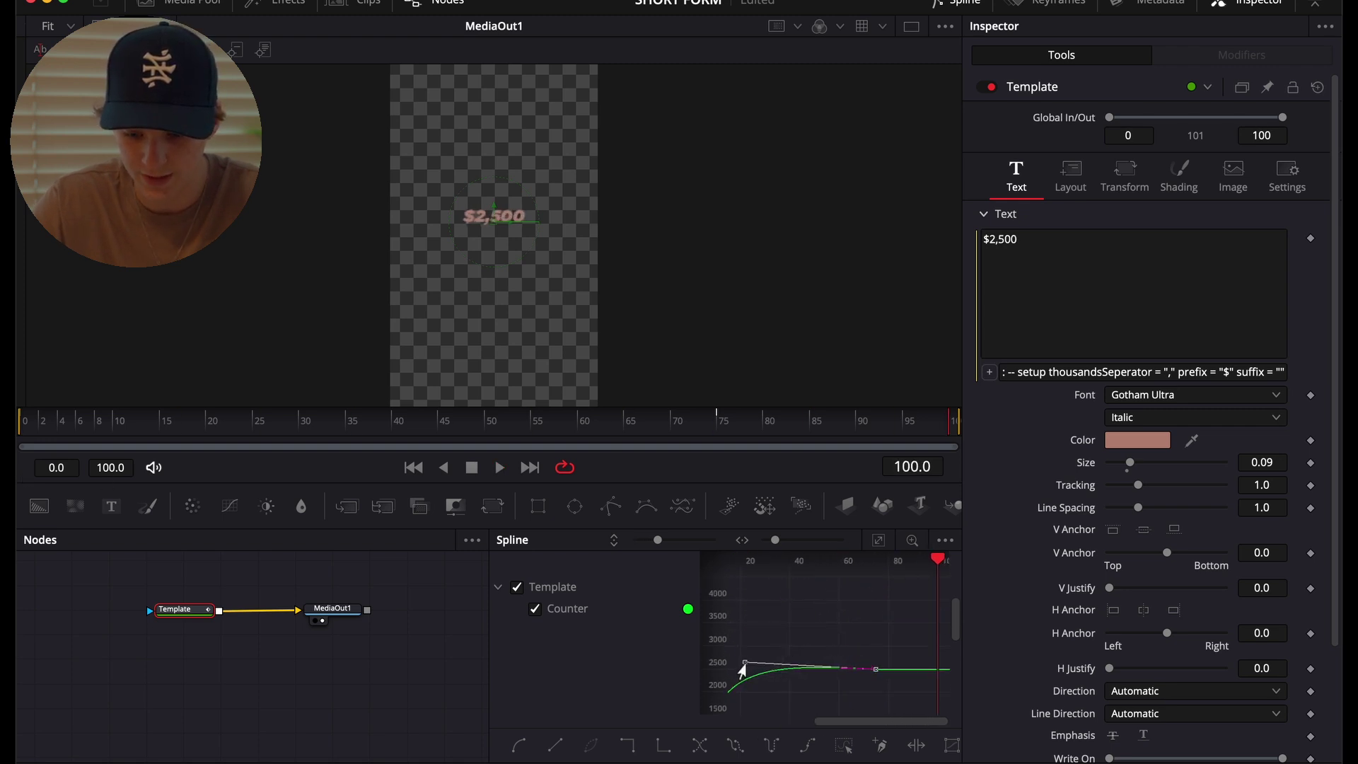
# Play back the reshaped Counter curve and scrub to frame 70 to inspect how the count settles.
pyautogui.hscroll(-5, 809, 671)
pyautogui.scroll(-2, 809, 671)
pyautogui.hscroll(3, 809, 671)
pyautogui.press('space')
pyautogui.press('space')
pyautogui.moveTo(739, 433); pyautogui.dragTo(675, 432)
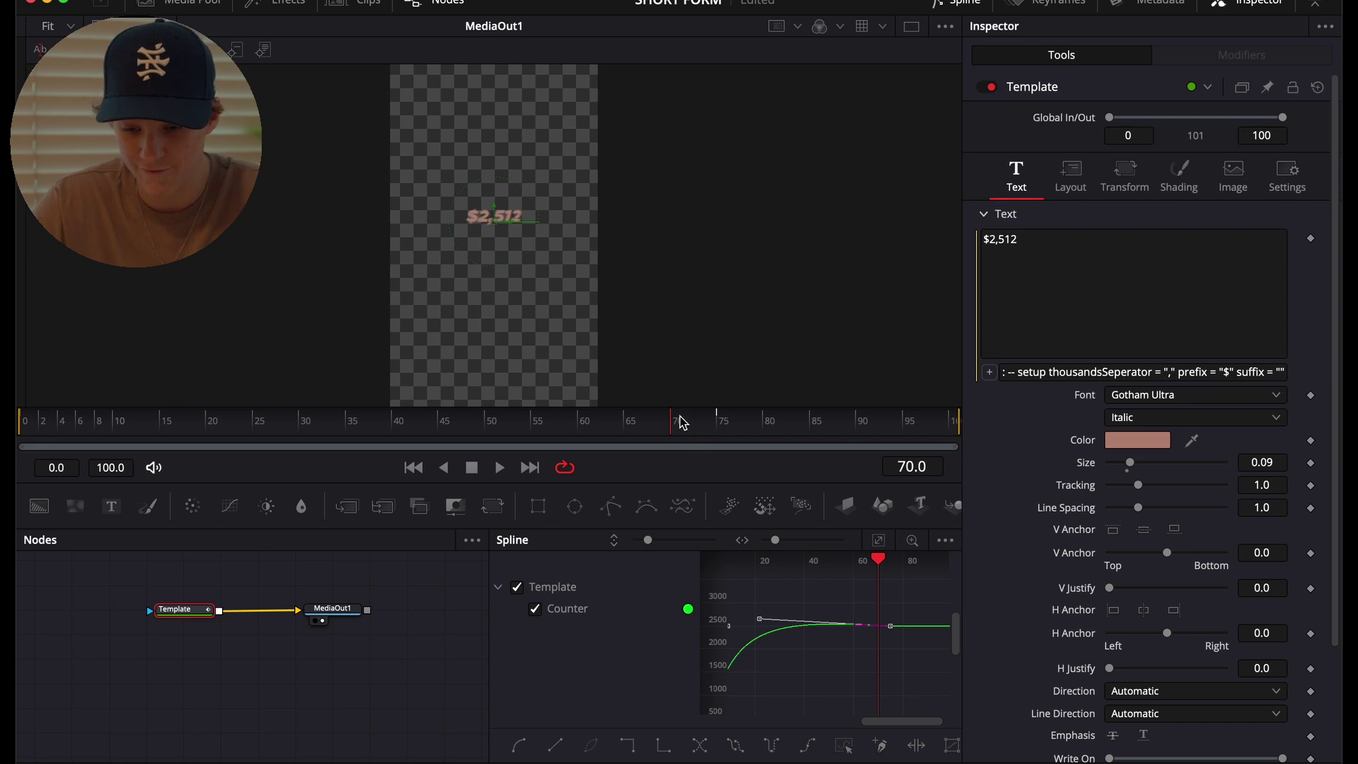
# Insert a Transform node between the Template text node and MediaOut1.
pyautogui.hotkey('shift', 'space')
pyautogui.write('tr')
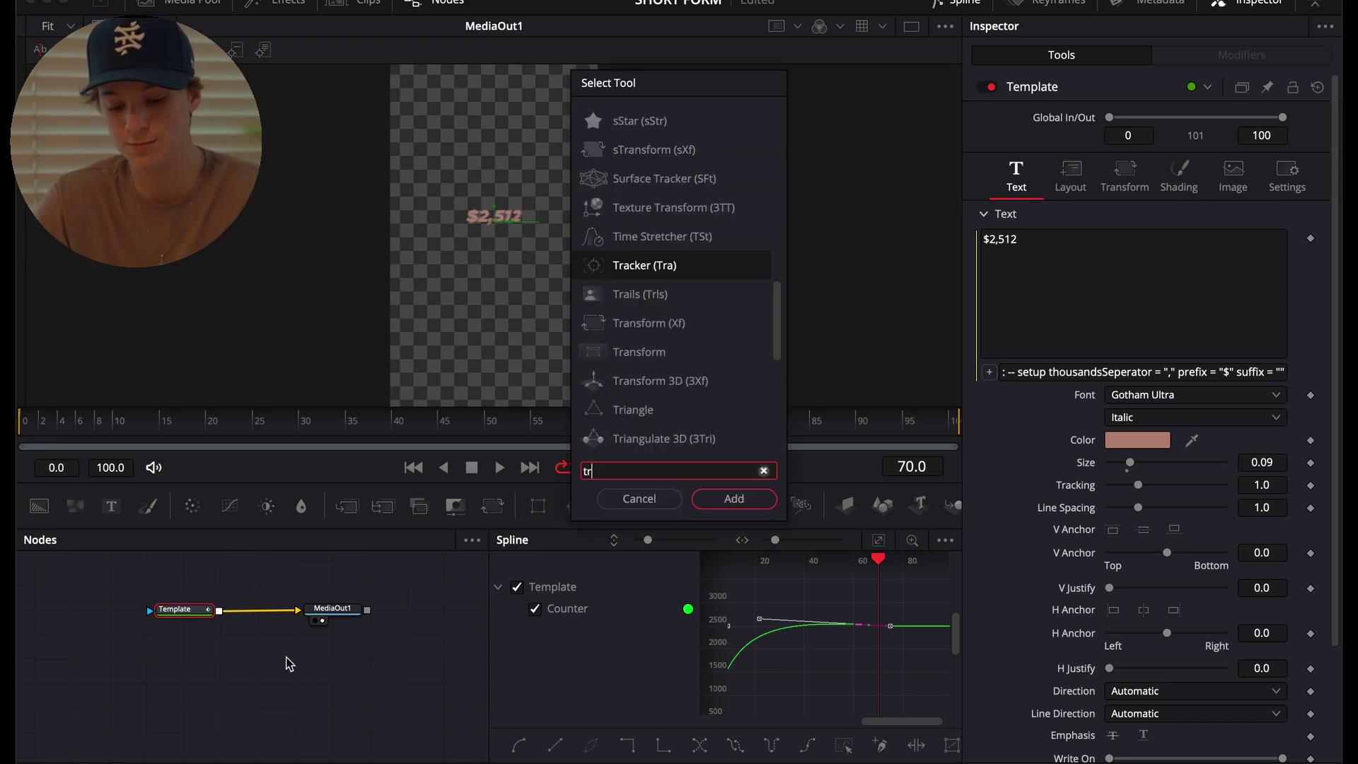
pyautogui.write('ans')
pyautogui.press('Return')
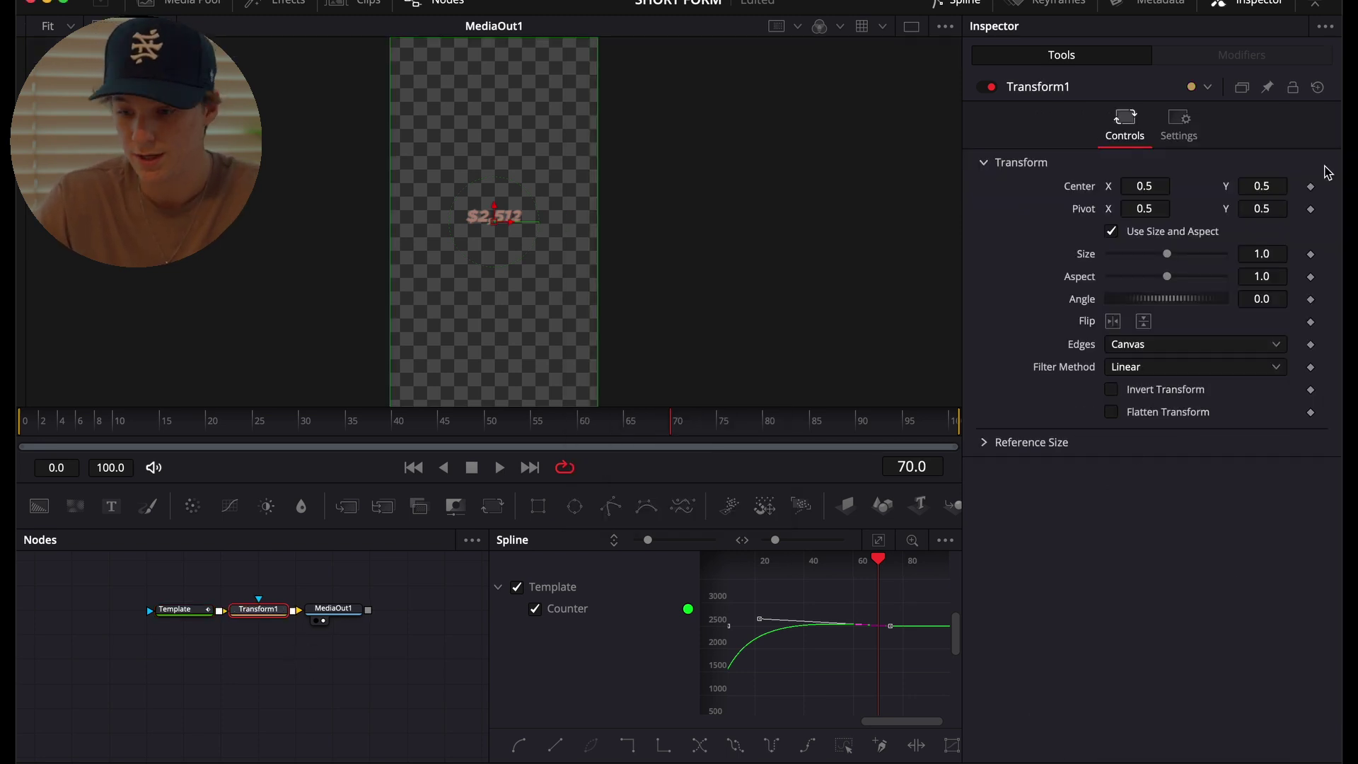
# Keyframe the Transform's Size at 1.0 on frame 70 and at 1.51 on frame 100.
pyautogui.click(1311, 255)
pyautogui.moveTo(690, 428); pyautogui.dragTo(821, 443)
pyautogui.moveTo(1171, 261); pyautogui.dragTo(1178, 262)
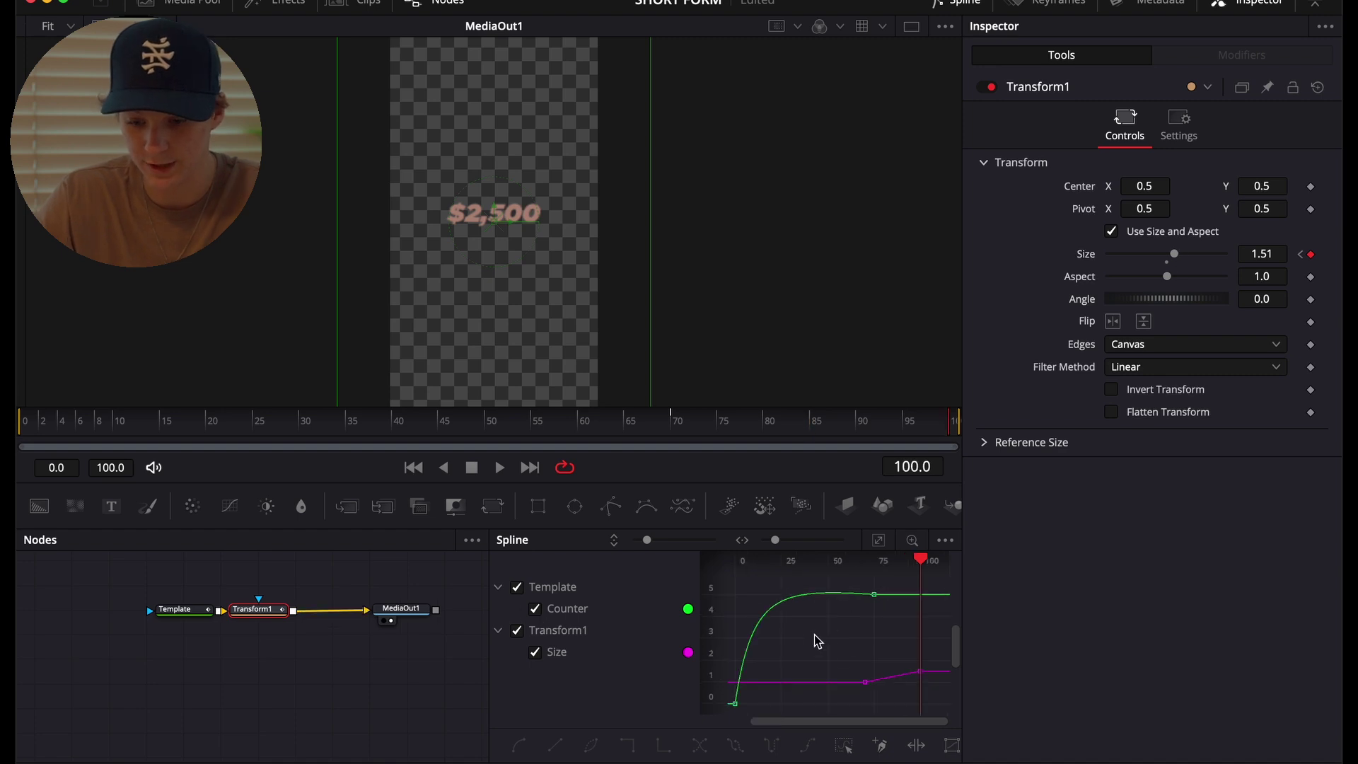
# Show only the Transform's Size curve, fit it in the spline editor, and apply an Out Cubic ease to its keyframes.
pyautogui.click(517, 588)
pyautogui.click(883, 542)
pyautogui.hotkey('ctrl', 'a')
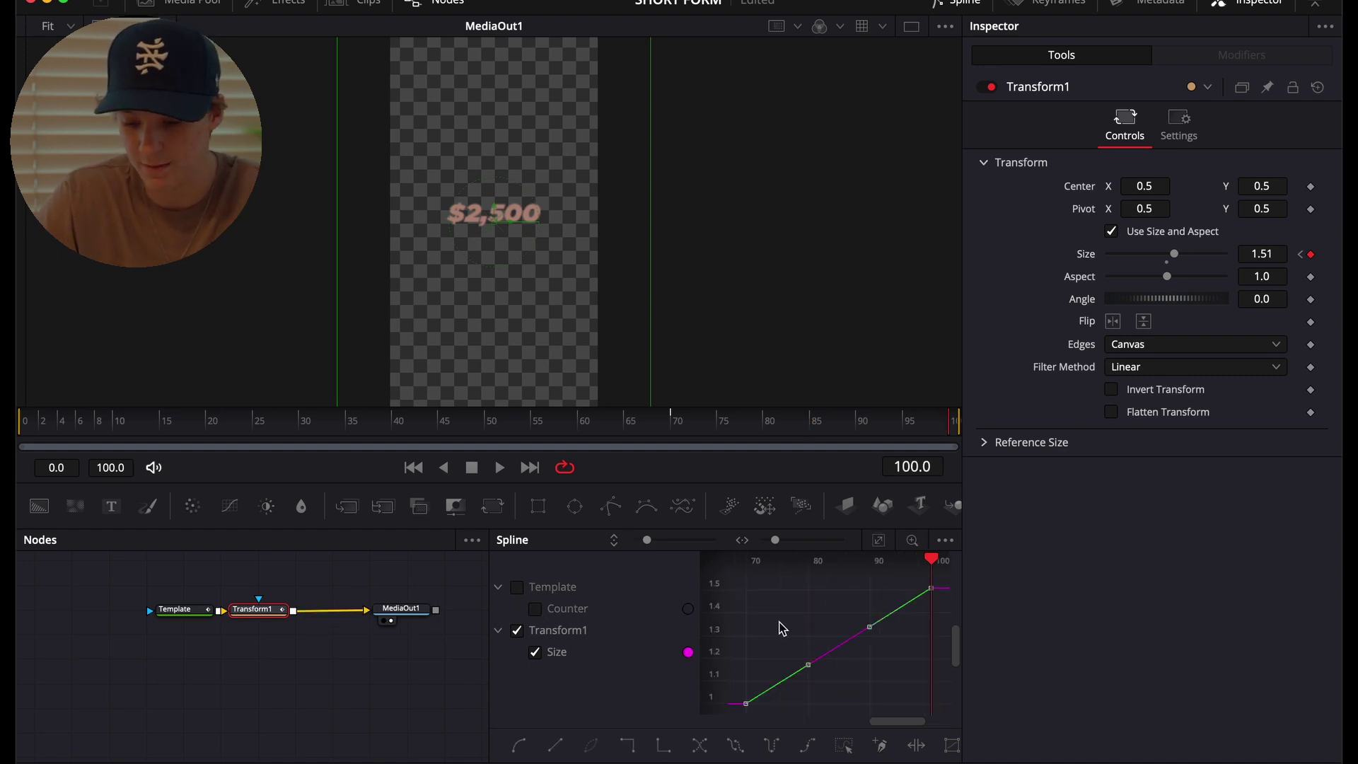
pyautogui.rightClick(782, 628)
pyautogui.moveTo(849, 370)
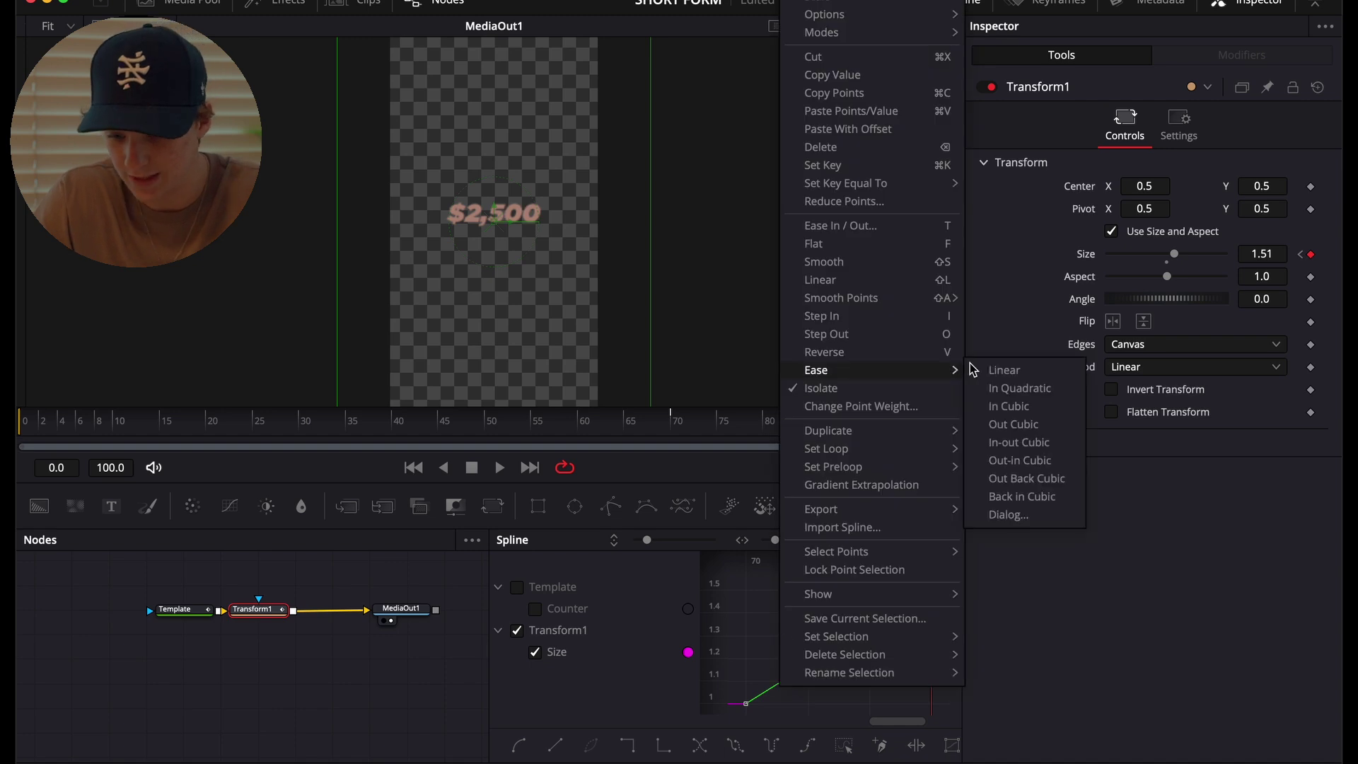
pyautogui.click(1013, 424)
# Play back the counter's closing scale-up several times to judge how the easing looks.
pyautogui.press('space')
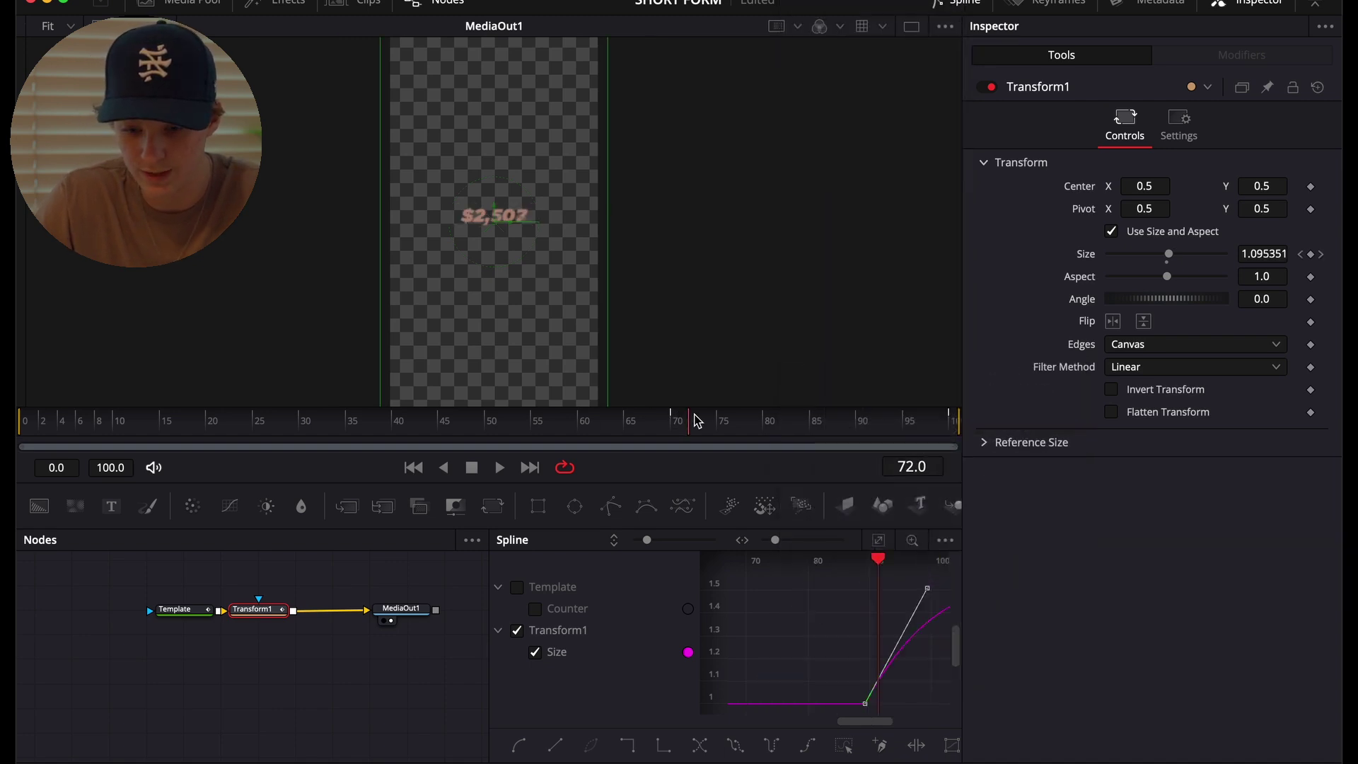
pyautogui.press('space')
pyautogui.moveTo(781, 420); pyautogui.dragTo(618, 434)
pyautogui.press('space')
pyautogui.press('space')
pyautogui.moveTo(842, 421); pyautogui.dragTo(549, 425)
pyautogui.press('space')
pyautogui.press('space')
pyautogui.click(549, 423)
pyautogui.press('space')
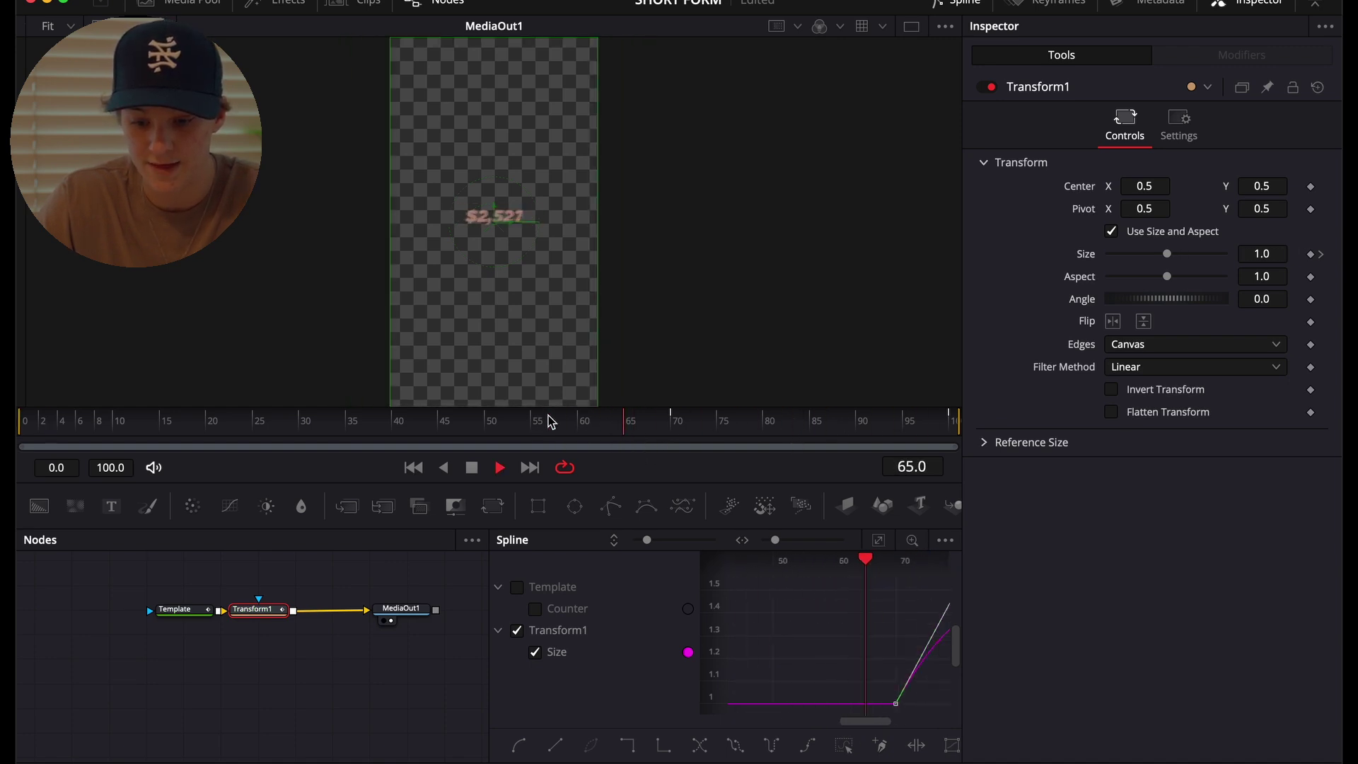
pyautogui.press('space')
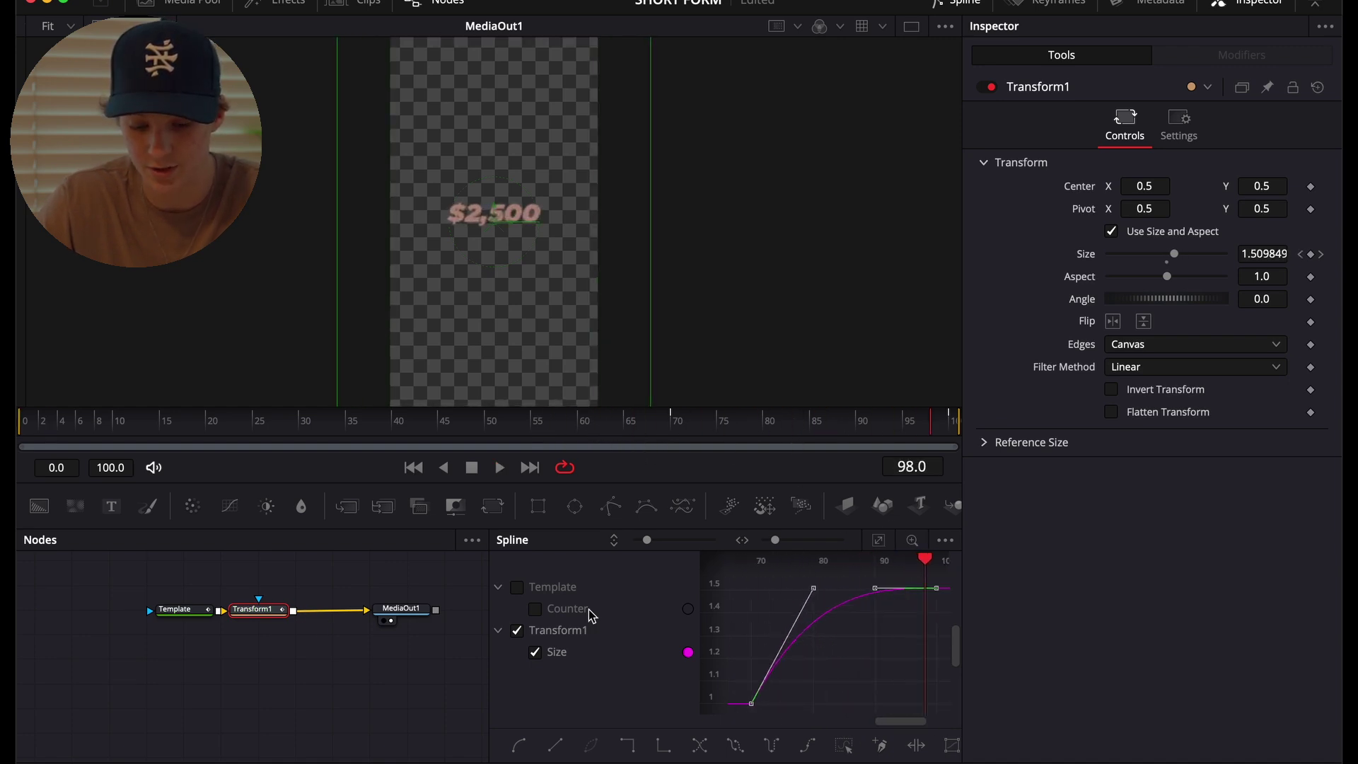
# Enable motion blur on the Transform node and raise its quality.
pyautogui.click(1179, 126)
pyautogui.click(1113, 355)
pyautogui.moveTo(1140, 384); pyautogui.dragTo(1180, 384)
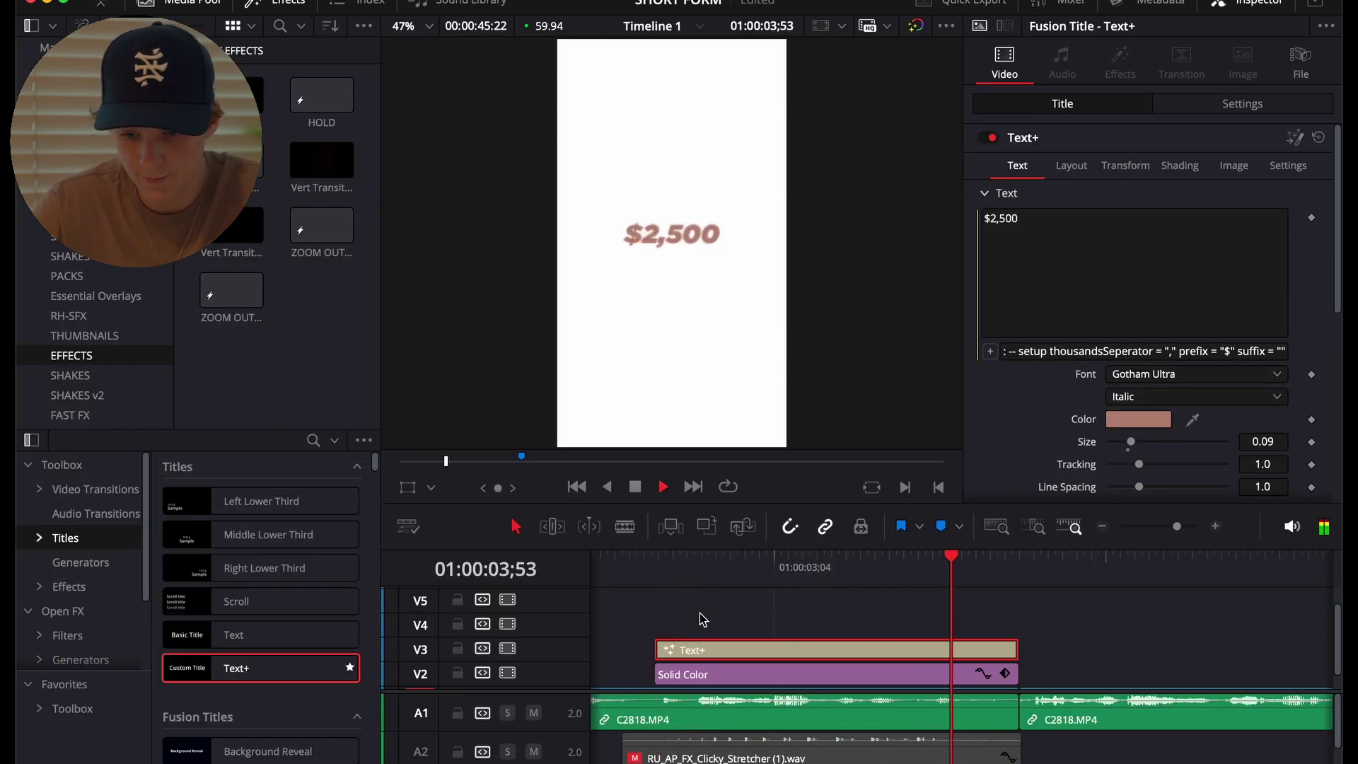
# Play back the blurred counter on the edit timeline, including the lead-in under the MAGIC ZOOM clip.
pyautogui.click(673, 566)
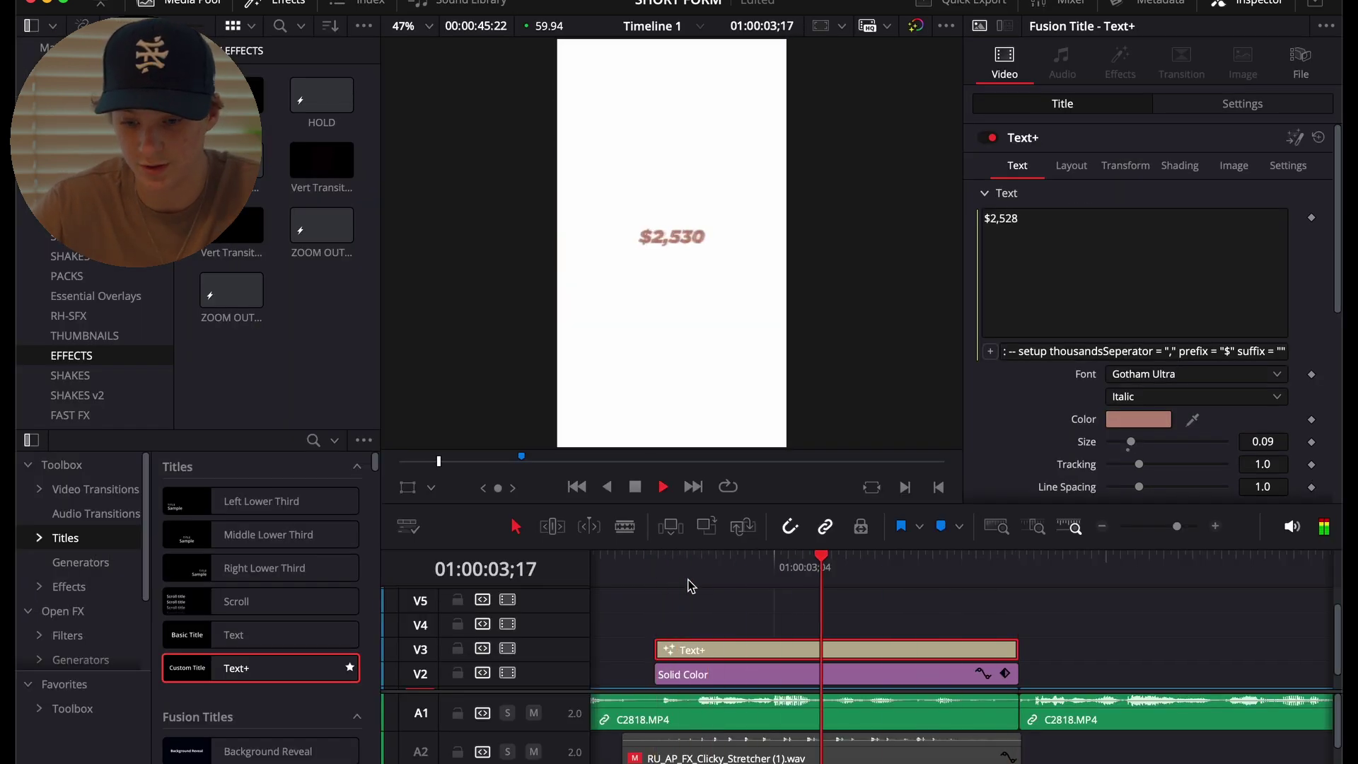
pyautogui.press('space')
pyautogui.scroll(1, 787, 620)
pyautogui.click(759, 603)
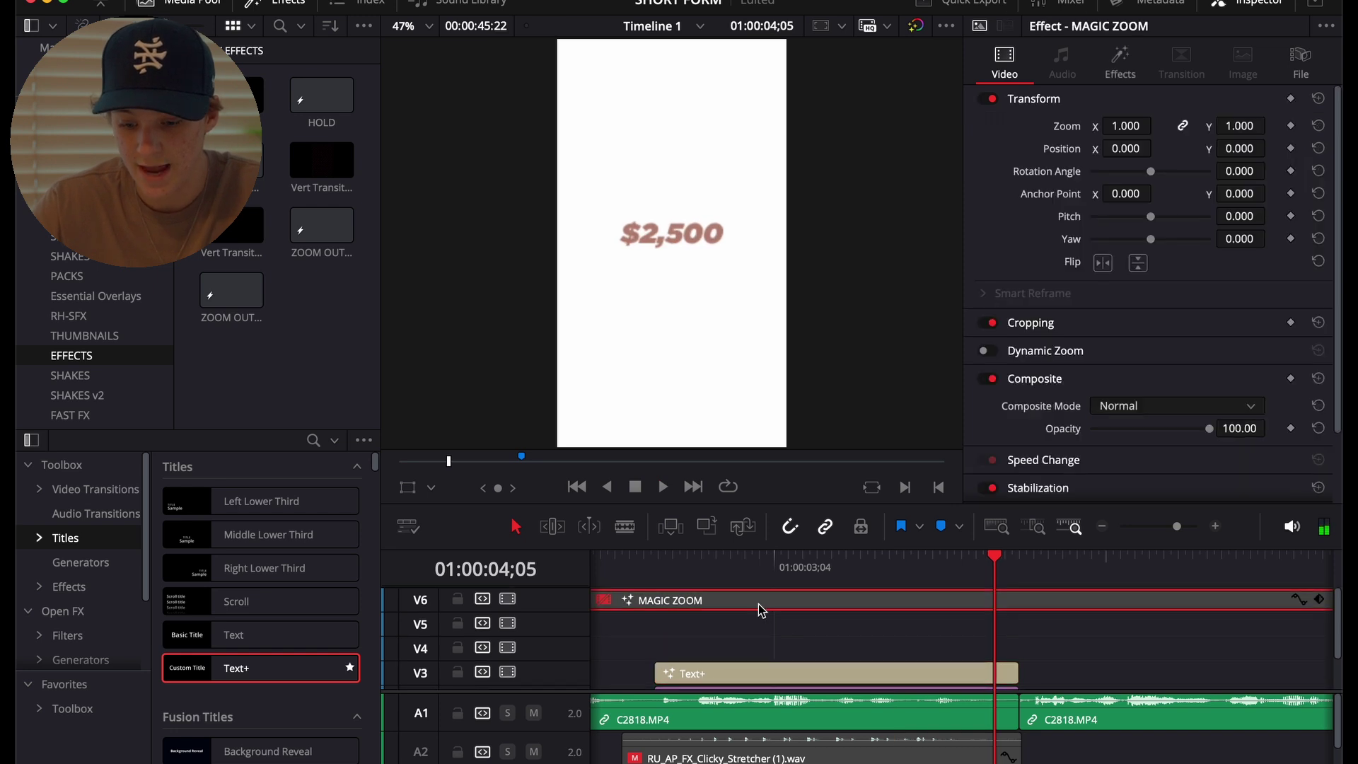
pyautogui.hscroll(-3, 762, 608)
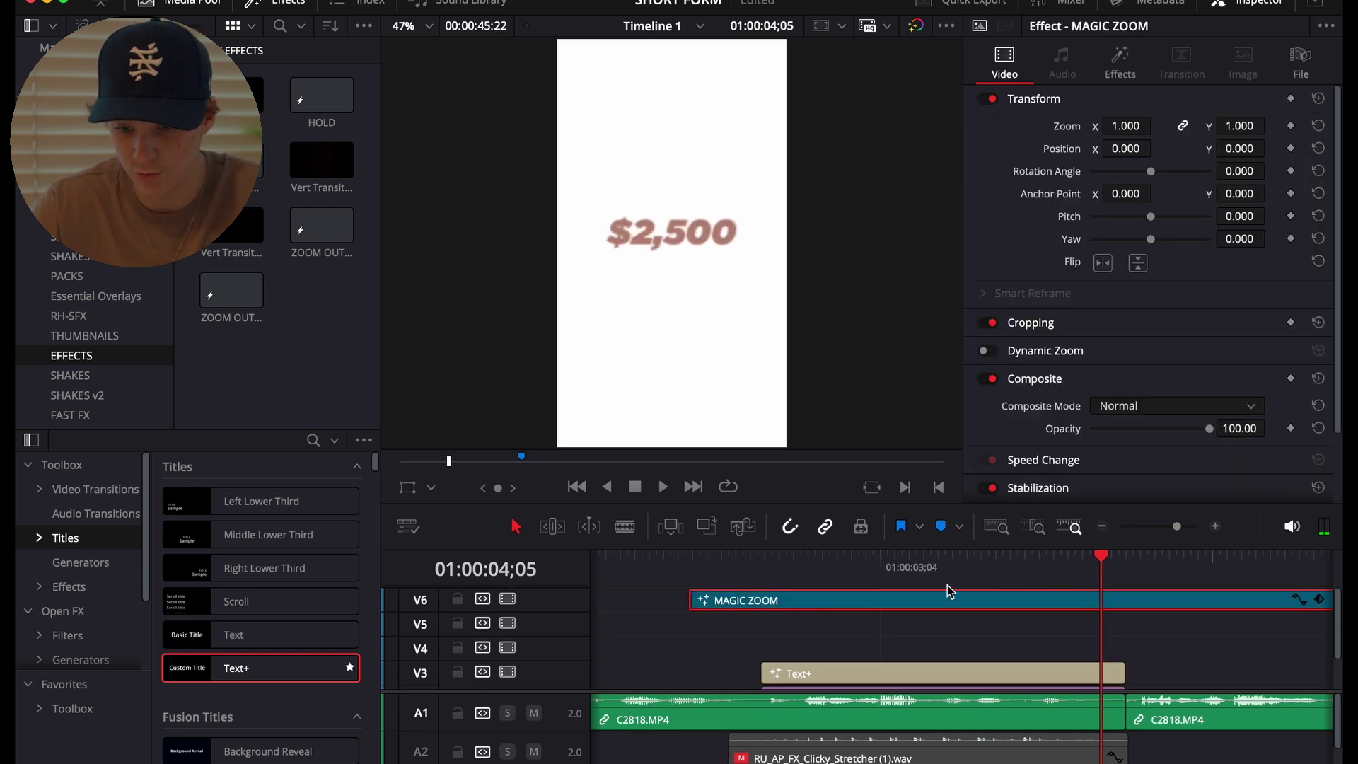
pyautogui.click(686, 566)
pyautogui.press('space')
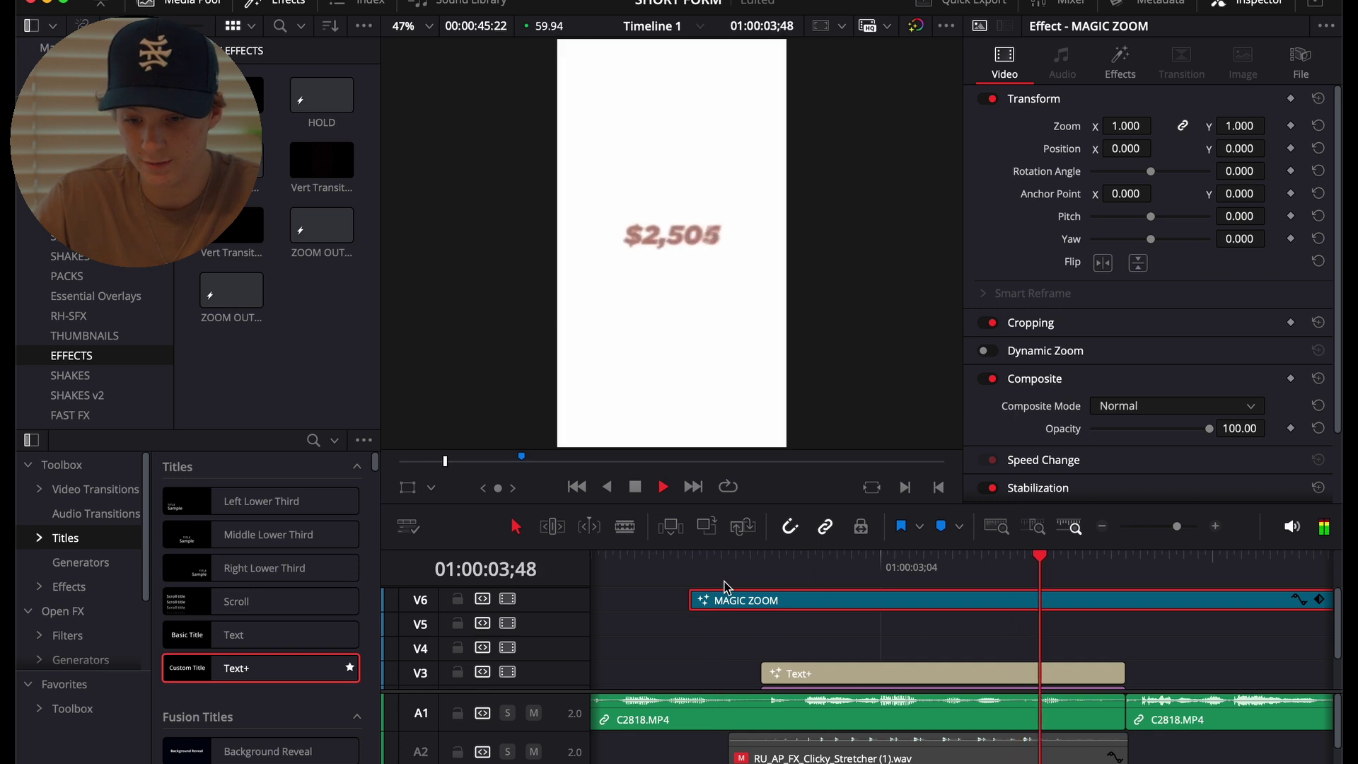
pyautogui.press('space')
pyautogui.moveTo(690, 582)
pyautogui.mouseDown()
pyautogui.moveTo(758, 584)
pyautogui.moveTo(731, 585)
pyautogui.moveTo(758, 603)
pyautogui.moveTo(743, 582)
pyautogui.moveTo(761, 583)
pyautogui.moveTo(728, 582)
pyautogui.moveTo(979, 582)
pyautogui.moveTo(682, 583)
pyautogui.mouseUp()
pyautogui.click(1102, 527)
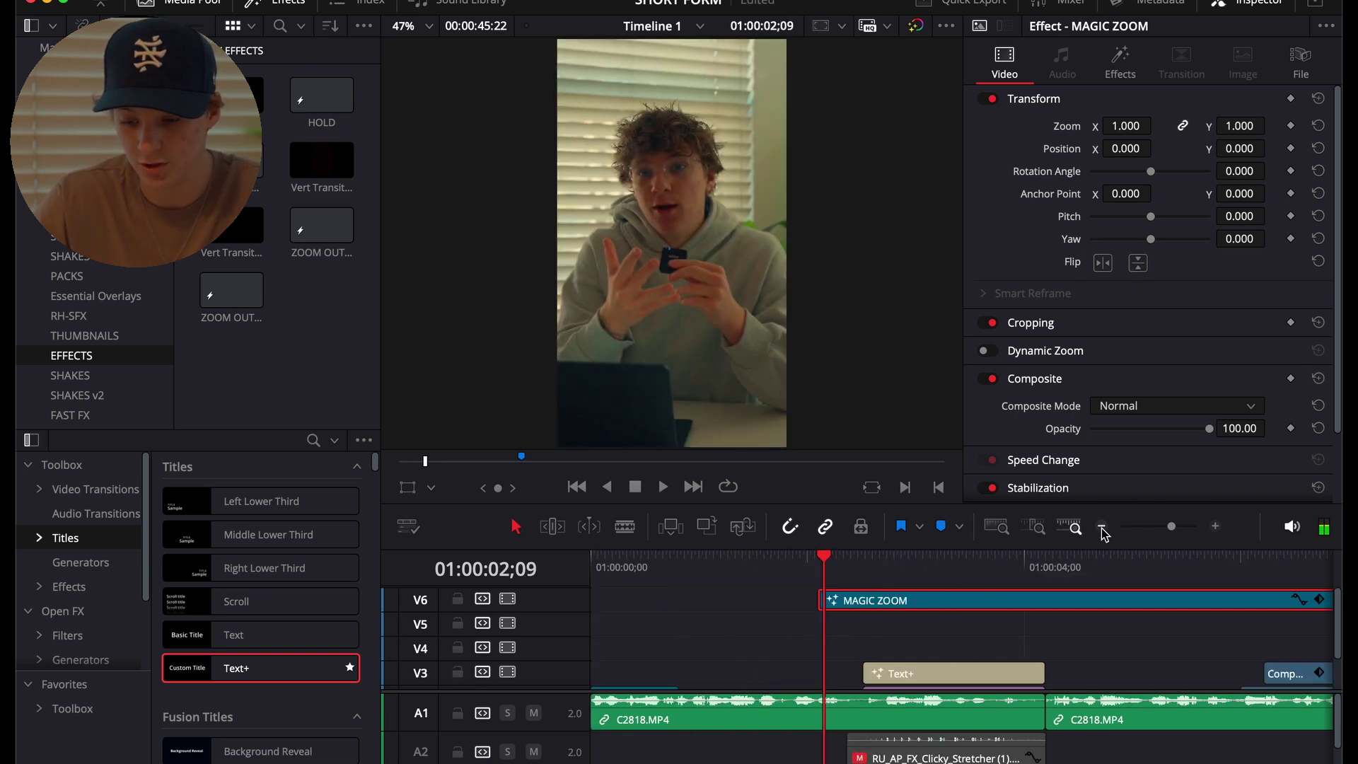
pyautogui.click(819, 565)
pyautogui.press('space')
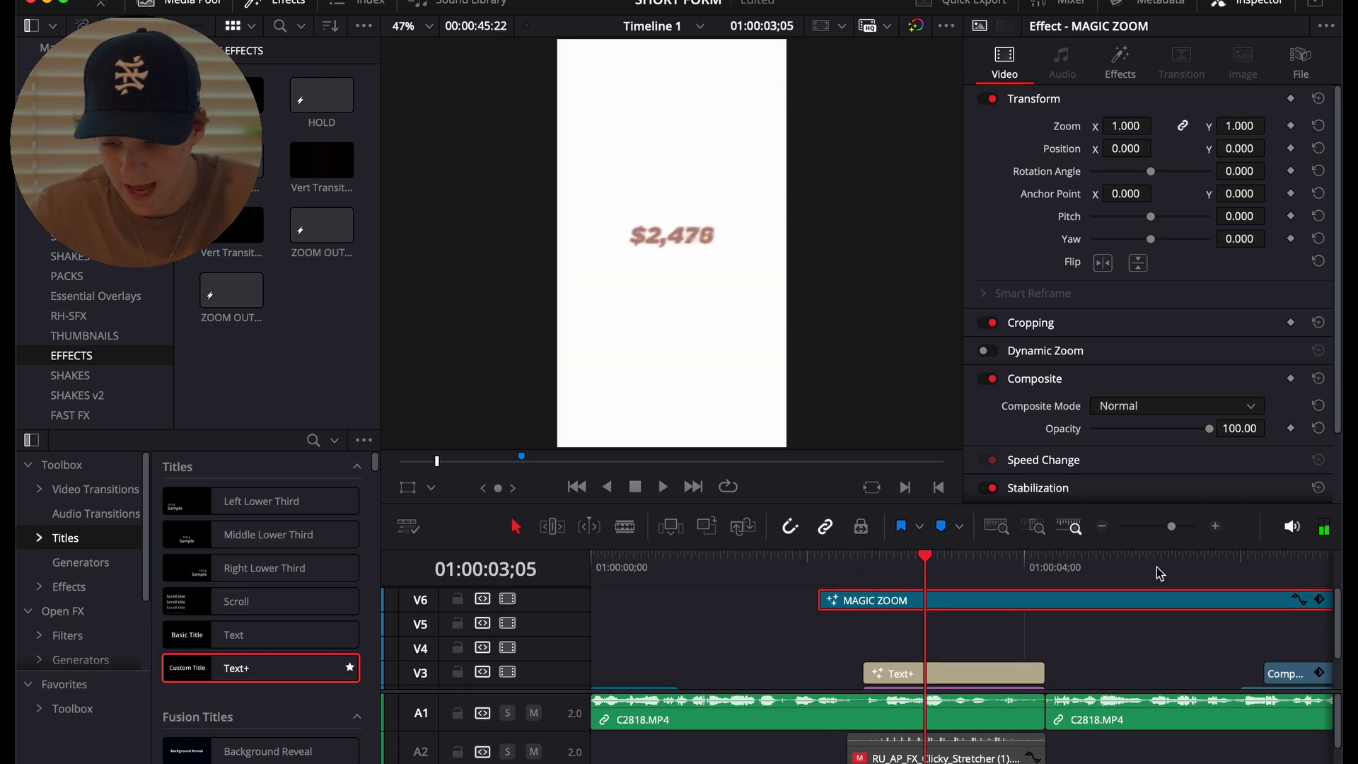
# Play back the existing "For At least" caption section starting at 01:00:06;00.
pyautogui.hscroll(5, 1134, 566)
pyautogui.moveTo(1224, 588); pyautogui.dragTo(1239, 591)
pyautogui.moveTo(964, 569); pyautogui.dragTo(983, 585)
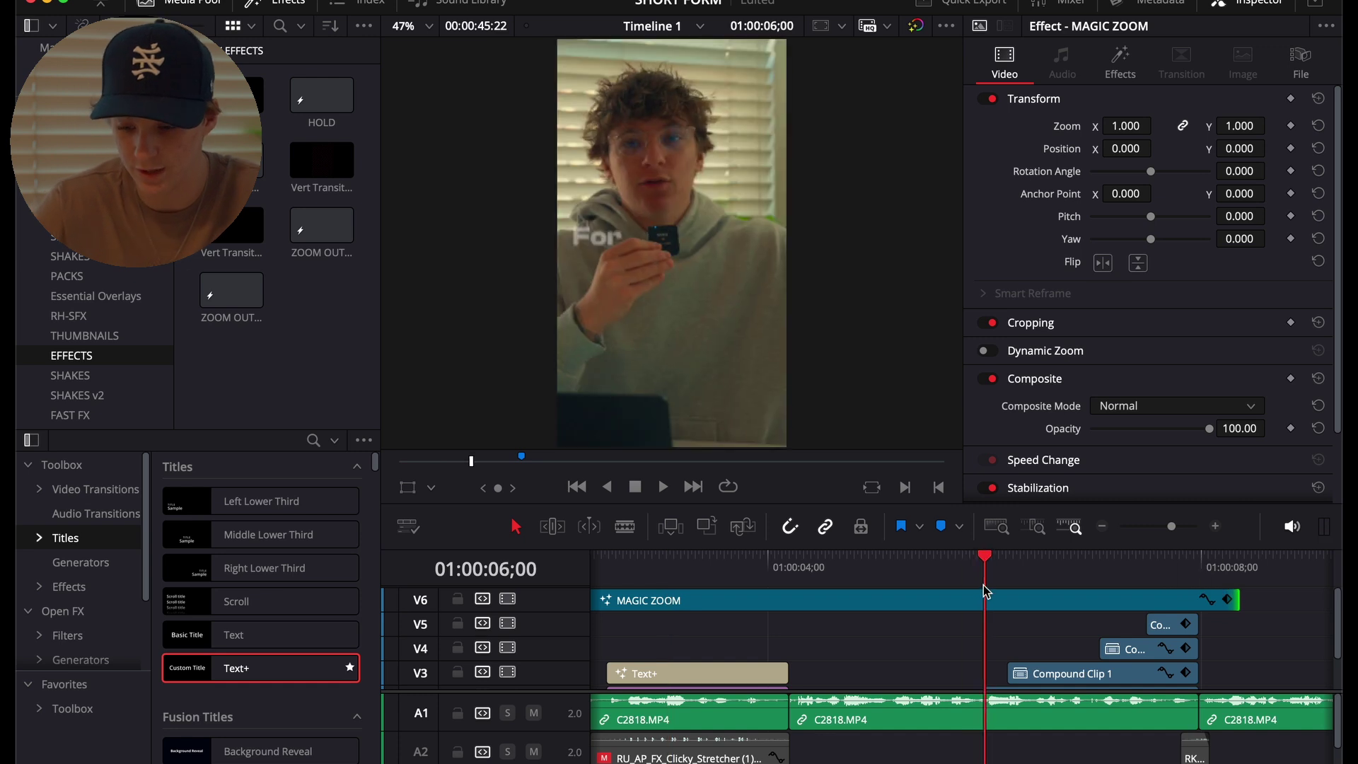
pyautogui.press('space')
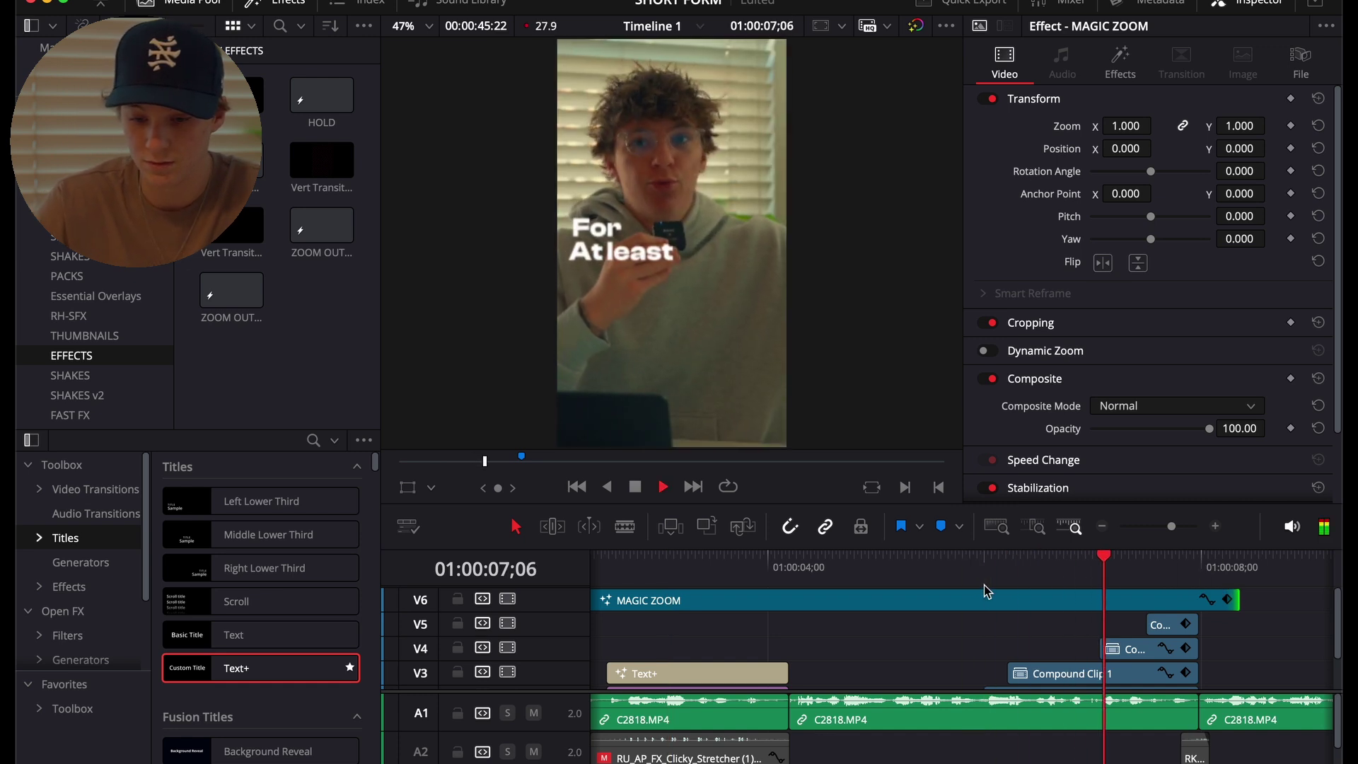
pyautogui.press('space')
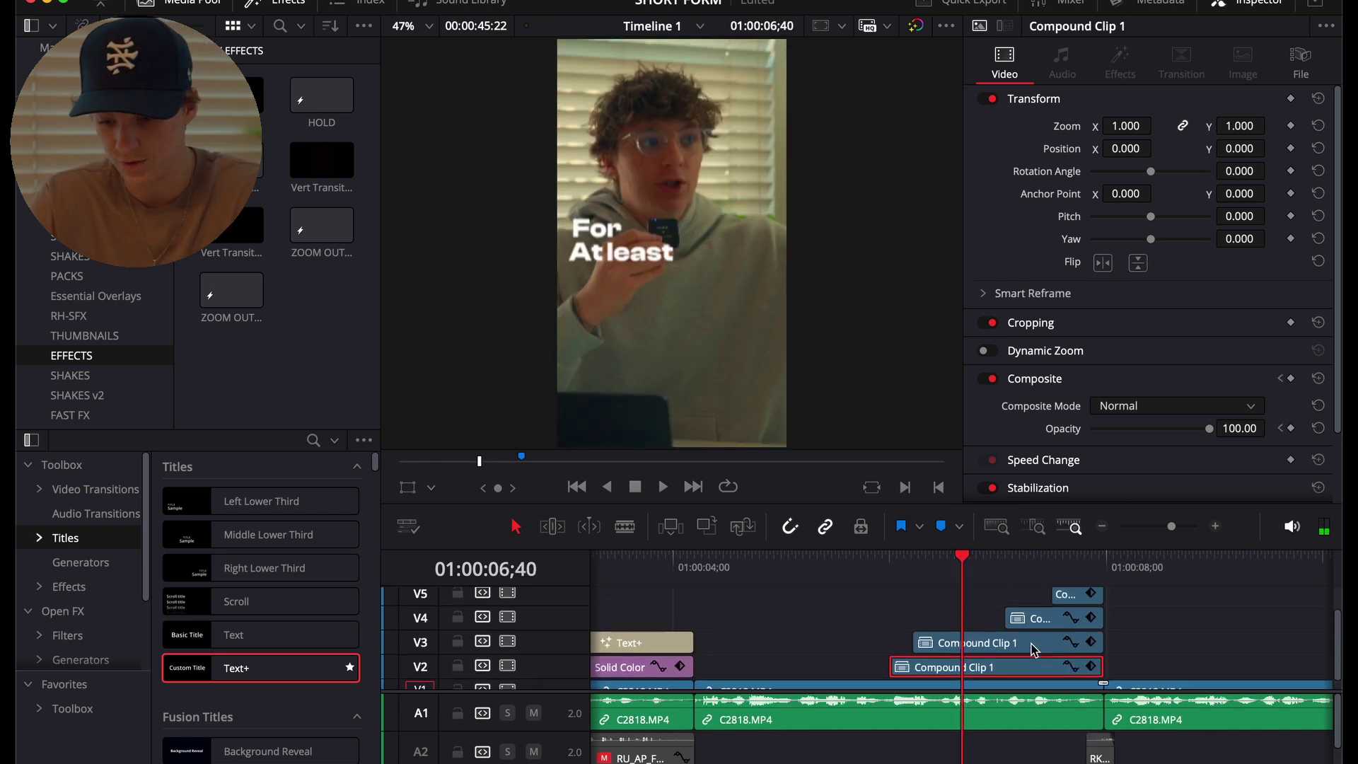
# Delete the stacked caption compound clips on tracks V2 to V5.
pyautogui.scroll(1, 1034, 648)
pyautogui.keyDown('shift'); pyautogui.click(1075, 612); pyautogui.keyUp('shift')
pyautogui.scroll(-1, 1074, 614)
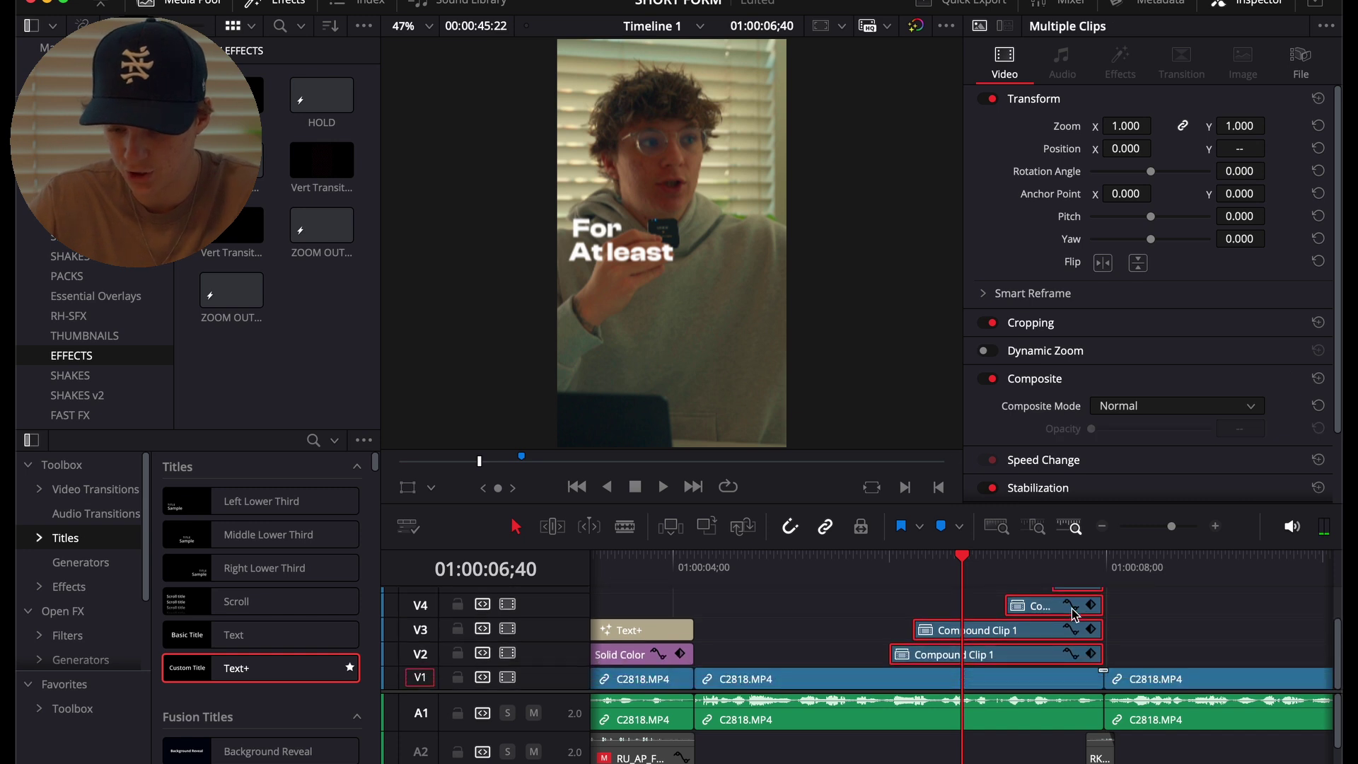
pyautogui.press('Delete')
# Add a Text+ title on track V2 starting at 01:00:06;01.
pyautogui.moveTo(934, 568); pyautogui.dragTo(879, 568)
pyautogui.press('space')
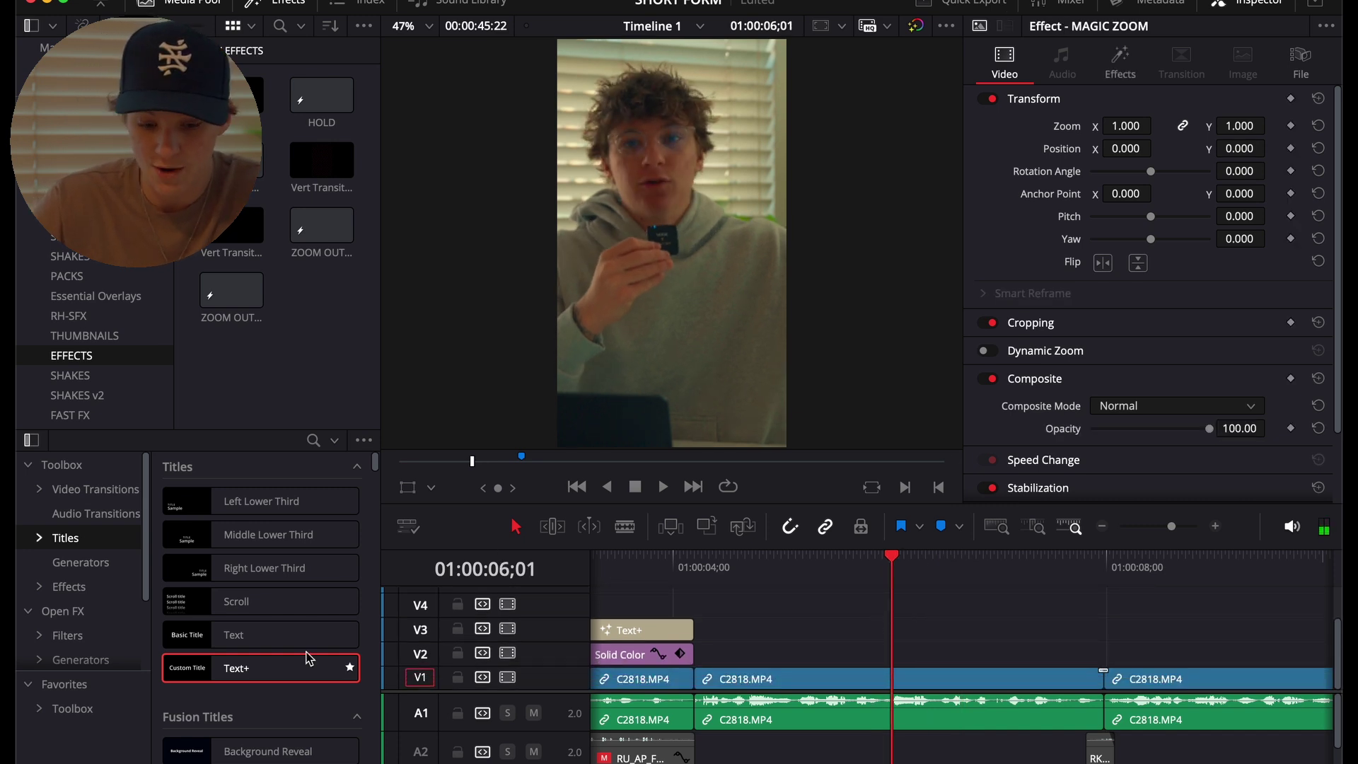
pyautogui.moveTo(227, 668); pyautogui.dragTo(893, 668)
pyautogui.click(930, 659)
pyautogui.hscroll(3, 943, 662)
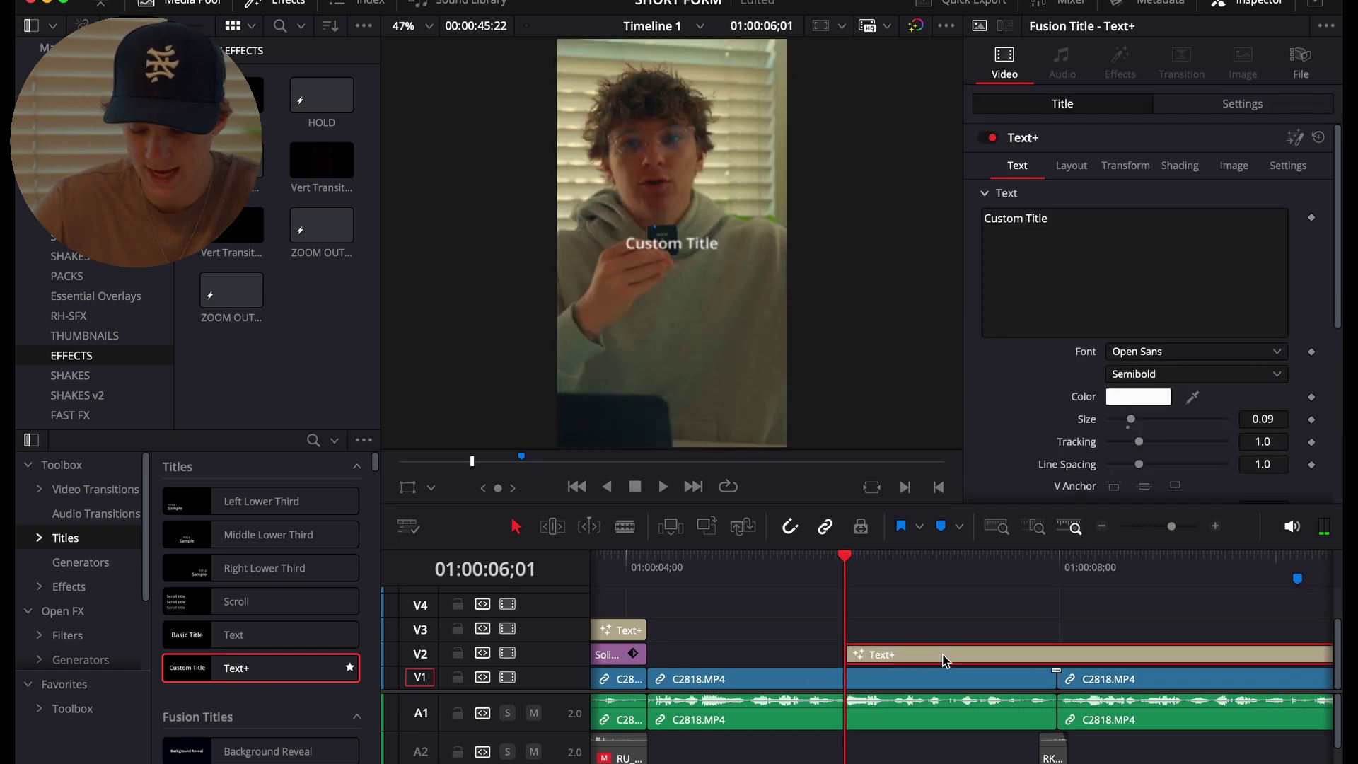
# Cut the new Text+ title at 01:00:07;59, remove the excess, and reselect the title at its start.
pyautogui.moveTo(1001, 576); pyautogui.dragTo(1018, 575)
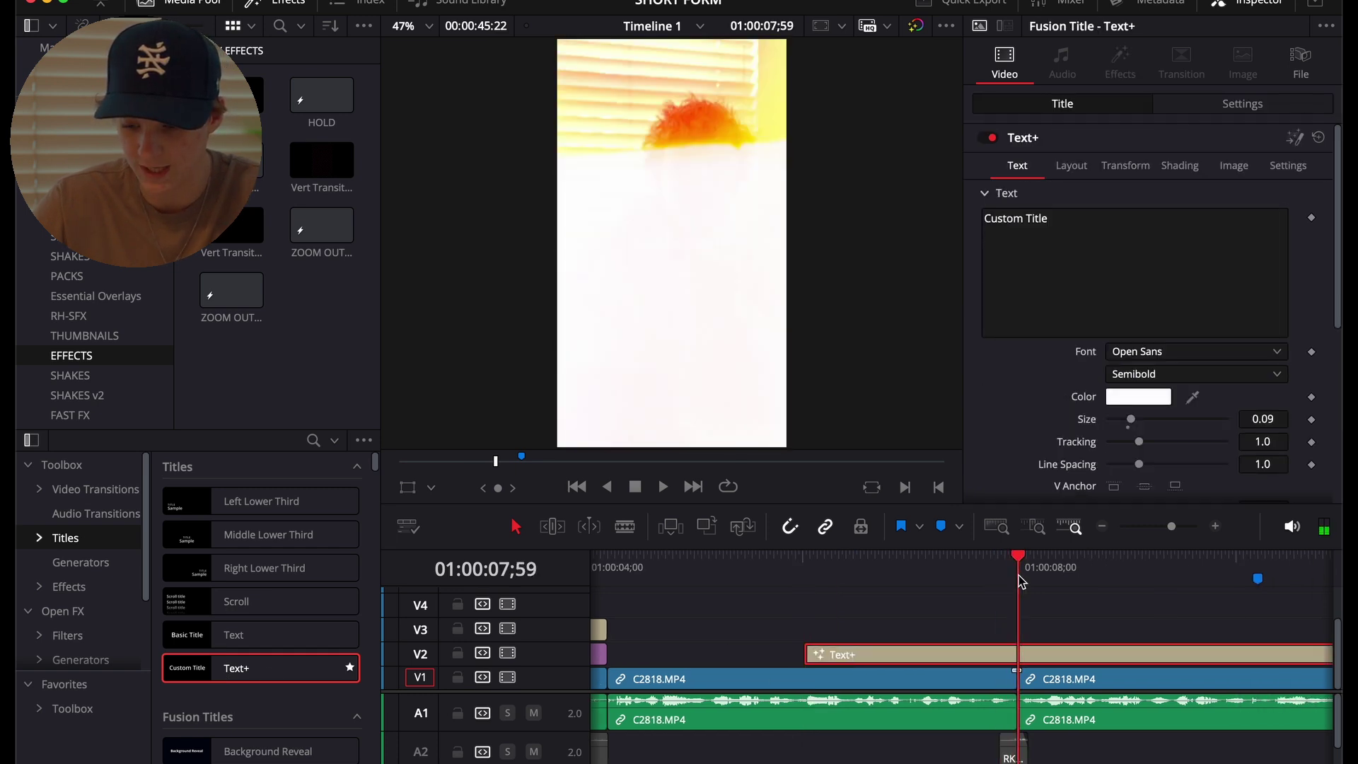
pyautogui.press('super+b')
pyautogui.click(1046, 657)
pyautogui.press('BackSpace')
pyautogui.moveTo(973, 566); pyautogui.dragTo(805, 574)
pyautogui.click(852, 653)
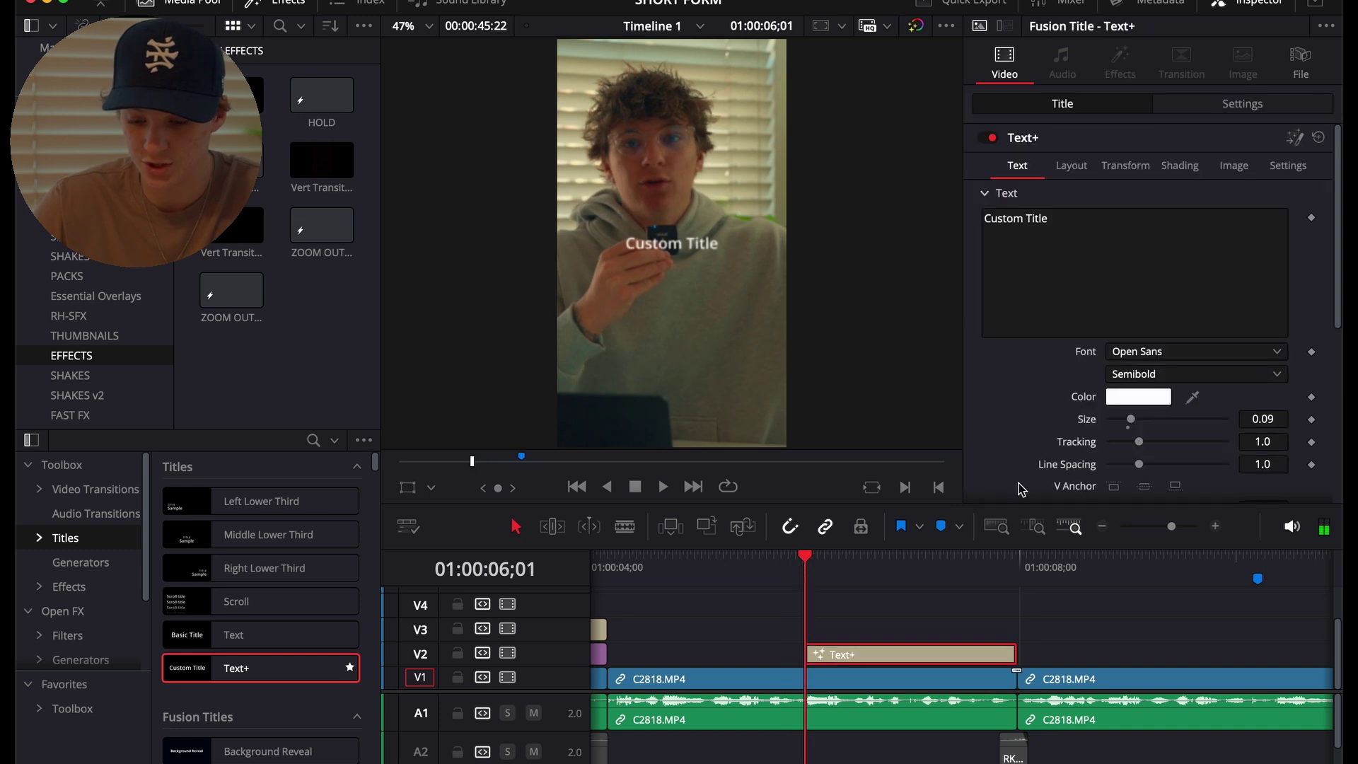
# Set the title's font to Clash Display Variable Bold with a size of 0.1181.
pyautogui.click(1161, 353)
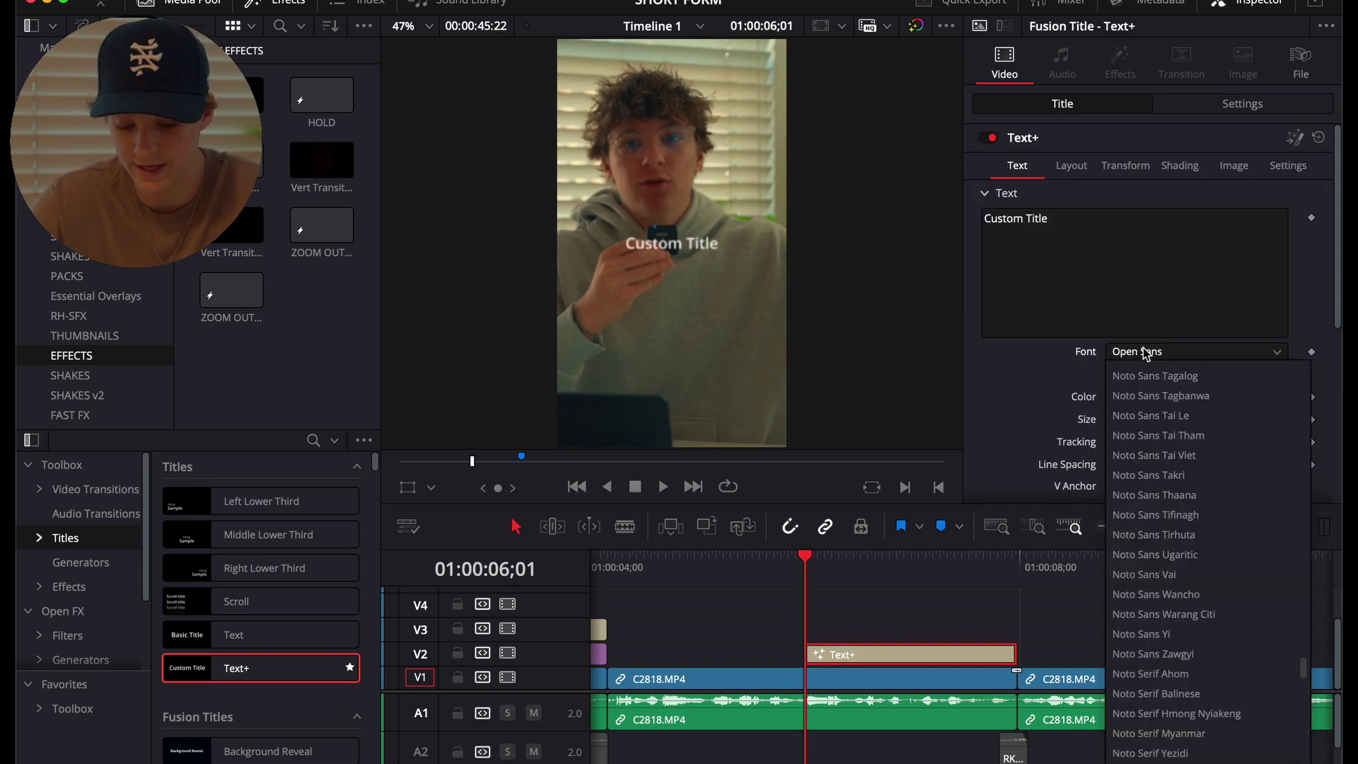
pyautogui.write('clash')
pyautogui.press('Down')
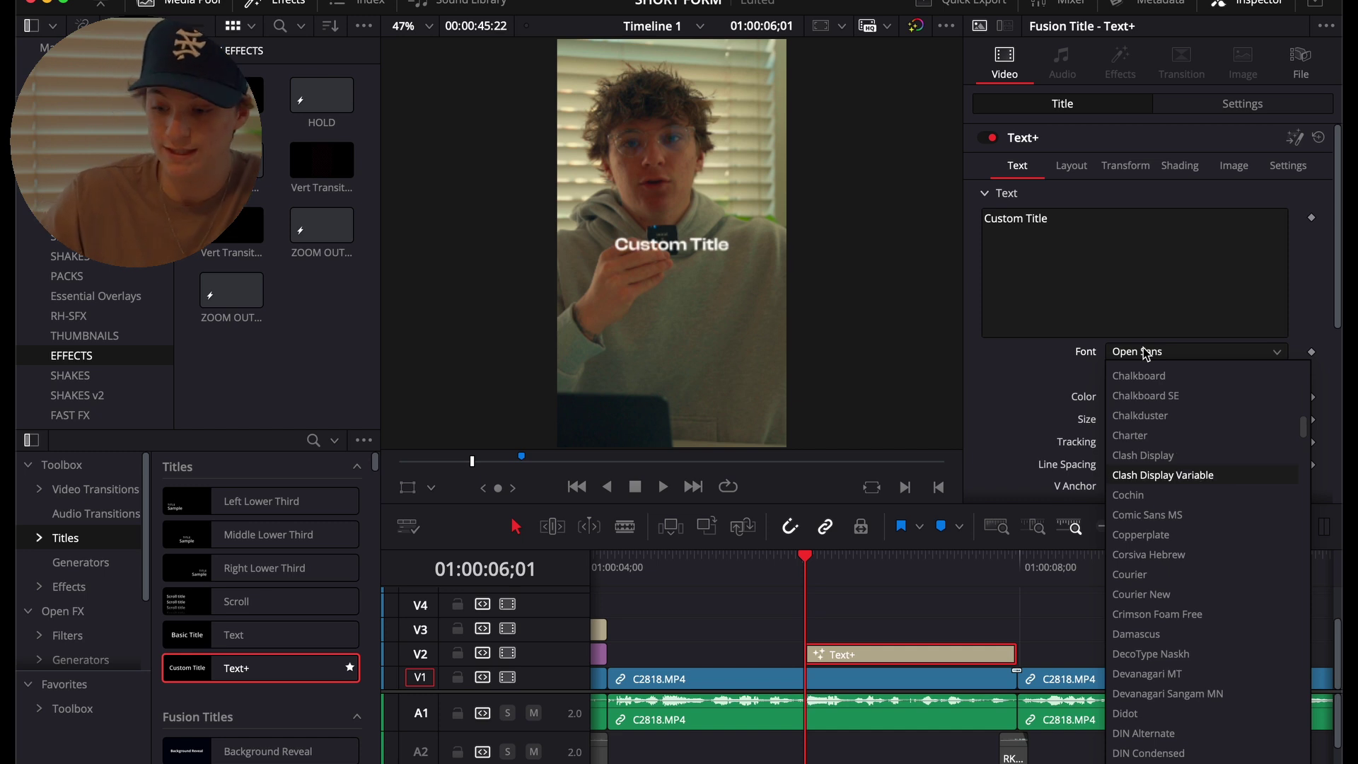
pyautogui.press('Return')
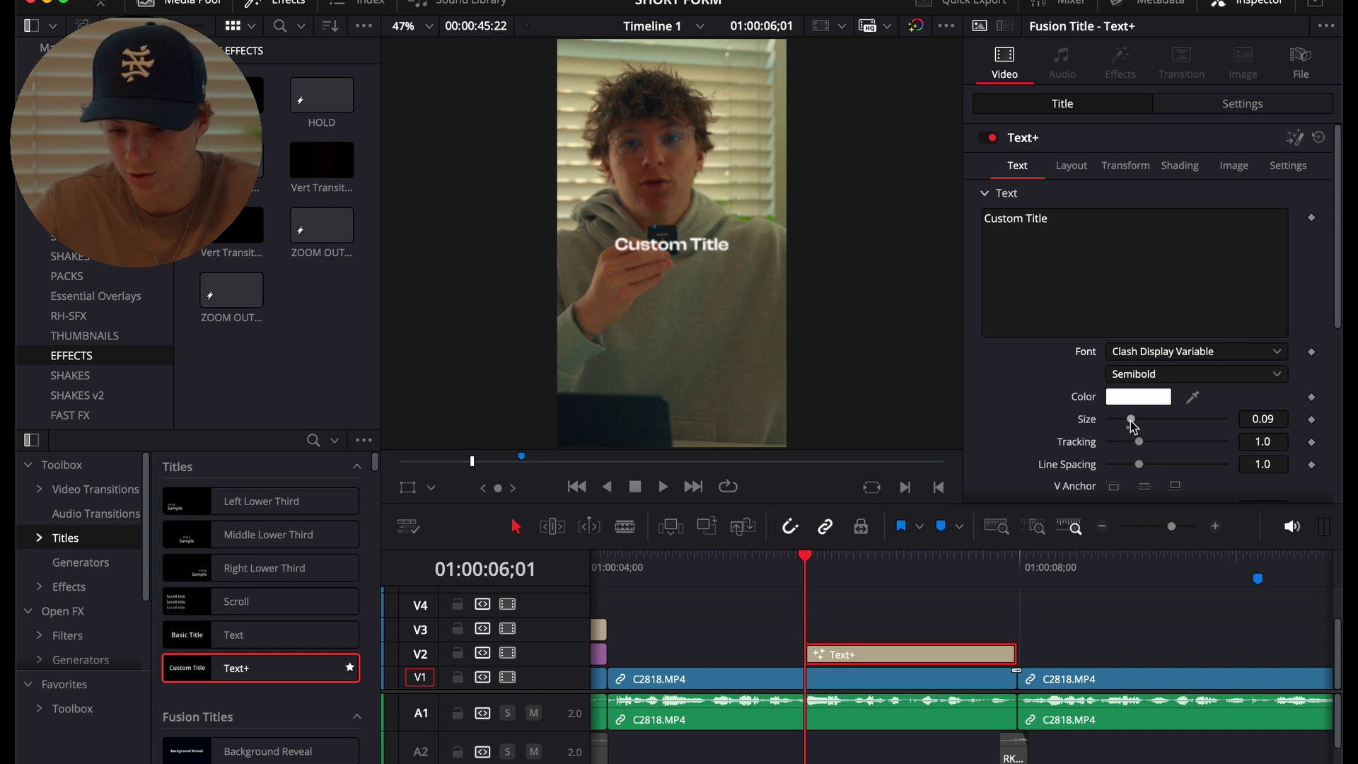
pyautogui.click(1135, 377)
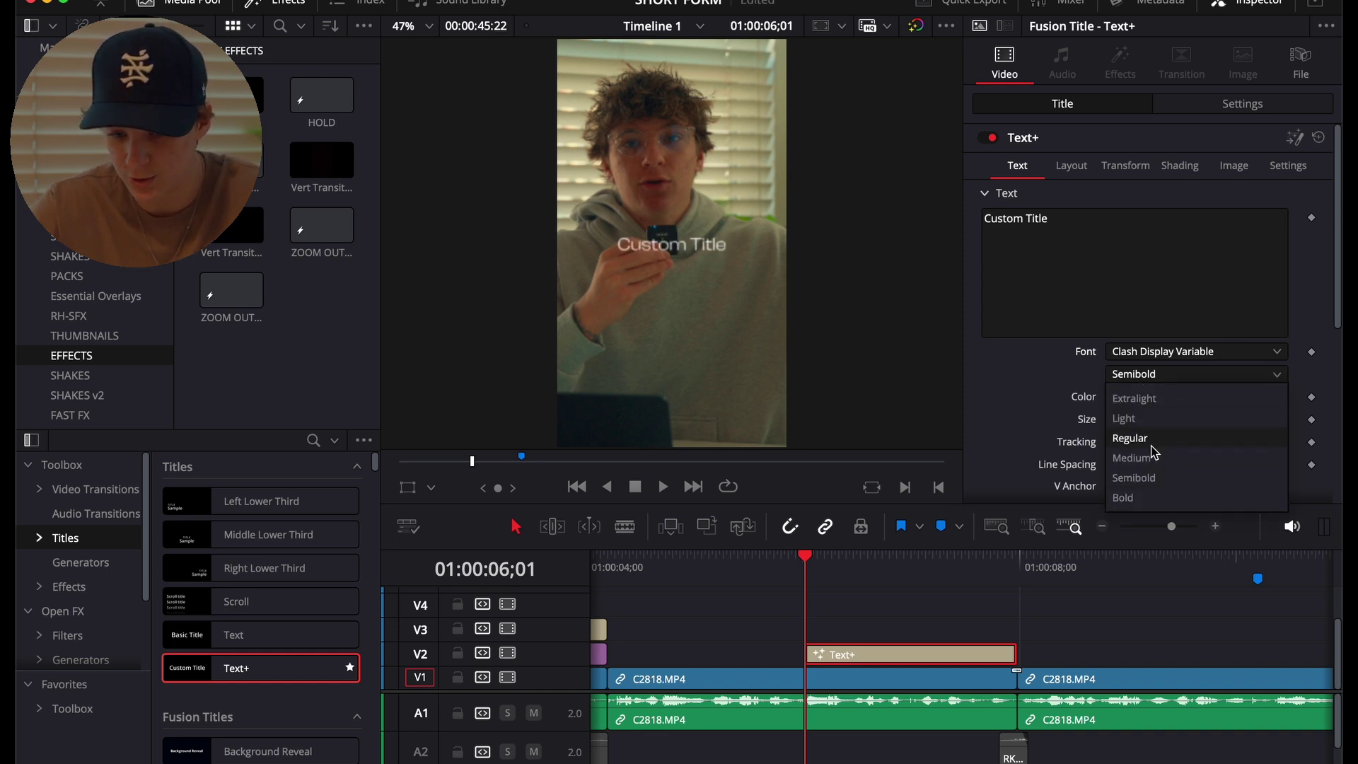
pyautogui.click(1145, 498)
pyautogui.moveTo(1132, 422); pyautogui.dragTo(1139, 423)
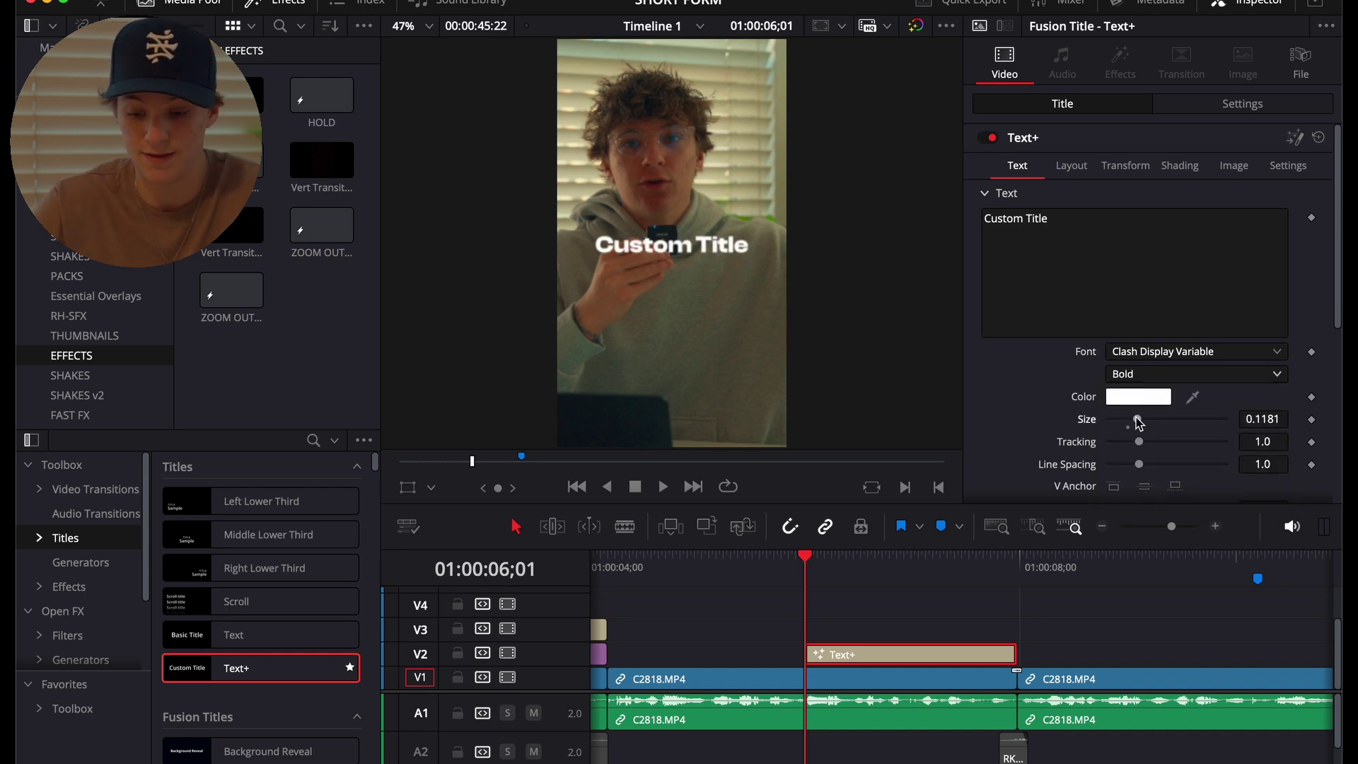
# Change the title's text to "For" and set its Center X to 0.212.
pyautogui.moveTo(1084, 228); pyautogui.dragTo(878, 172)
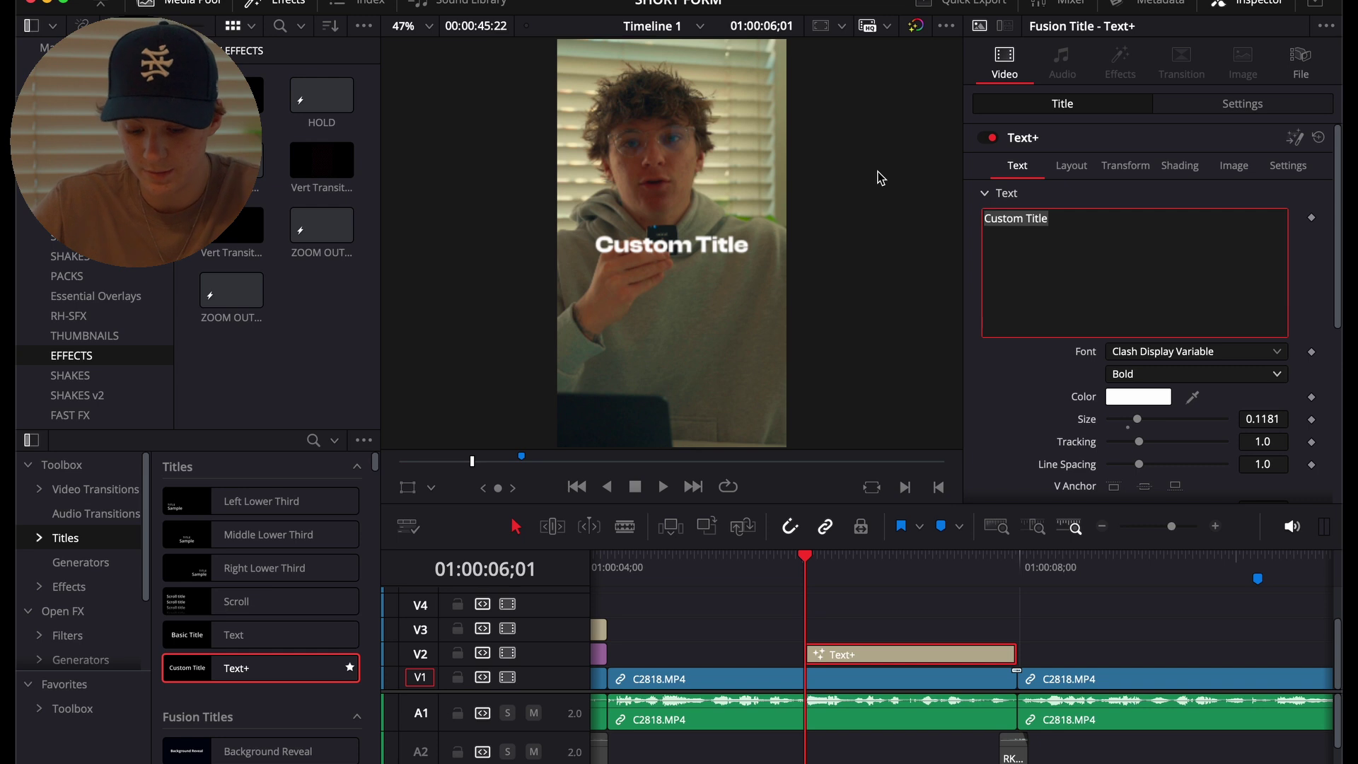
pyautogui.write('For')
pyautogui.click(1072, 165)
pyautogui.moveTo(1130, 244); pyautogui.dragTo(1087, 244)
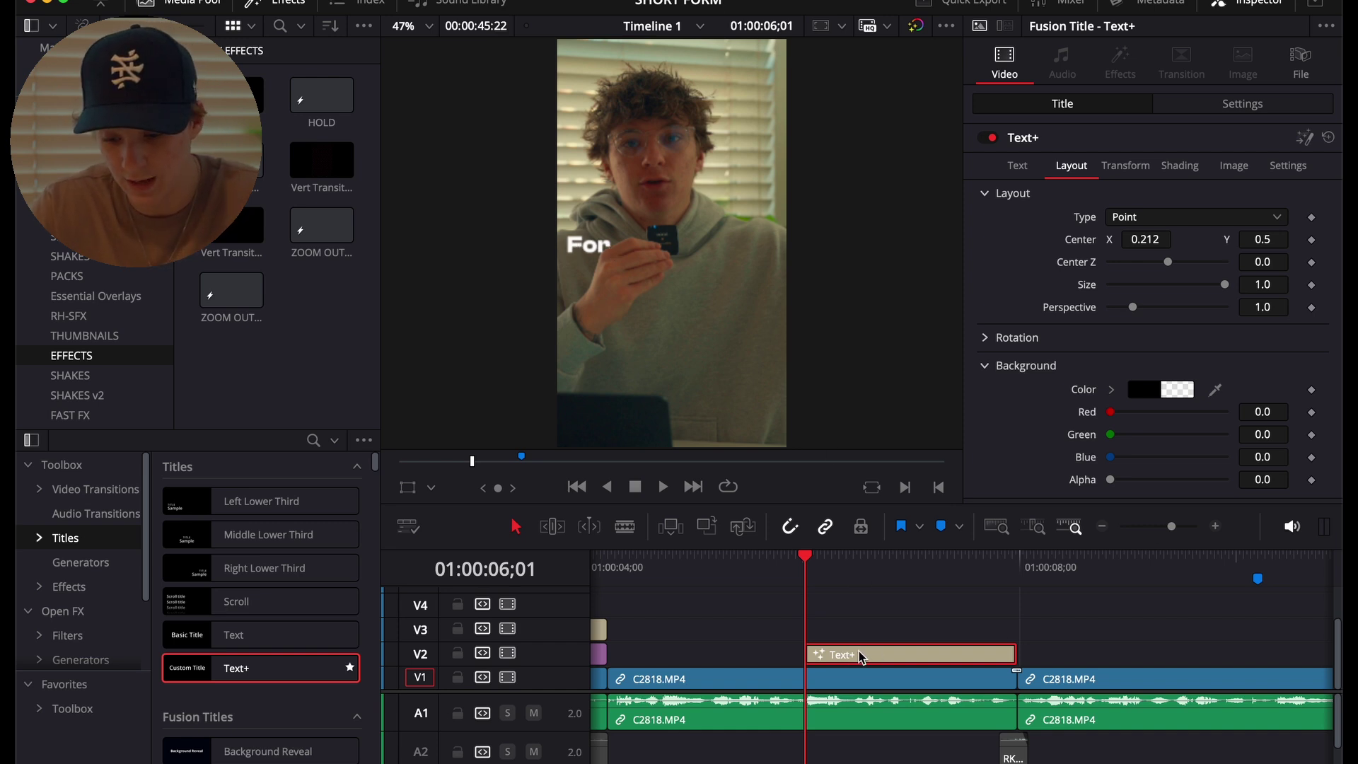
# Duplicate the "For" title onto track V3, changing the copy to "At Least" with its Center X at 0.307.
pyautogui.moveTo(860, 648); pyautogui.dragTo(859, 631)
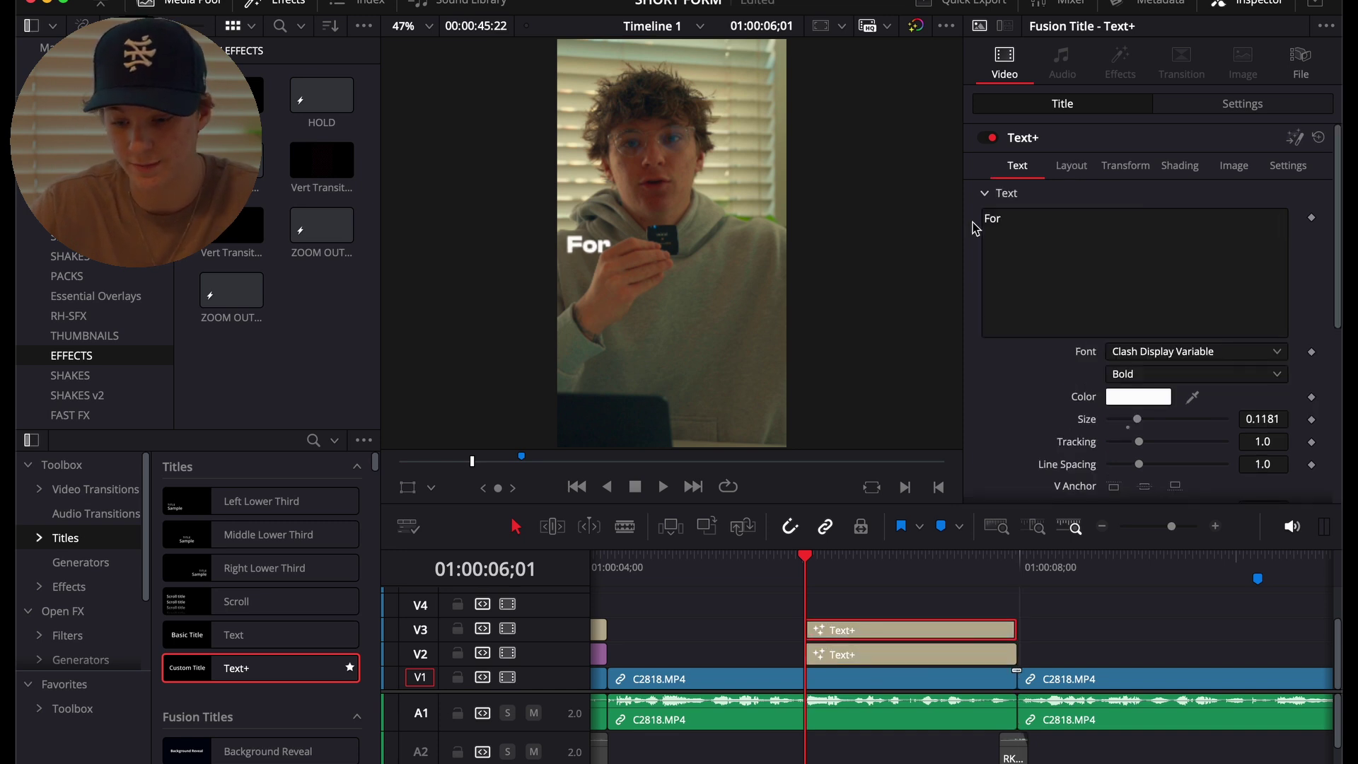
pyautogui.click(1065, 227)
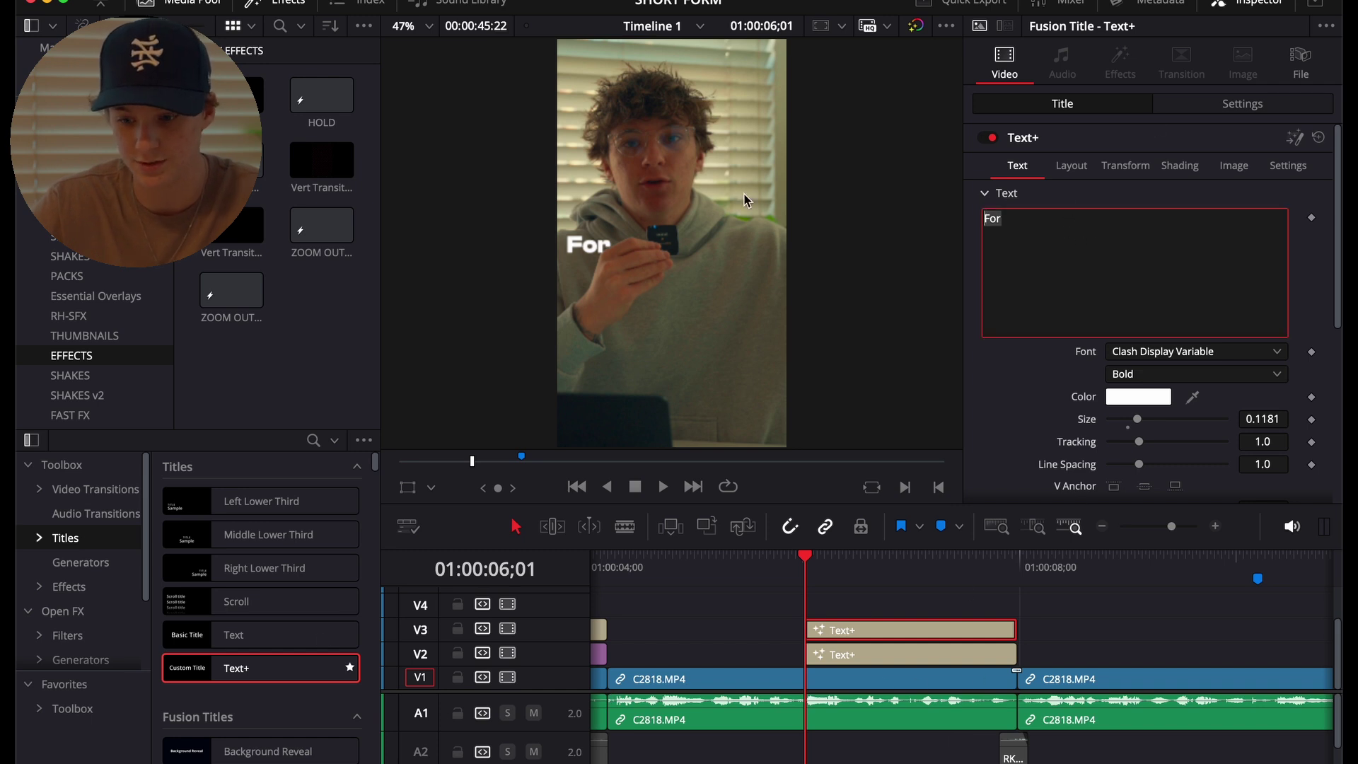
pyautogui.write('At L')
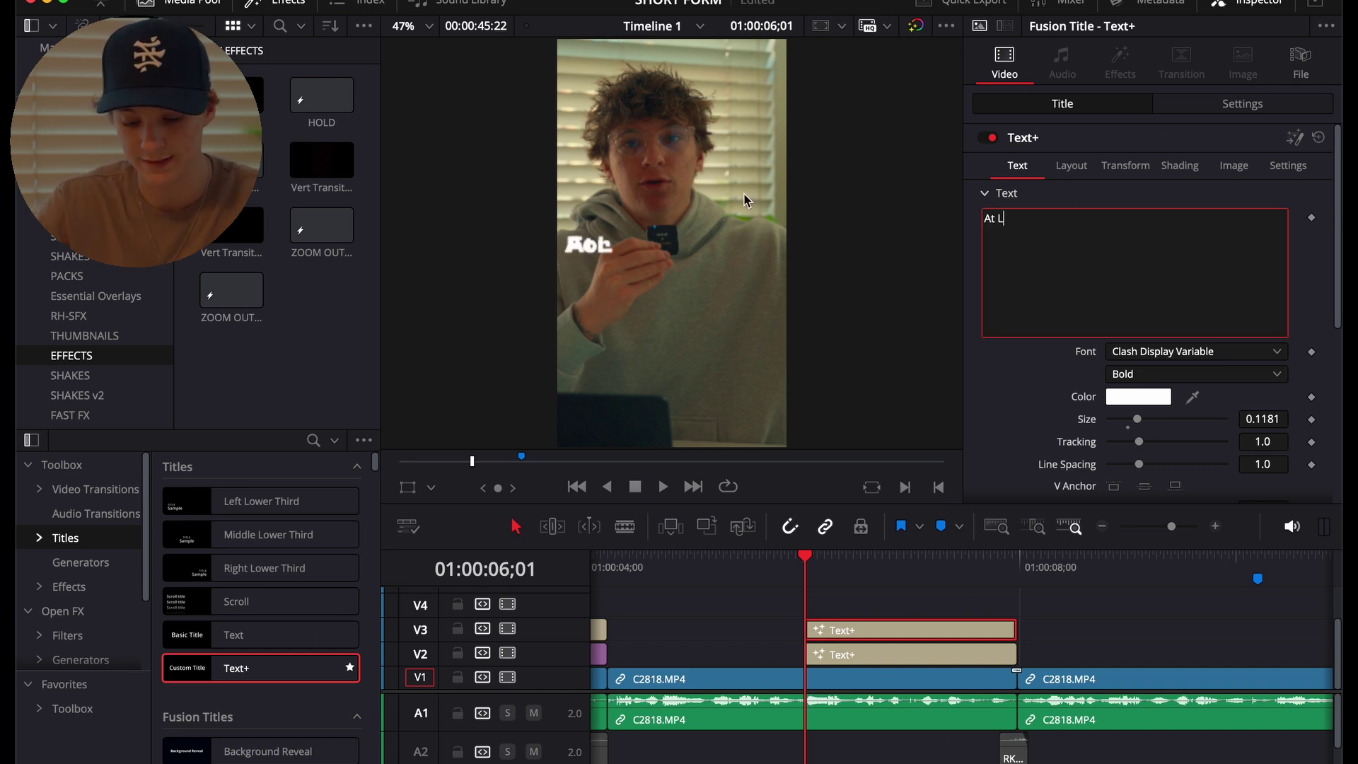
pyautogui.write('east')
pyautogui.click(1071, 166)
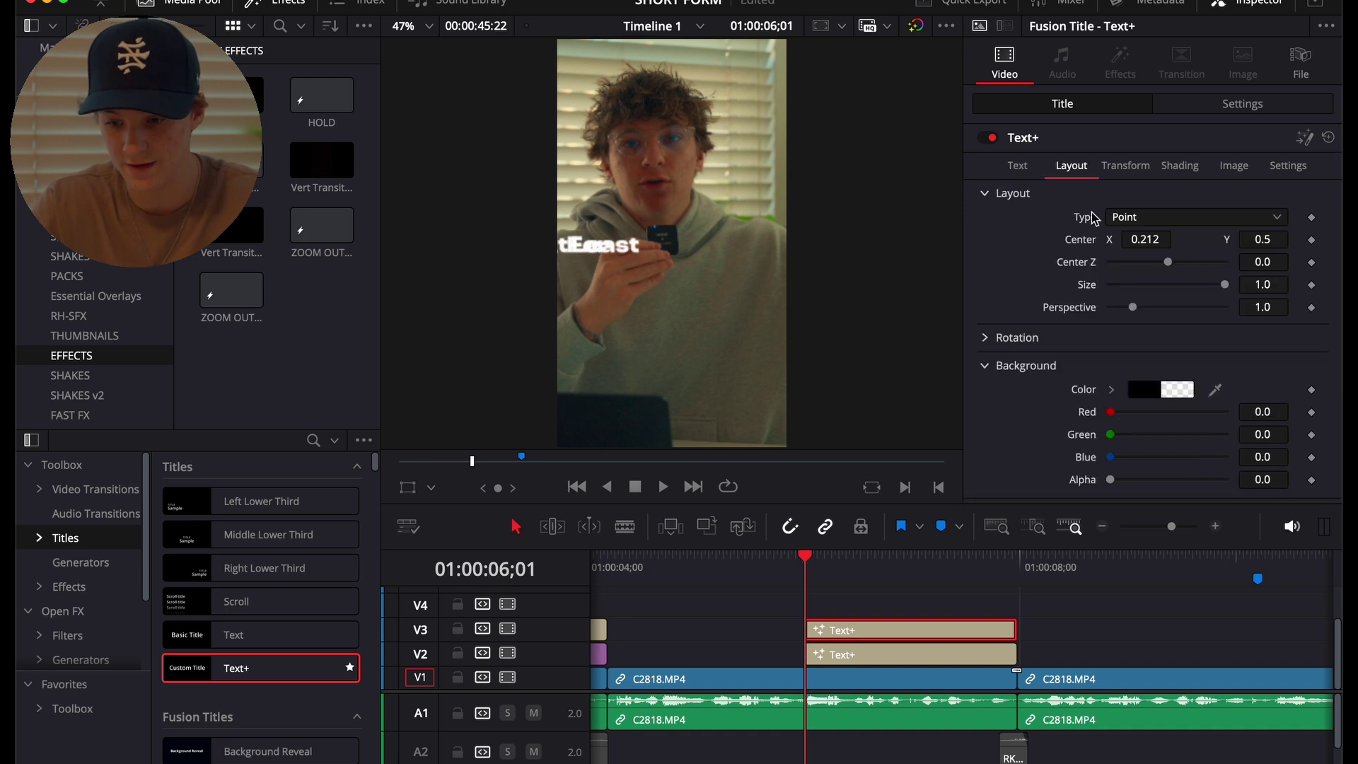
pyautogui.moveTo(1131, 243); pyautogui.dragTo(1159, 243)
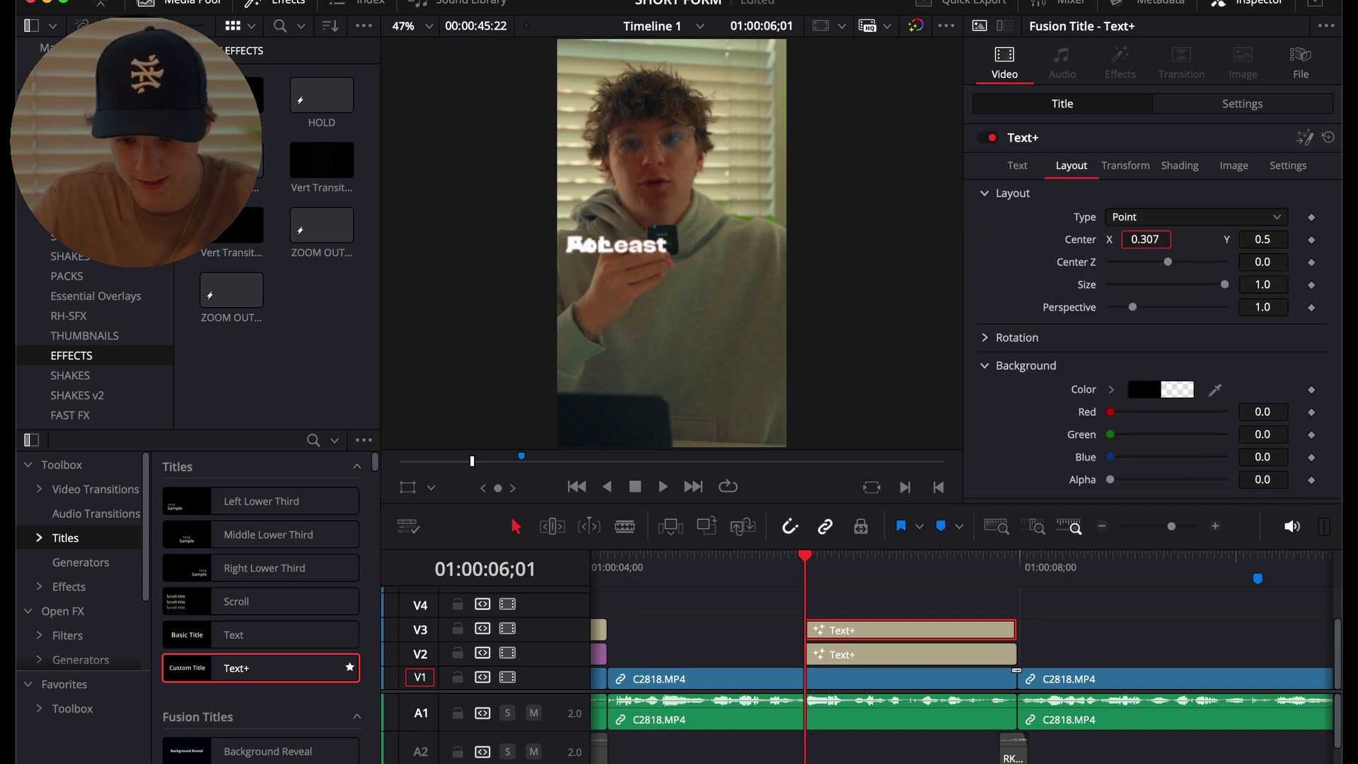
# Lower the "At Least" title to Center Y 0.457 and duplicate it onto track V4.
pyautogui.moveTo(1264, 252); pyautogui.dragTo(1273, 247)
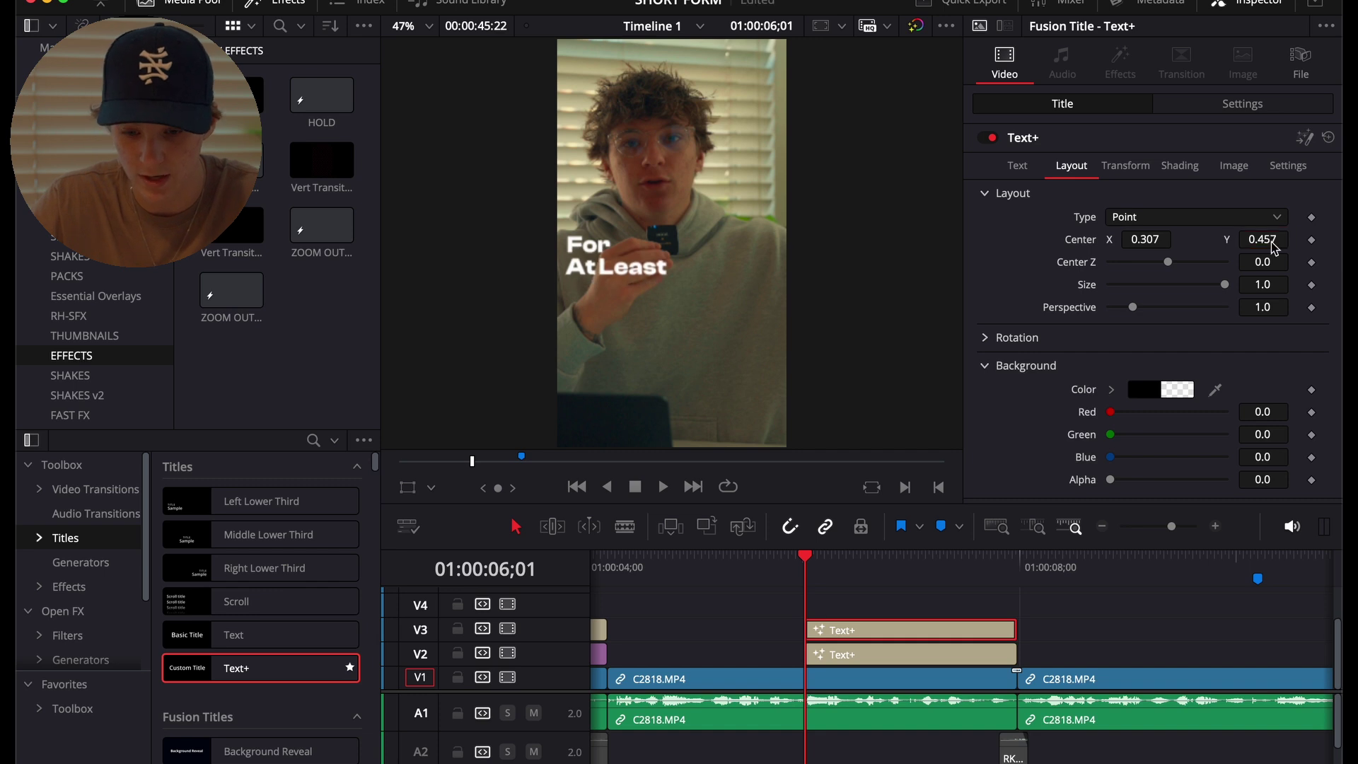
pyautogui.scroll(1, 828, 637)
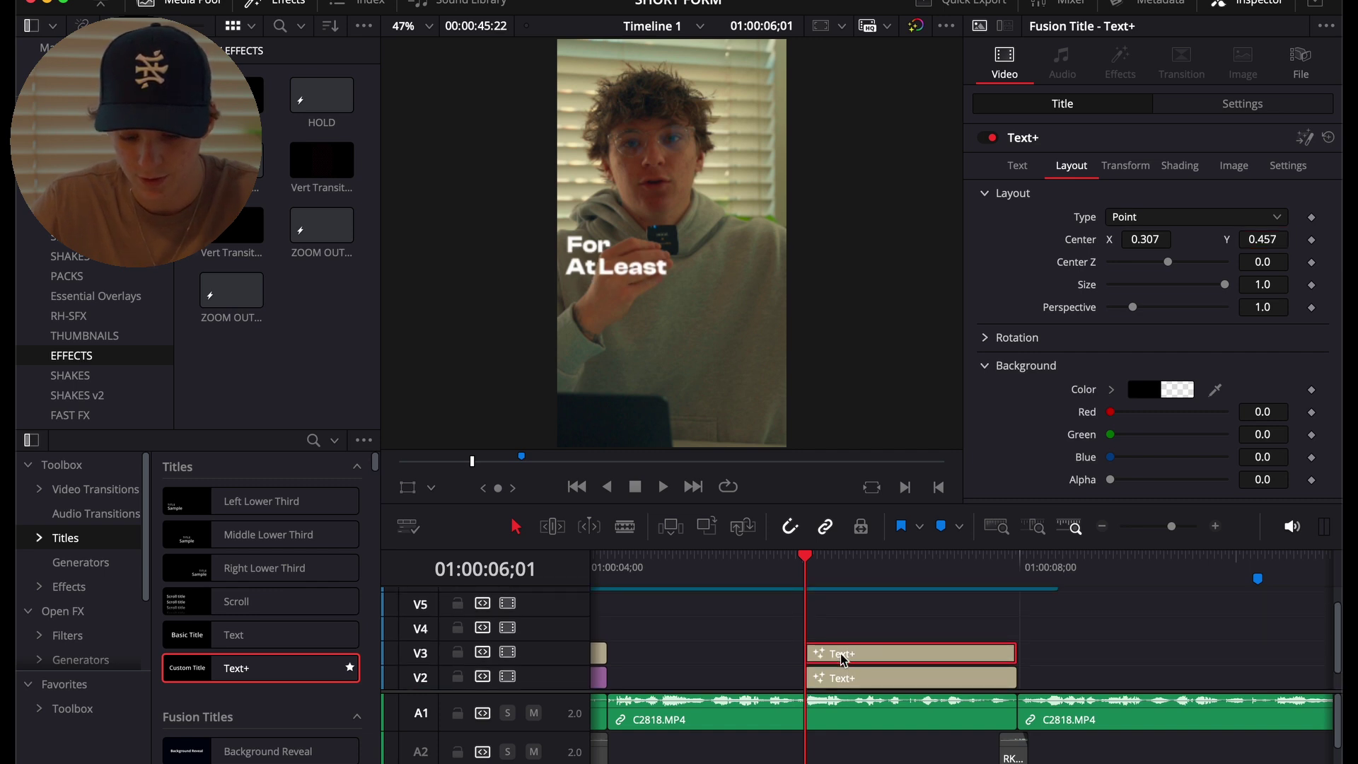
pyautogui.moveTo(843, 654); pyautogui.dragTo(844, 641)
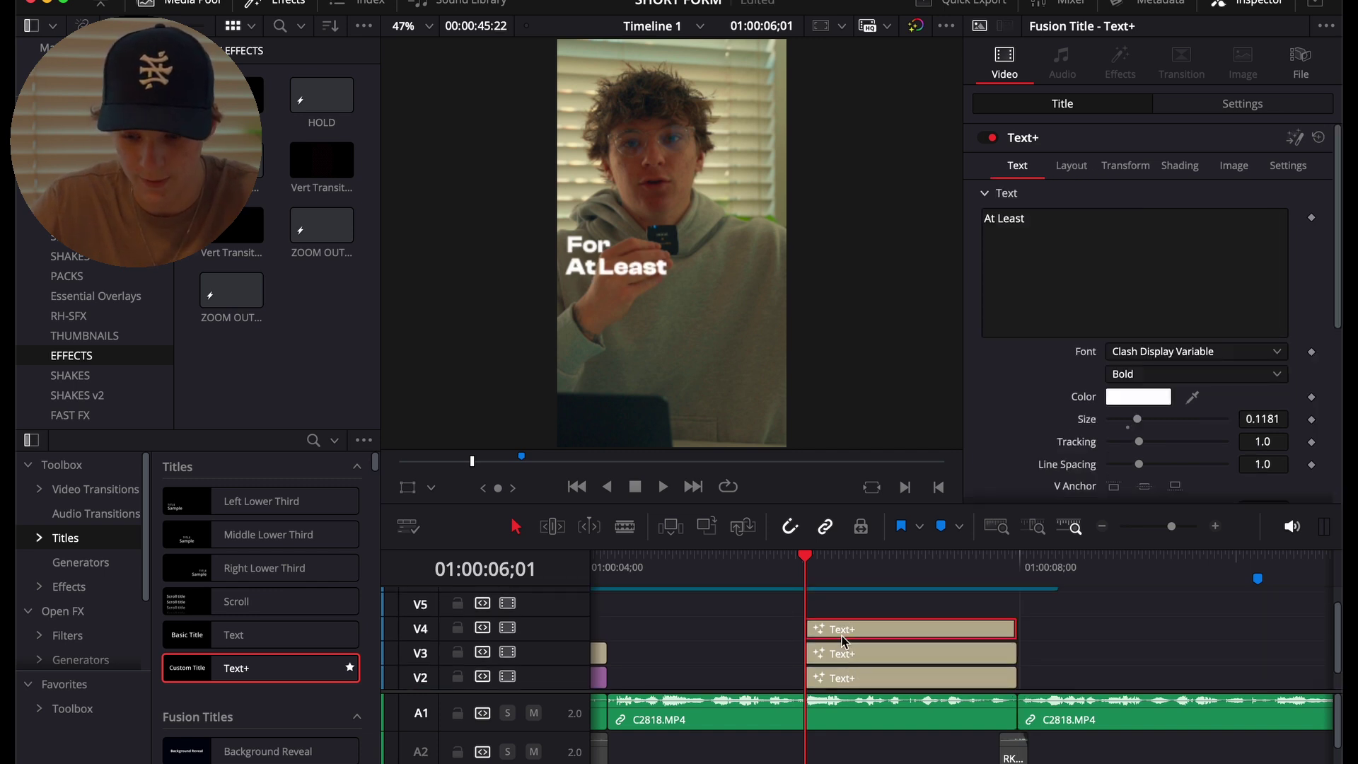
# Change the V4 copy's text to "3-4" and its font to 911 Porscha Semi-Italic.
pyautogui.press('space')
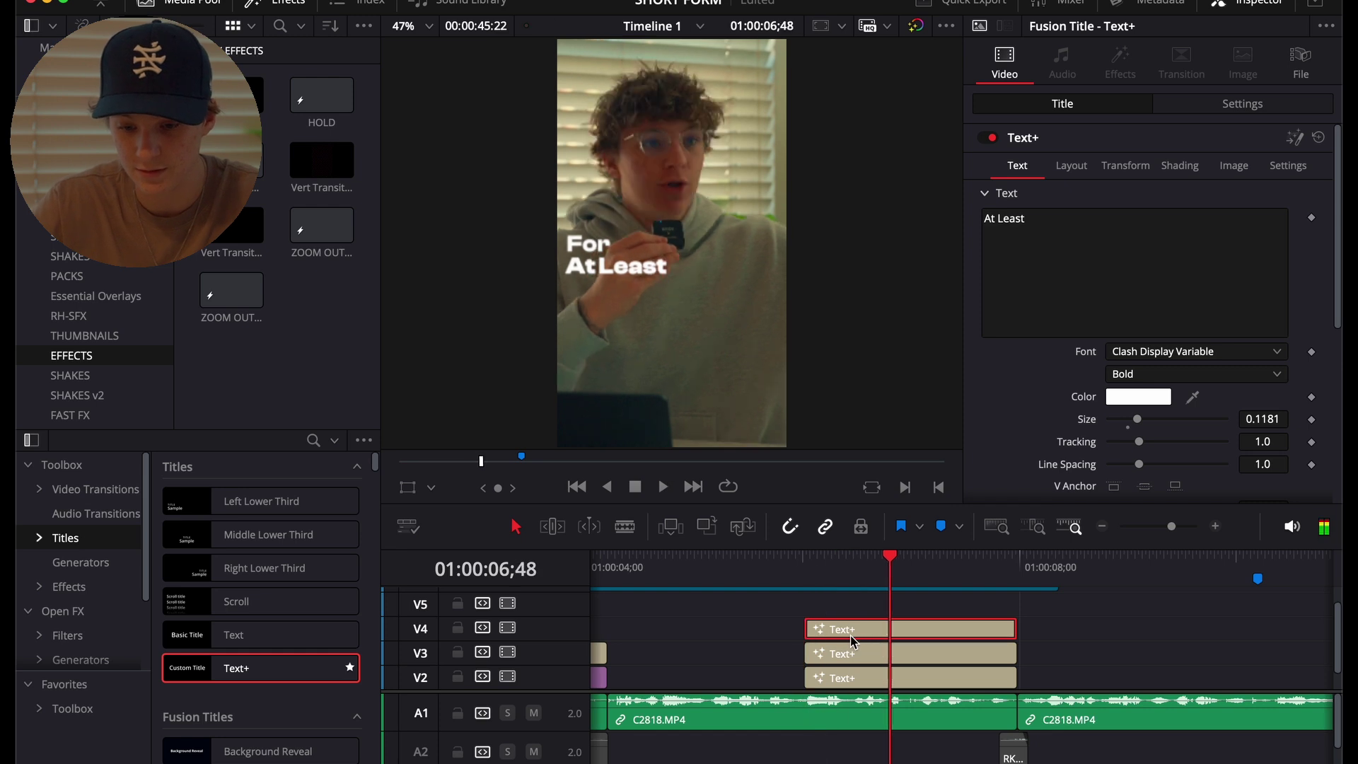
pyautogui.press('space')
pyautogui.click(1061, 223)
pyautogui.press('super+a')
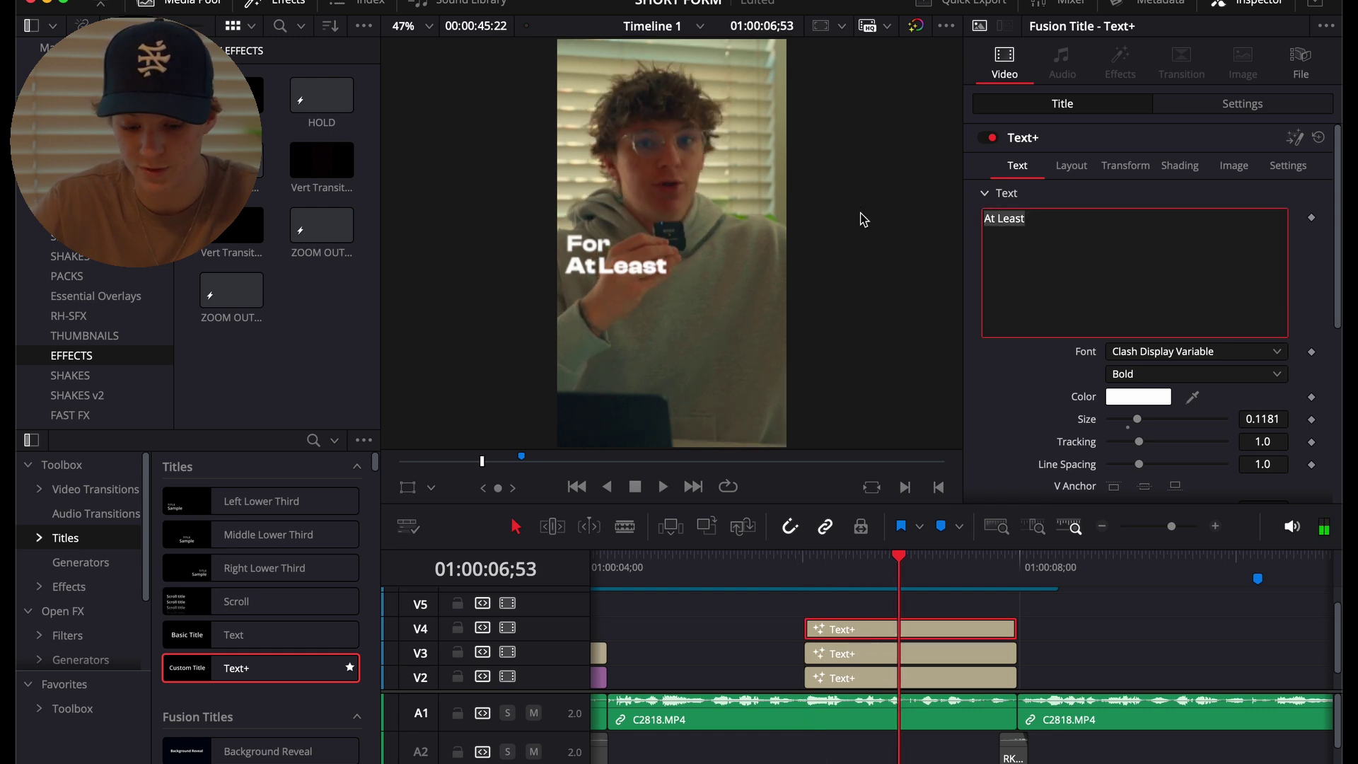
pyautogui.write('3-4')
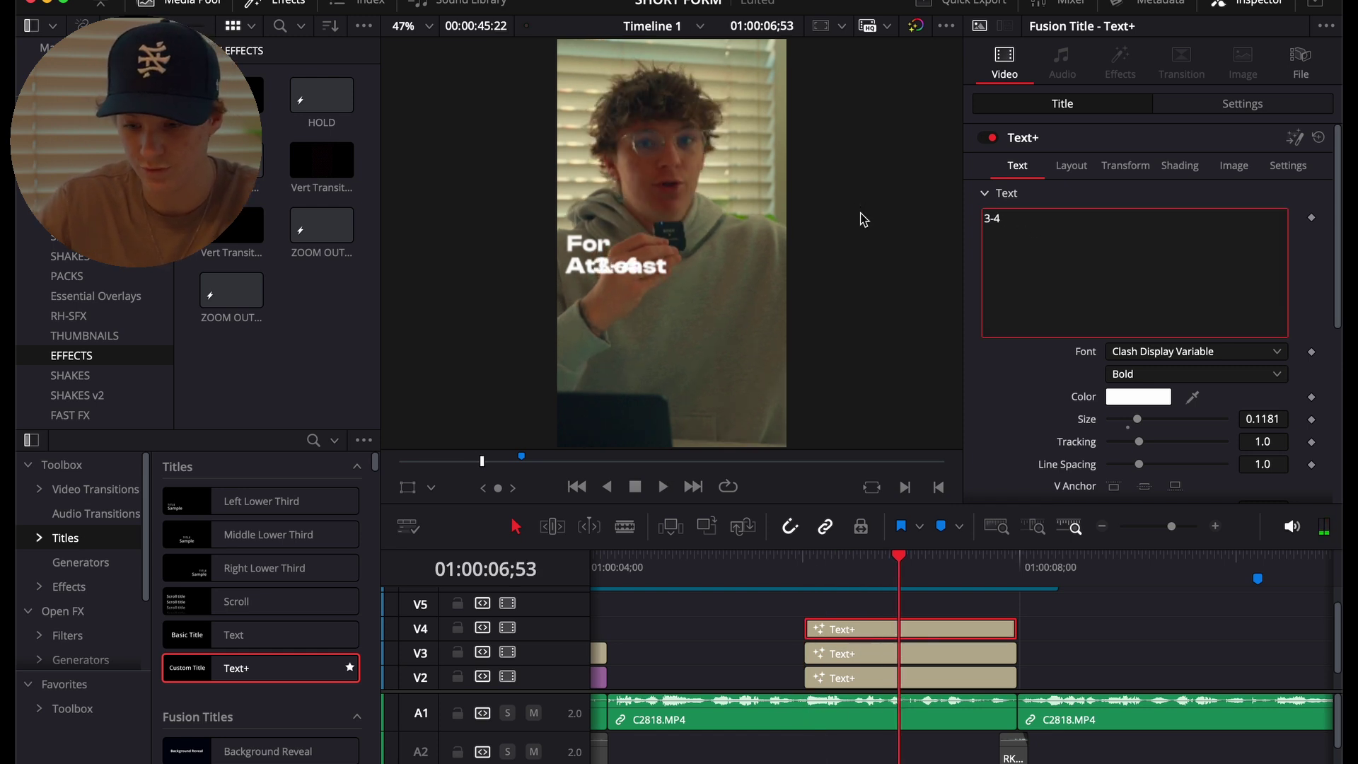
pyautogui.click(1146, 356)
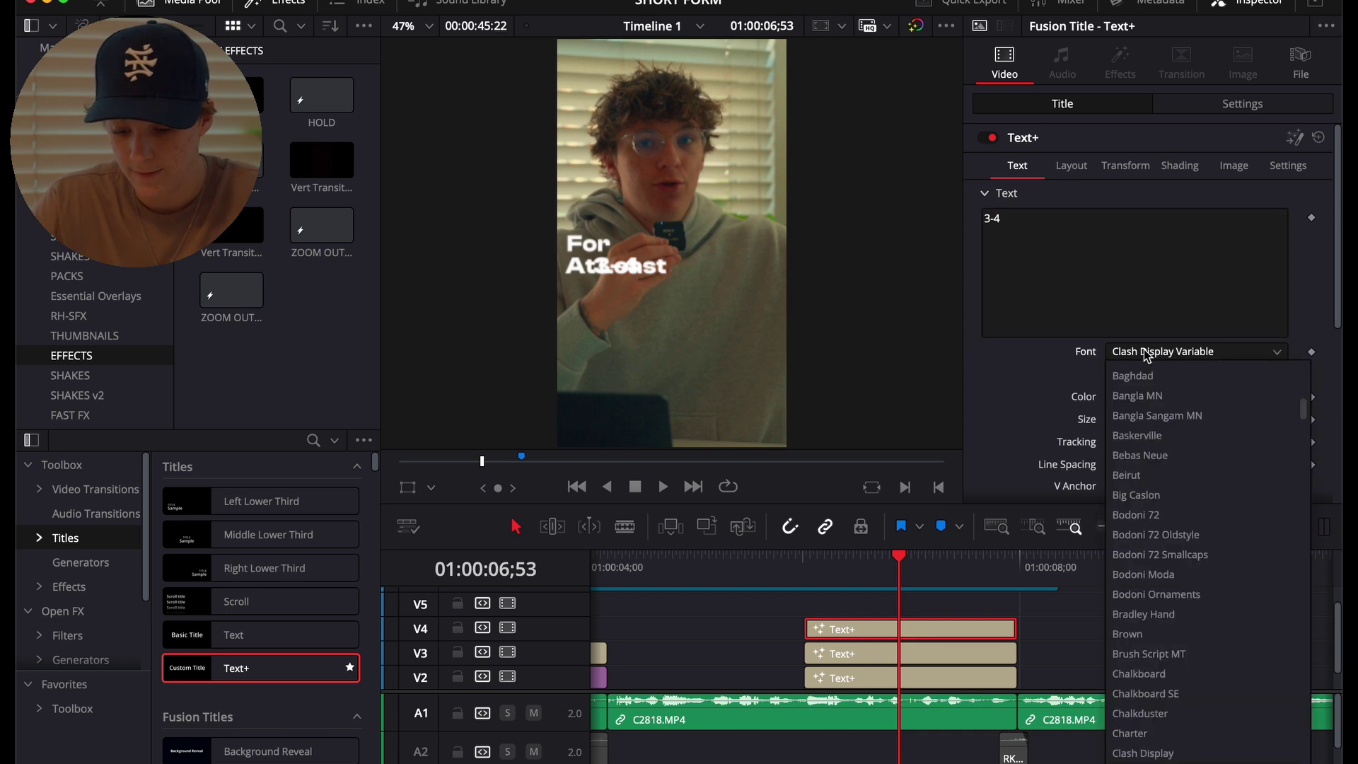
pyautogui.click(1153, 376)
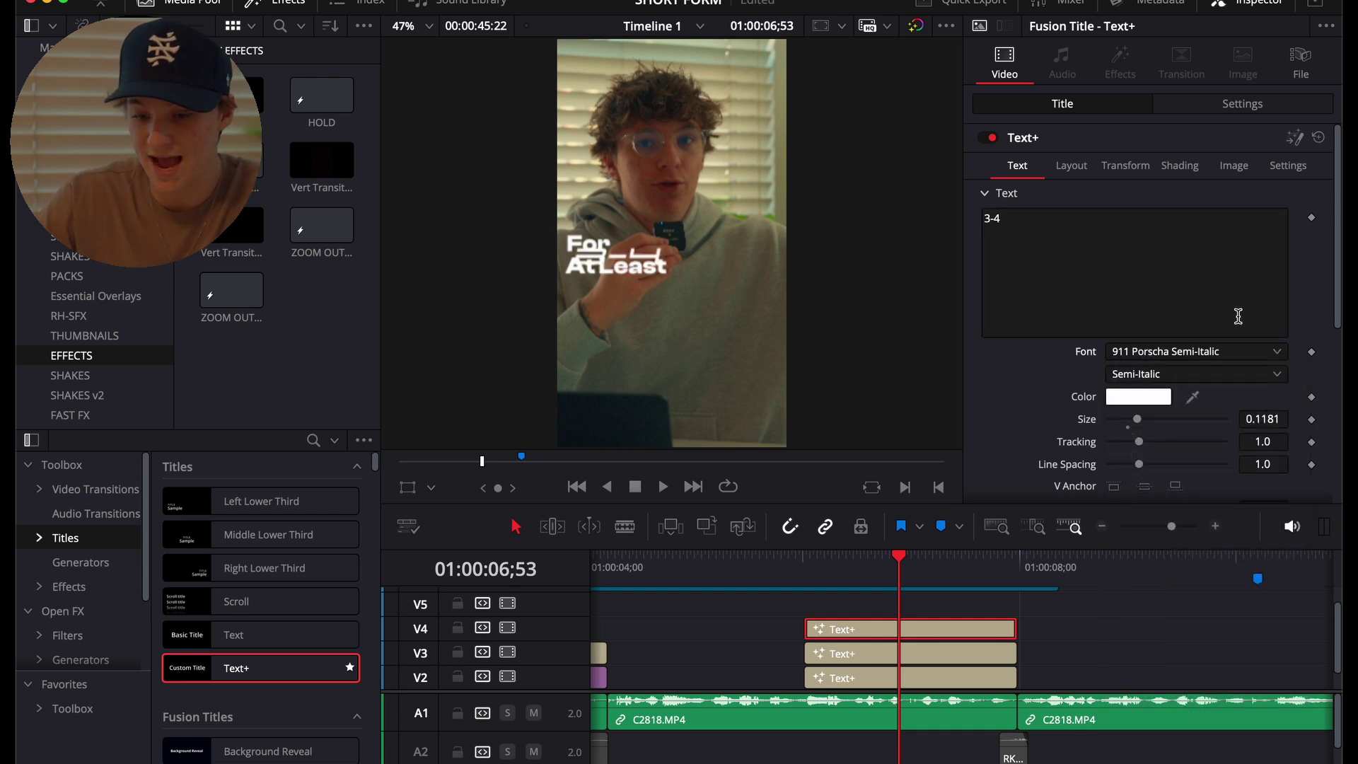
# Position the "3-4" title with its Center at X 0.635 and Y 0.4.
pyautogui.click(1071, 165)
pyautogui.moveTo(1264, 239); pyautogui.dragTo(1248, 239)
pyautogui.moveTo(1146, 241)
pyautogui.mouseDown()
pyautogui.moveTo(1236, 239)
pyautogui.moveTo(1141, 245)
pyautogui.mouseUp()
pyautogui.moveTo(1266, 240); pyautogui.dragTo(1270, 247)
pyautogui.moveTo(1126, 239)
pyautogui.mouseDown()
pyautogui.moveTo(1110, 239)
pyautogui.moveTo(1136, 241)
pyautogui.mouseUp()
# Compare the caption with the "3-4" title on V4 disabled and enabled.
pyautogui.click(868, 652)
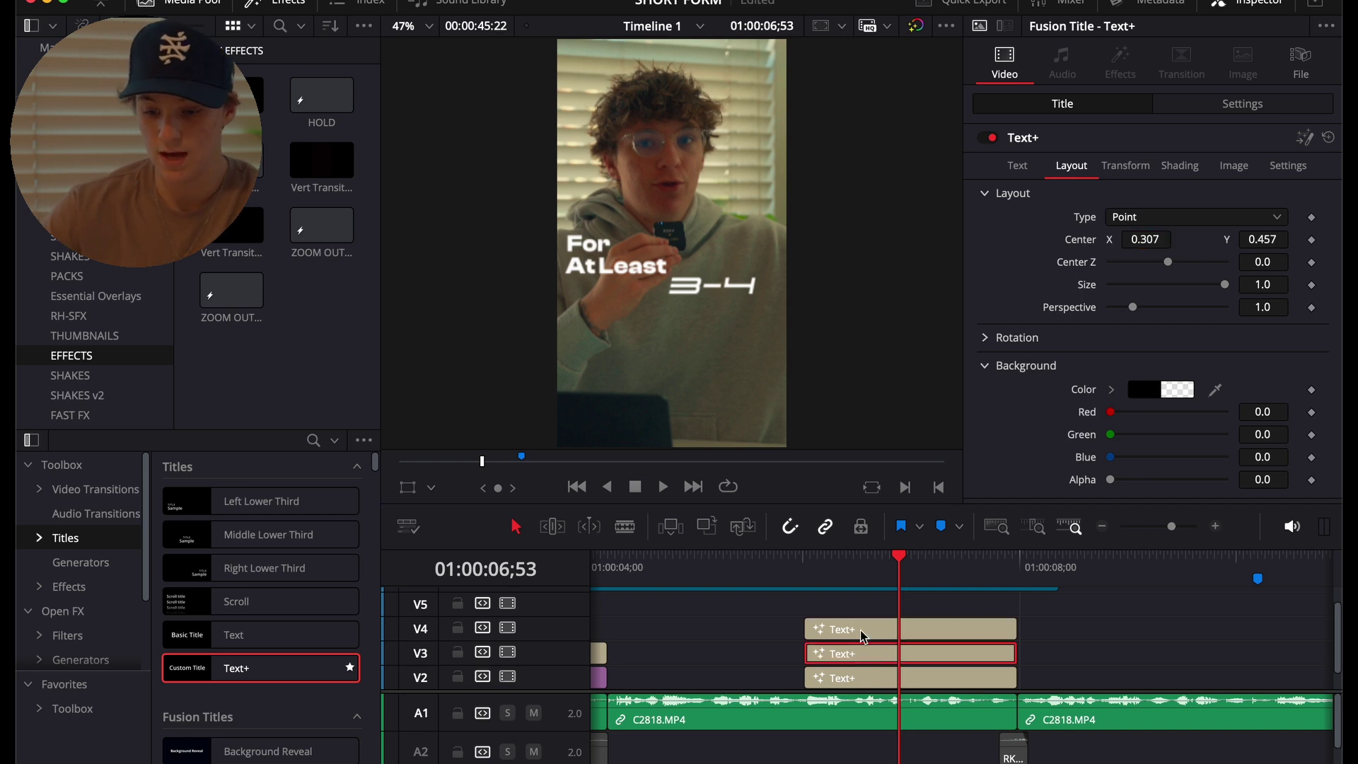
pyautogui.click(856, 631)
pyautogui.press('d')
pyautogui.press('d')
pyautogui.press('d')
pyautogui.press('d')
pyautogui.press('d')
pyautogui.press('d')
pyautogui.press('d')
pyautogui.press('d')
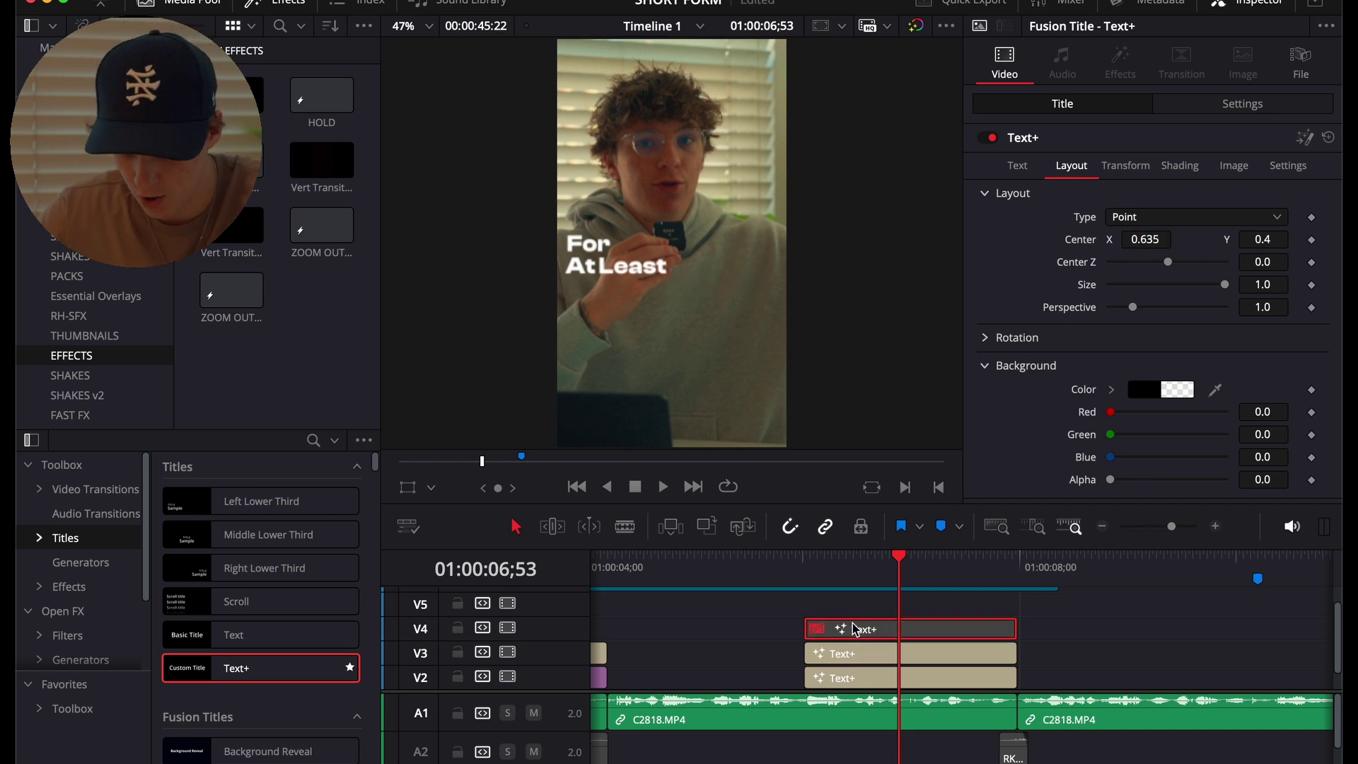
# Duplicate the "At Least" title from V3 onto track V5 and change the copy's text to "Months".
pyautogui.click(856, 649)
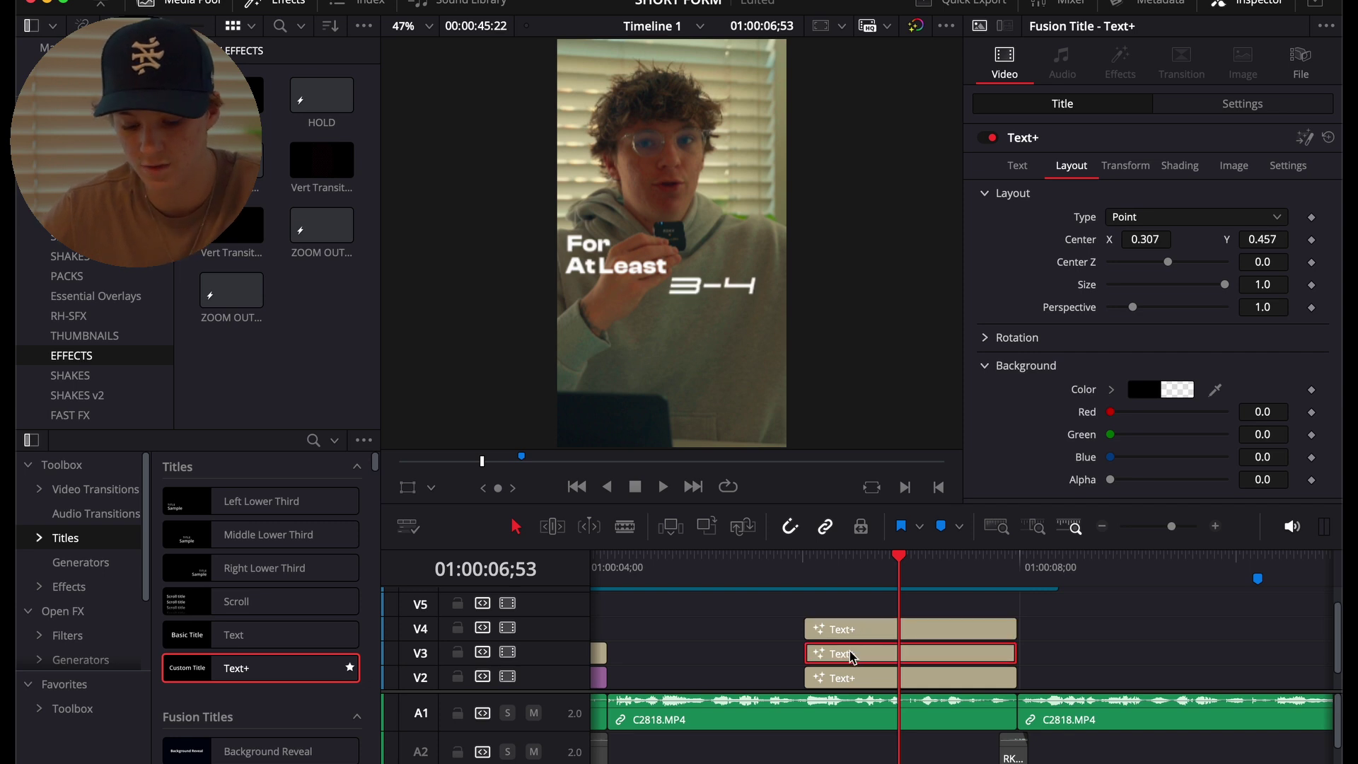
pyautogui.moveTo(853, 656); pyautogui.dragTo(851, 616)
pyautogui.tripleClick(1104, 230)
pyautogui.write('Months')
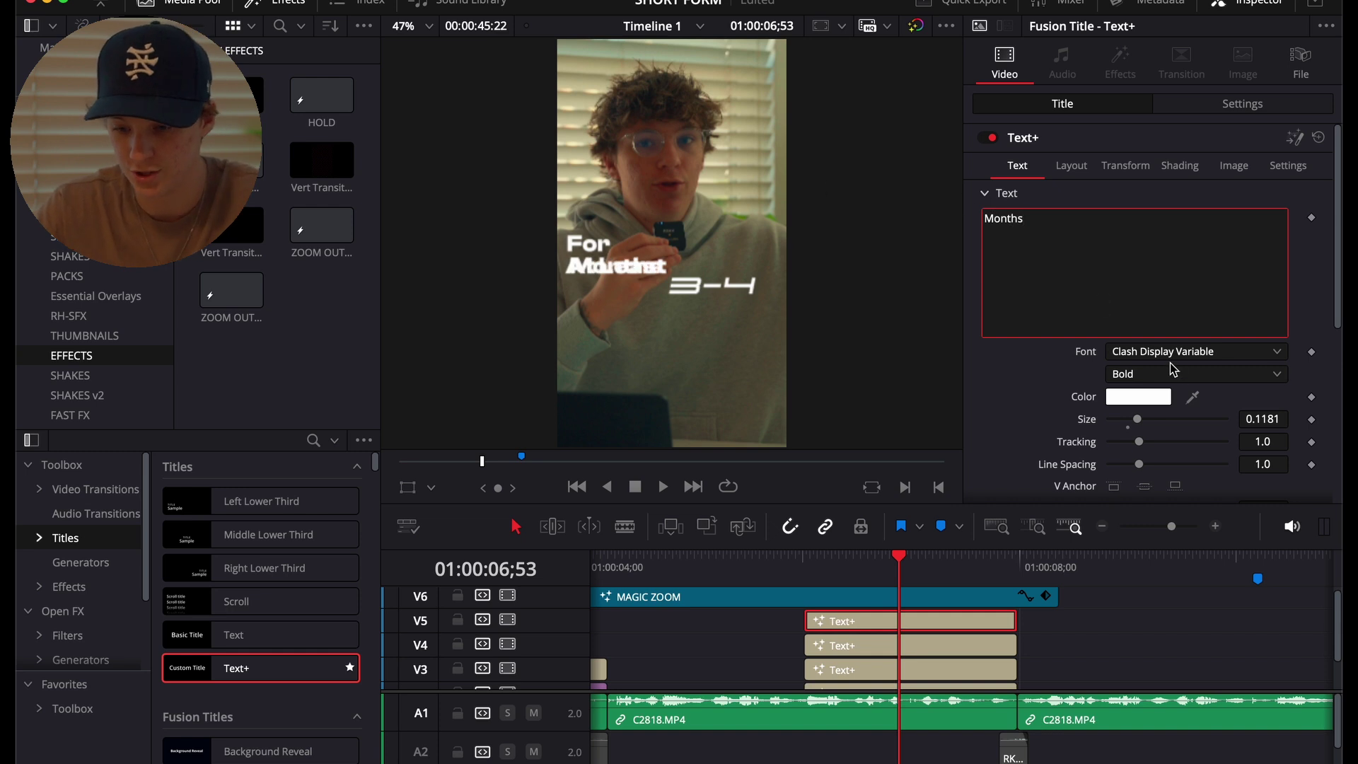
# Style the "Months" title in Gotham Ultra Italic at size 0.2047, with its Center at X 0.5 and Y 0.275.
pyautogui.click(1155, 357)
pyautogui.scroll(-10, 1152, 353)
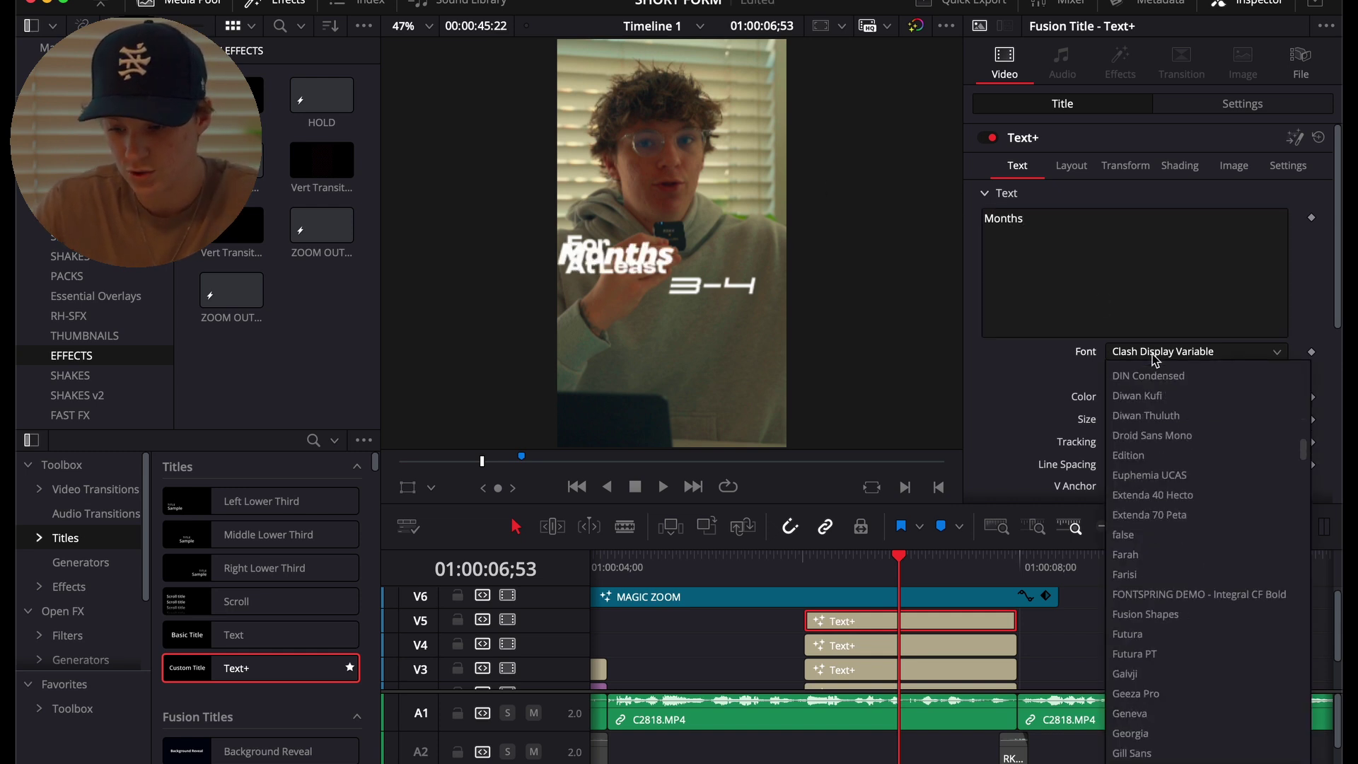
pyautogui.click(1152, 354)
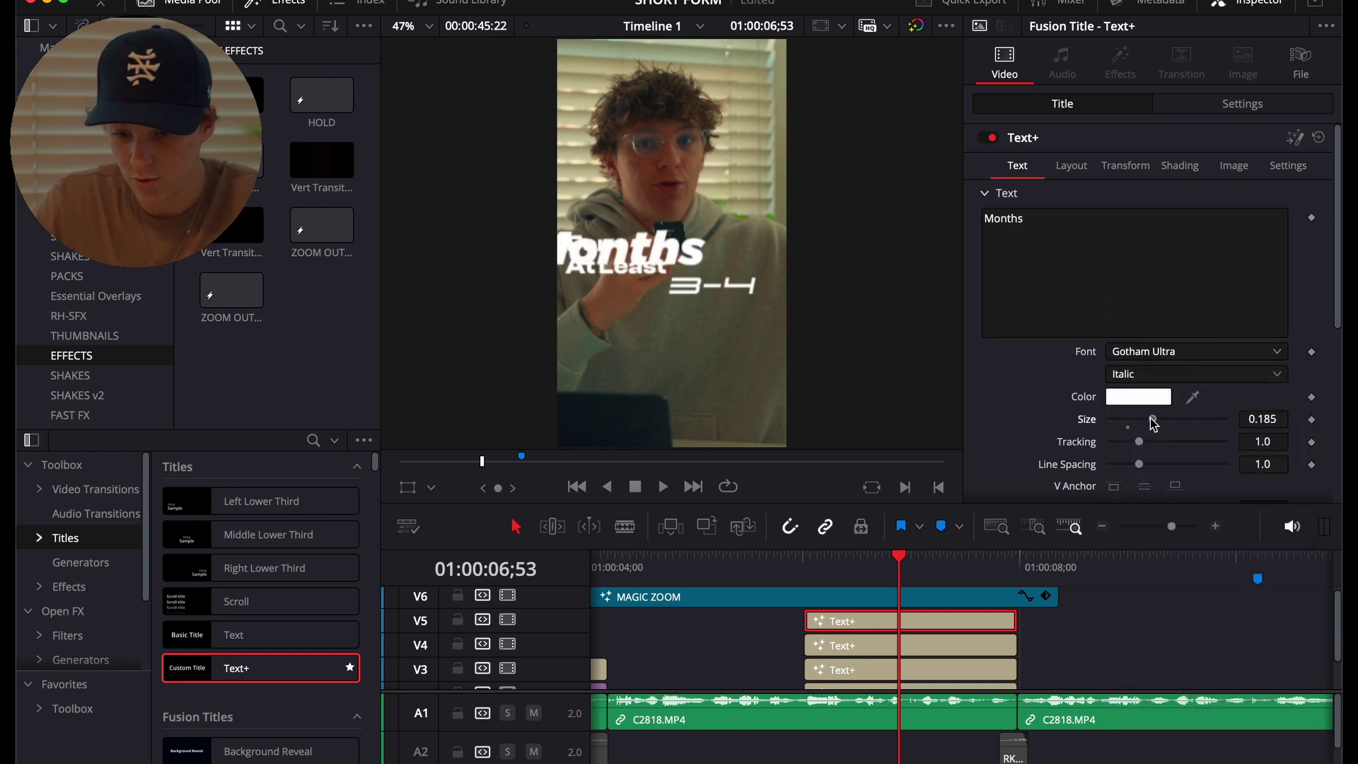
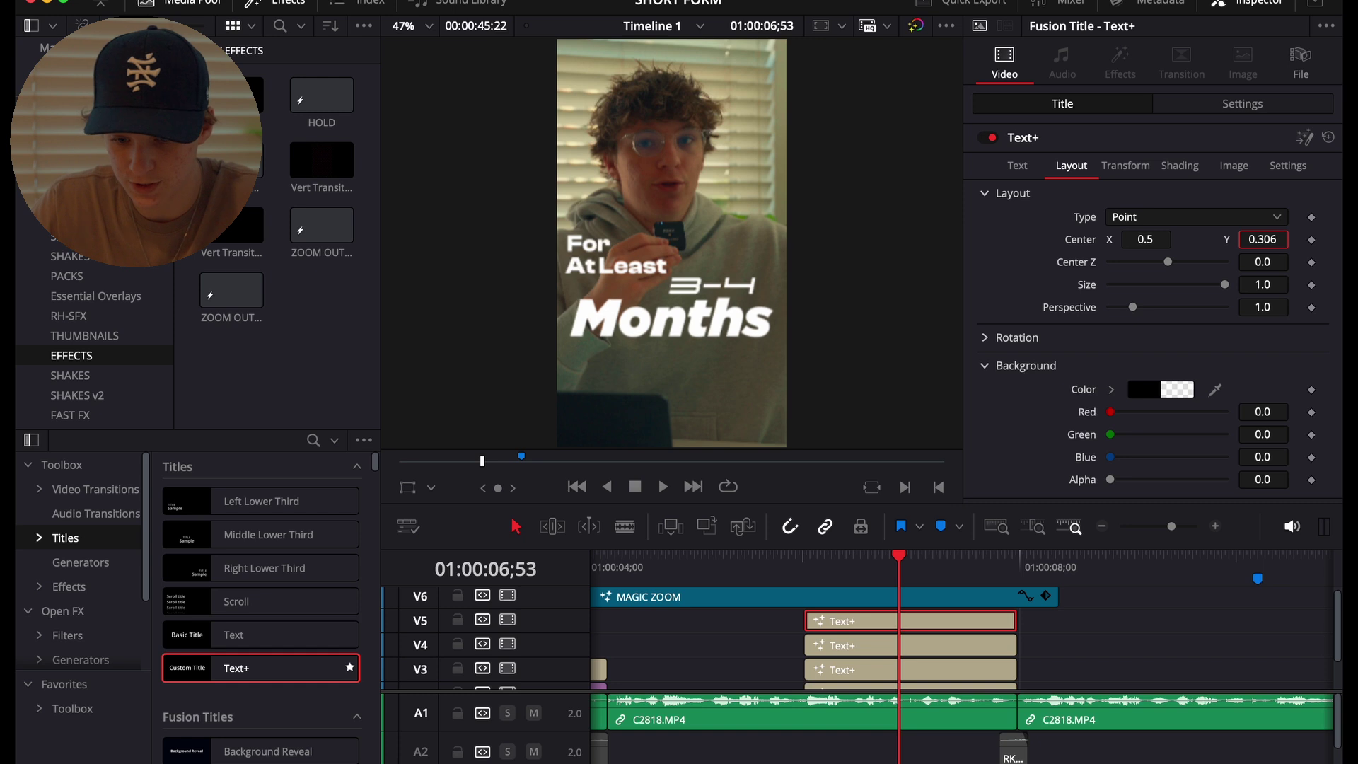
# Compare the captions with the MAGIC ZOOM clip on V6 on and off, leaving the clip disabled.
pyautogui.click(879, 598)
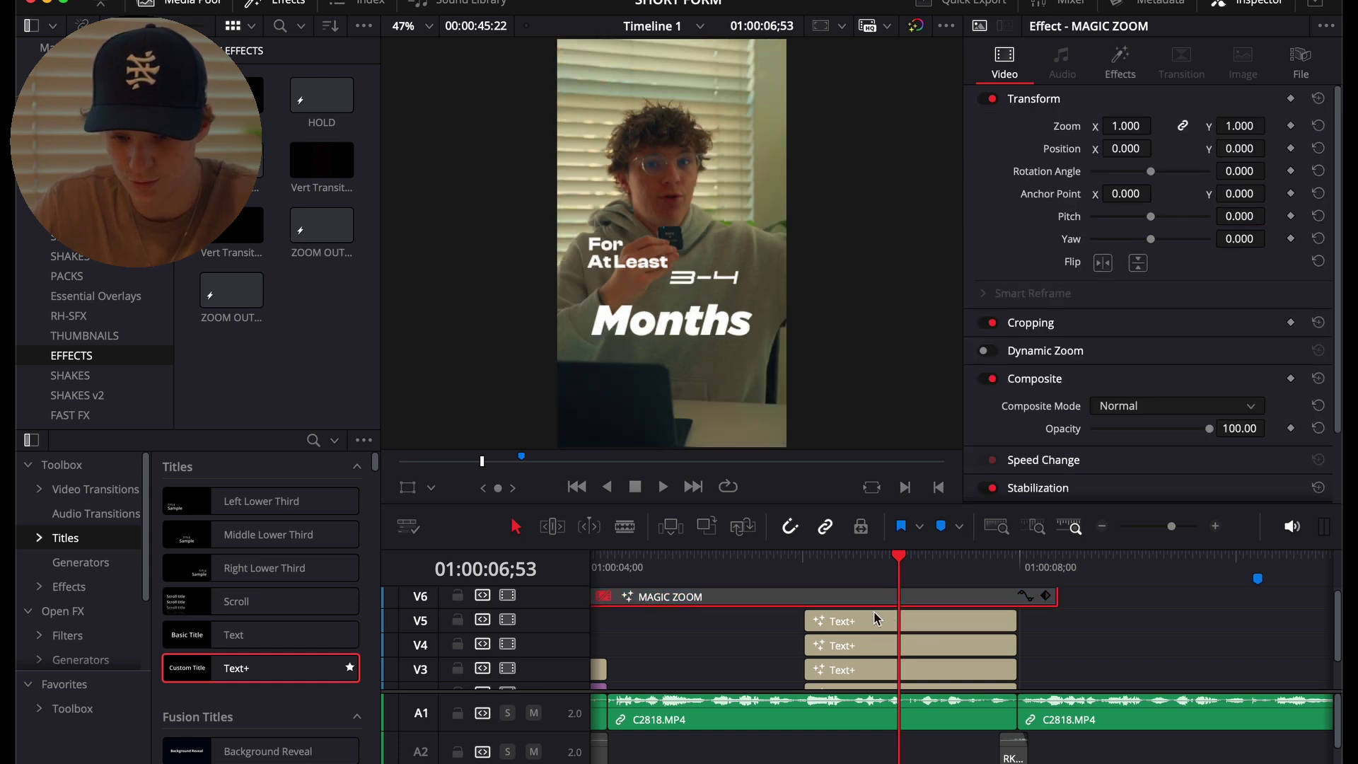
pyautogui.press('d')
pyautogui.press('d')
pyautogui.press('d')
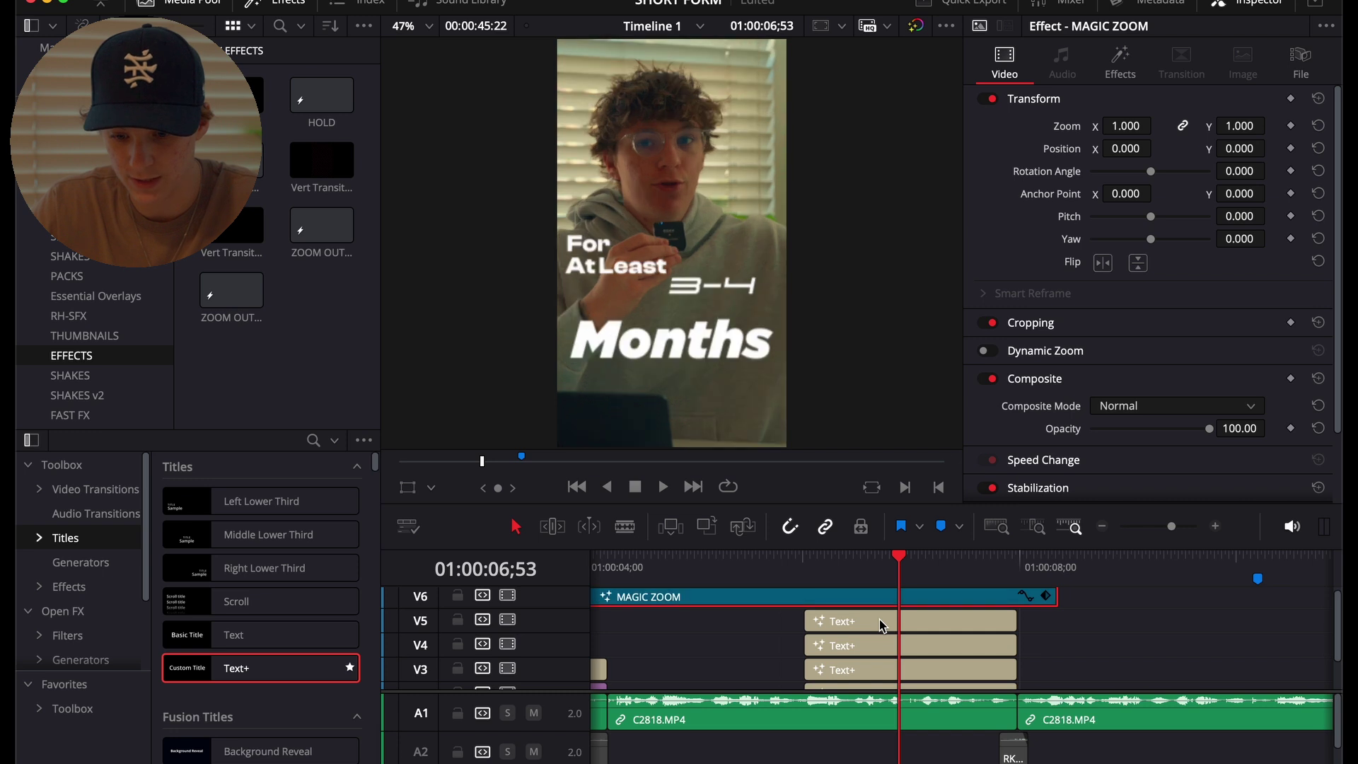
pyautogui.press('d')
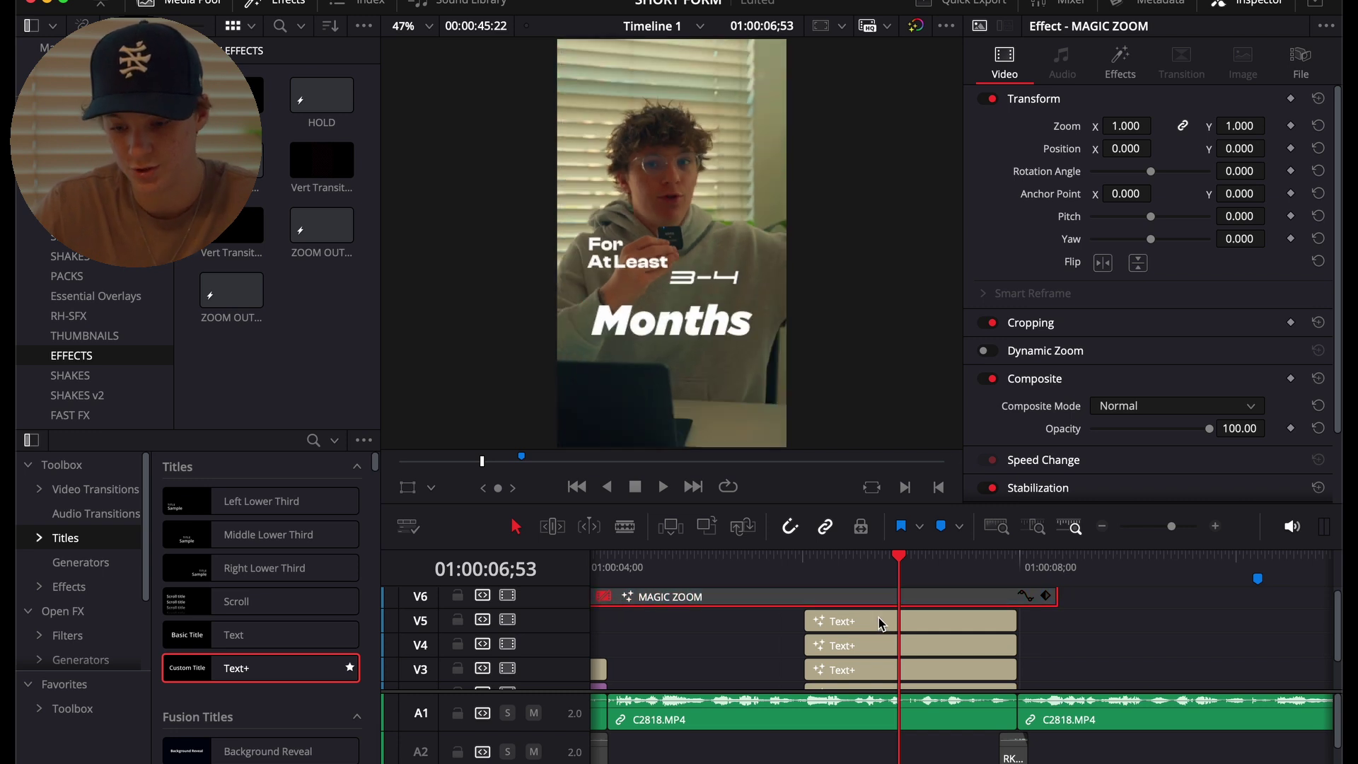
# Open the "Months" title in Fusion and apply Character Level Styling to its text.
pyautogui.click(879, 618)
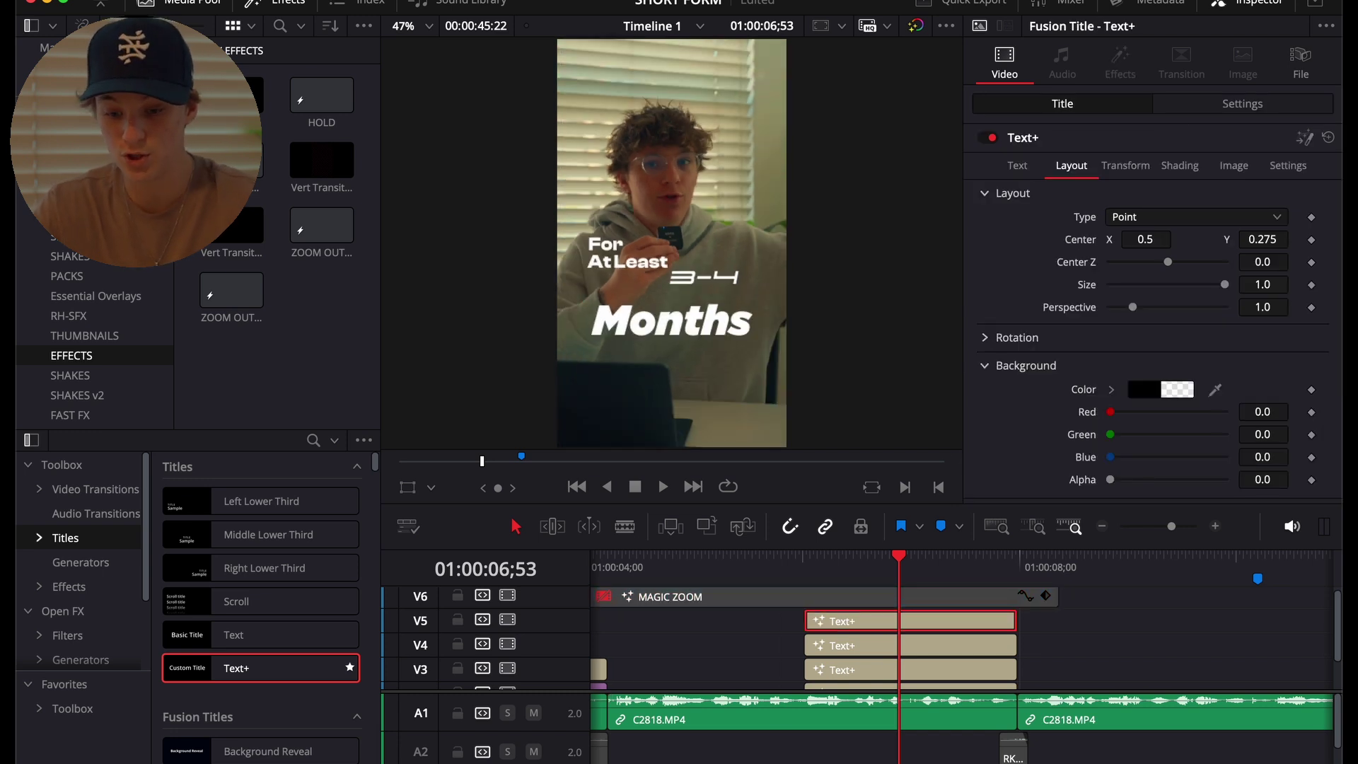
pyautogui.hotkey('shift', '5')
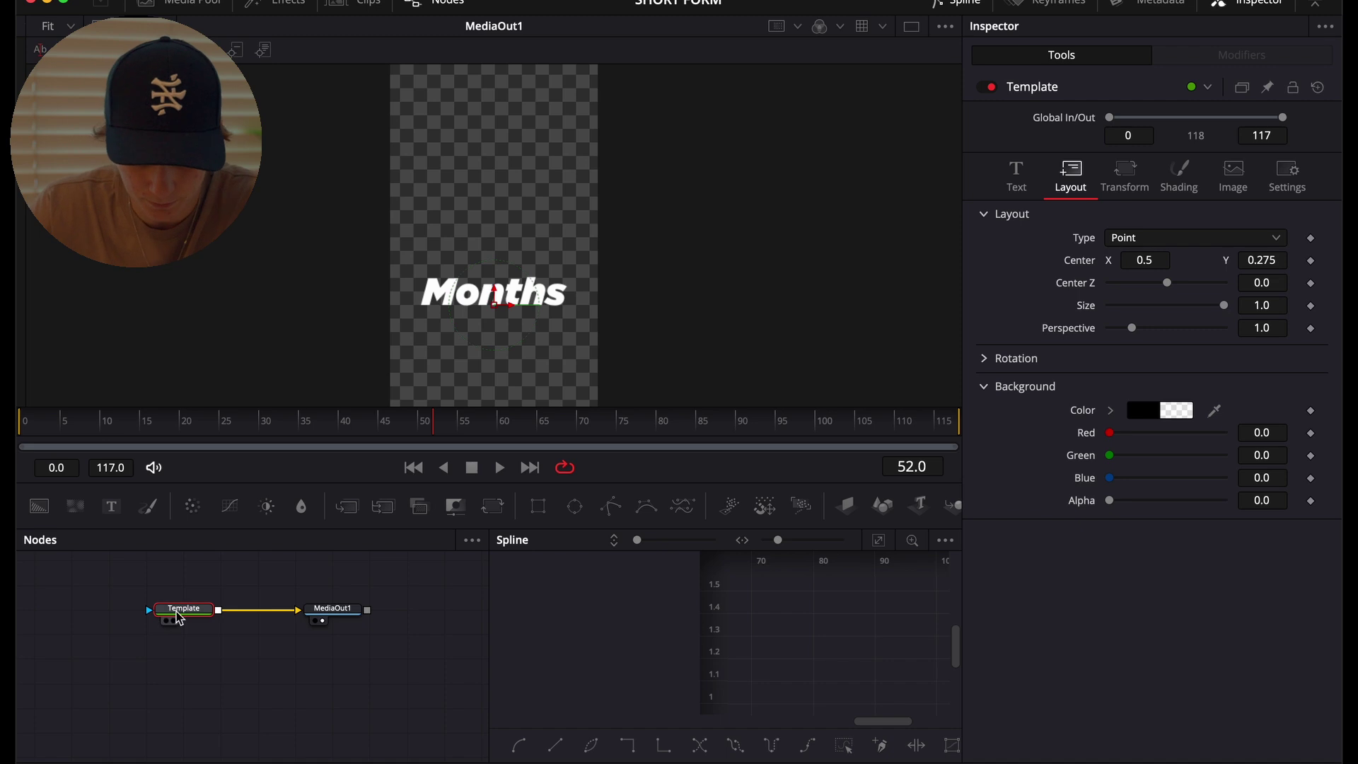
pyautogui.click(1022, 170)
pyautogui.rightClick(1078, 286)
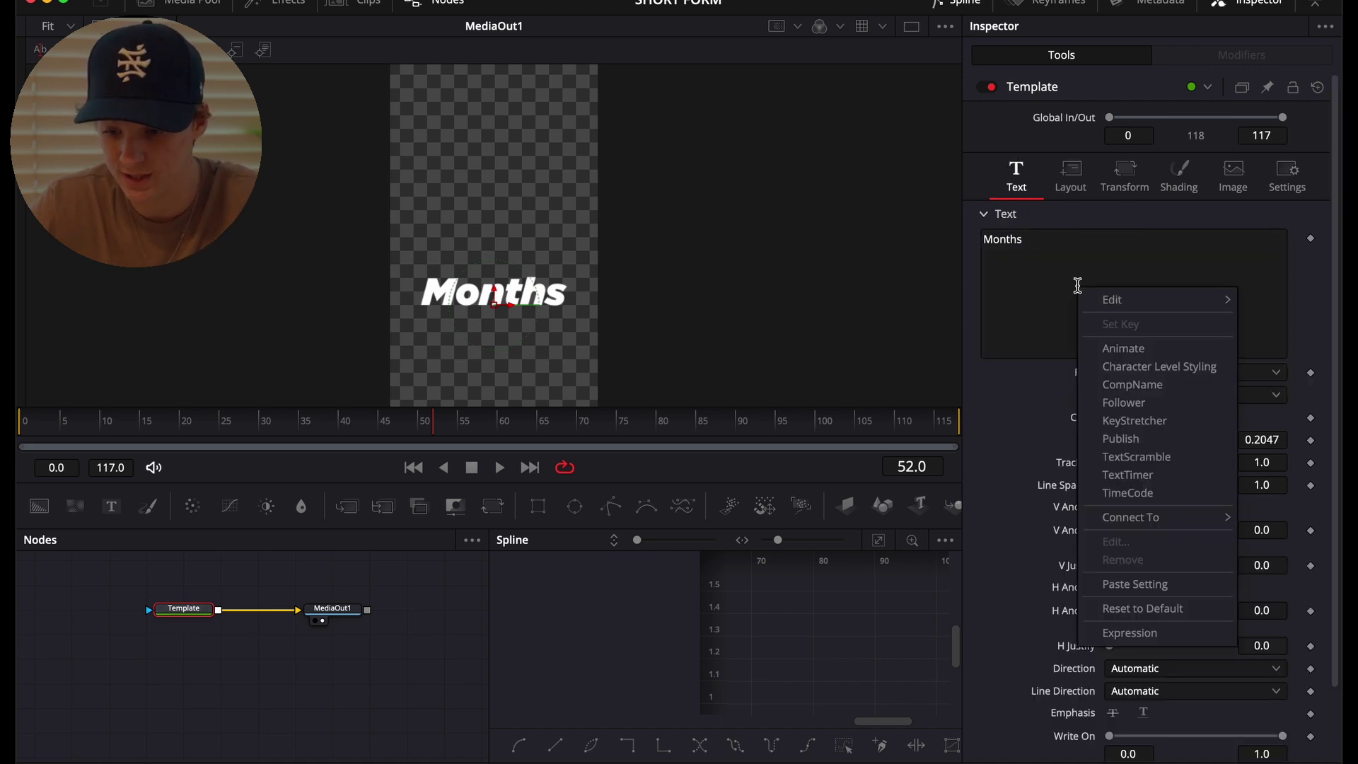
pyautogui.click(1146, 367)
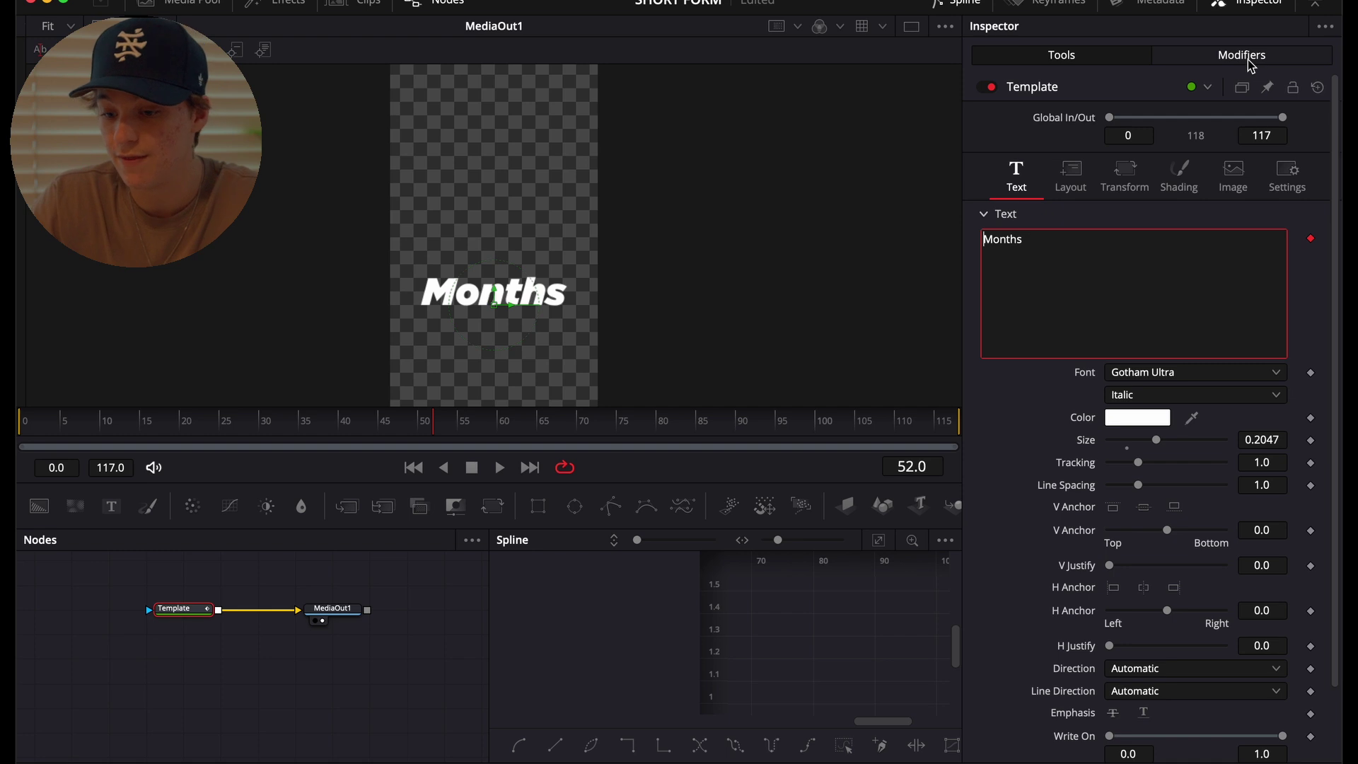
# Enlarge only the letter "M" to size 0.394 through the character styling modifier and return to the timeline.
pyautogui.click(1250, 60)
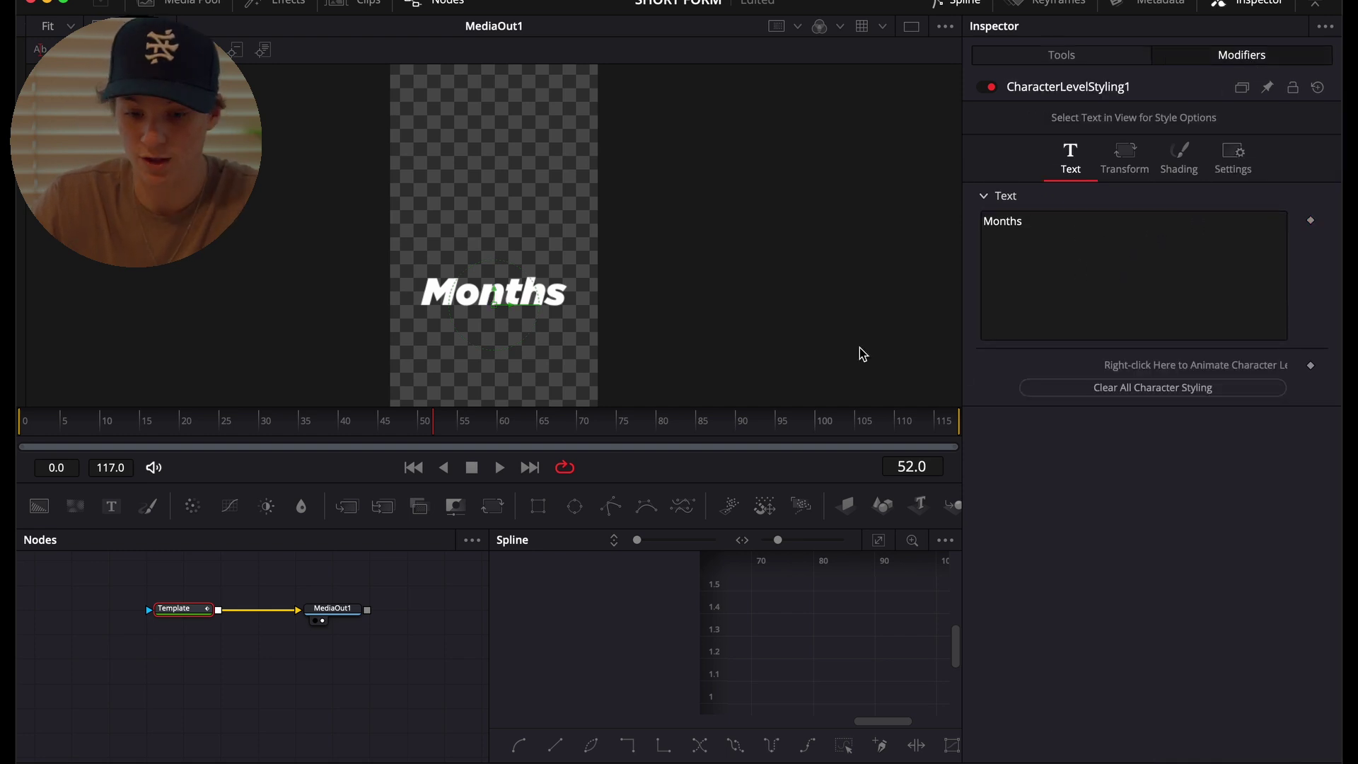
pyautogui.moveTo(416, 266); pyautogui.dragTo(449, 326)
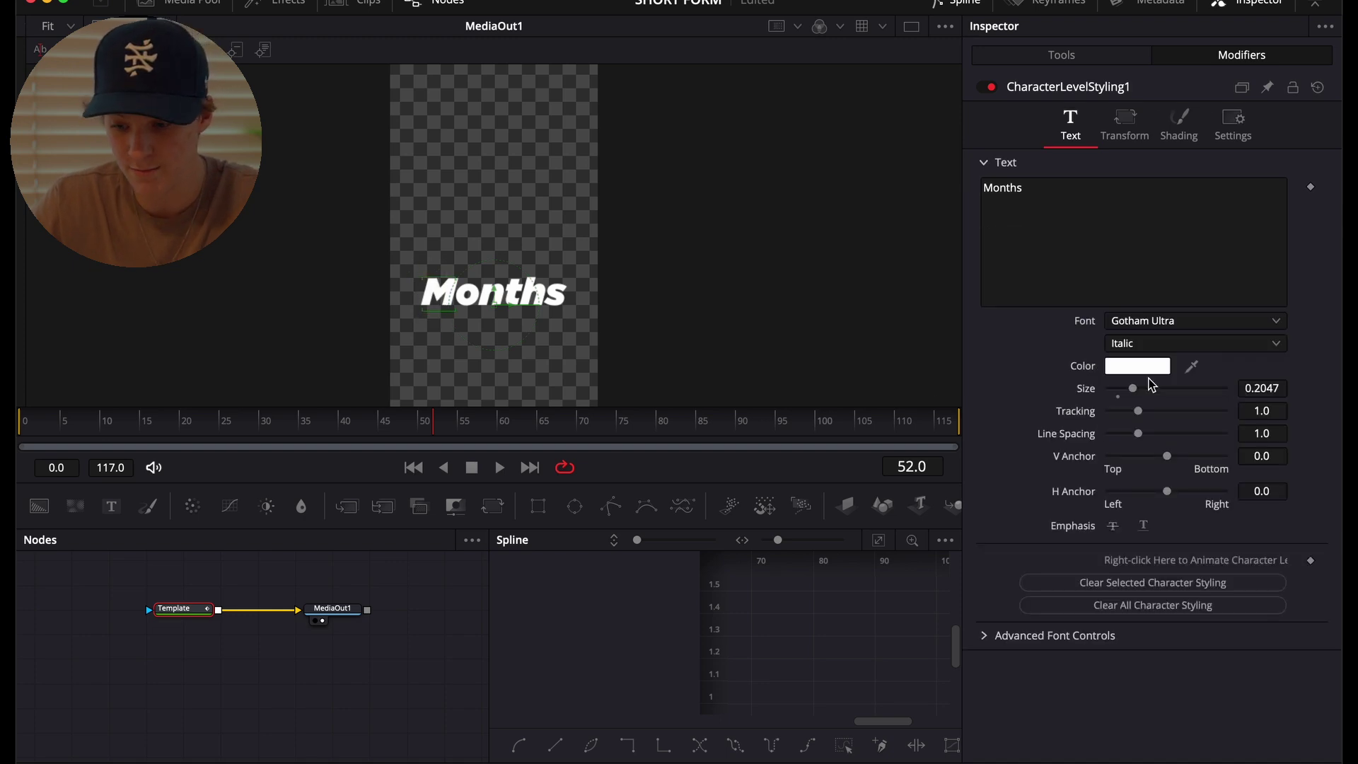
pyautogui.moveTo(1133, 393); pyautogui.dragTo(1156, 394)
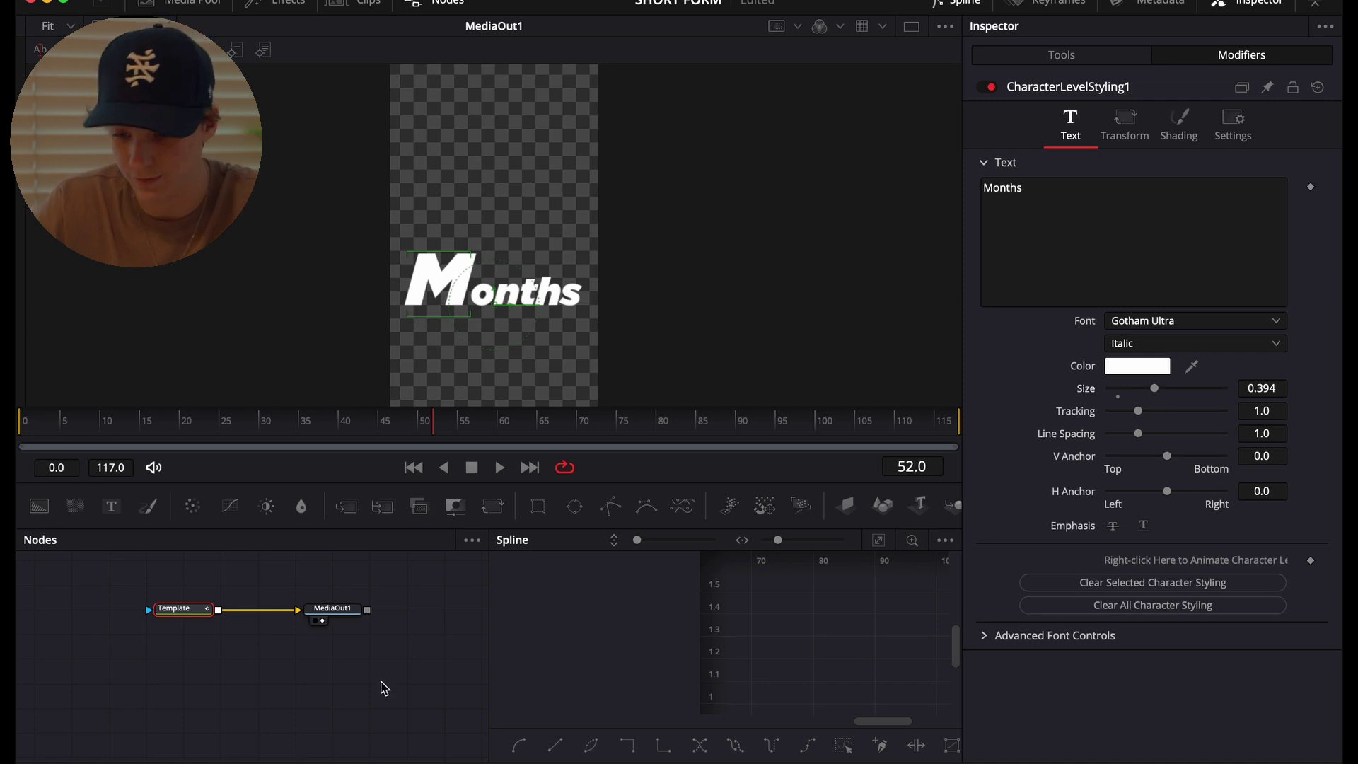
pyautogui.click(181, 609)
pyautogui.hotkey('shift', '4')
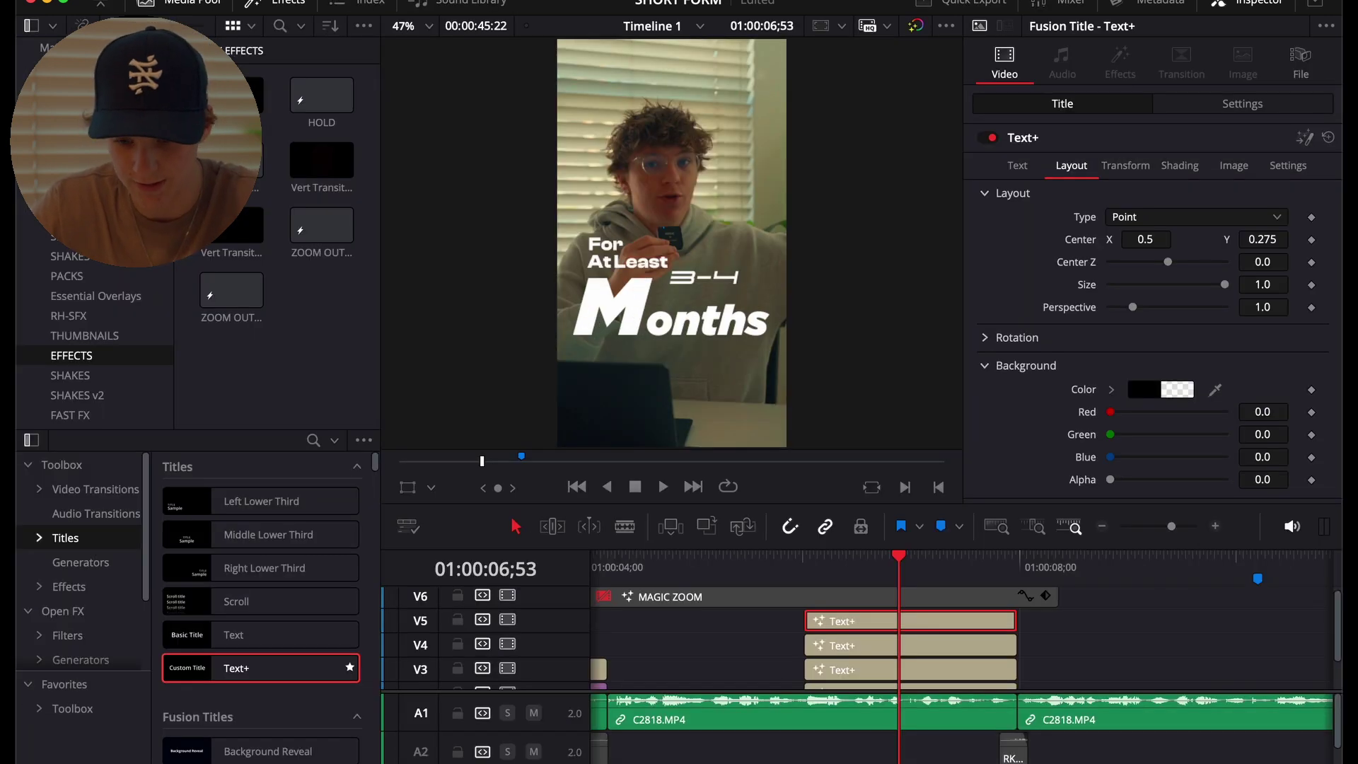
# Set the "Months" title's overall size to 0.1614, previewing it with the MAGIC ZOOM clip disabled.
pyautogui.click(889, 597)
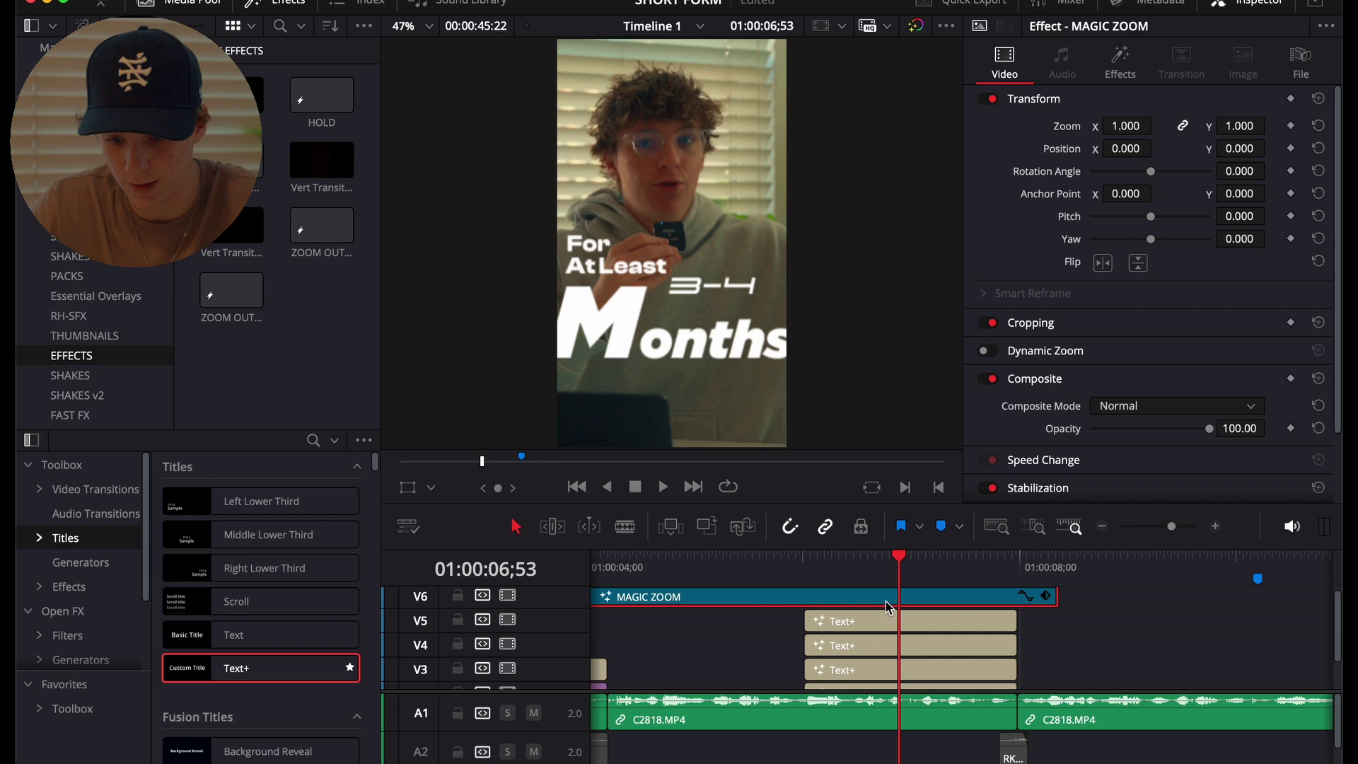
pyautogui.click(882, 620)
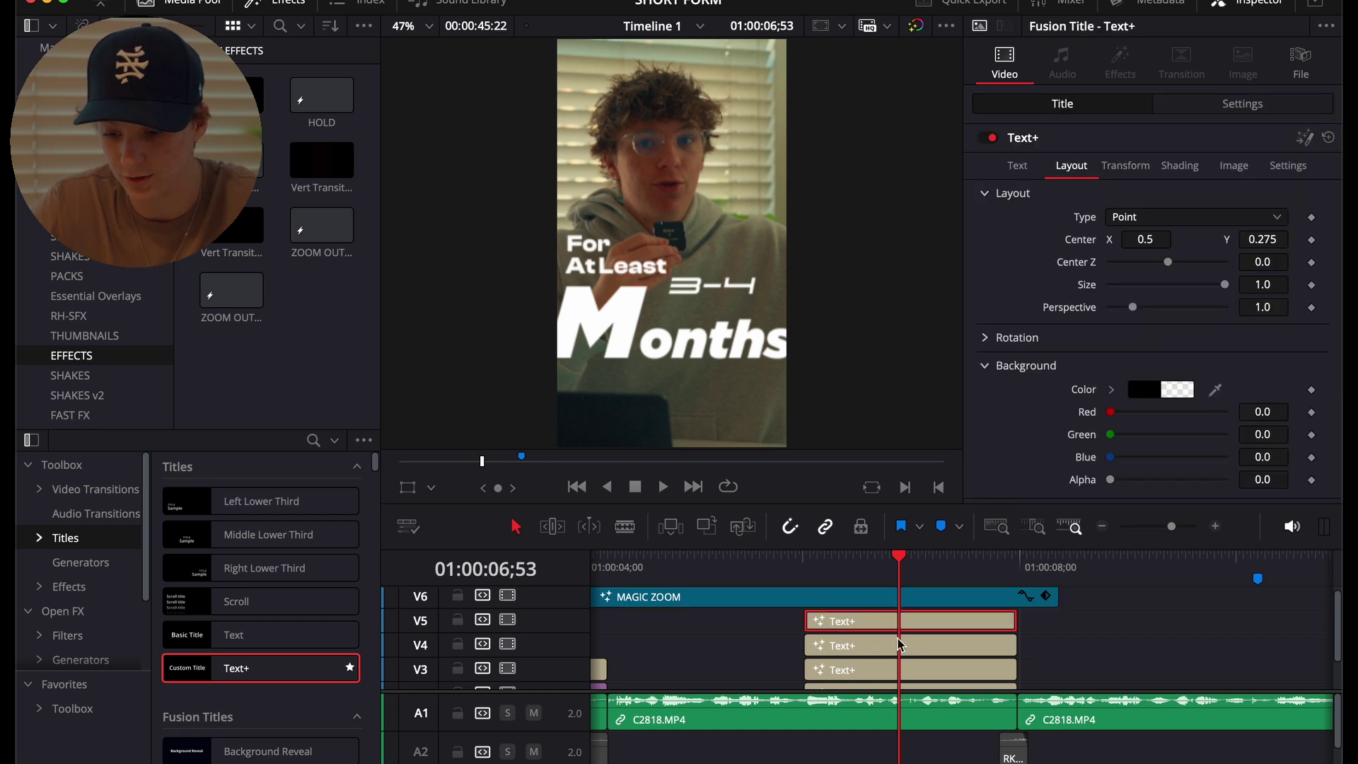
pyautogui.click(897, 600)
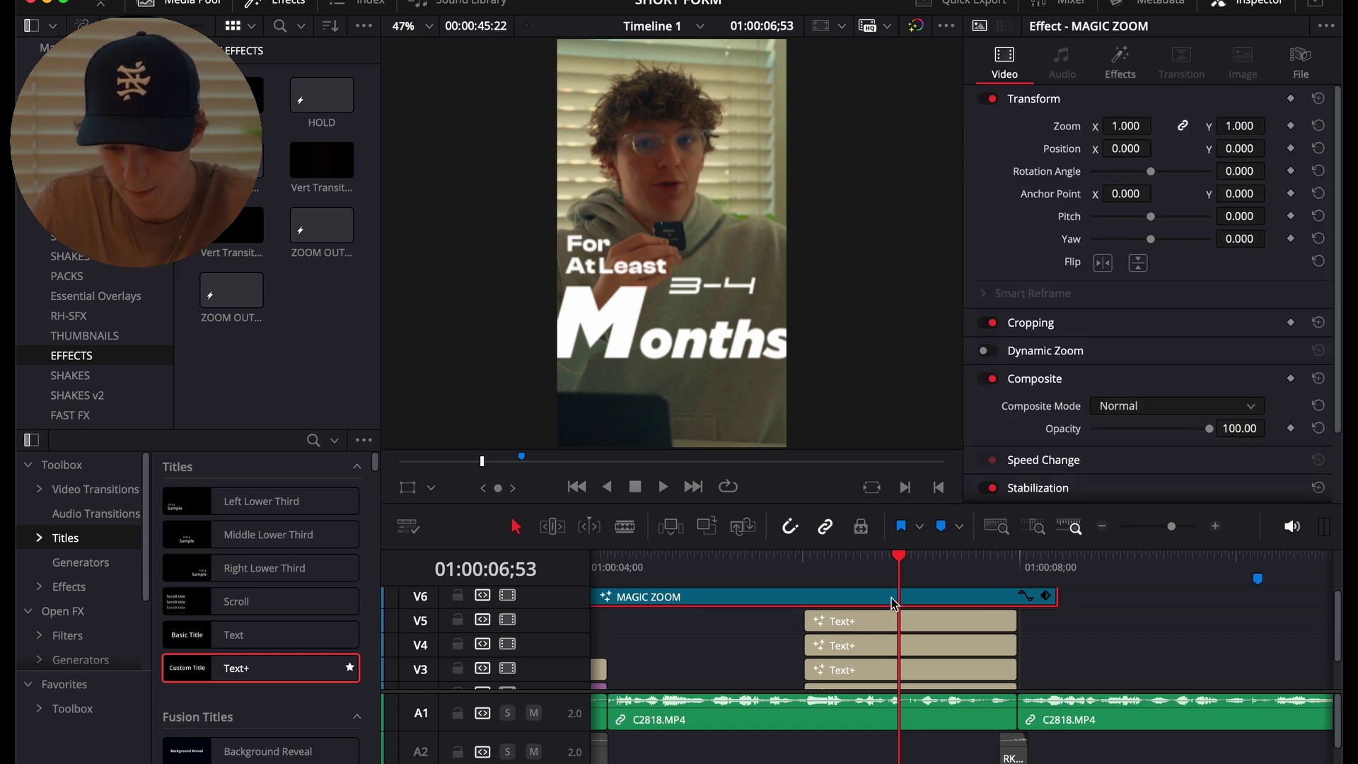
pyautogui.press('d')
pyautogui.click(898, 626)
pyautogui.click(1019, 166)
pyautogui.moveTo(1150, 425); pyautogui.dragTo(1149, 425)
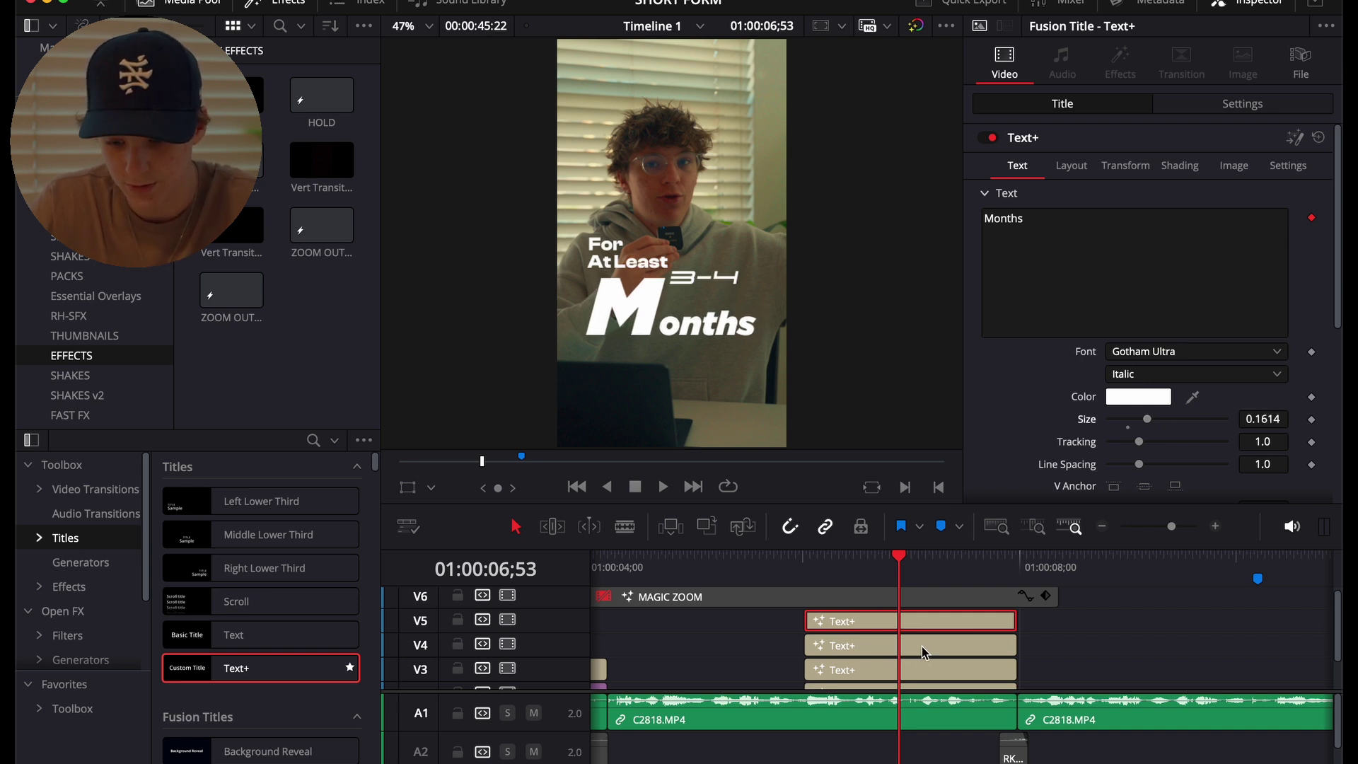
# Re-enable the MAGIC ZOOM clip on V6 and try Clash Display Variable Bold as the "Months" title's font.
pyautogui.click(893, 599)
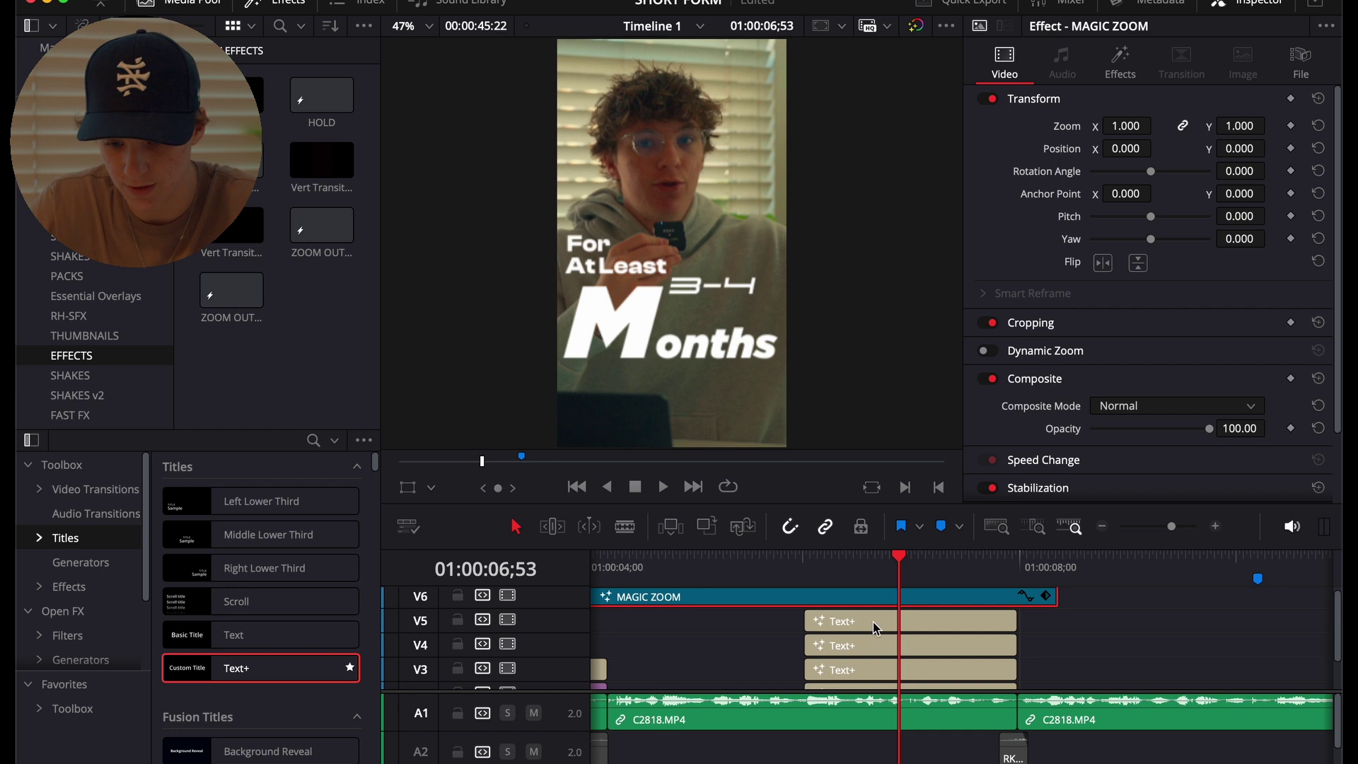
pyautogui.click(881, 624)
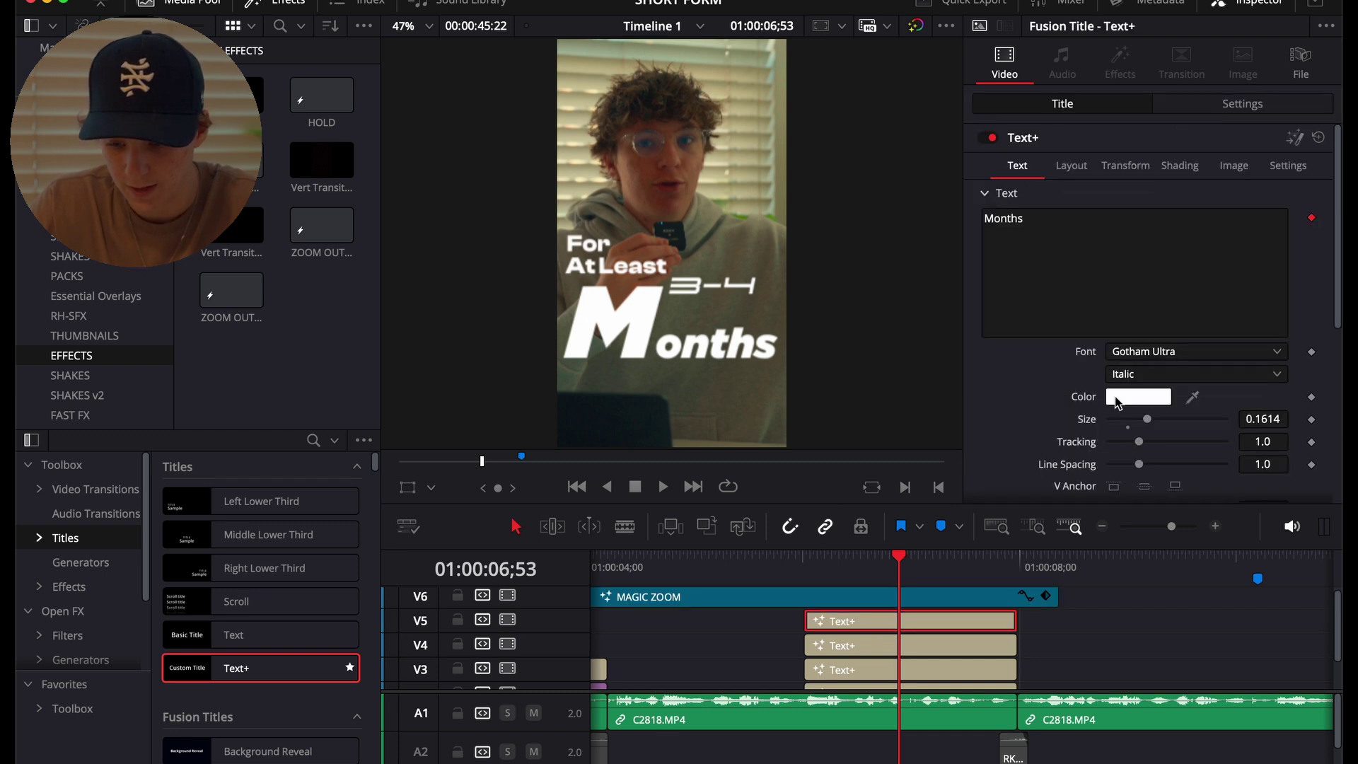
pyautogui.click(1140, 352)
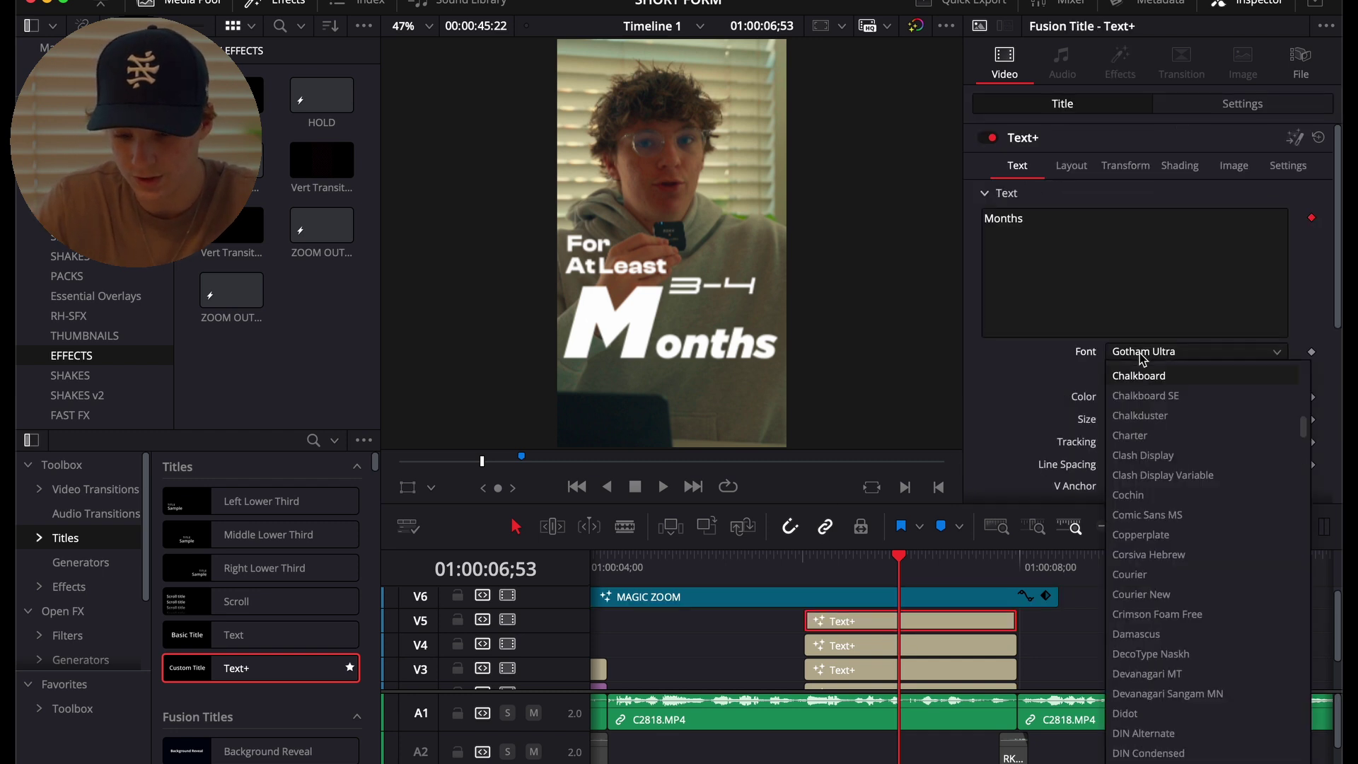
pyautogui.write('cl')
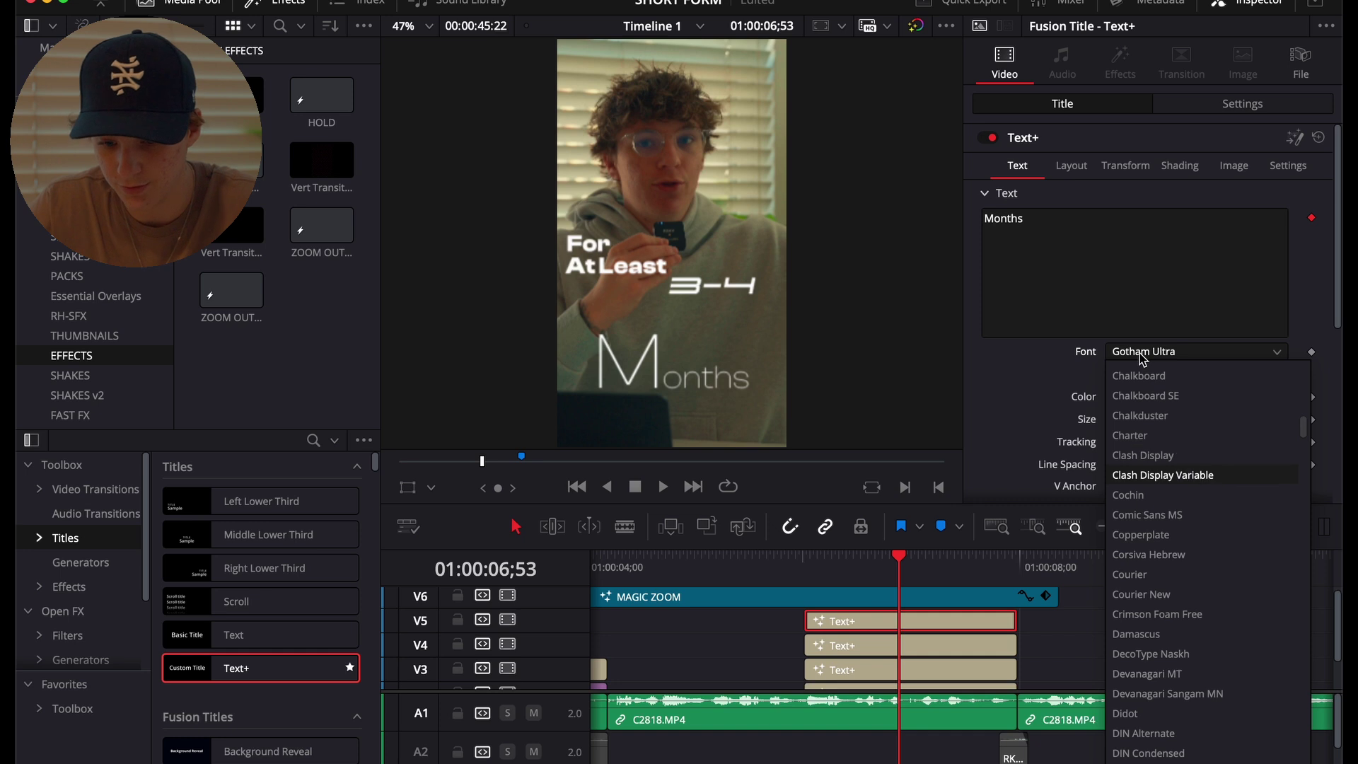
pyautogui.press('Down')
pyautogui.press('Return')
pyautogui.click(1139, 373)
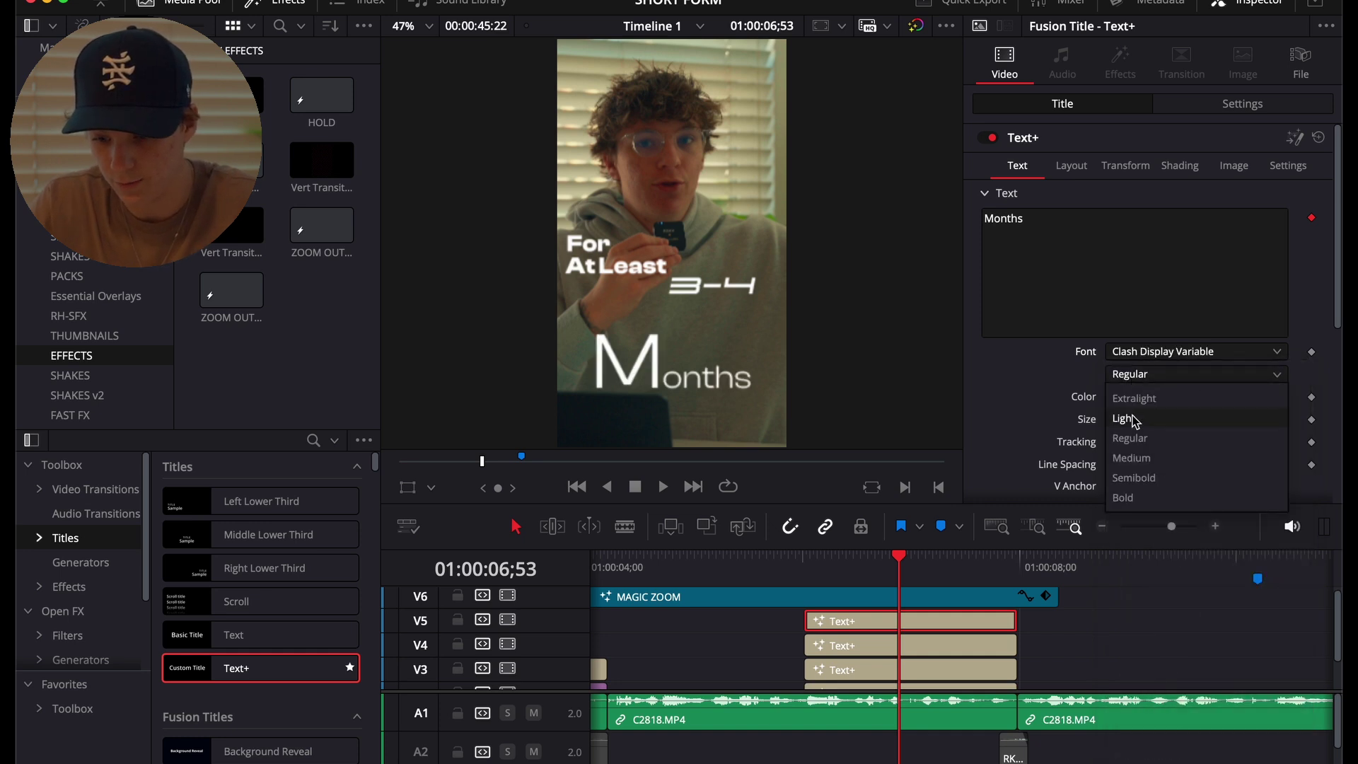
pyautogui.click(1143, 495)
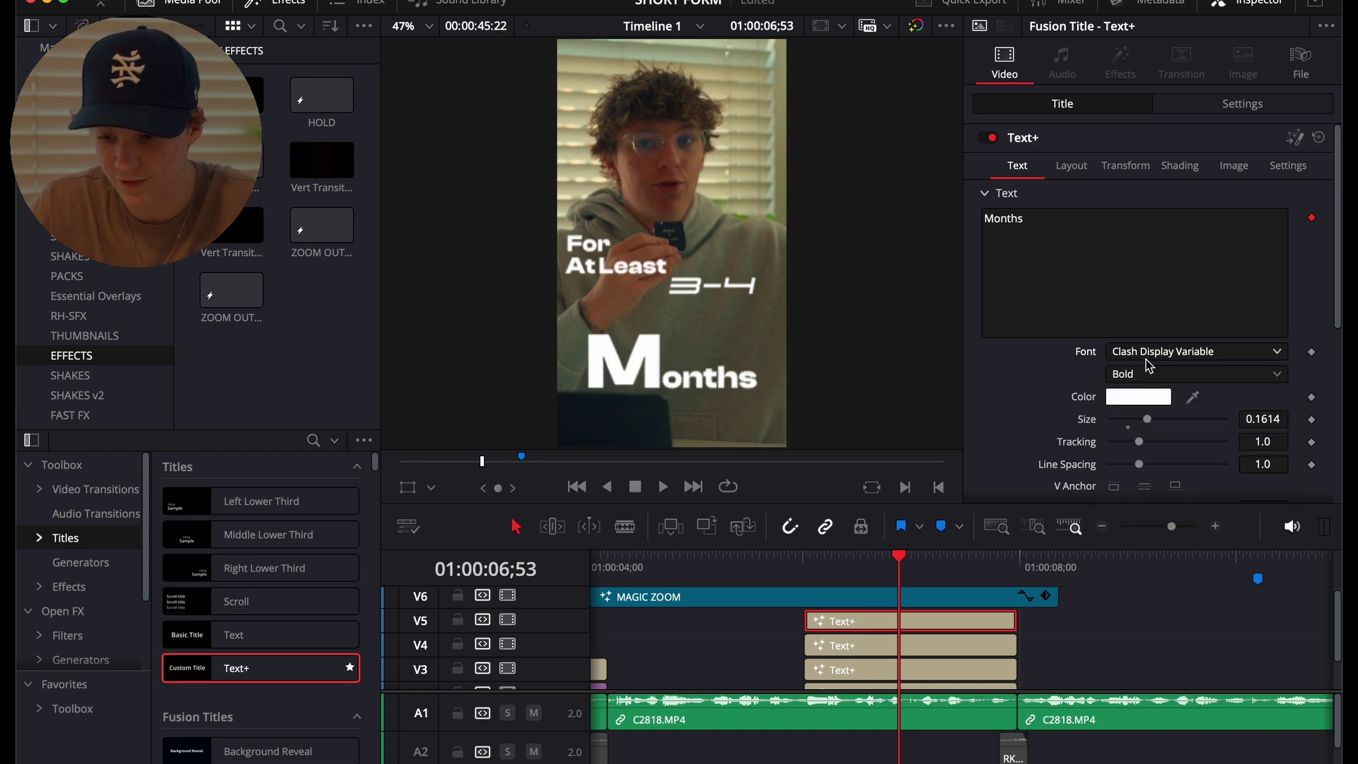
# Change the "Months" title's font to Raleway Black Italic.
pyautogui.click(1147, 353)
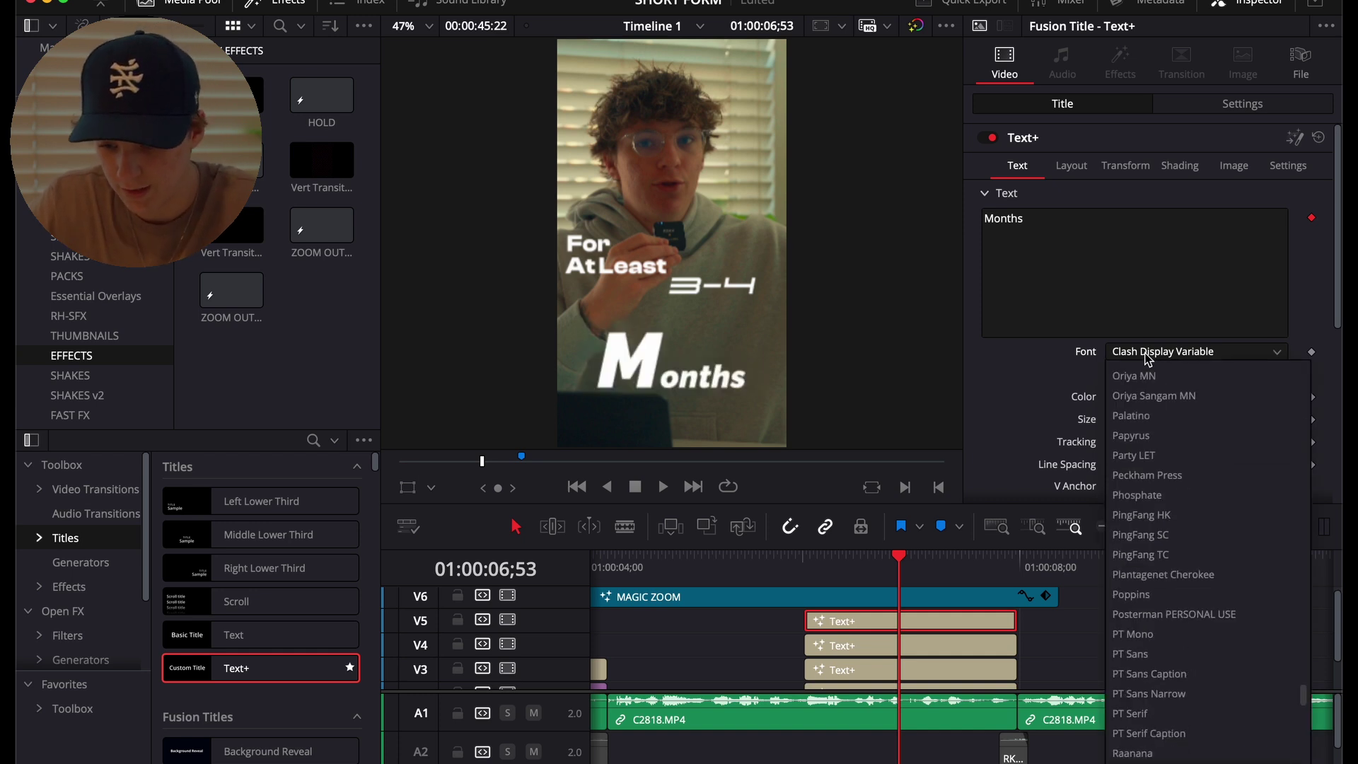
pyautogui.write('raleway')
pyautogui.press('Return')
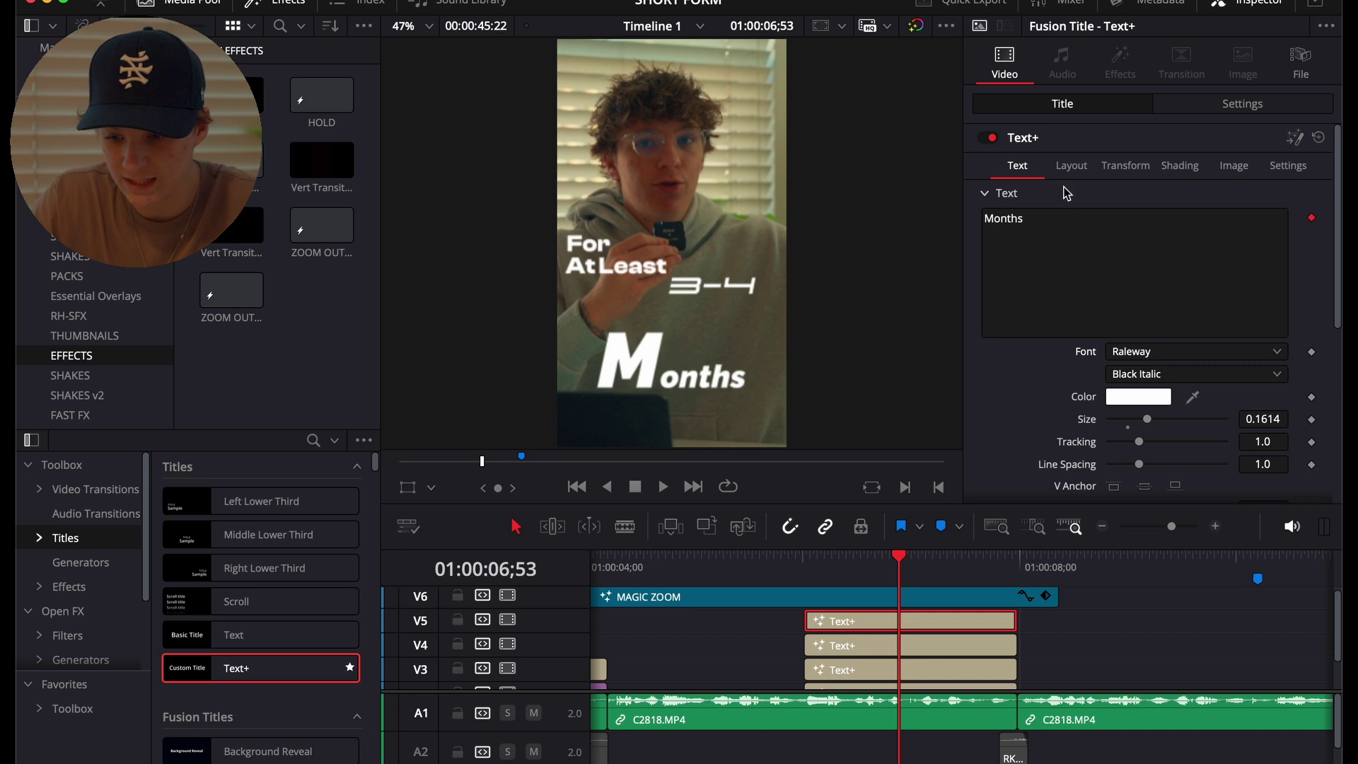
# Move the "Months" title to center X 0.432, Y 0.367 and the "3-4" title to X 0.591, Y 0.381.
pyautogui.click(1071, 166)
pyautogui.moveTo(1258, 240); pyautogui.dragTo(1323, 240)
pyautogui.moveTo(1142, 242); pyautogui.dragTo(1142, 247)
pyautogui.click(887, 637)
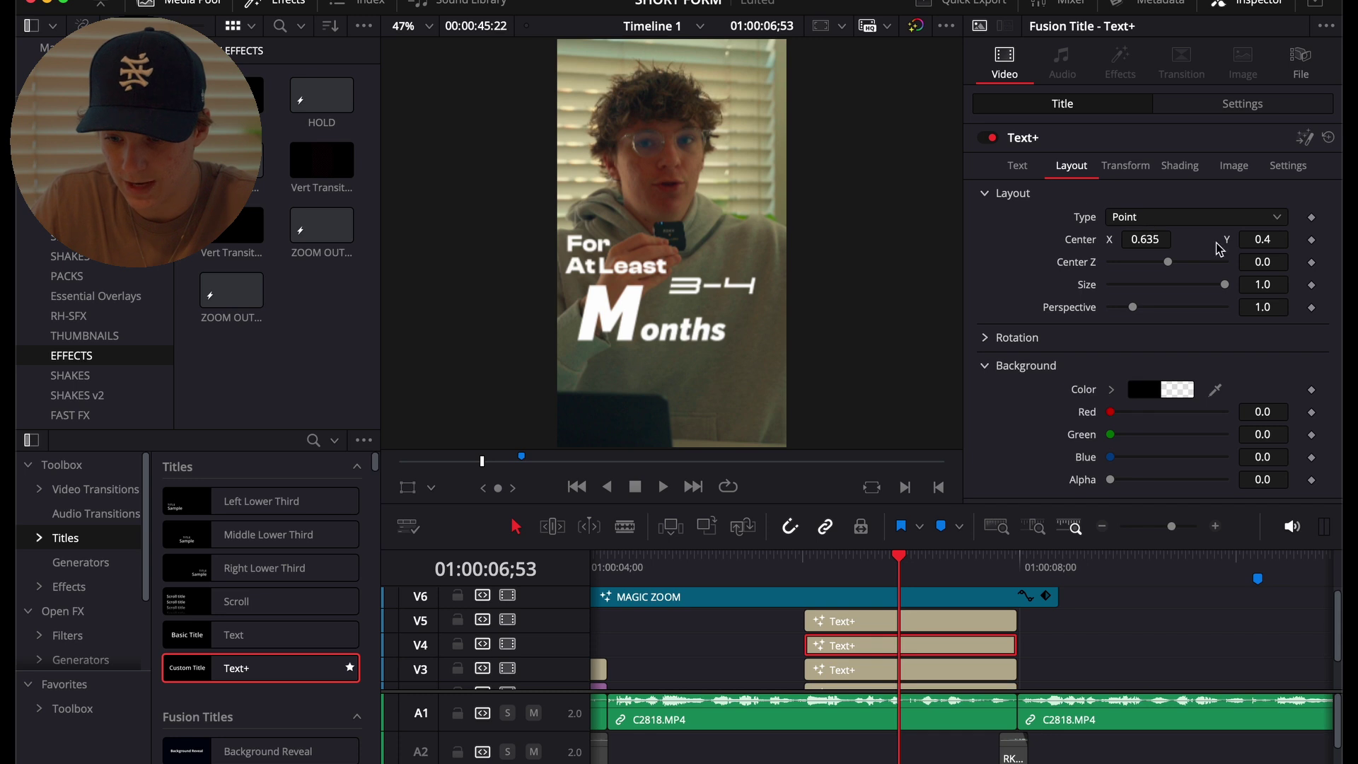
pyautogui.moveTo(1265, 239); pyautogui.dragTo(1119, 243)
# Duplicate the dollar counter title from V3 onto V7 above the captions and park the playhead over it at 01:00:06;42.
pyautogui.click(855, 622)
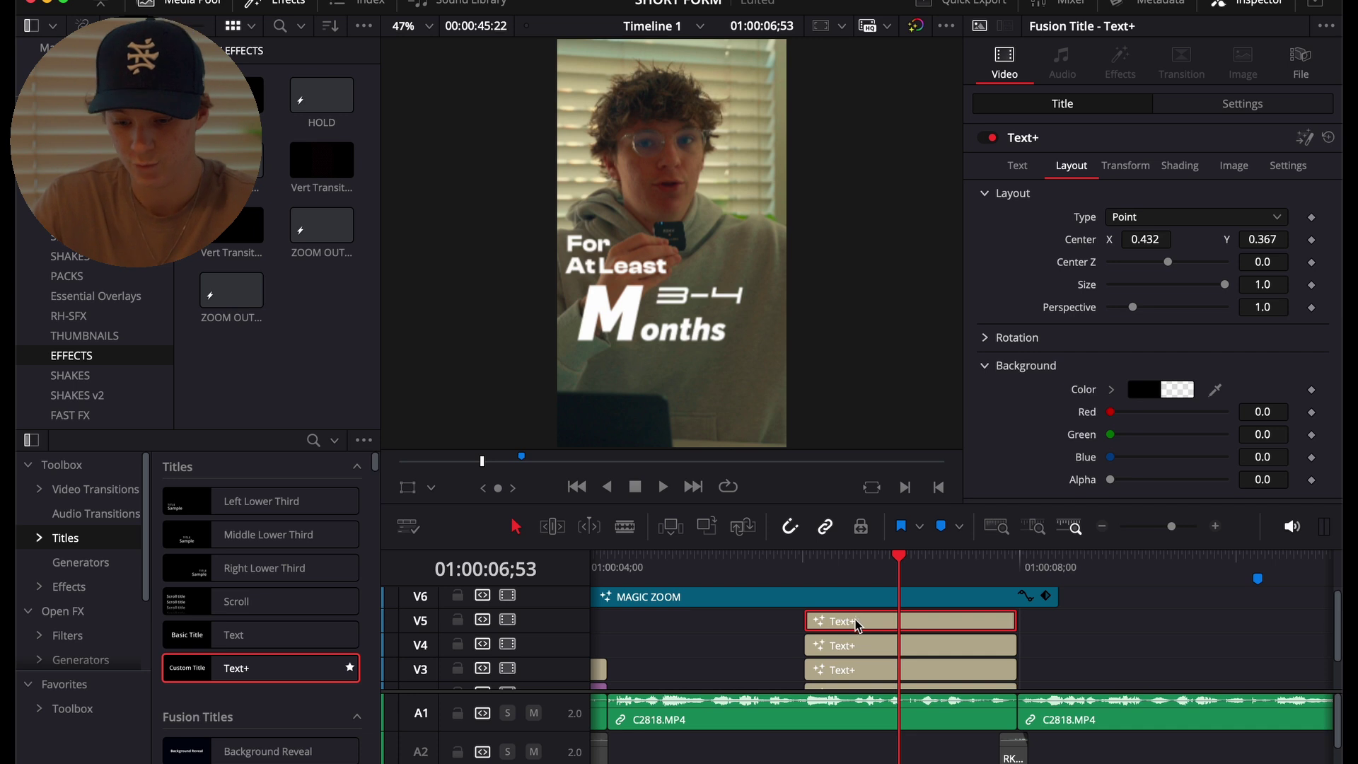
pyautogui.click(1112, 527)
pyautogui.click(679, 566)
pyautogui.click(681, 678)
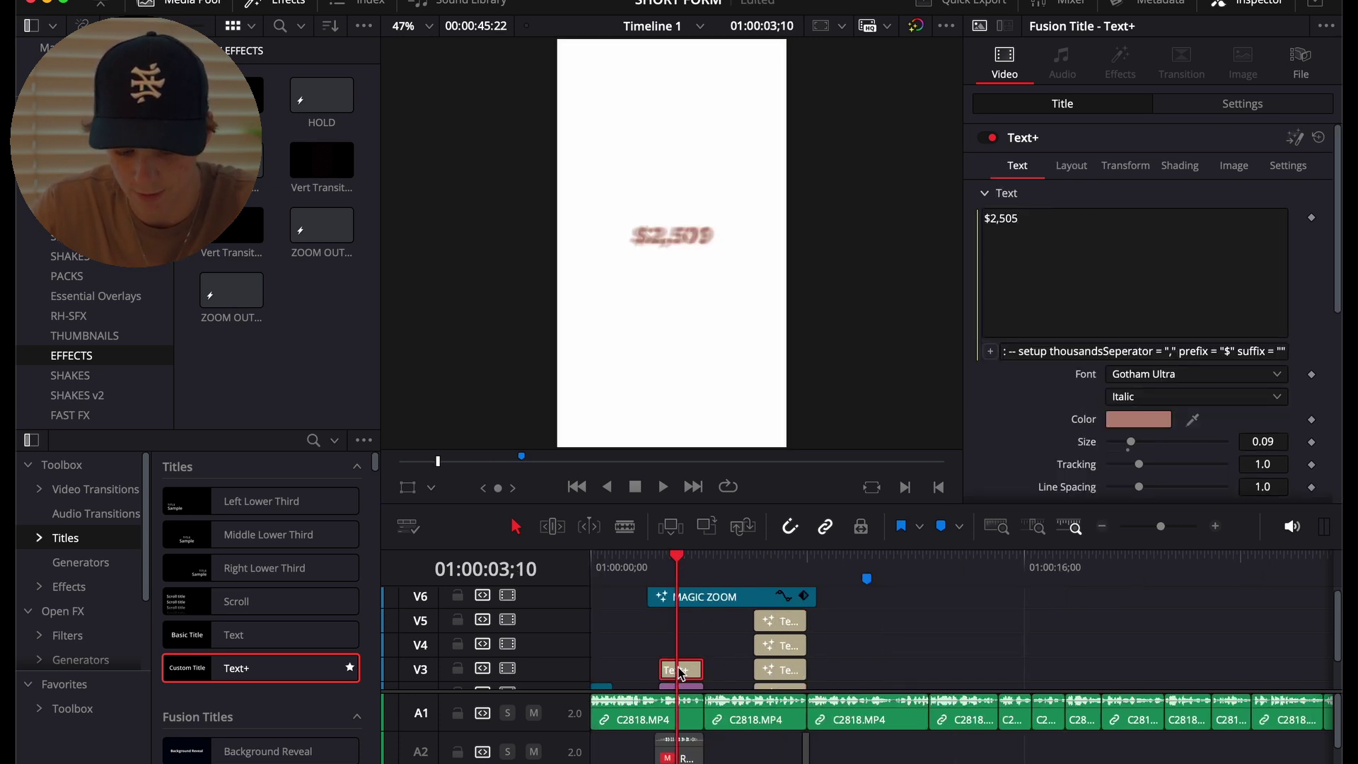
pyautogui.moveTo(682, 672); pyautogui.dragTo(784, 587)
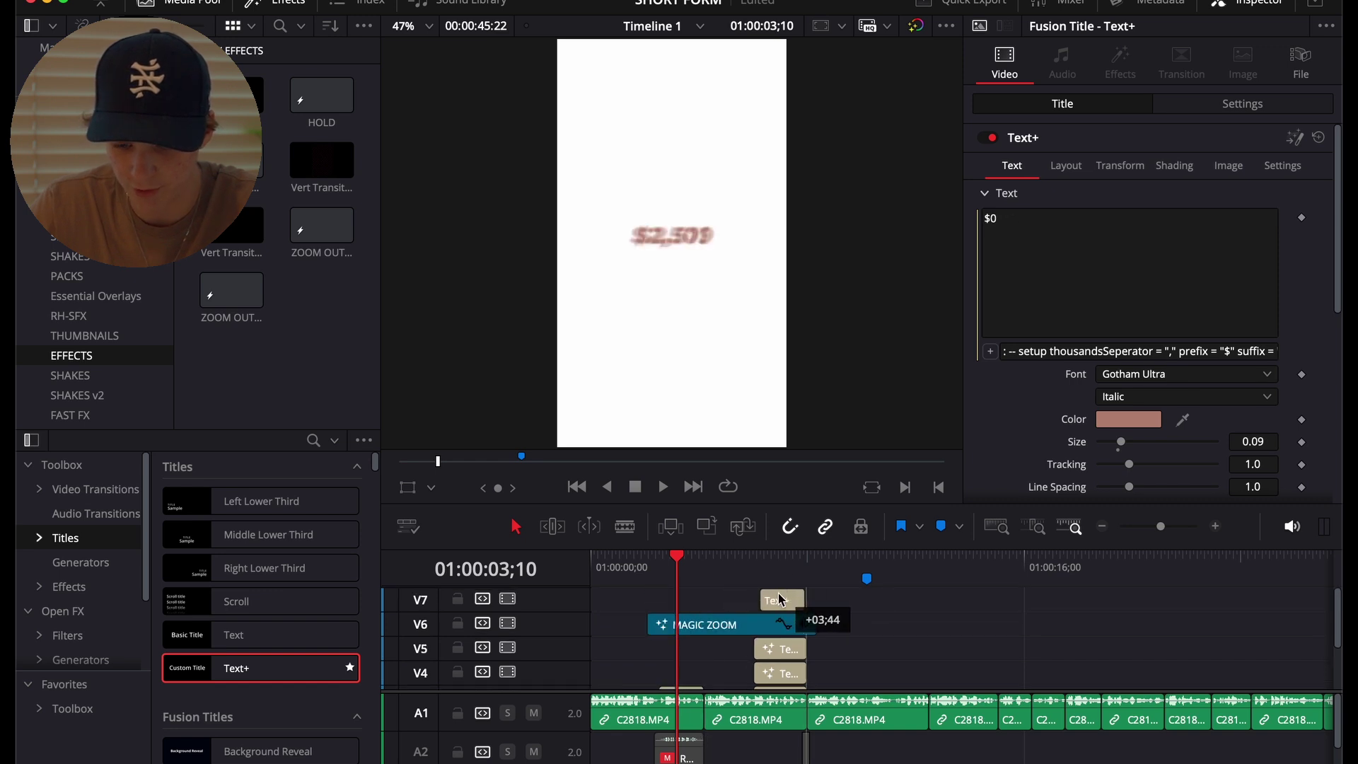
pyautogui.click(773, 562)
pyautogui.click(1215, 527)
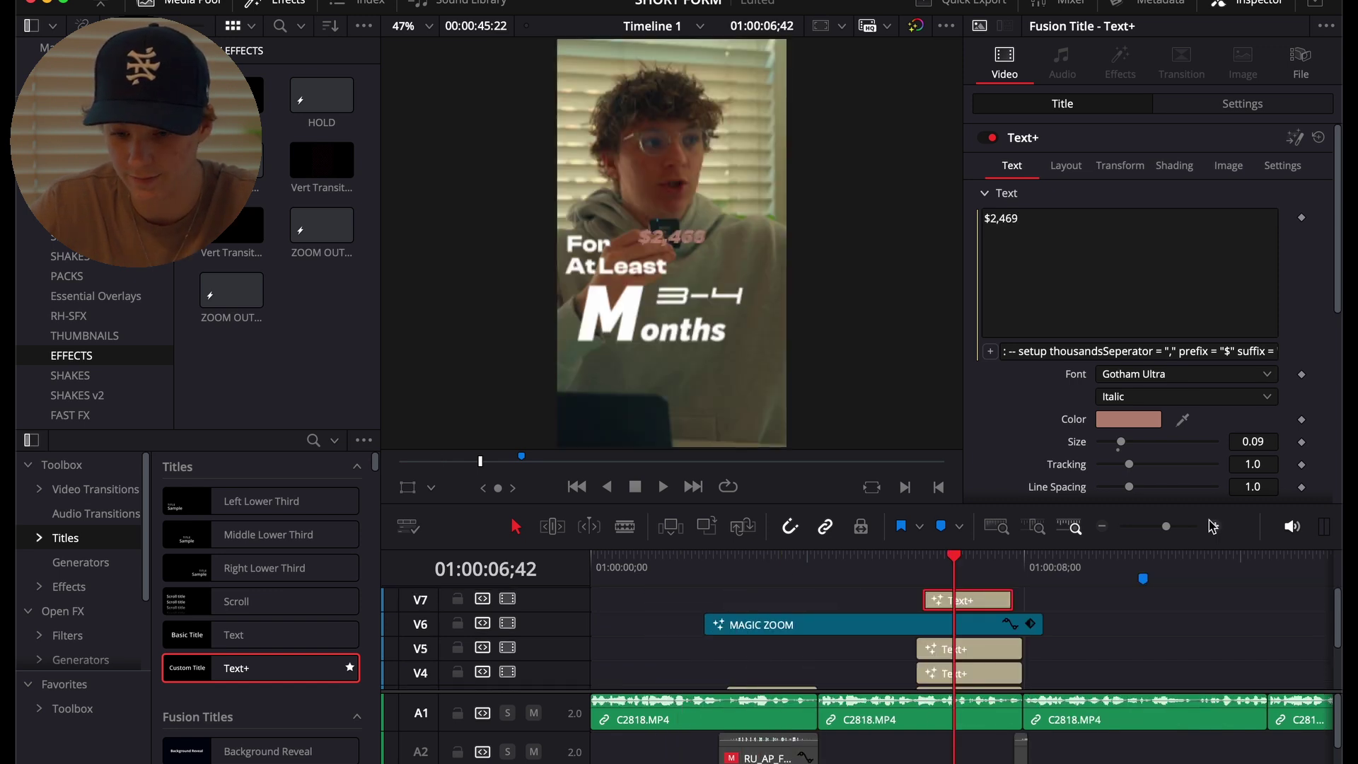
# Sample the counter's muted pink as the "Months" title's color and delete the counter copy on V7.
pyautogui.click(994, 650)
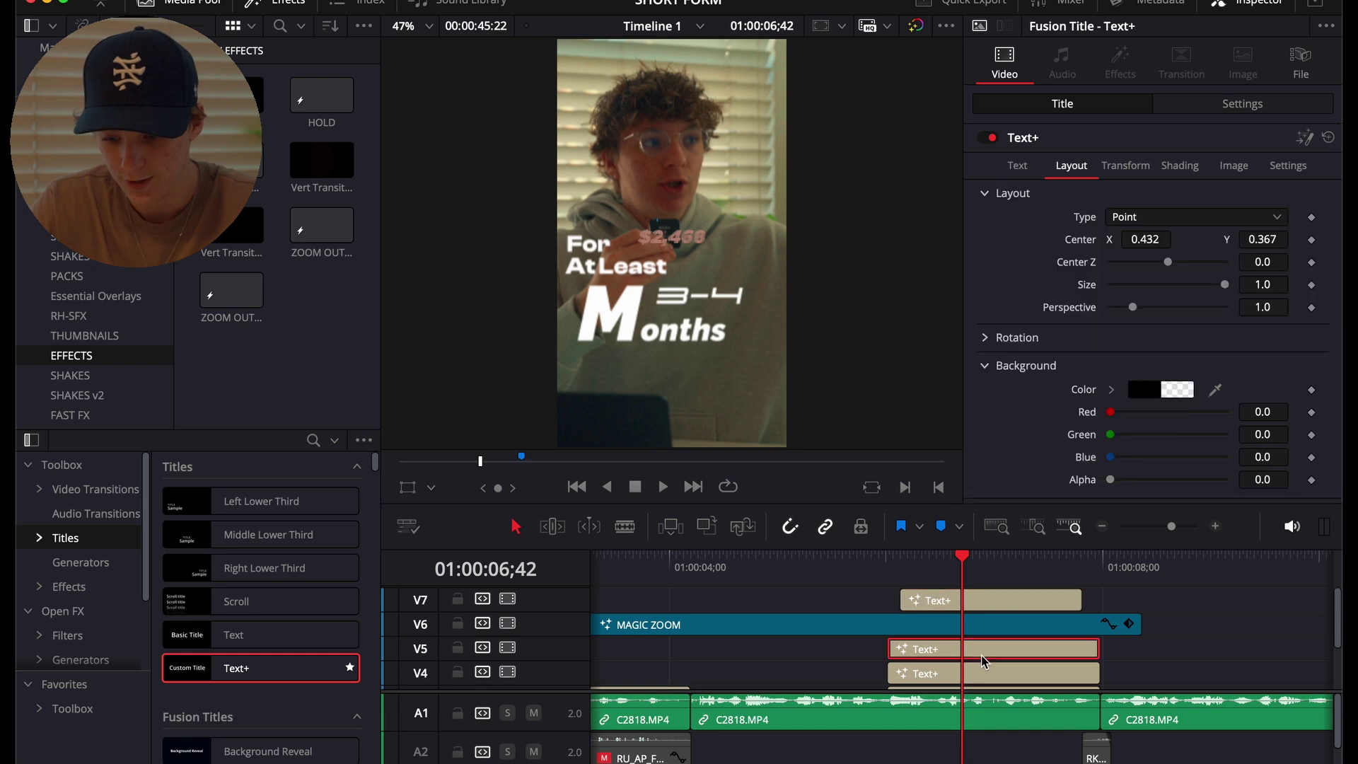
pyautogui.click(1017, 167)
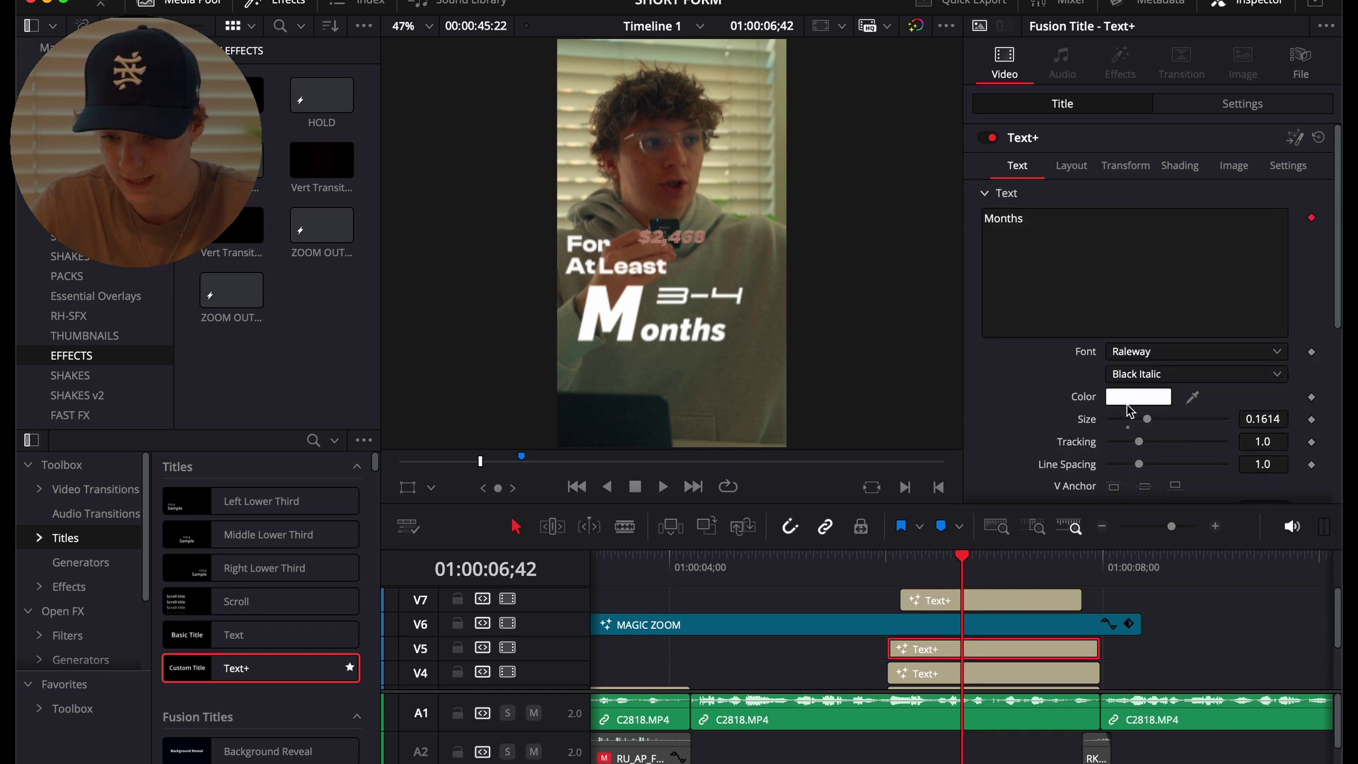
pyautogui.click(1129, 401)
pyautogui.click(77, 684)
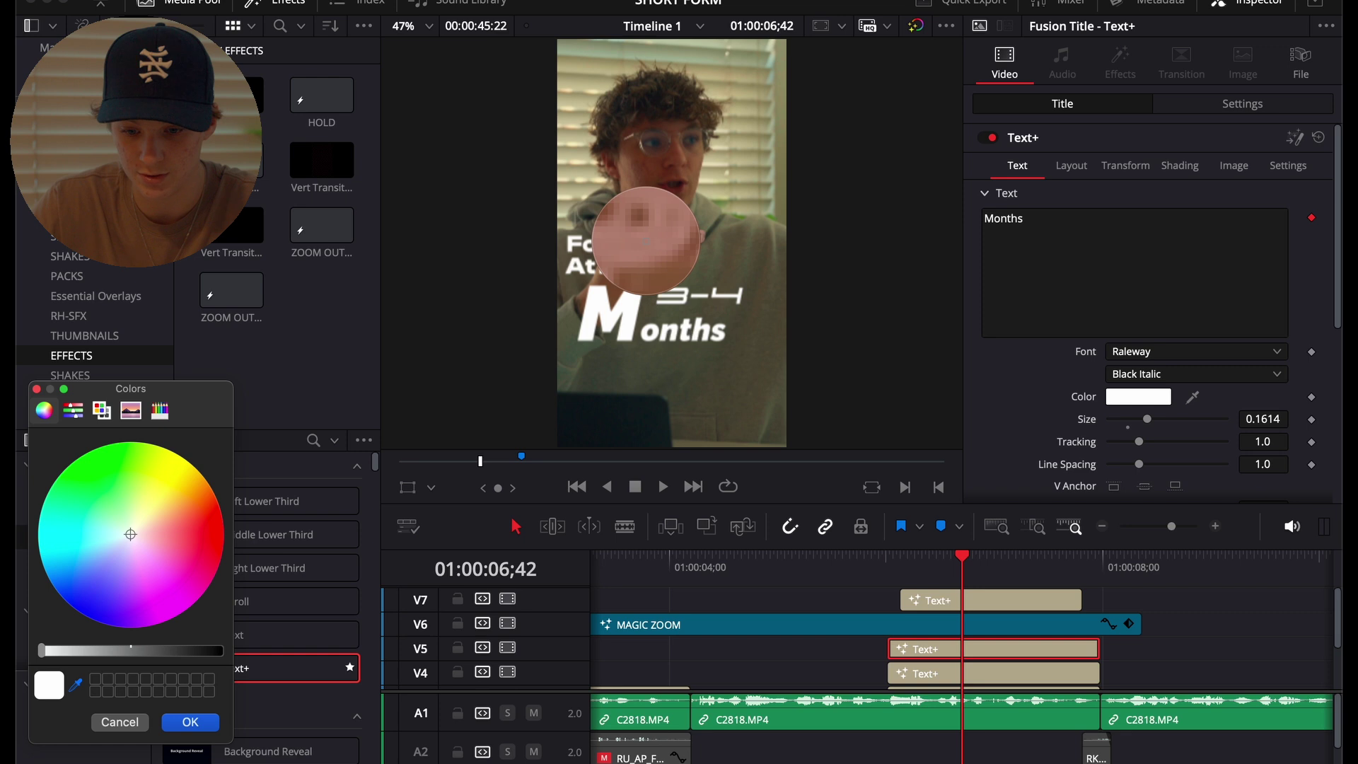
pyautogui.click(642, 242)
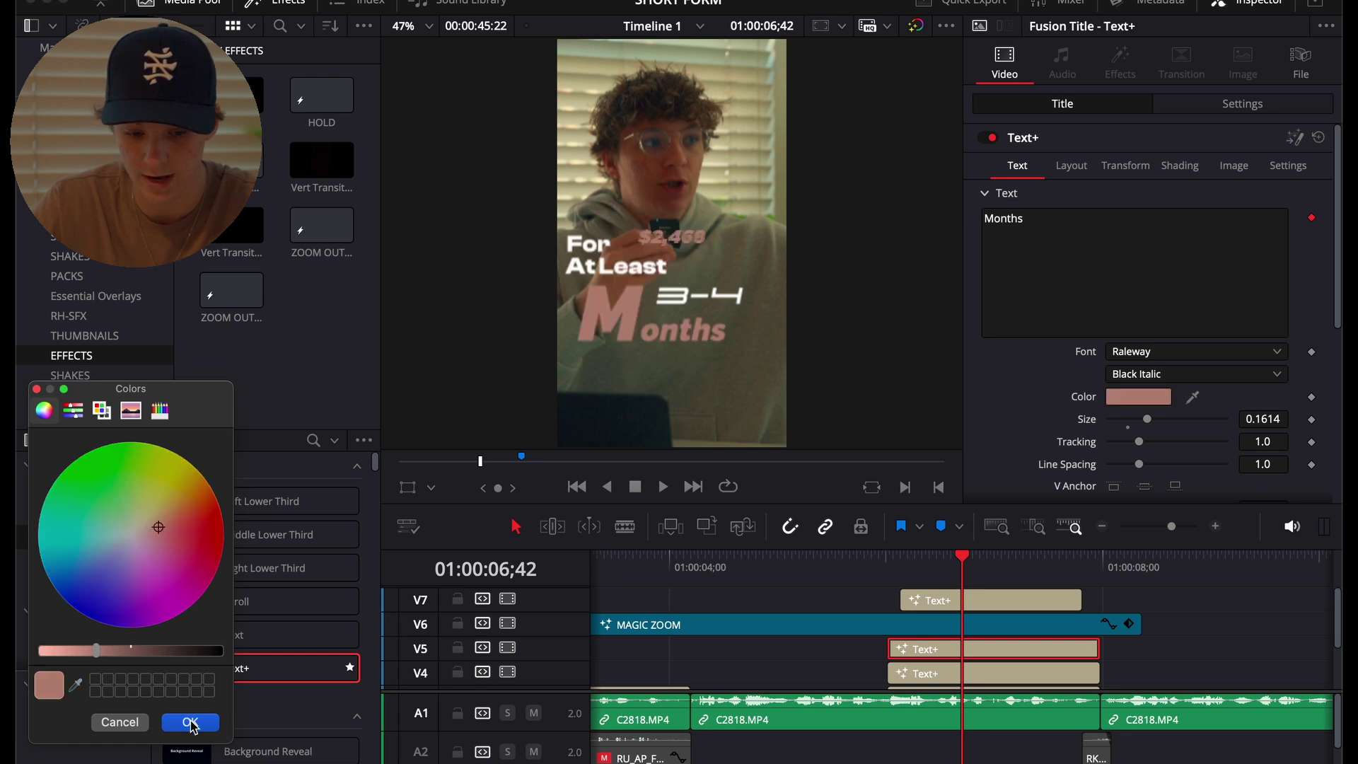
pyautogui.click(191, 722)
pyautogui.click(972, 606)
pyautogui.press('Delete')
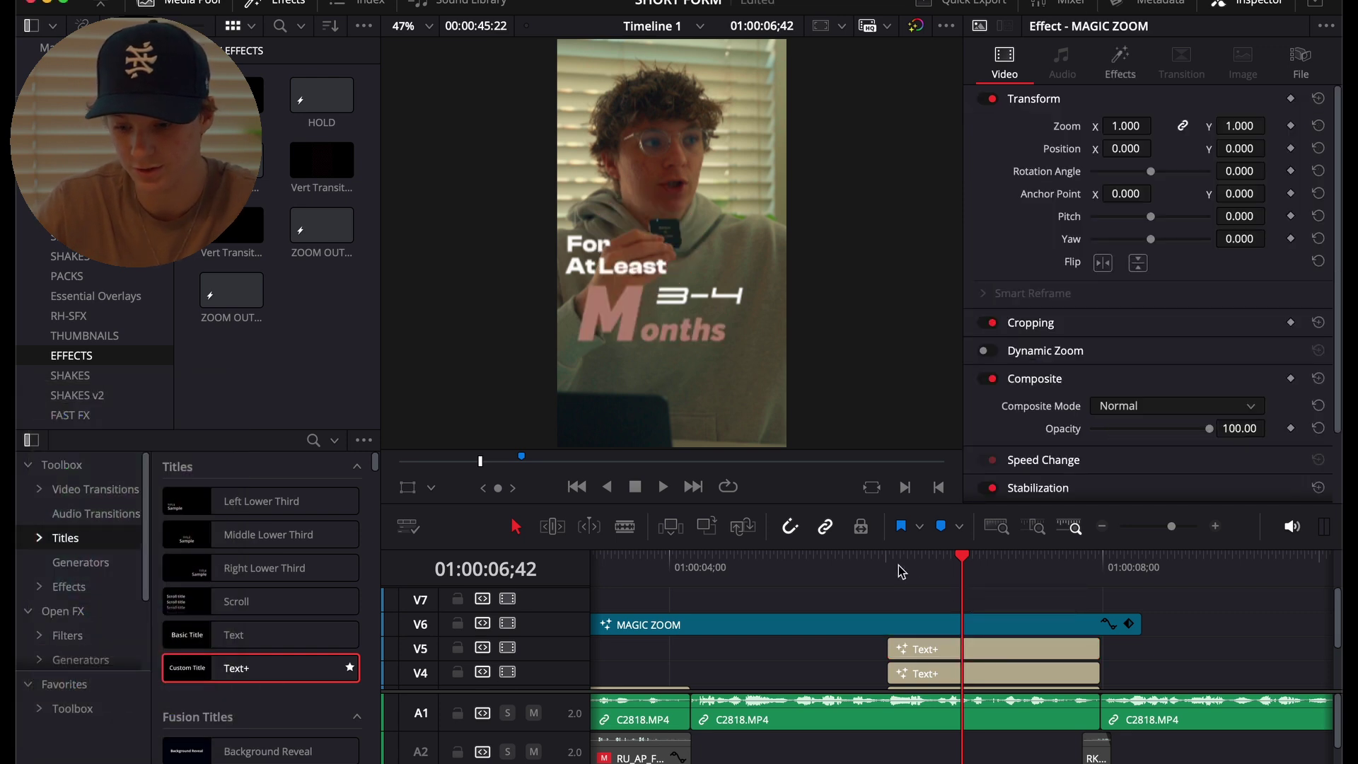
# Play the captions briefly from their start and set the "Months" title's size to 0.1929.
pyautogui.click(887, 559)
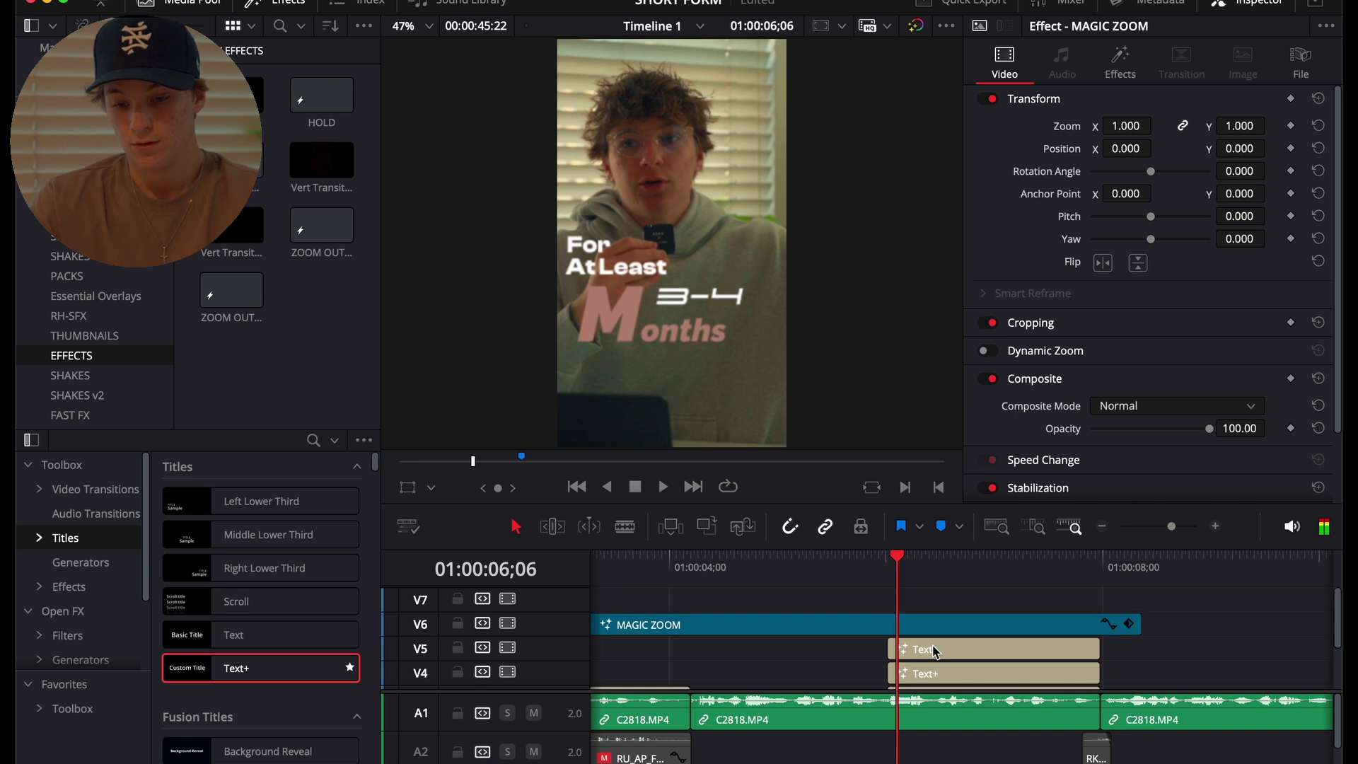
pyautogui.click(928, 627)
pyautogui.press('space')
pyautogui.press('space')
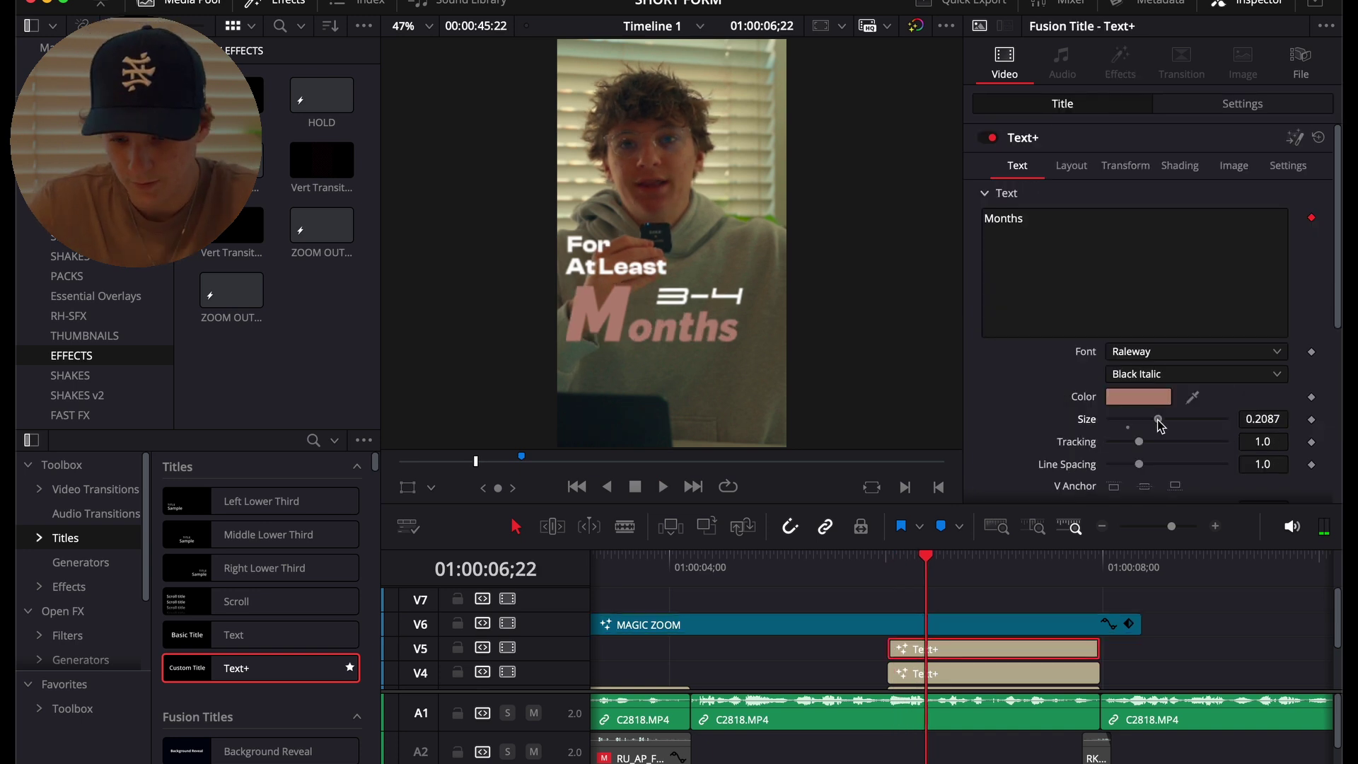
pyautogui.moveTo(1161, 426); pyautogui.dragTo(1154, 433)
# Disable the MAGIC ZOOM clip, open the "Months" title in Fusion and set its overall size to 0.2008.
pyautogui.click(919, 625)
pyautogui.press('d')
pyautogui.click(933, 649)
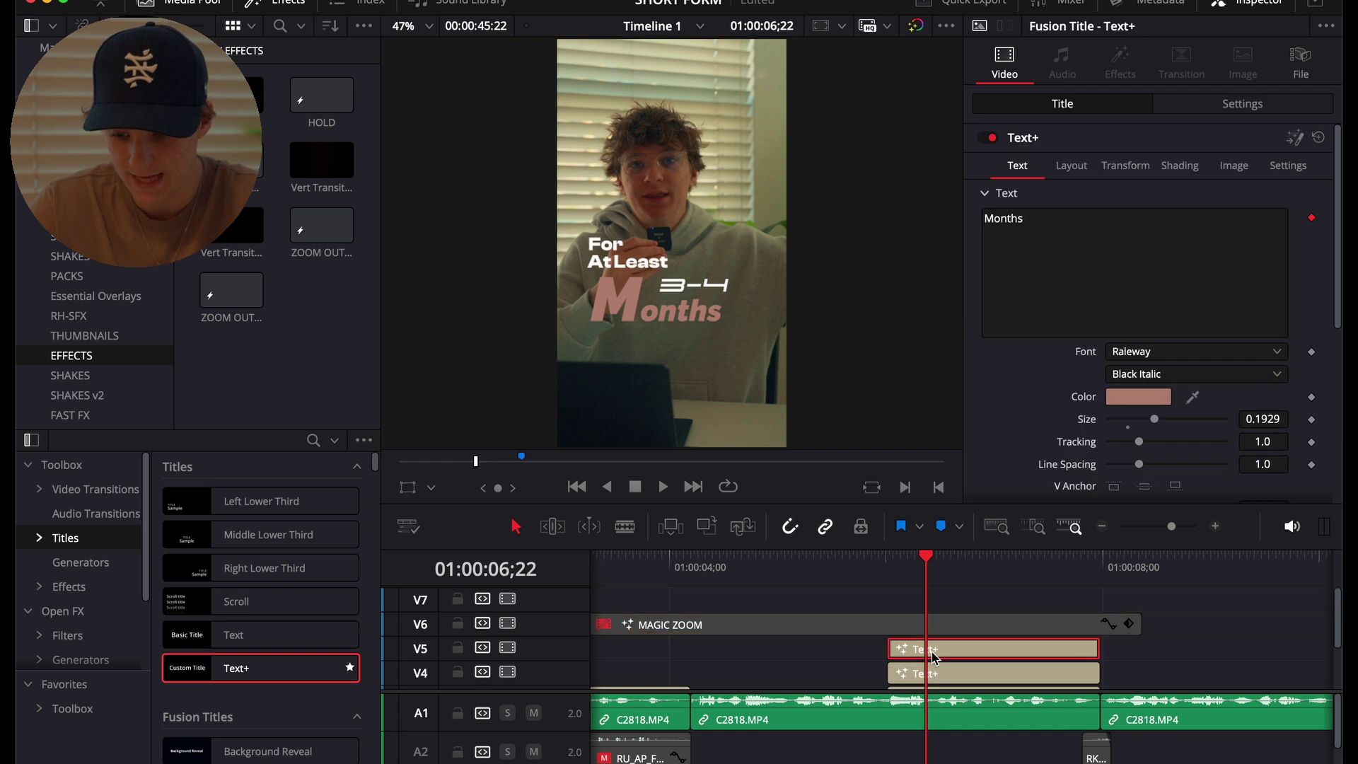
pyautogui.hotkey('shift', '5')
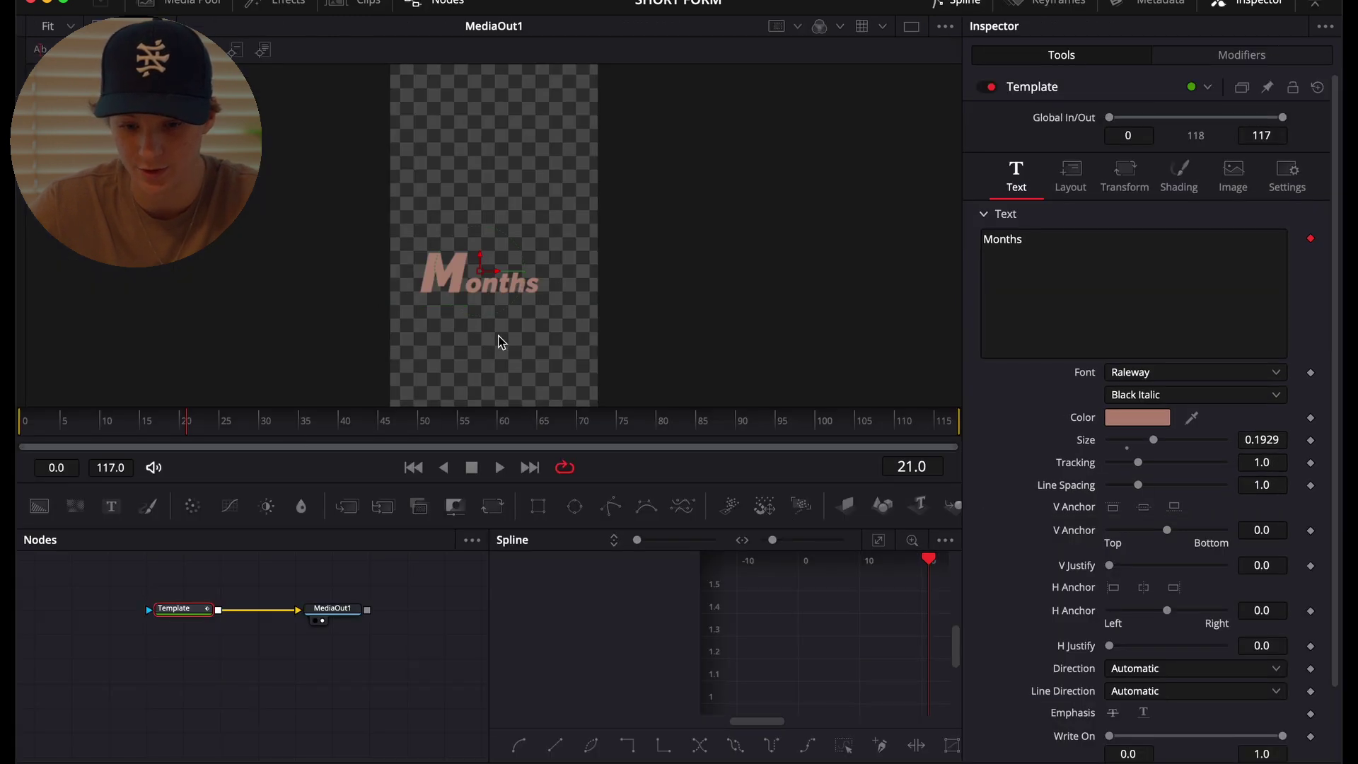
pyautogui.moveTo(1157, 439); pyautogui.dragTo(1158, 440)
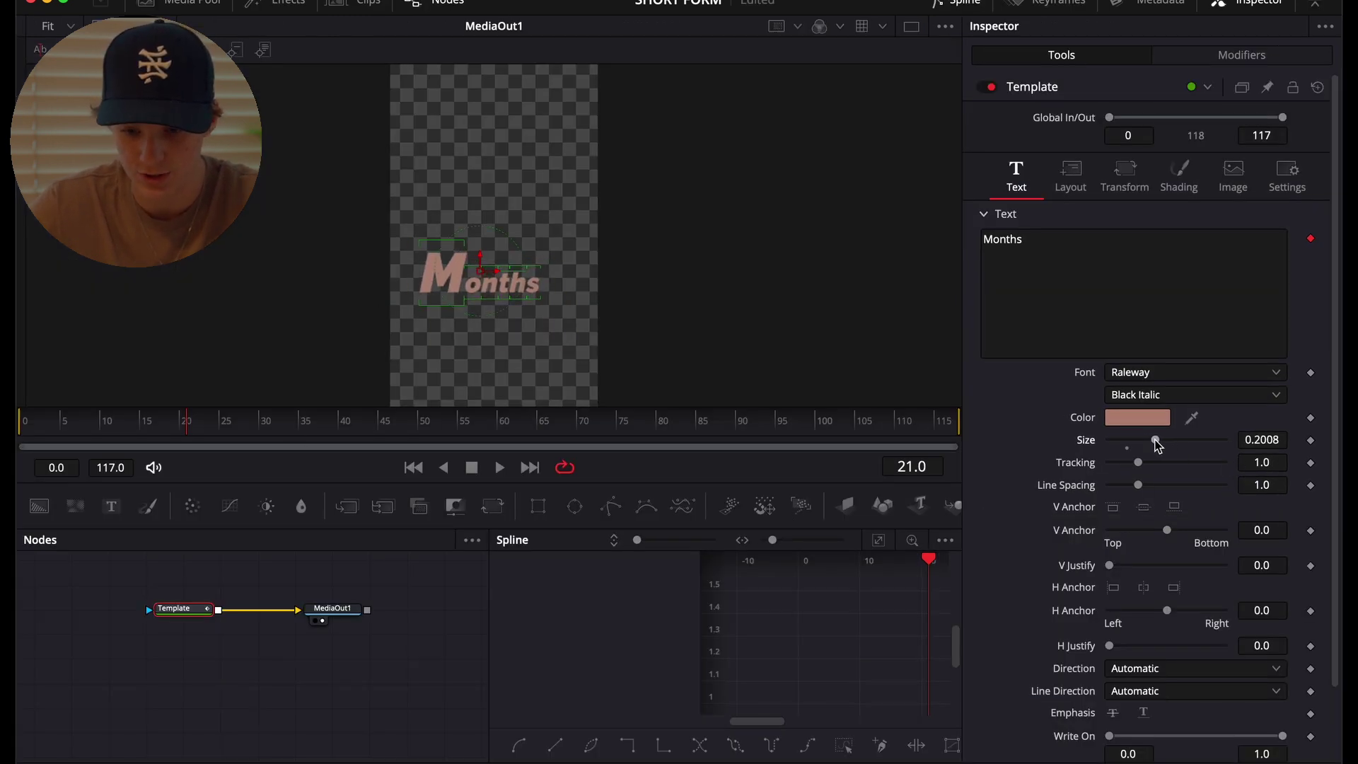
# Enlarge the "Months" lettering through the character styling modifier, setting the letter "M" to size 0.512.
pyautogui.click(1258, 56)
pyautogui.moveTo(1152, 394); pyautogui.dragTo(1139, 396)
pyautogui.moveTo(404, 241); pyautogui.dragTo(430, 302)
pyautogui.moveTo(1157, 394); pyautogui.dragTo(1170, 394)
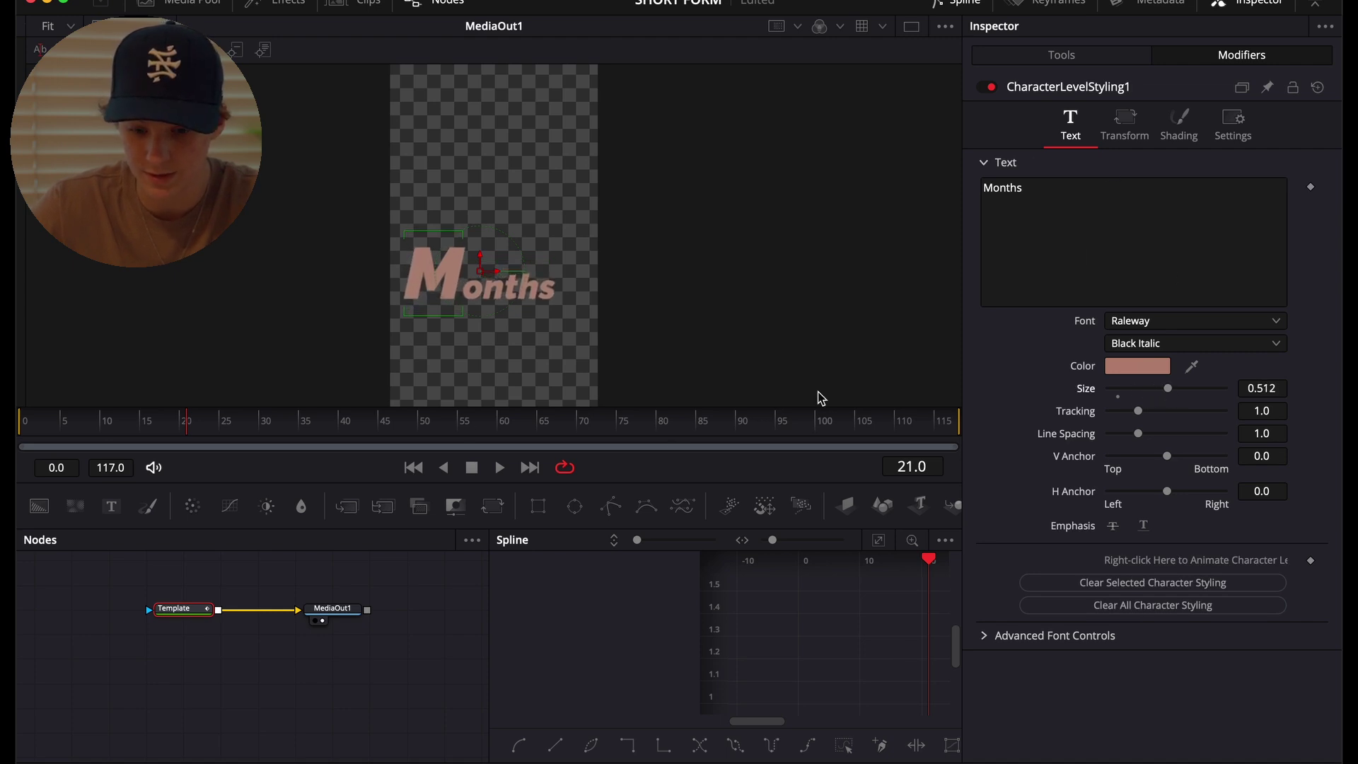
# Shift the "Months" title to center X 0.505 in Fusion and return to the Edit timeline.
pyautogui.click(1077, 50)
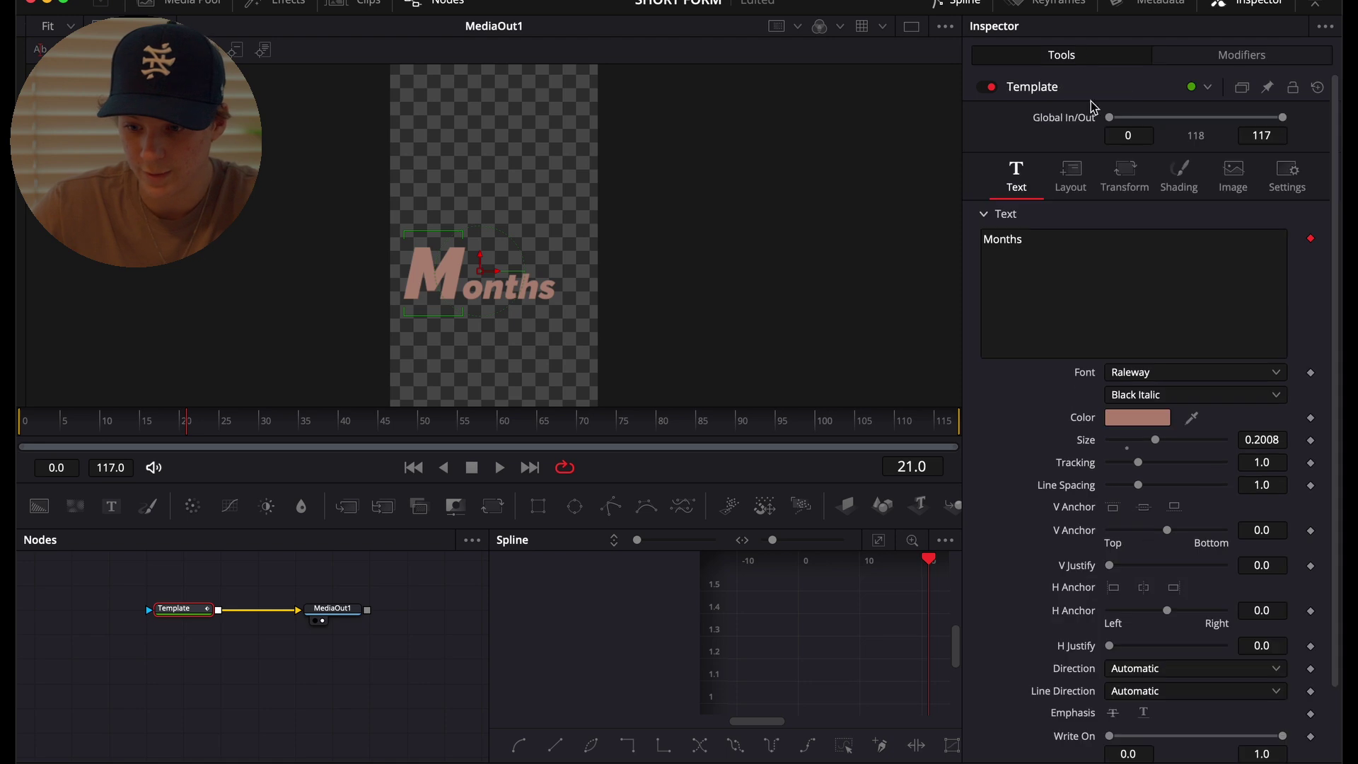
pyautogui.click(1073, 191)
pyautogui.moveTo(1146, 261); pyautogui.dragTo(1269, 260)
pyautogui.click(621, 763)
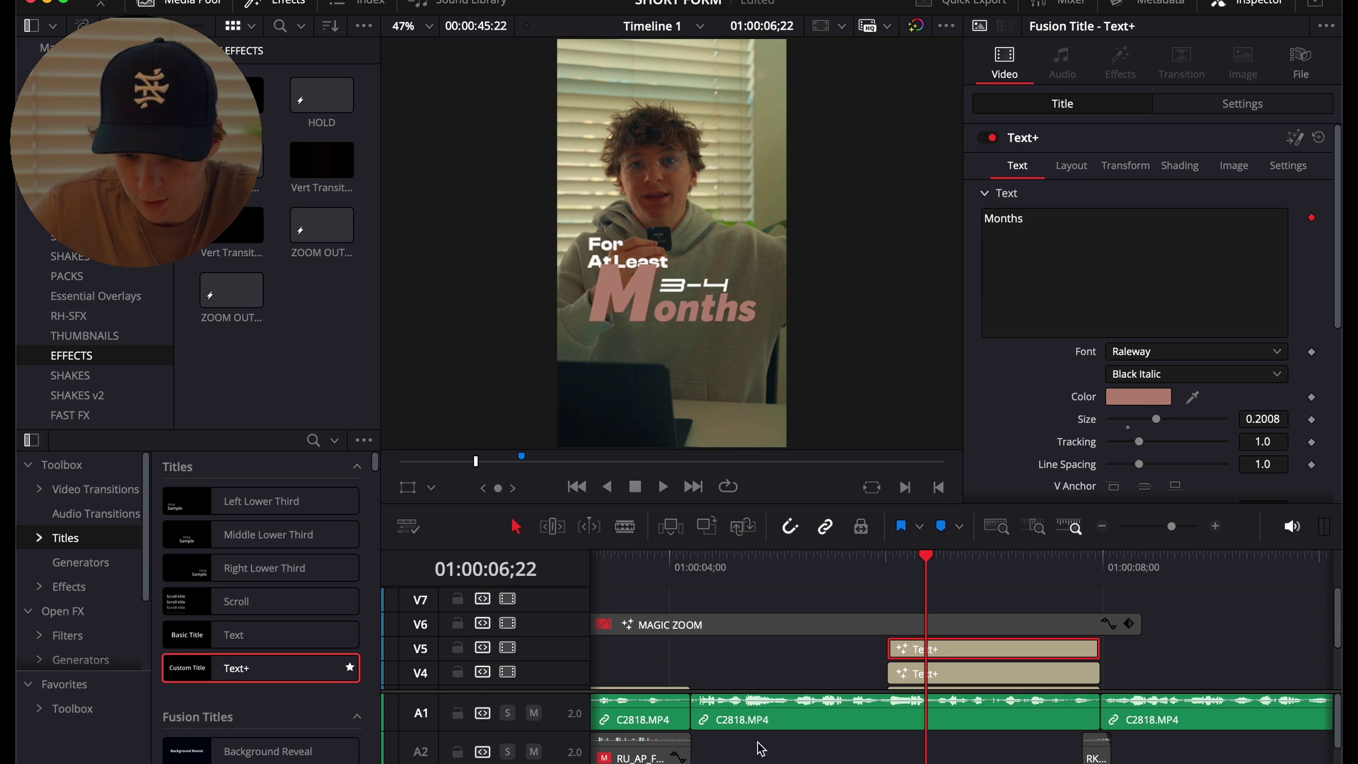
# Re-enable the MAGIC ZOOM clip and lower the "Months" title slightly through its vertical center.
pyautogui.click(949, 626)
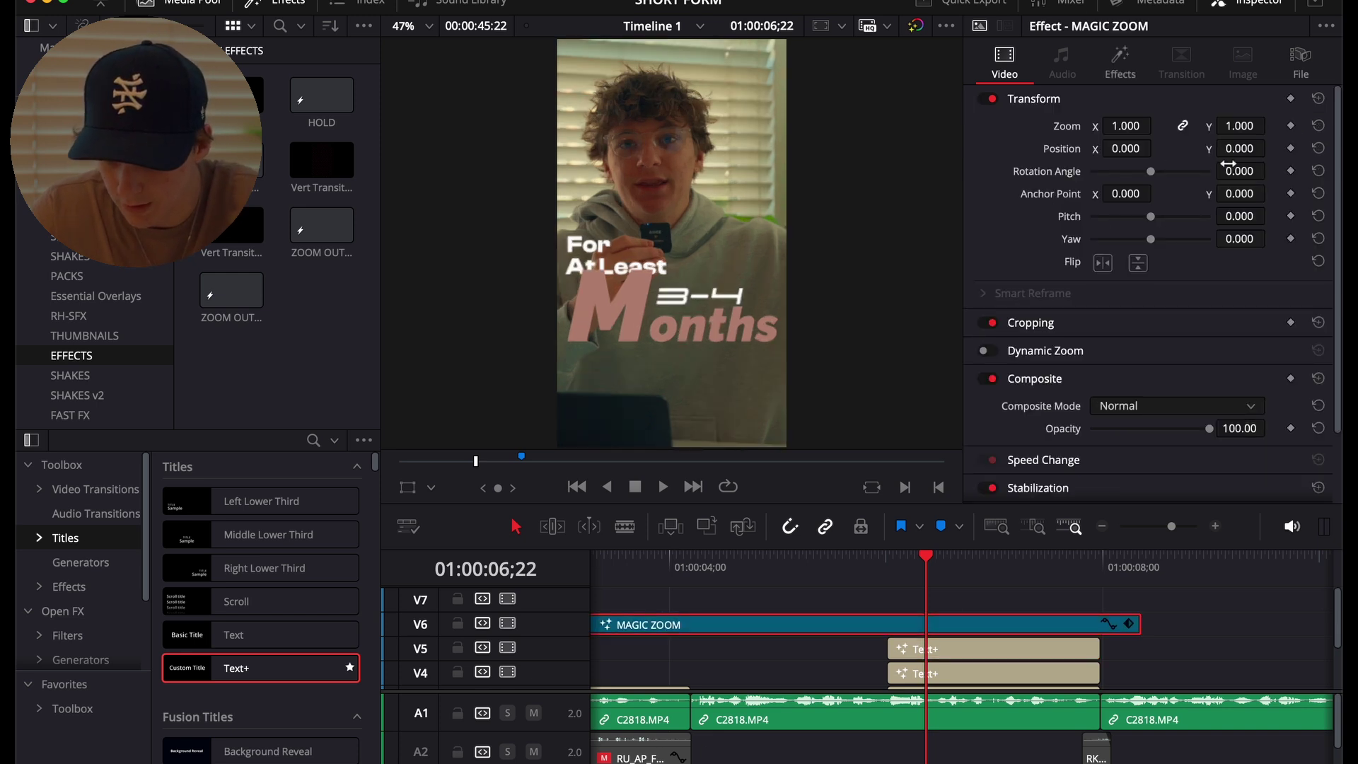
pyautogui.click(996, 650)
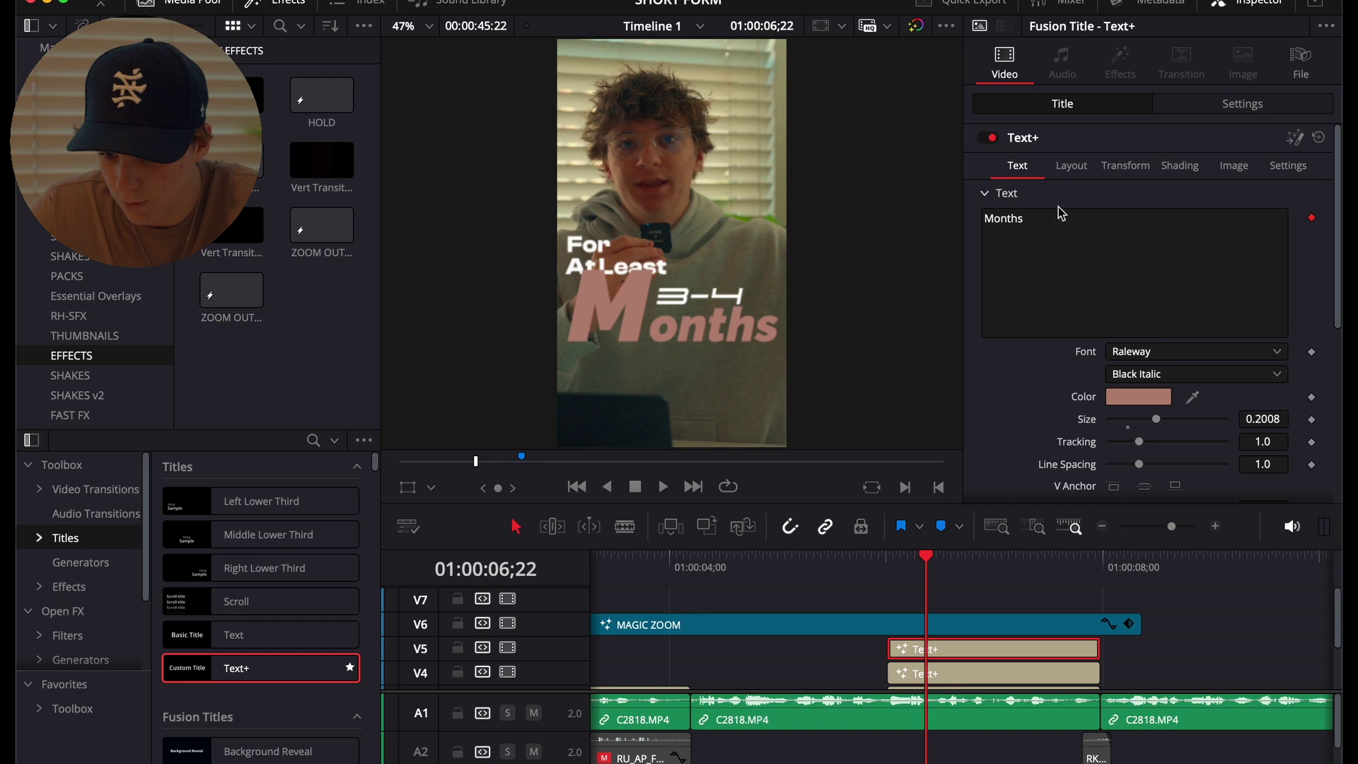
pyautogui.click(1071, 165)
pyautogui.click(1264, 239)
pyautogui.moveTo(1263, 239); pyautogui.dragTo(1274, 239)
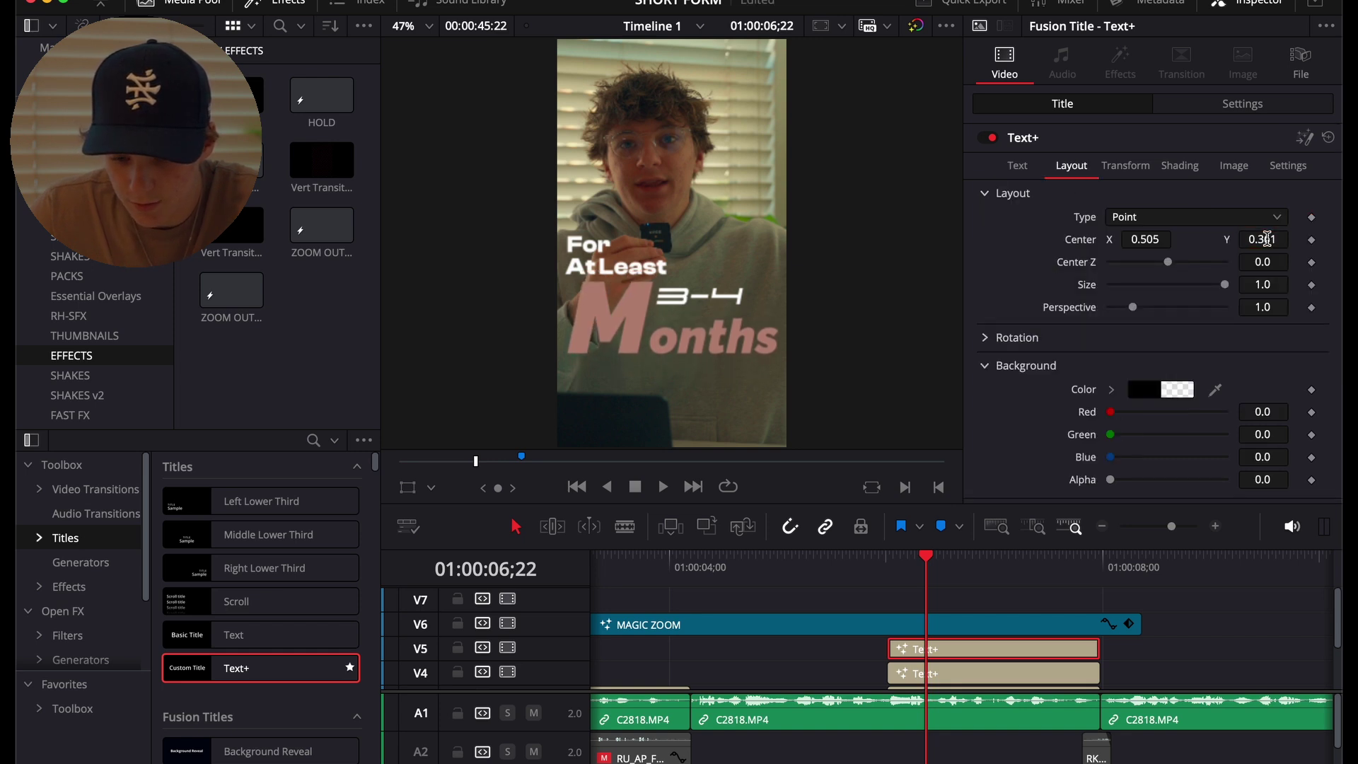
# Set the size of the "3-4" title on V4 to 0.1496.
pyautogui.click(937, 673)
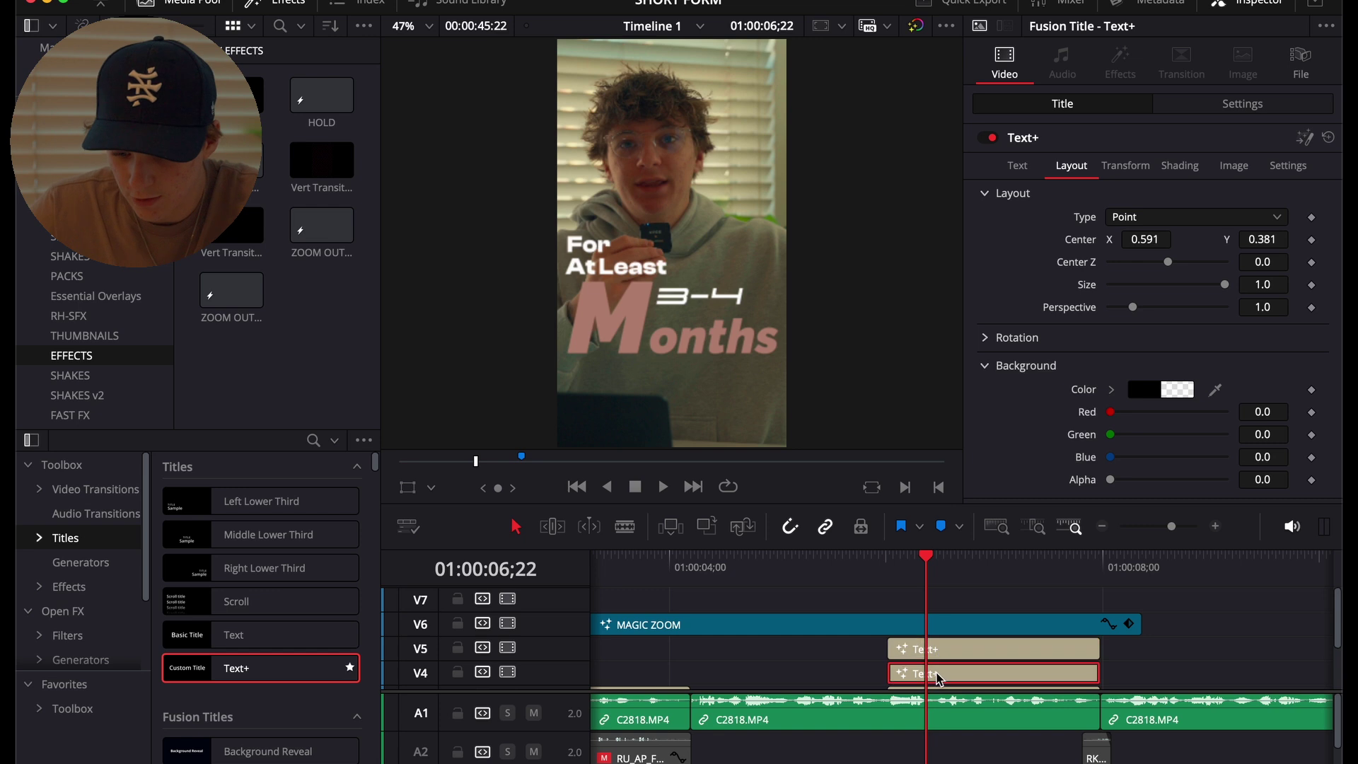
pyautogui.click(1016, 166)
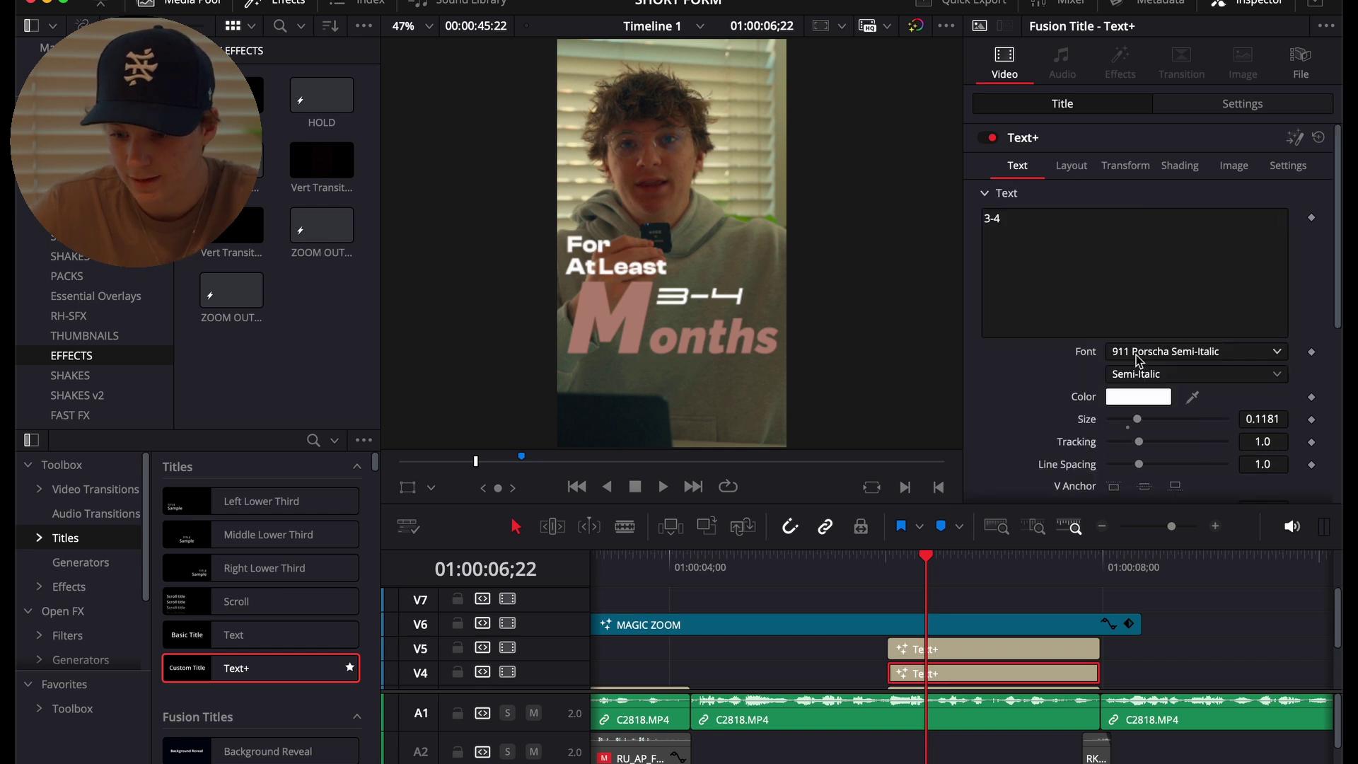
pyautogui.click(944, 647)
pyautogui.click(944, 672)
pyautogui.moveTo(1138, 417); pyautogui.dragTo(1145, 420)
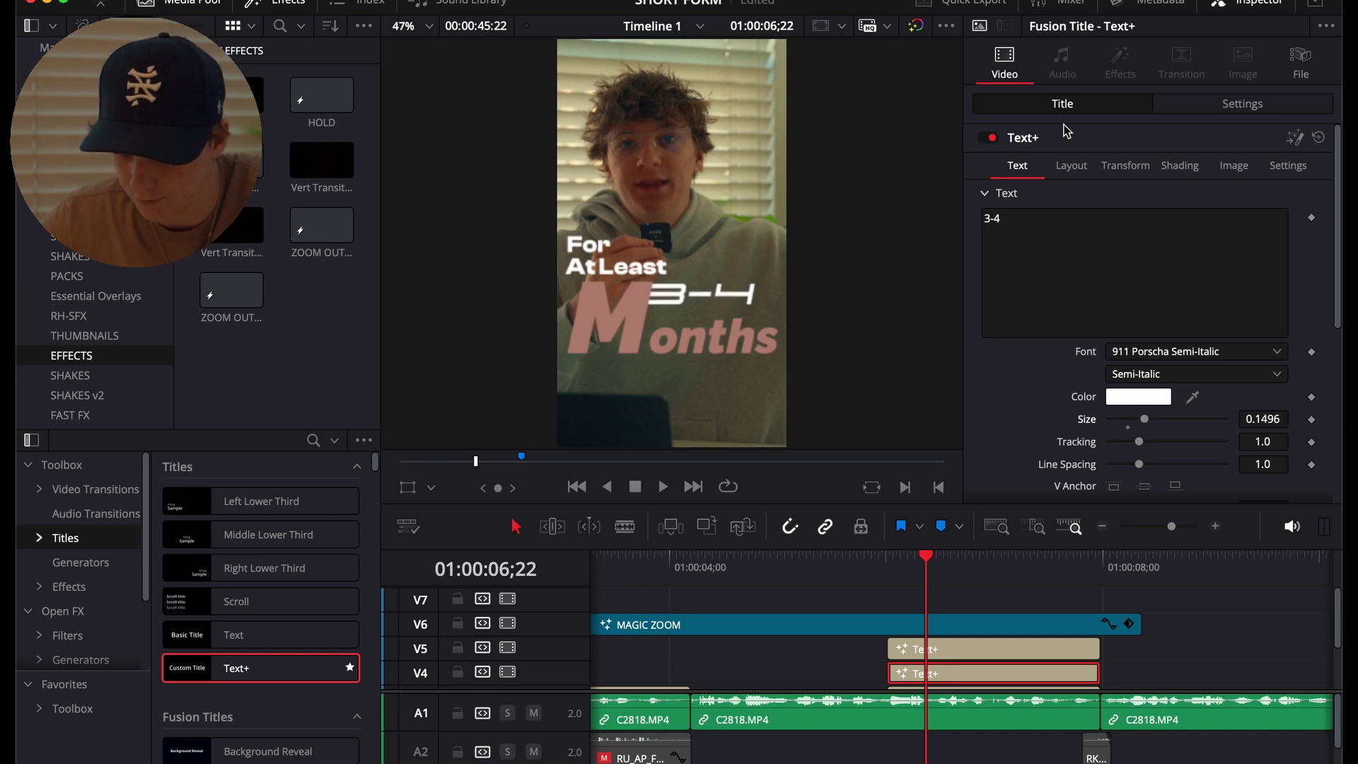
# Reposition the "3-4" title above "onths" at center X 0.644, Y 0.368.
pyautogui.click(1070, 167)
pyautogui.moveTo(1144, 239); pyautogui.dragTo(1163, 239)
pyautogui.moveTo(1263, 239); pyautogui.dragTo(1255, 239)
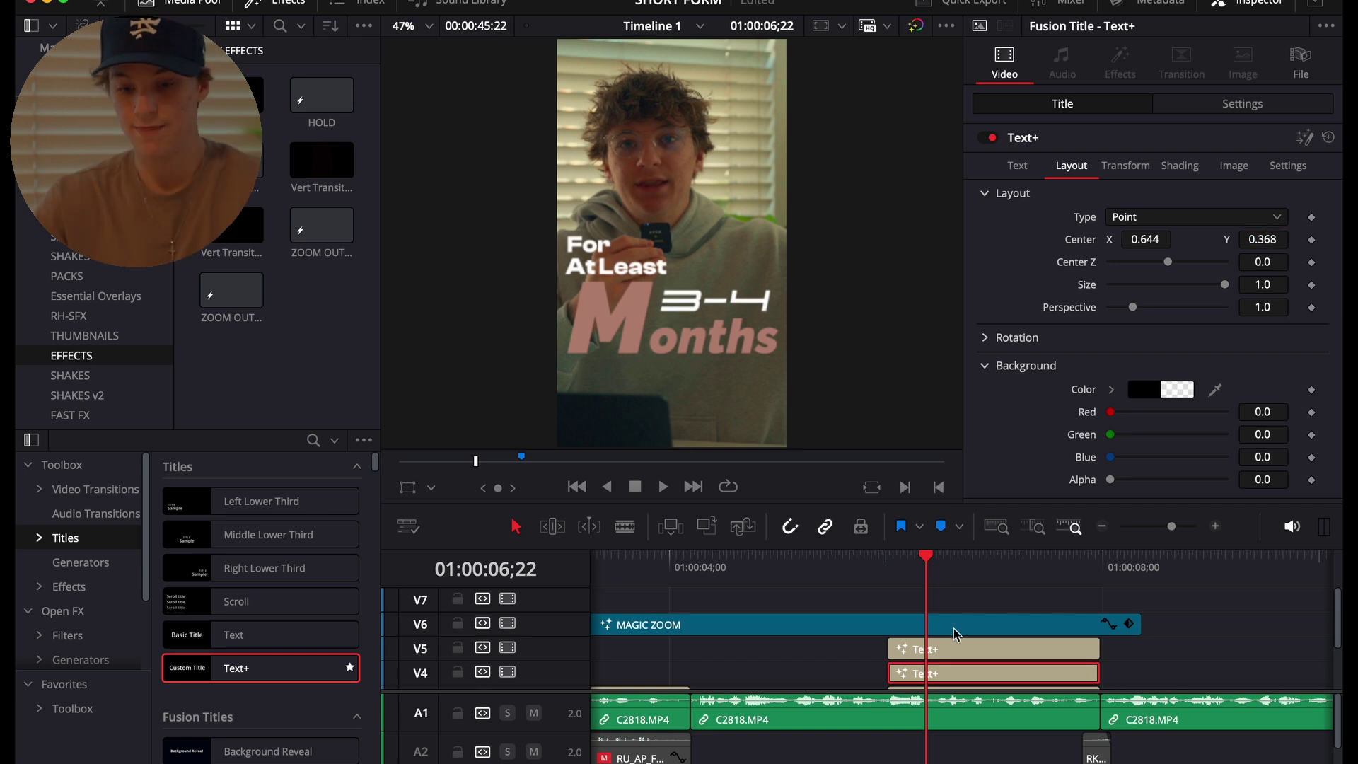
# Park the playhead at the start of the caption titles, 01:00:06;01, and disable the MAGIC ZOOM clip.
pyautogui.click(889, 566)
pyautogui.click(916, 627)
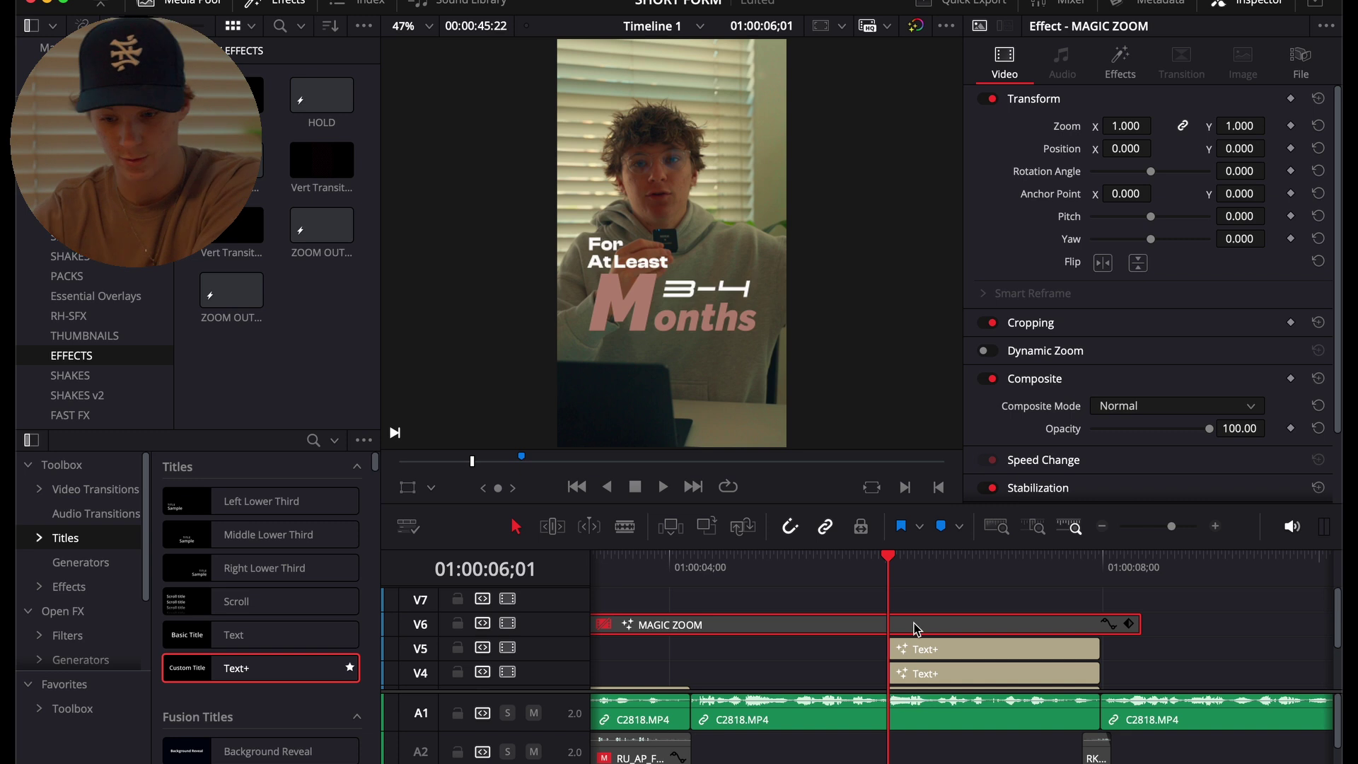
pyautogui.scroll(-3, 922, 639)
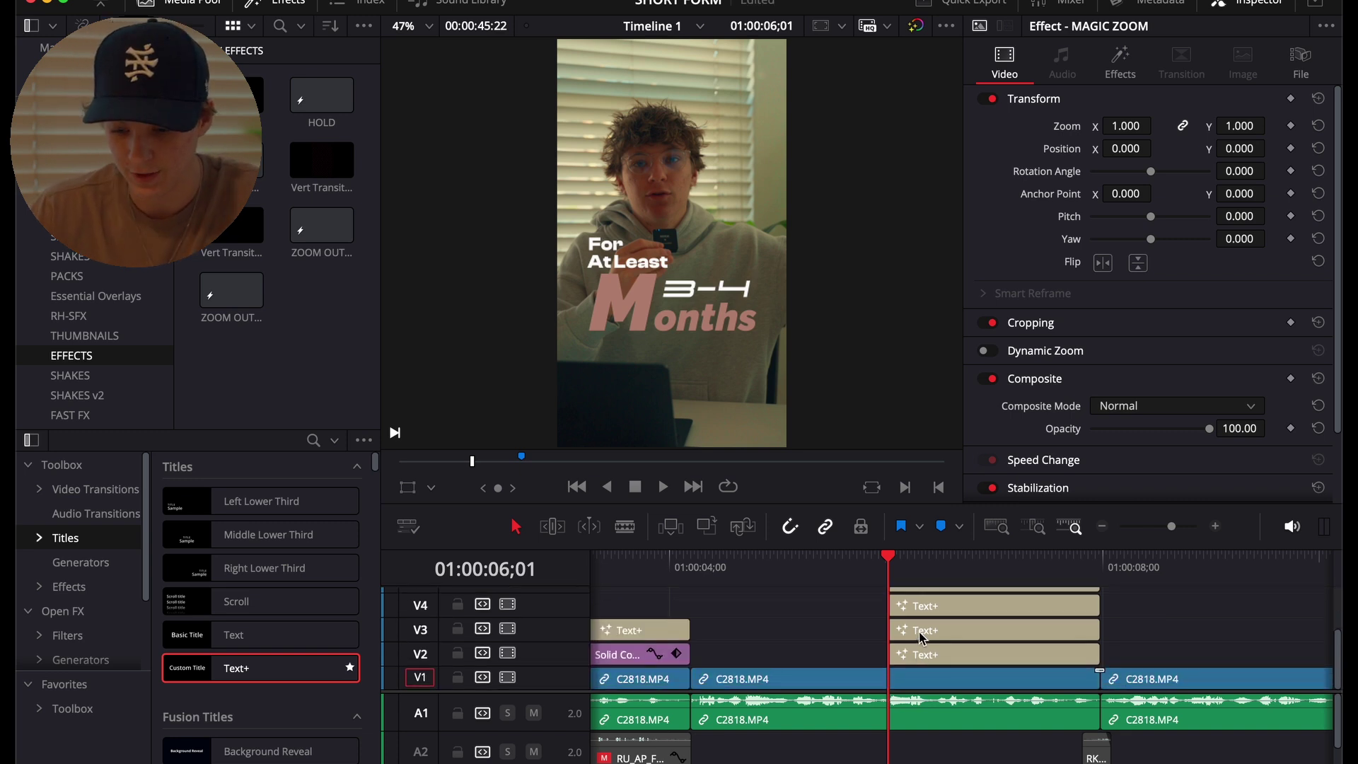
# Trim the start of the "At Least" title on V3 to 01:00:06;18, when the words are spoken.
pyautogui.click(919, 639)
pyautogui.press('space')
pyautogui.press('space')
pyautogui.hotkey('shift', '[')
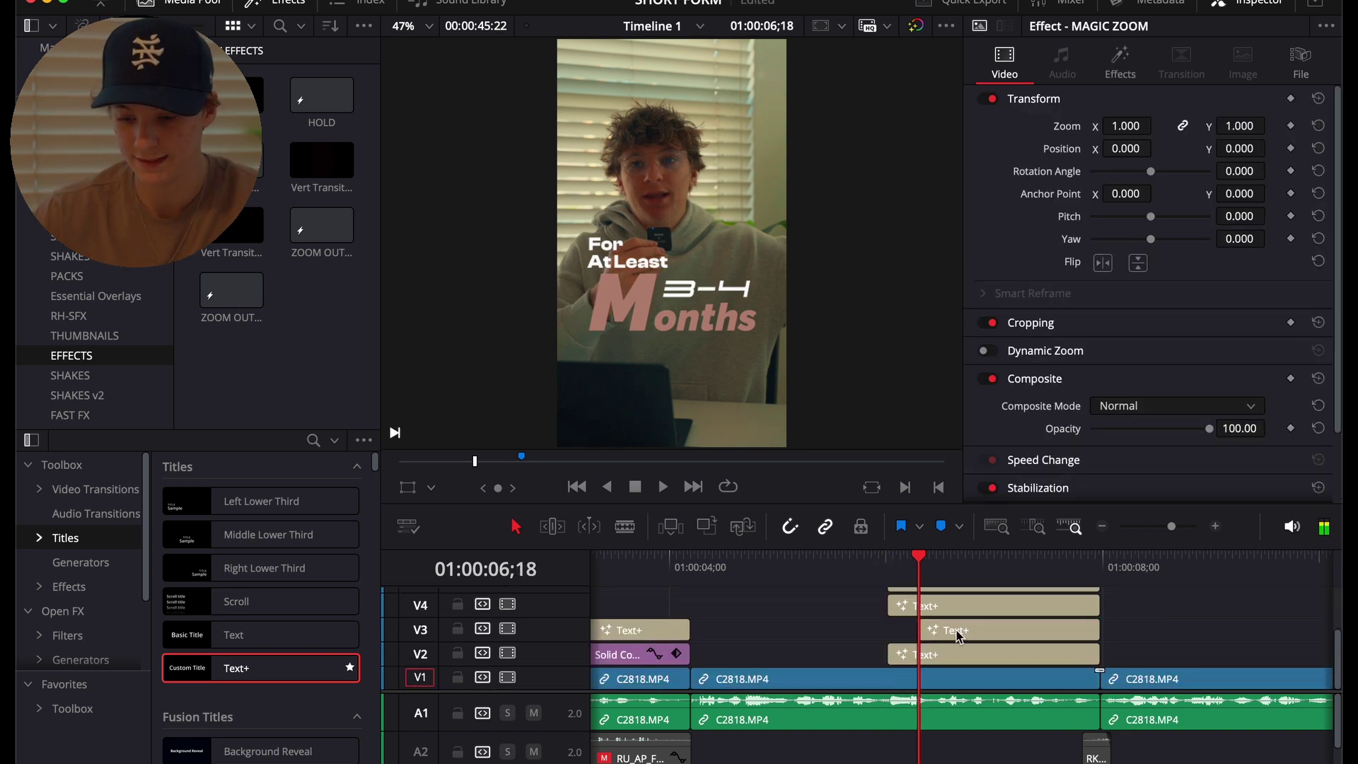
# Cut the "3-4" title on V4 at 01:00:06;54 and remove the part before it.
pyautogui.click(958, 636)
pyautogui.press('space')
pyautogui.click(974, 612)
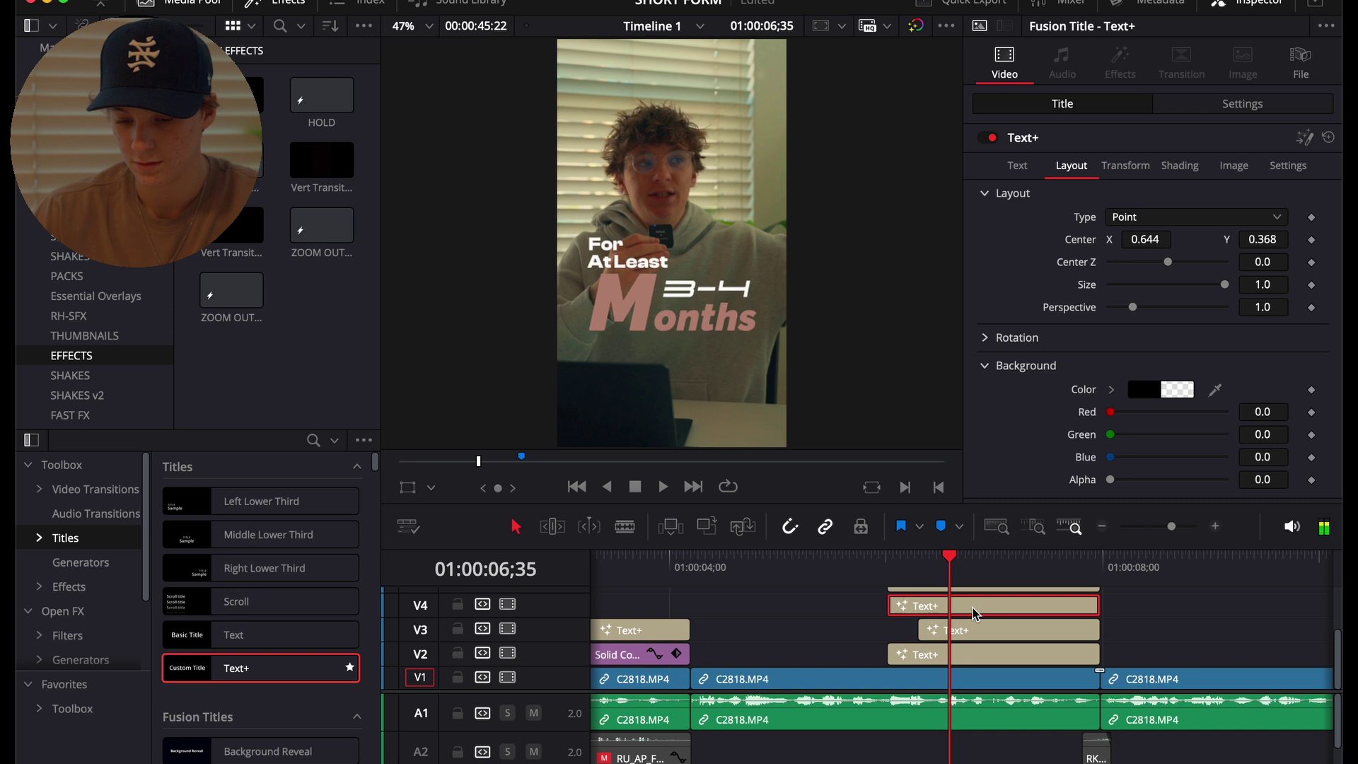
pyautogui.press('space')
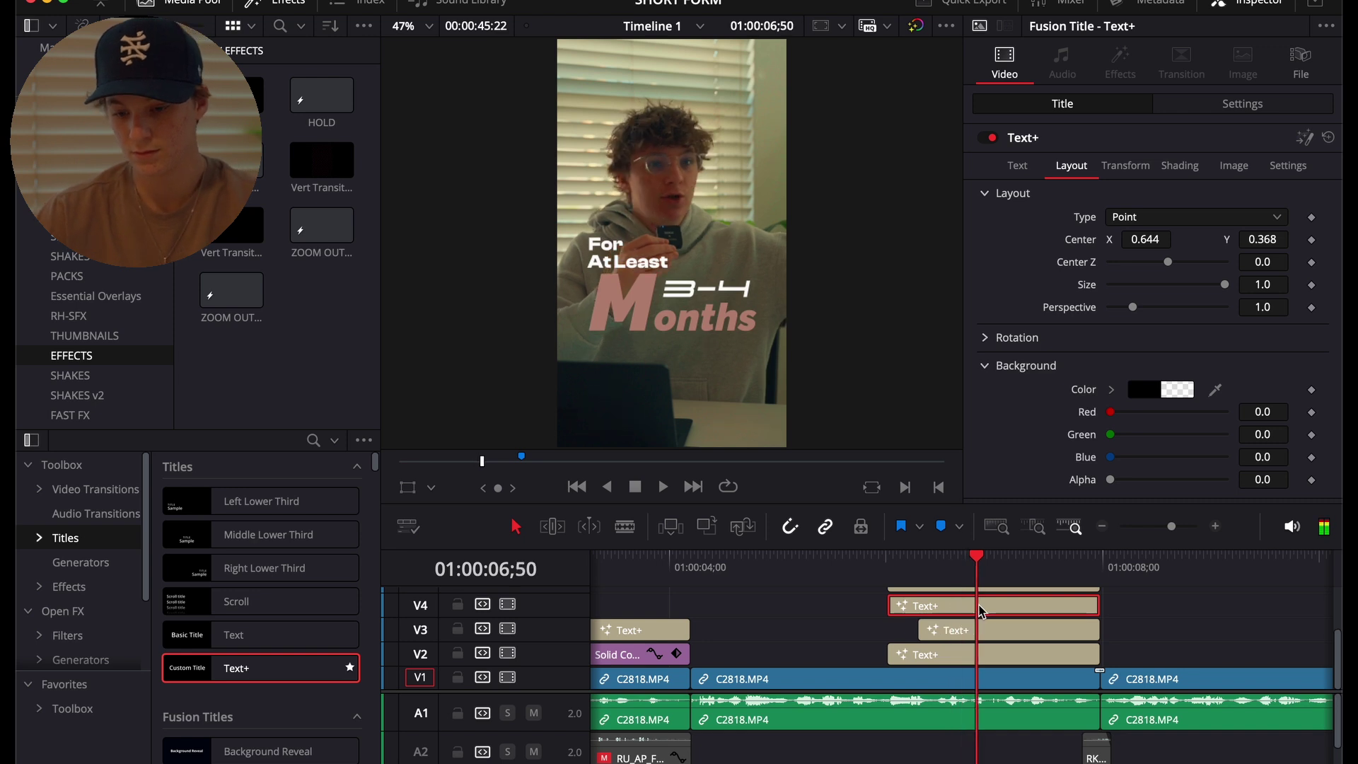
pyautogui.press('space')
pyautogui.press('super+b')
pyautogui.press('BackSpace')
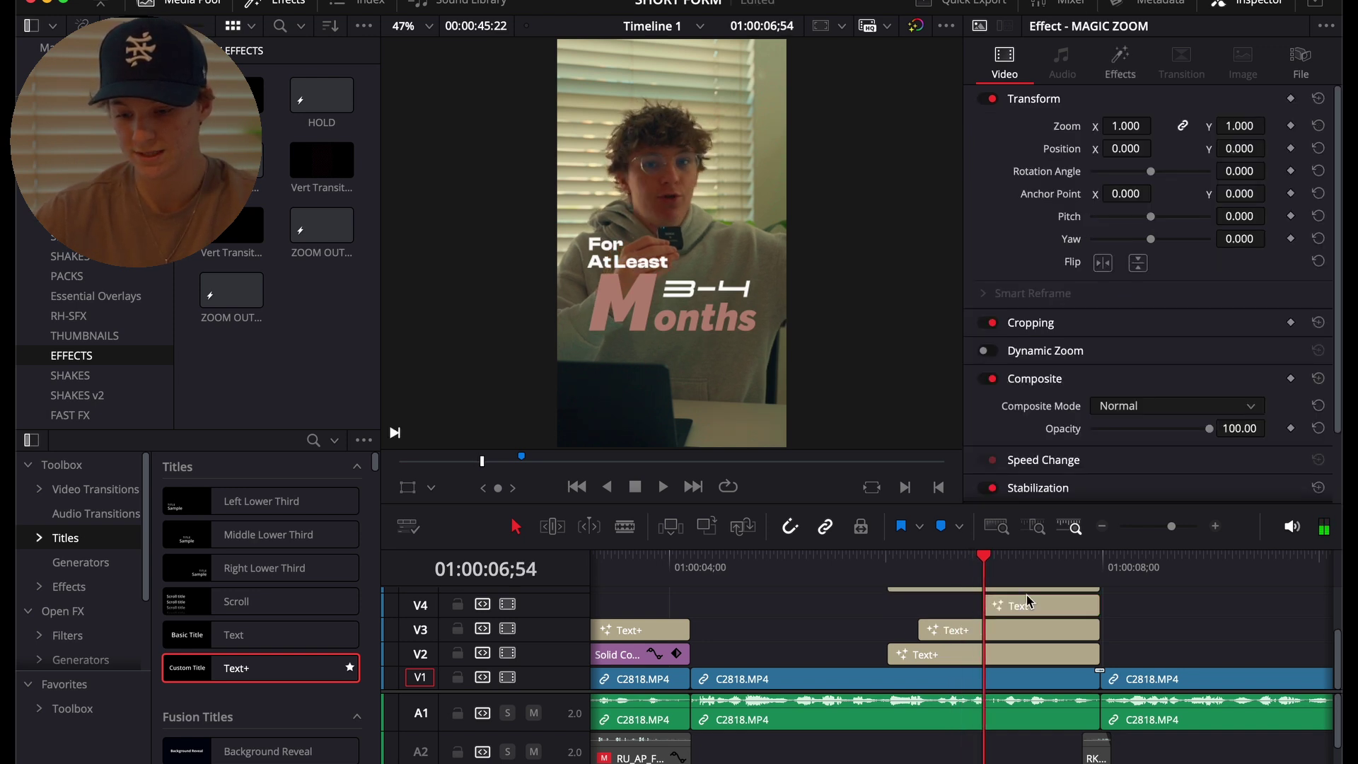
# Trim the start of the "Months" title on V5 to 01:00:07;25.
pyautogui.click(1025, 607)
pyautogui.press('space')
pyautogui.scroll(2, 1026, 612)
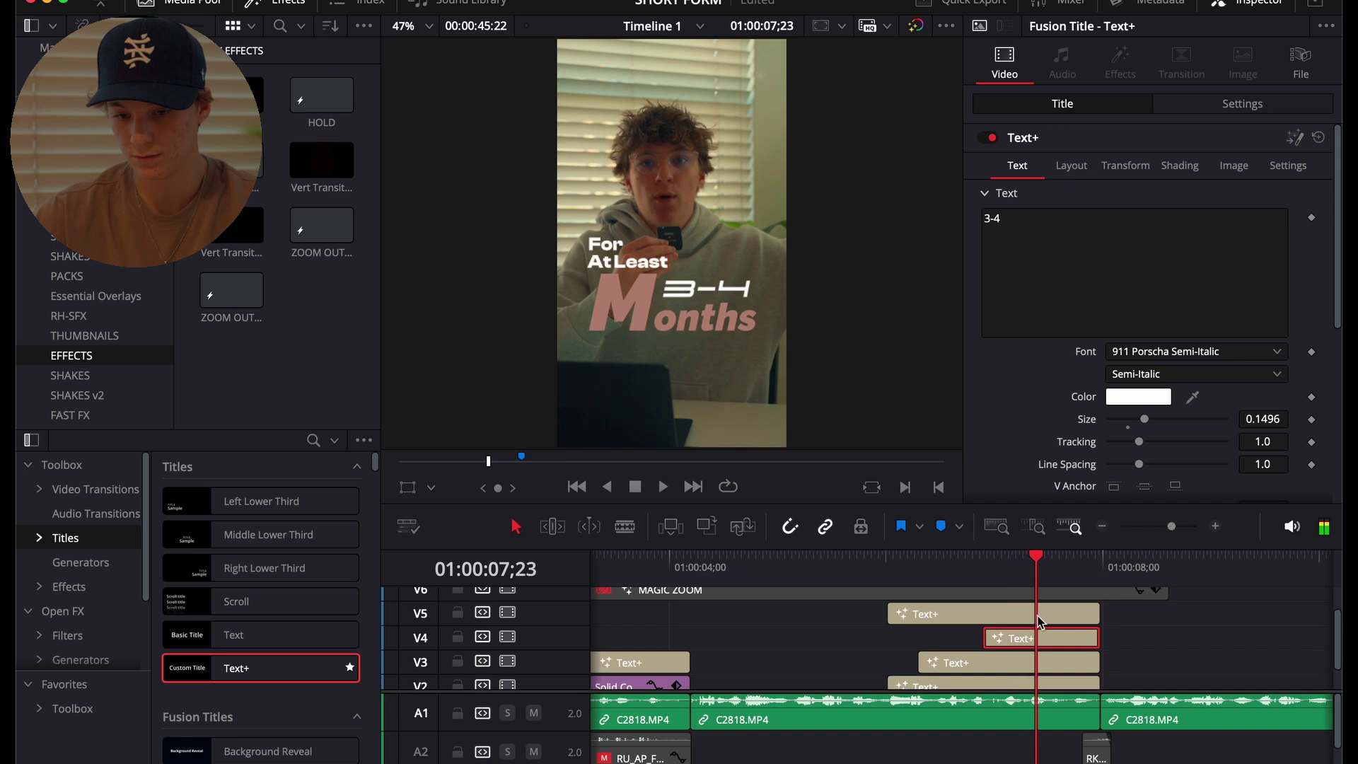
pyautogui.click(1038, 620)
pyautogui.click(1037, 590)
pyautogui.scroll(-2, 1038, 594)
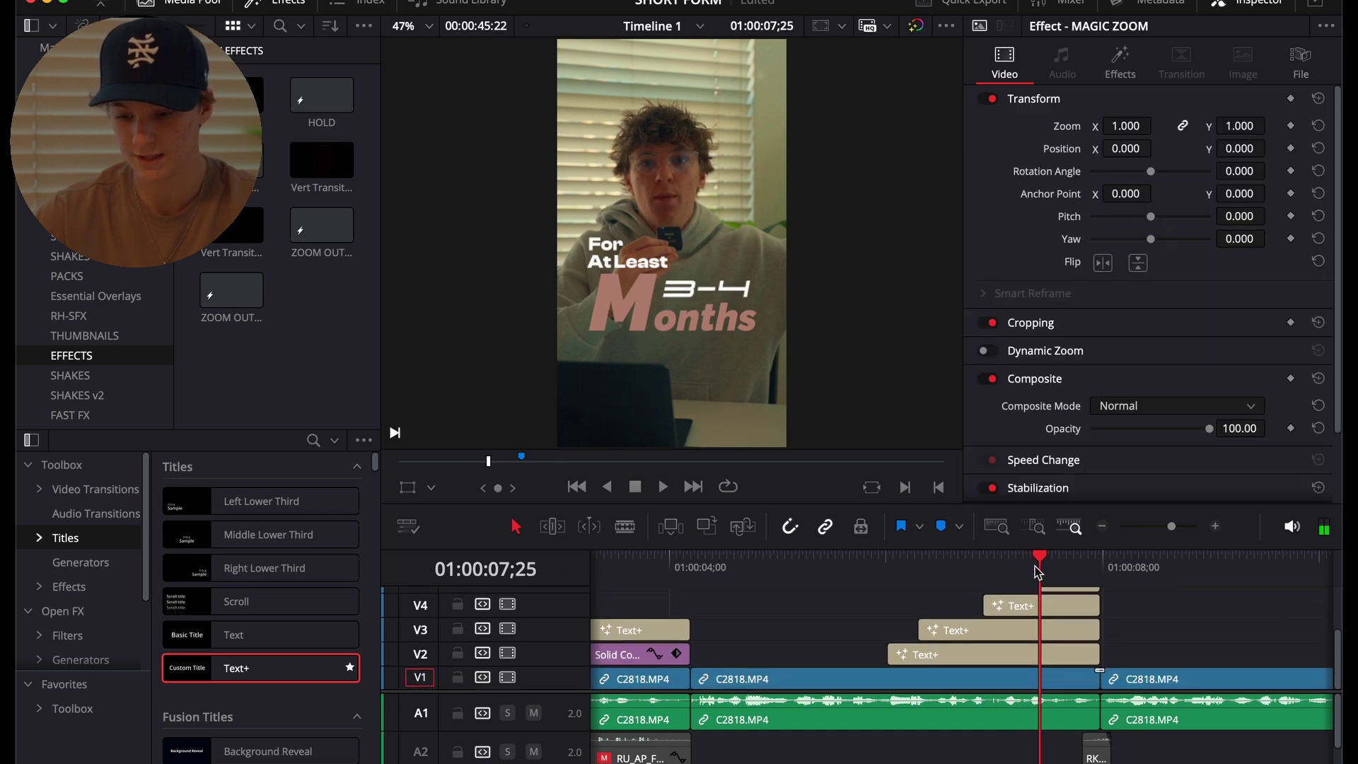
# Play the caption sequence repeatedly from 01:00:06;01 to check each title's entry against the speech.
pyautogui.moveTo(1033, 561); pyautogui.dragTo(890, 561)
pyautogui.press('space')
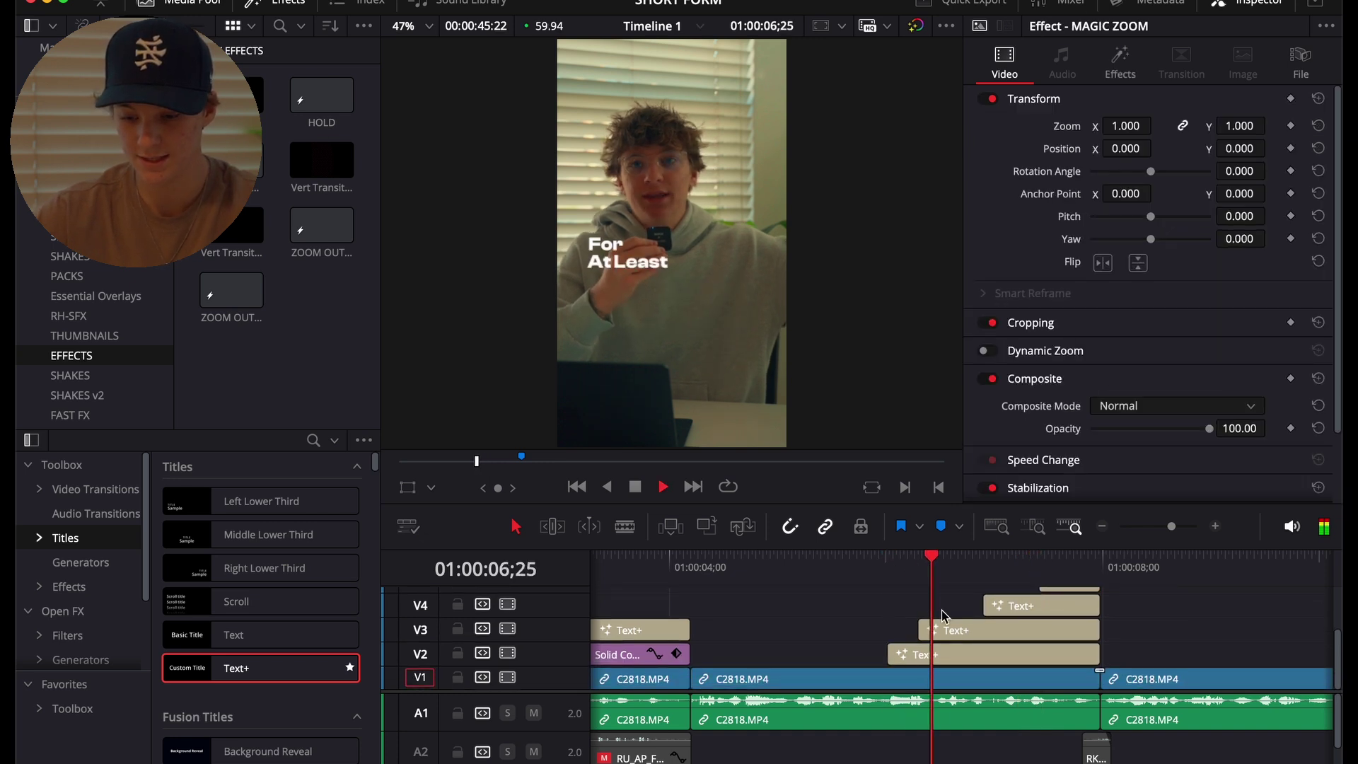
pyautogui.press('space')
pyautogui.click(887, 565)
pyautogui.press('space')
pyautogui.press('space')
pyautogui.click(889, 568)
pyautogui.press('space')
pyautogui.press('space')
pyautogui.press('space')
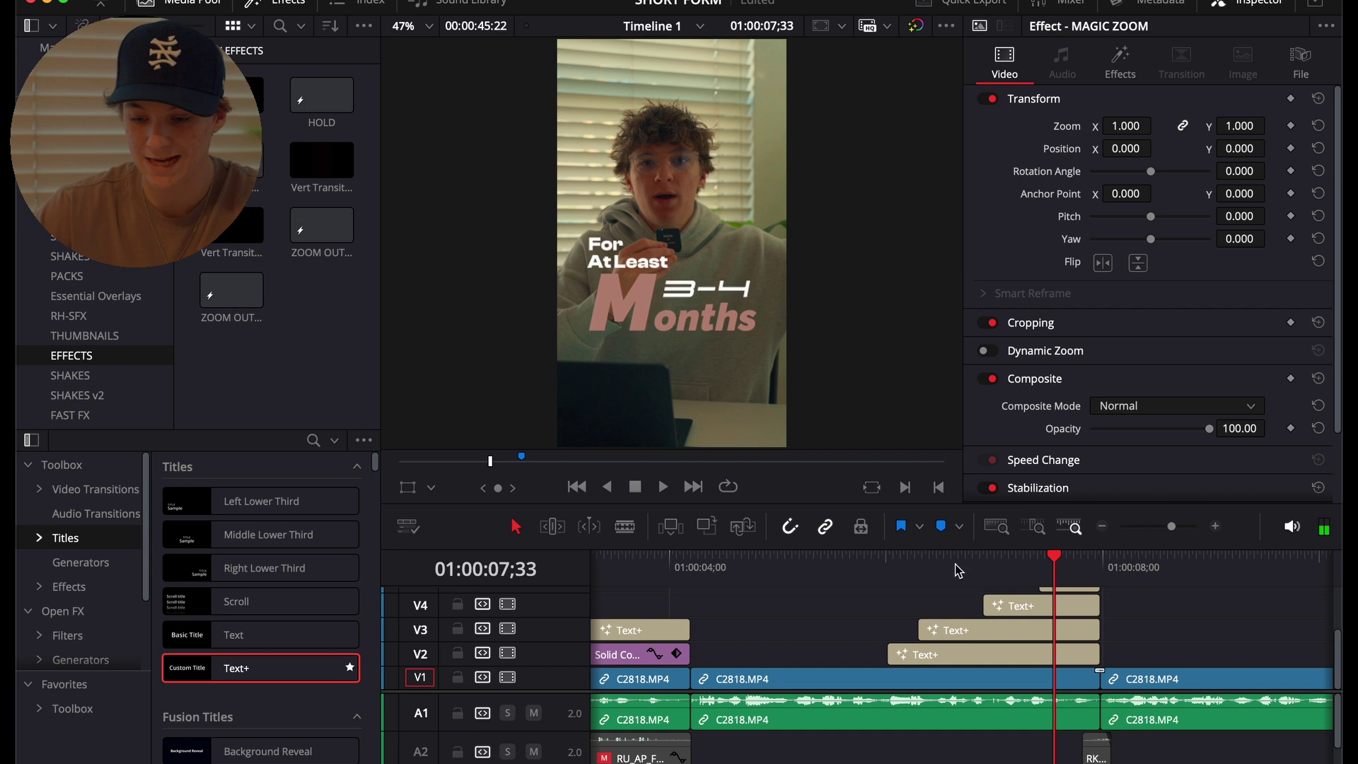
# Open the "For" title on V2 in Fusion and add a Transform node between Template and MediaOut1.
pyautogui.press('Up')
pyautogui.click(924, 656)
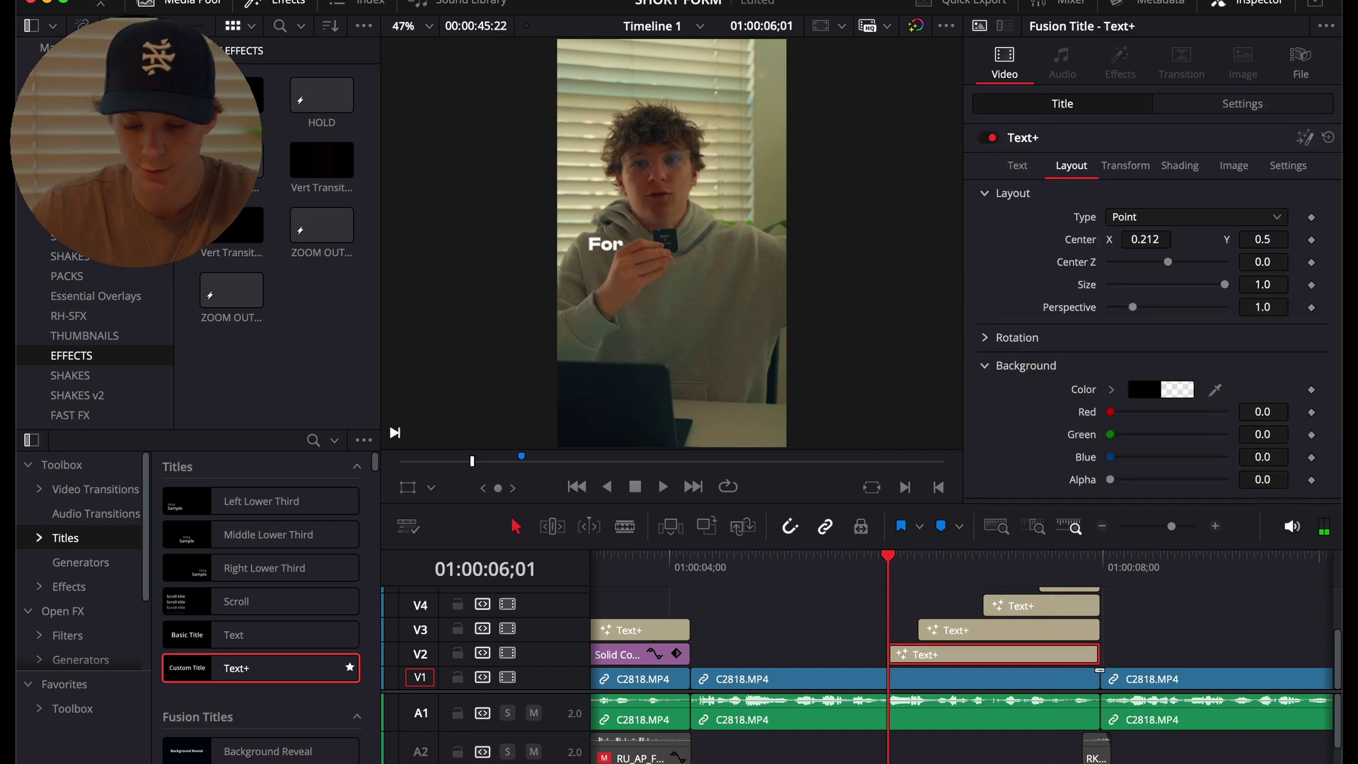
pyautogui.hotkey('shift', '5')
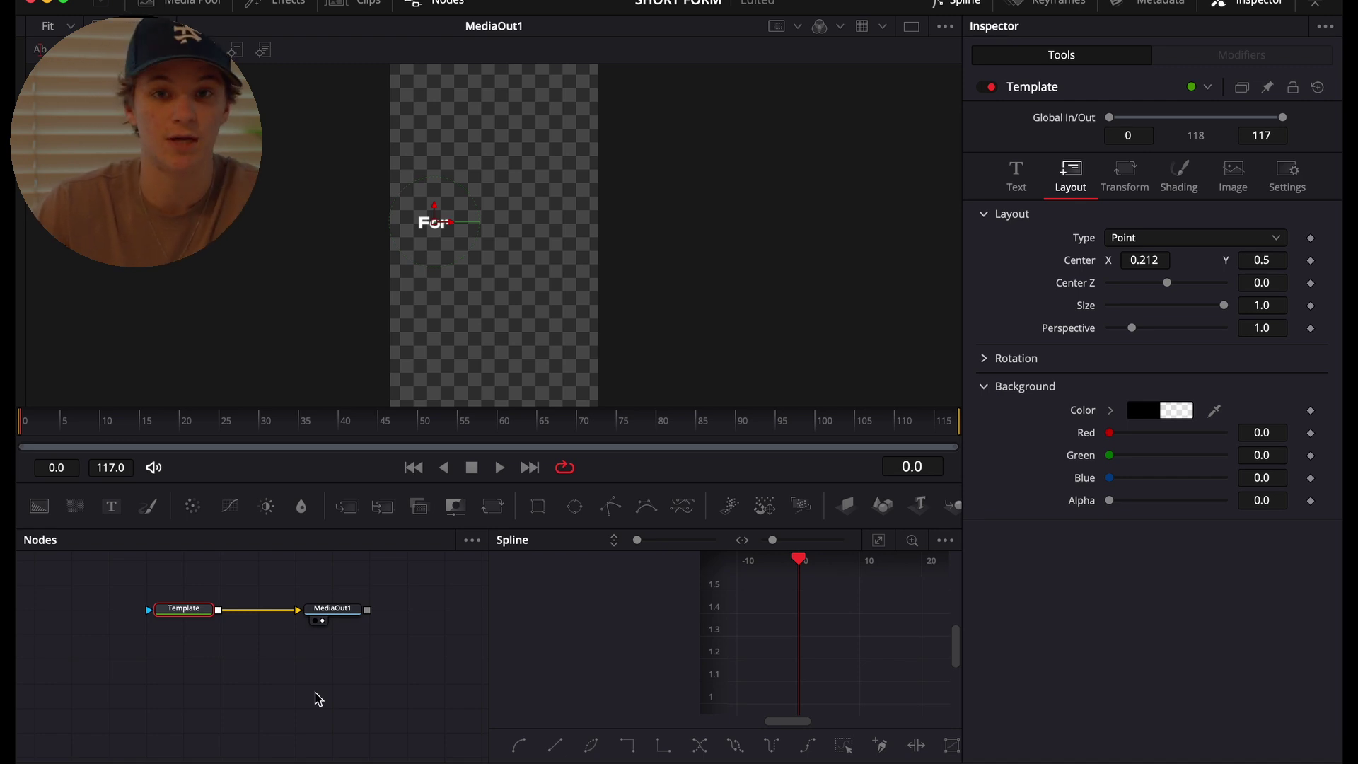
pyautogui.hotkey('shift', 'space')
pyautogui.write('trans')
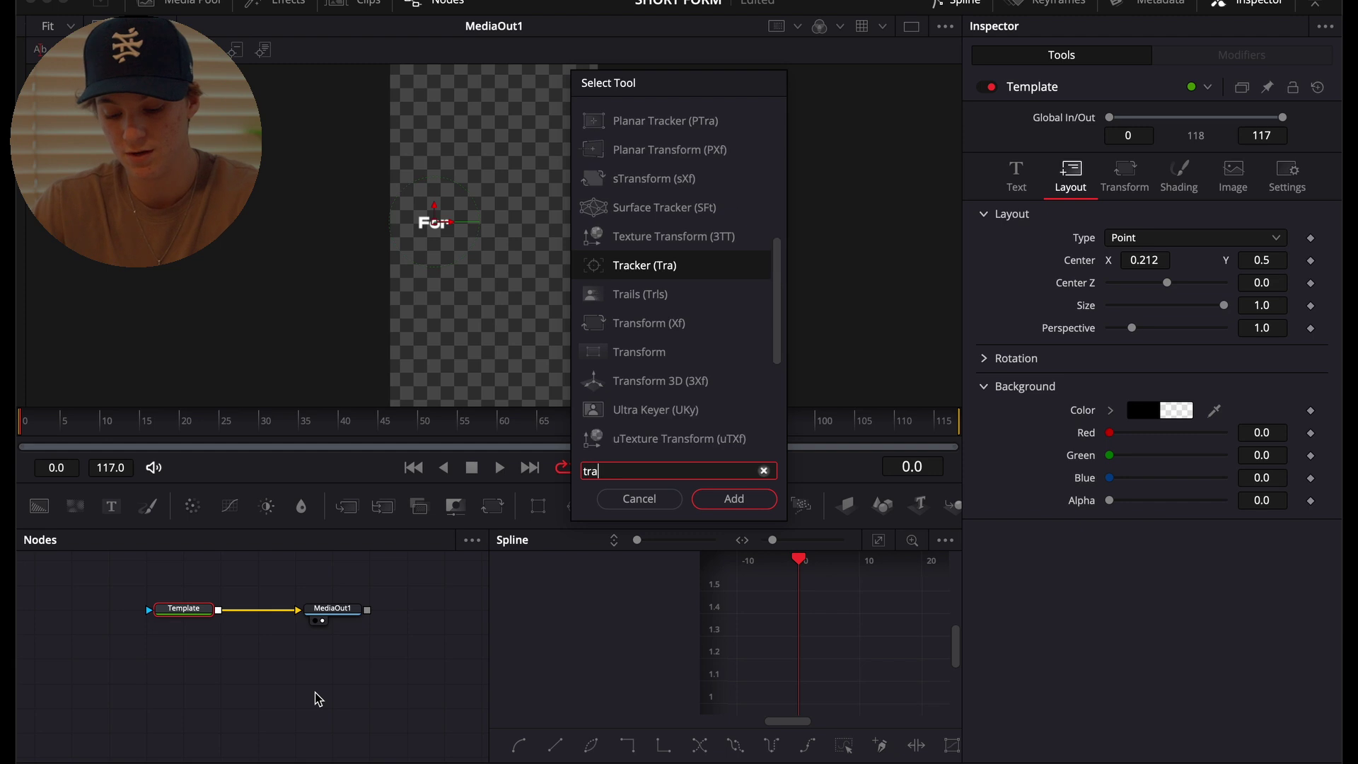
pyautogui.press('Return')
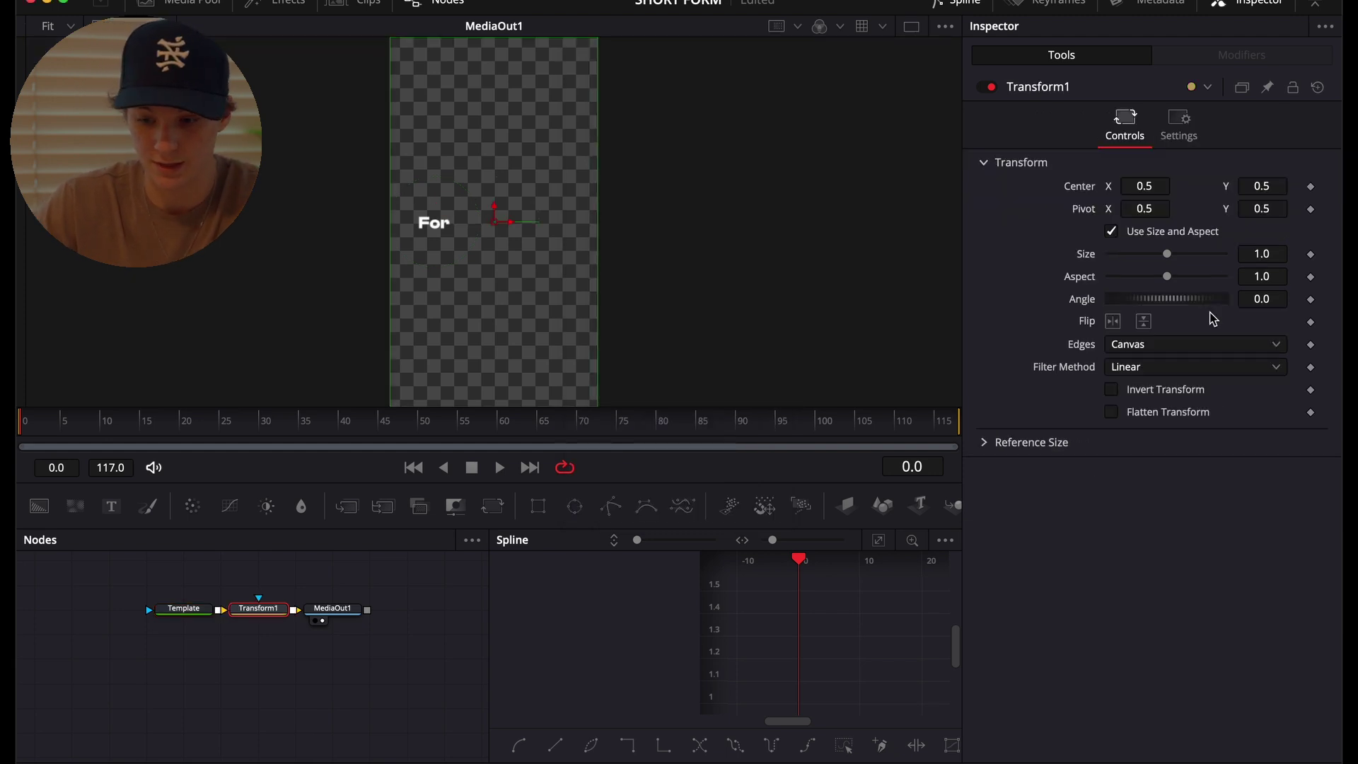
# Keyframe the Transform node's Center X at 0.441 on frame 0 and 0.5 on frame 15.
pyautogui.moveTo(1152, 181); pyautogui.dragTo(1119, 181)
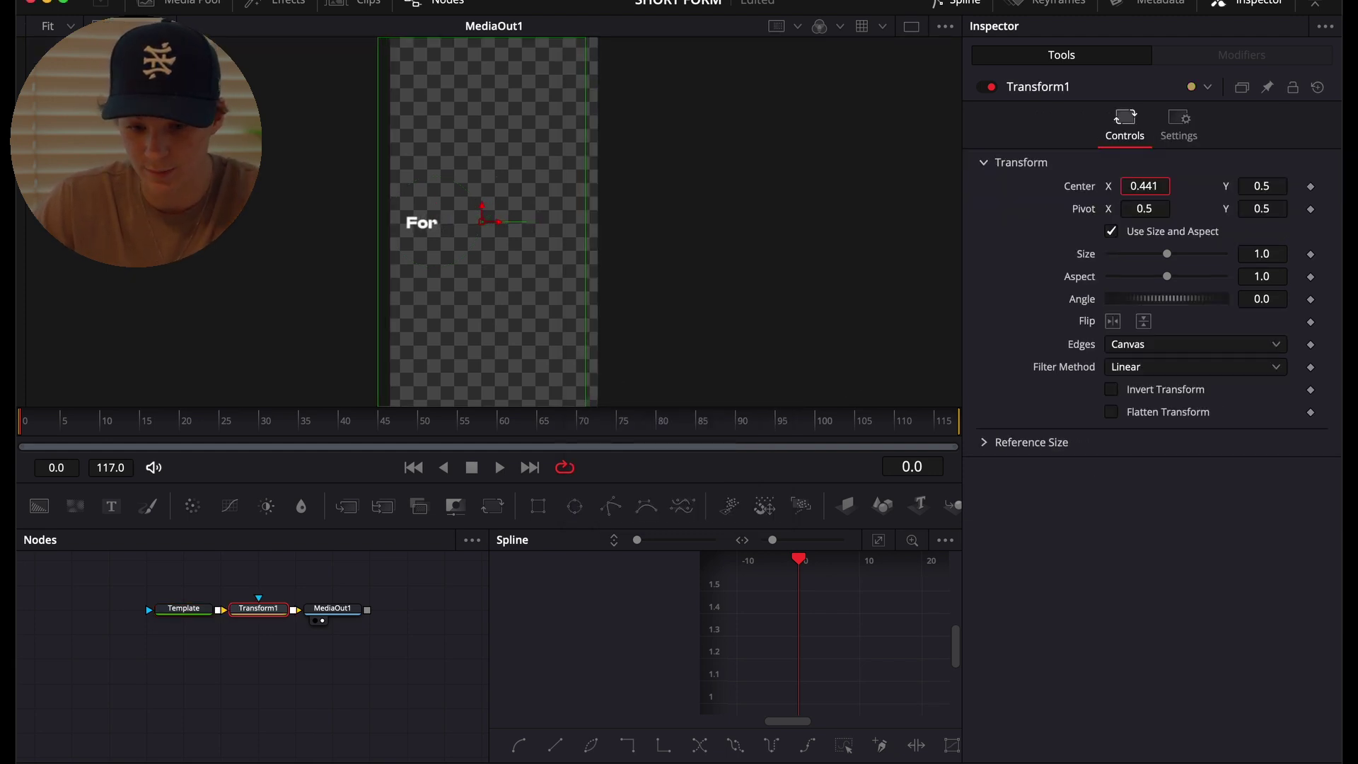
pyautogui.click(1310, 189)
pyautogui.moveTo(130, 424); pyautogui.dragTo(143, 424)
pyautogui.click(1146, 187)
pyautogui.write('0.5')
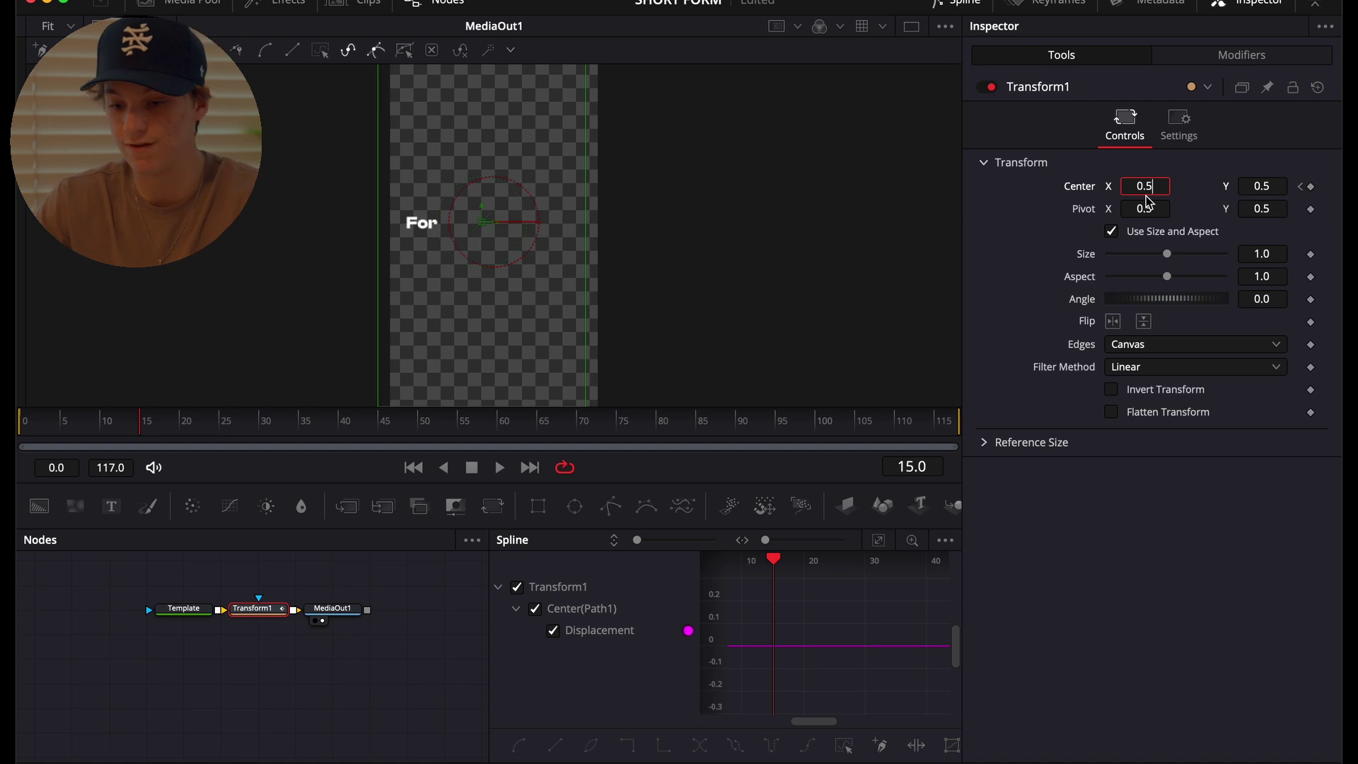
pyautogui.press('Tab')
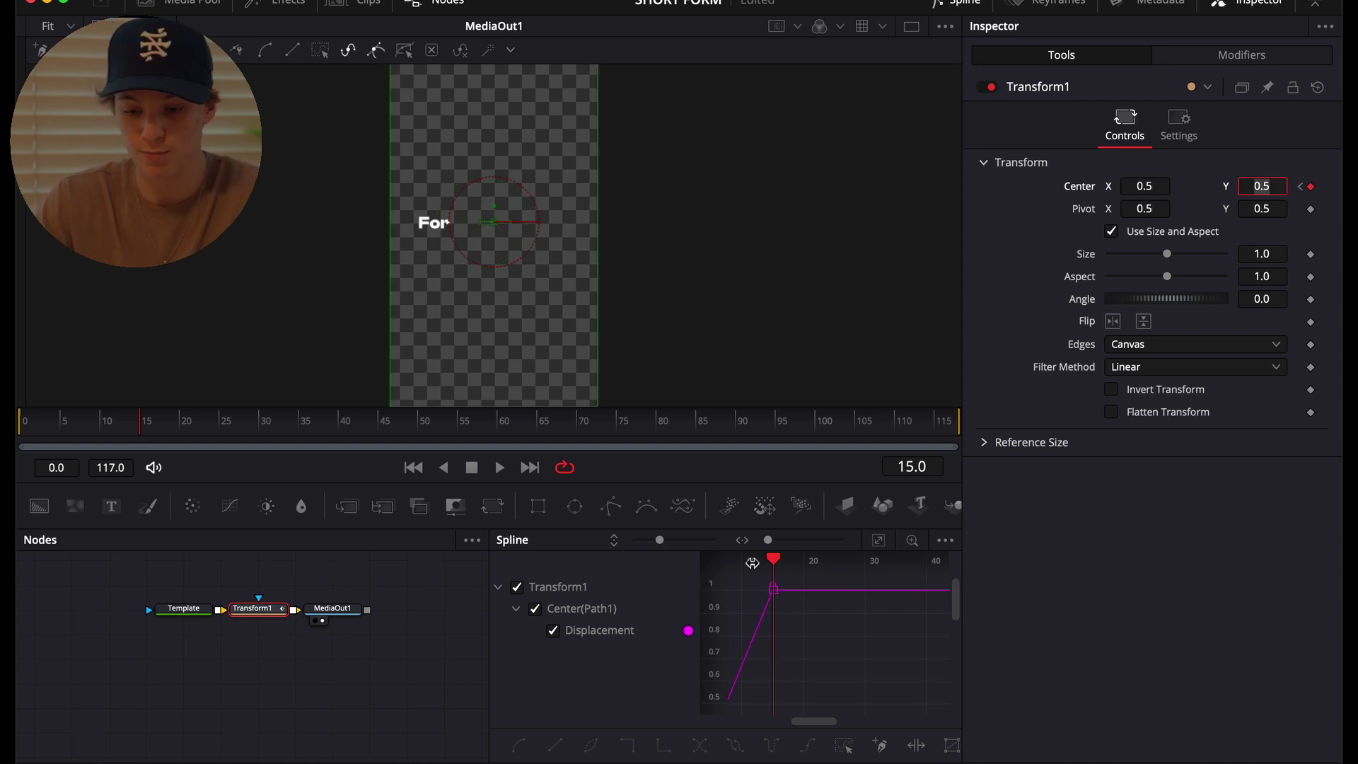
# Apply the Out Cubic ease to all keyframes of the Transform node's displacement curve.
pyautogui.click(879, 540)
pyautogui.press('super+a')
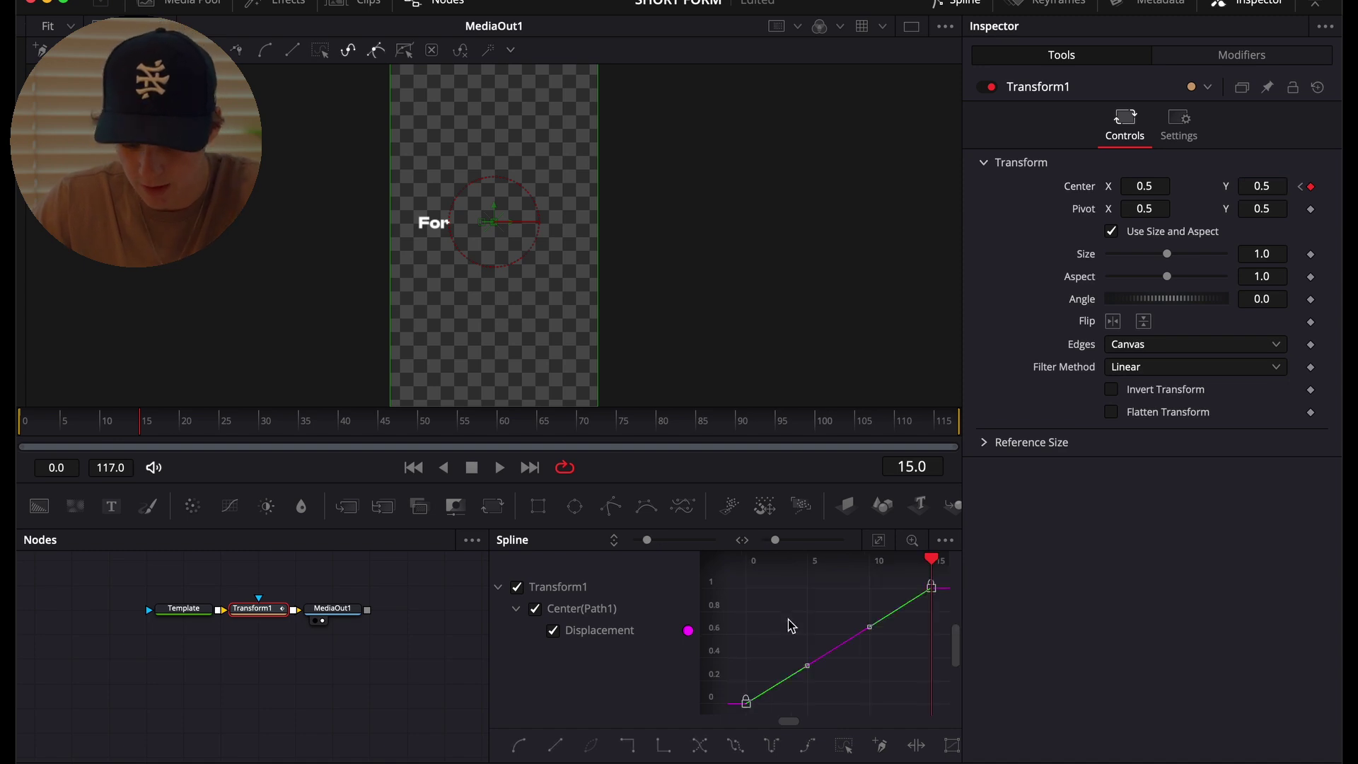
pyautogui.rightClick(788, 619)
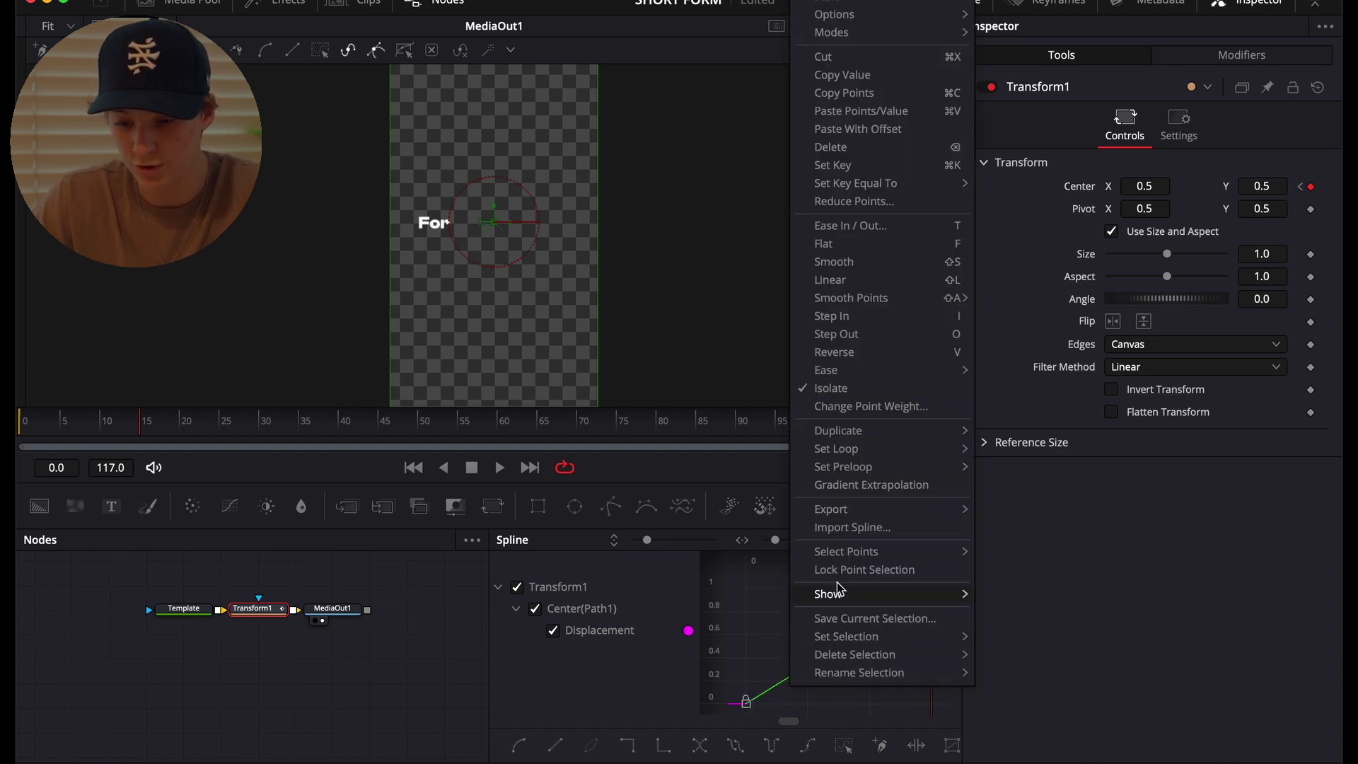
pyautogui.moveTo(837, 365)
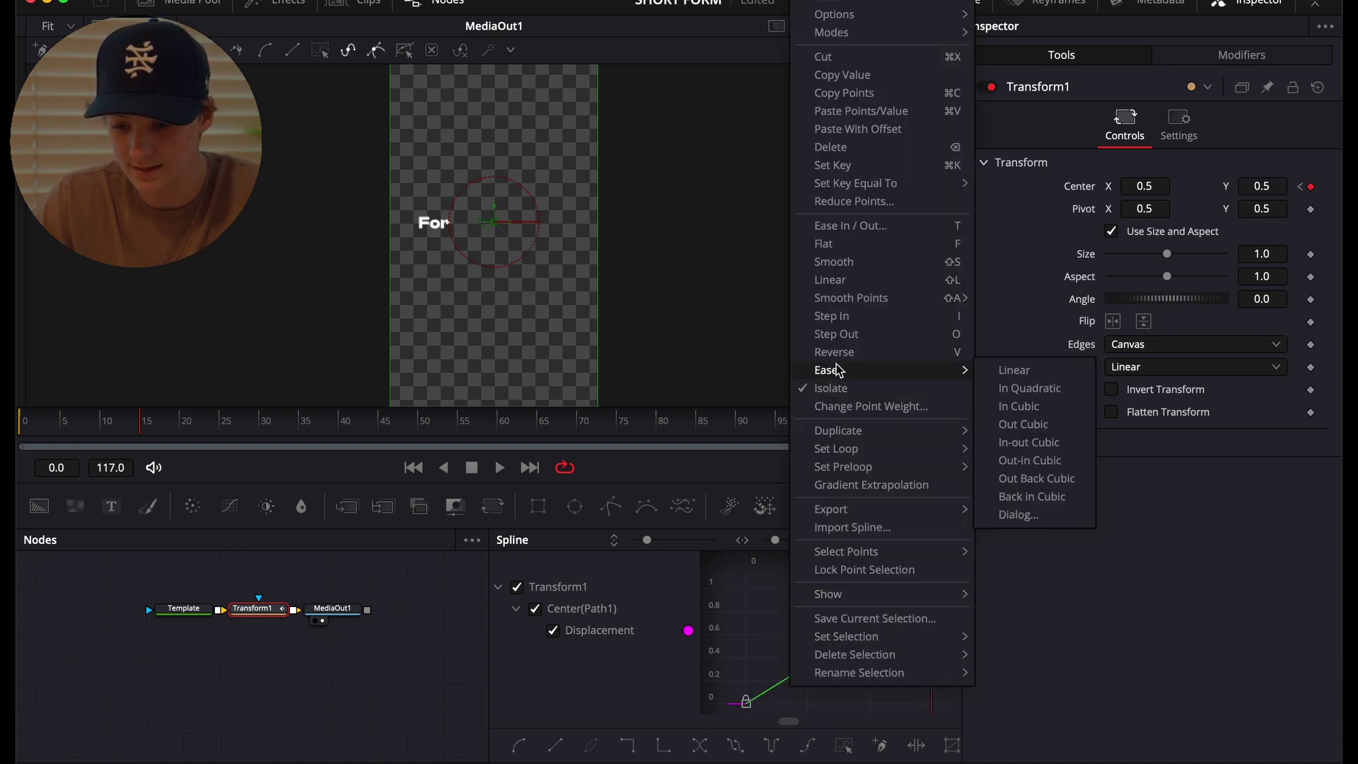
pyautogui.click(1026, 427)
# Preview the eased slide-in of "For" from frame 0 and return to 01:00:06;01 on the edit timeline.
pyautogui.moveTo(637, 423); pyautogui.dragTo(18, 420)
pyautogui.press('space')
pyautogui.press('space')
pyautogui.moveTo(132, 418); pyautogui.dragTo(16, 419)
pyautogui.press('space')
pyautogui.press('space')
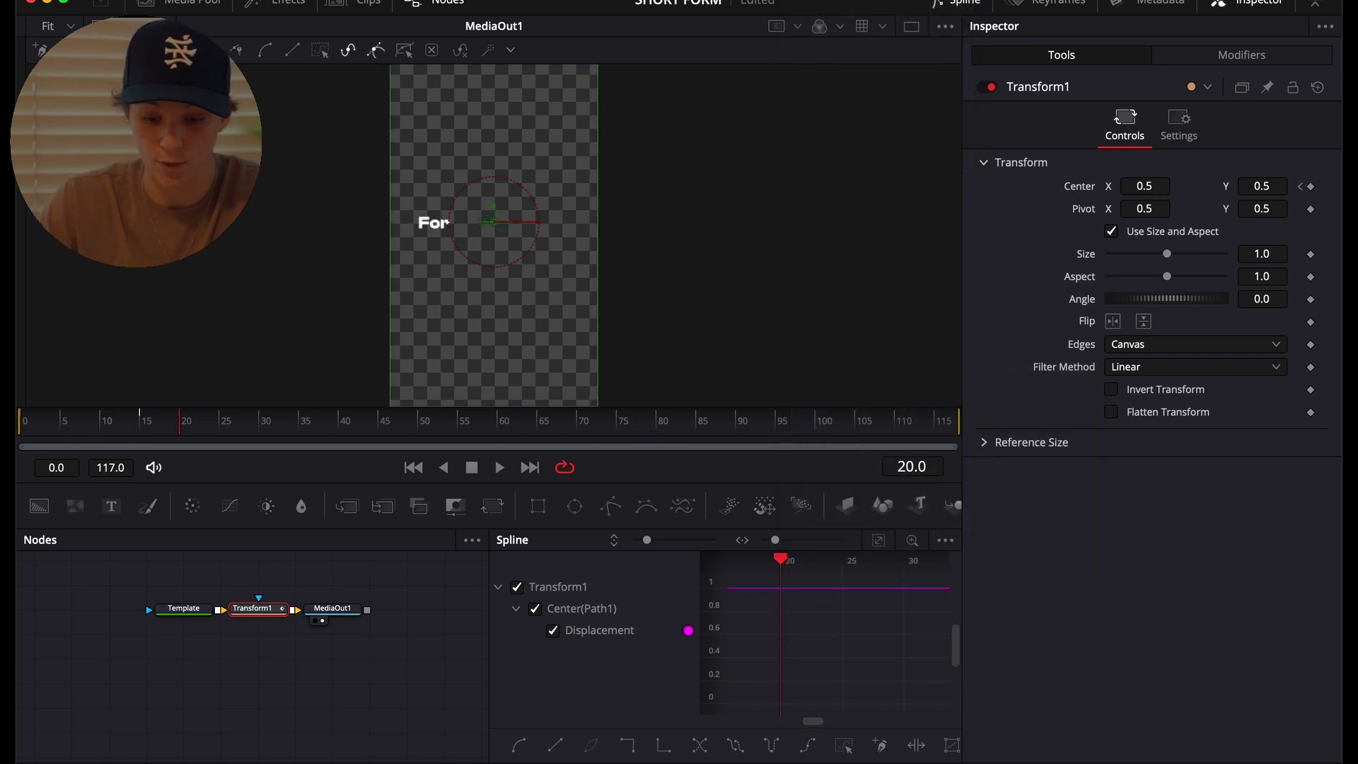
pyautogui.hotkey('shift', '4')
pyautogui.click(886, 568)
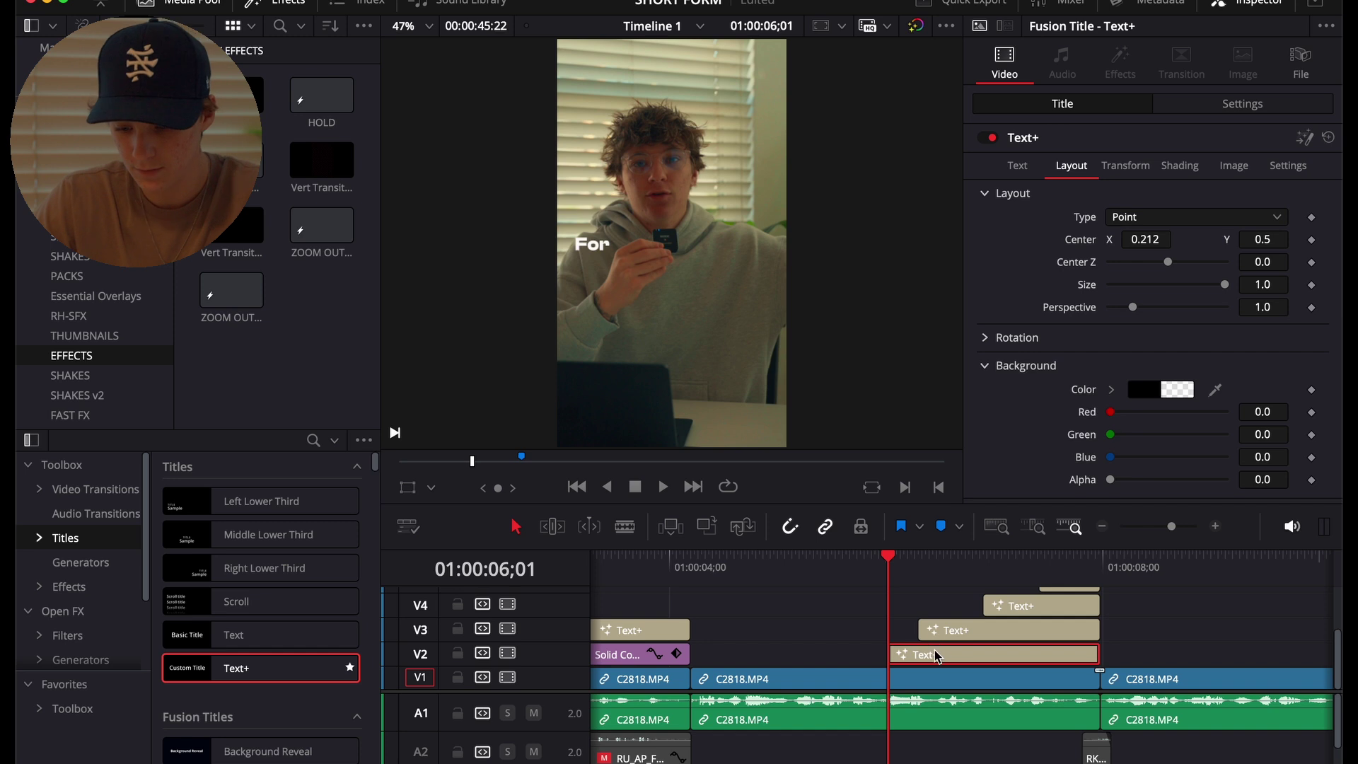
# Reopen the "For" title in Fusion and keyframe the Template node's shading opacity at 0.433 on frame 0.
pyautogui.hotkey('shift', '5')
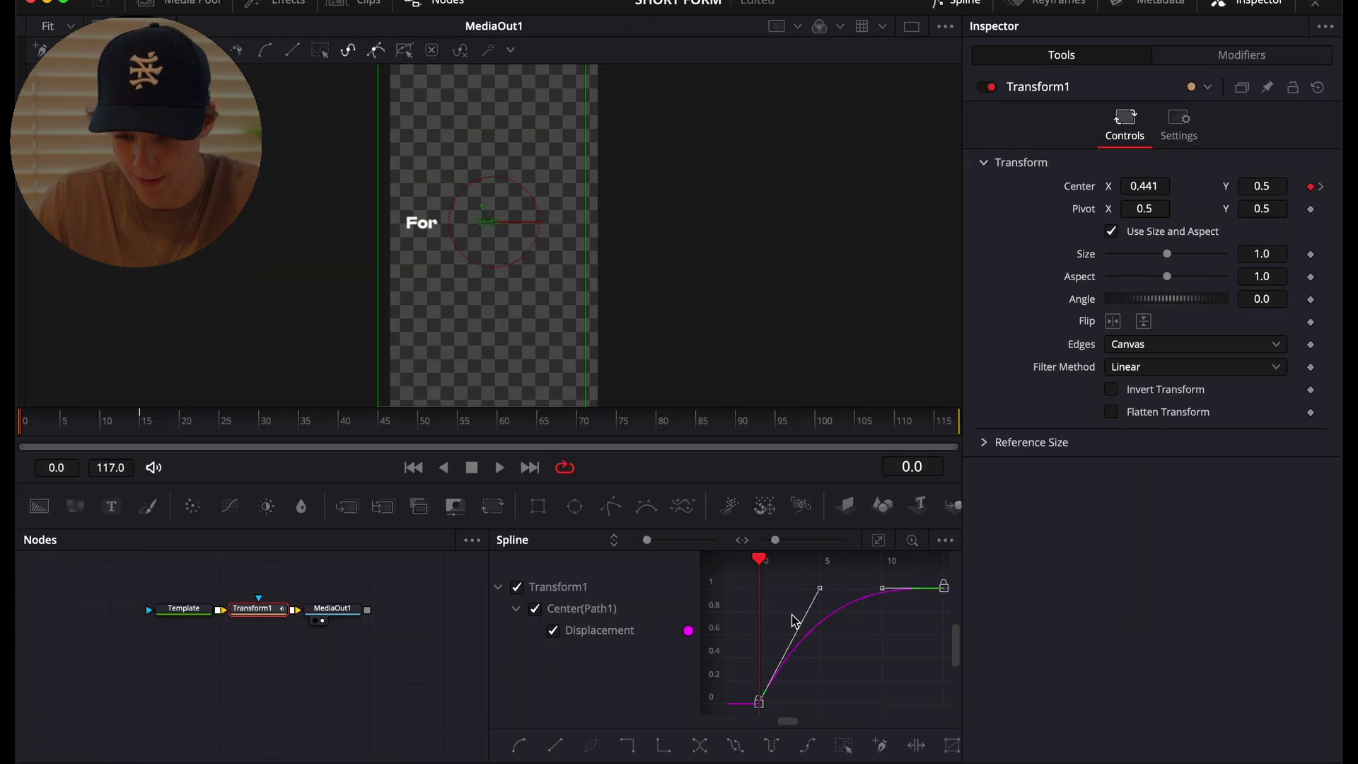
pyautogui.click(186, 609)
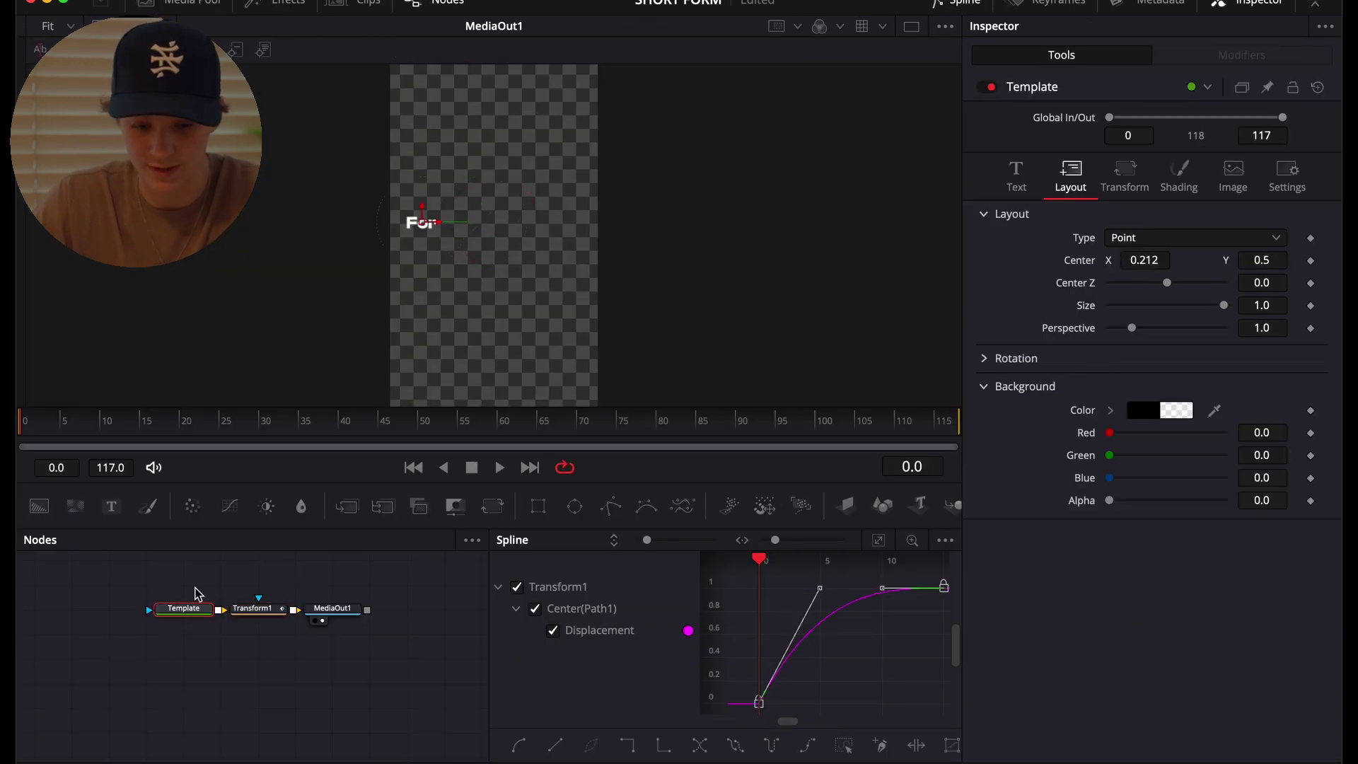
pyautogui.click(1180, 190)
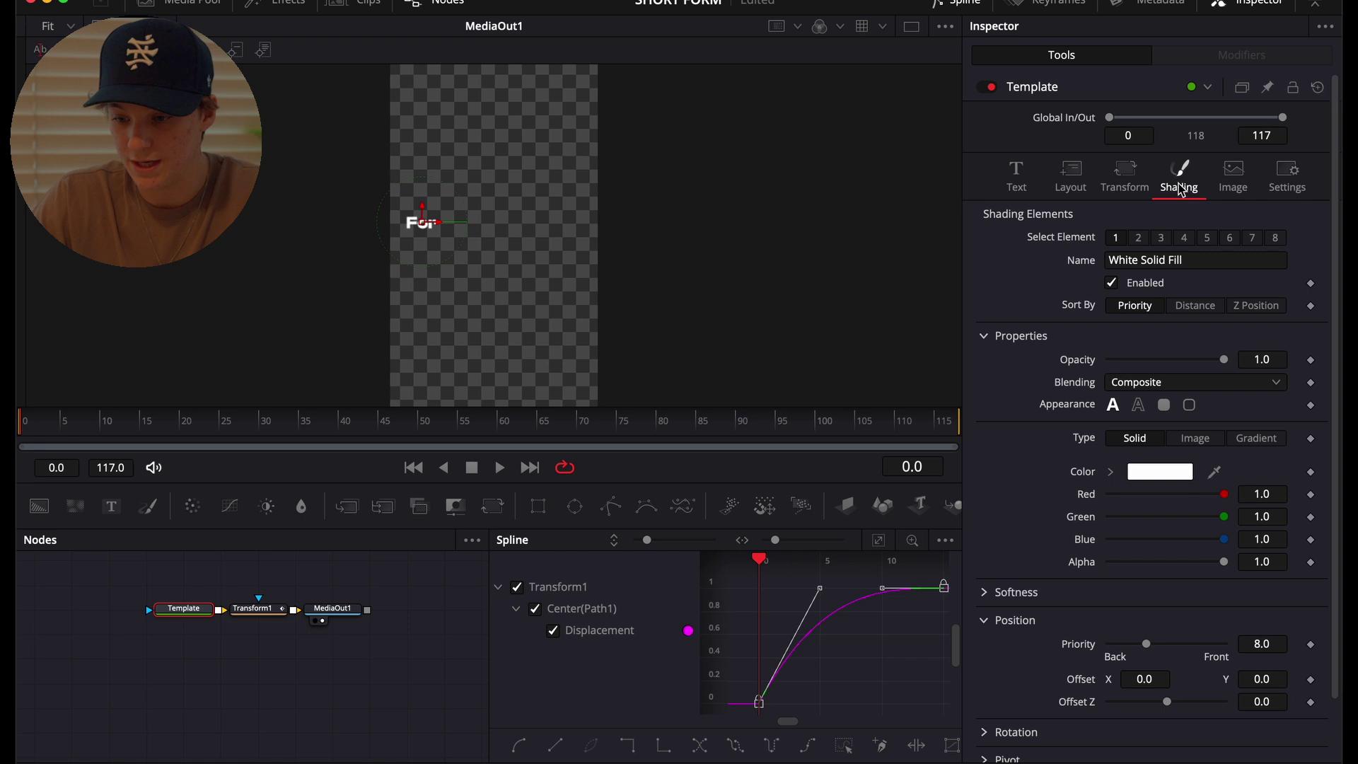
pyautogui.moveTo(1214, 358); pyautogui.dragTo(1160, 361)
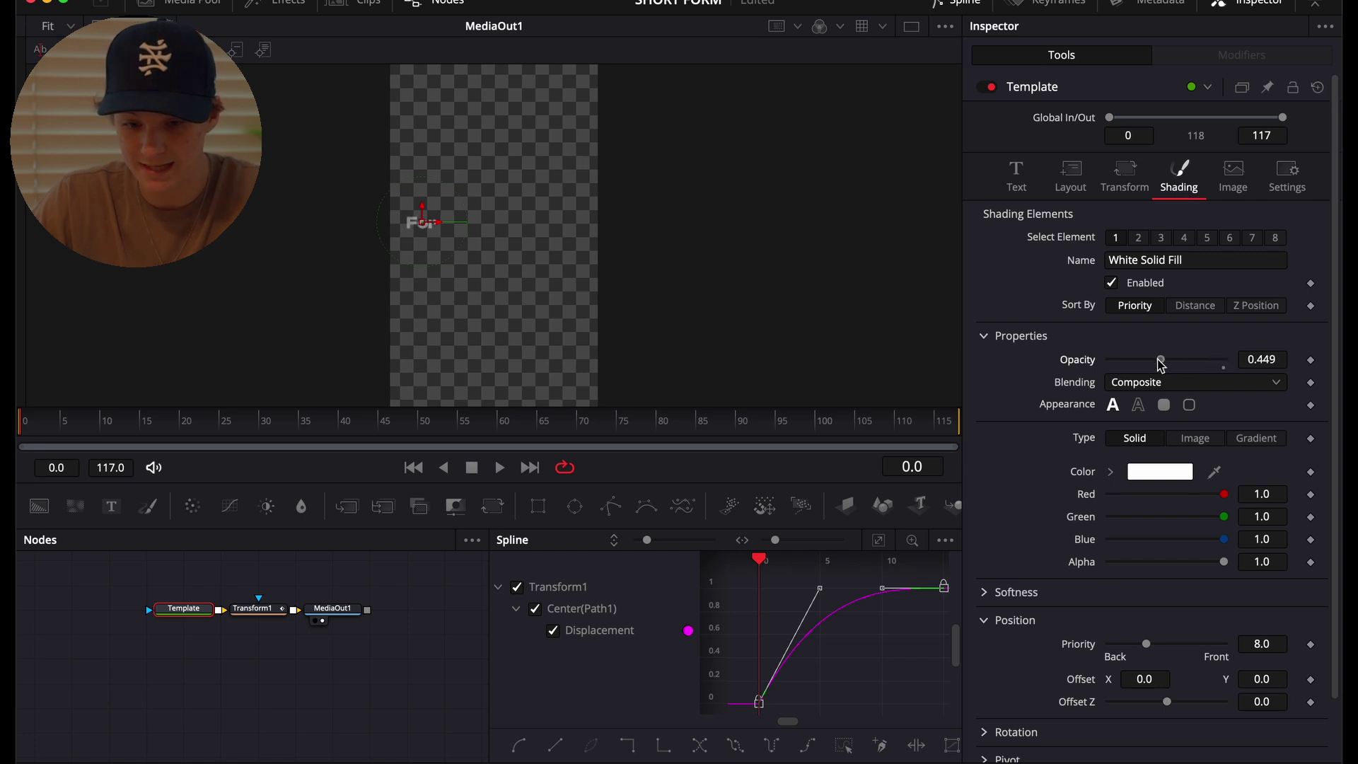
pyautogui.click(1310, 360)
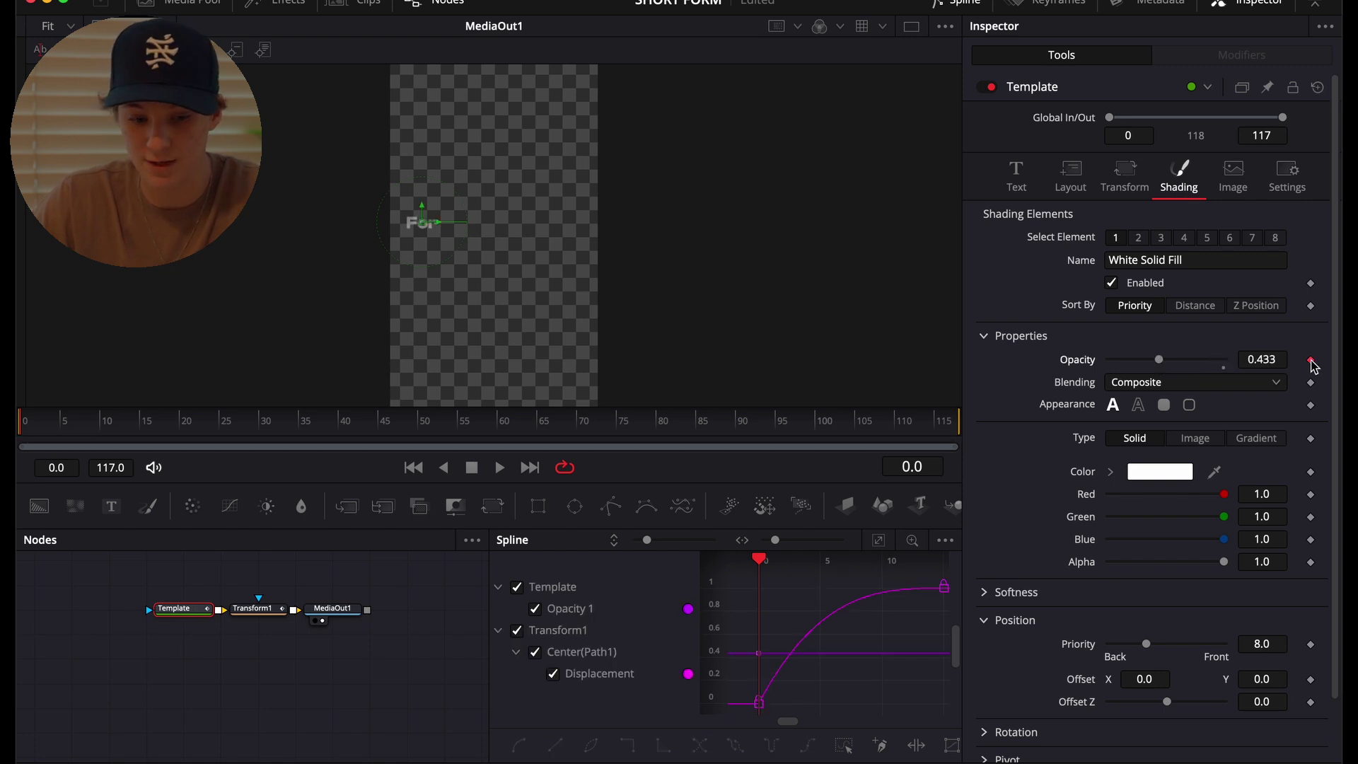
# Keyframe the Template node's opacity at 1.0 on frame 5 and play the fade-in back on the edit timeline.
pyautogui.press('Right')
pyautogui.press('Right')
pyautogui.press('Right')
pyautogui.press('Right')
pyautogui.press('Right')
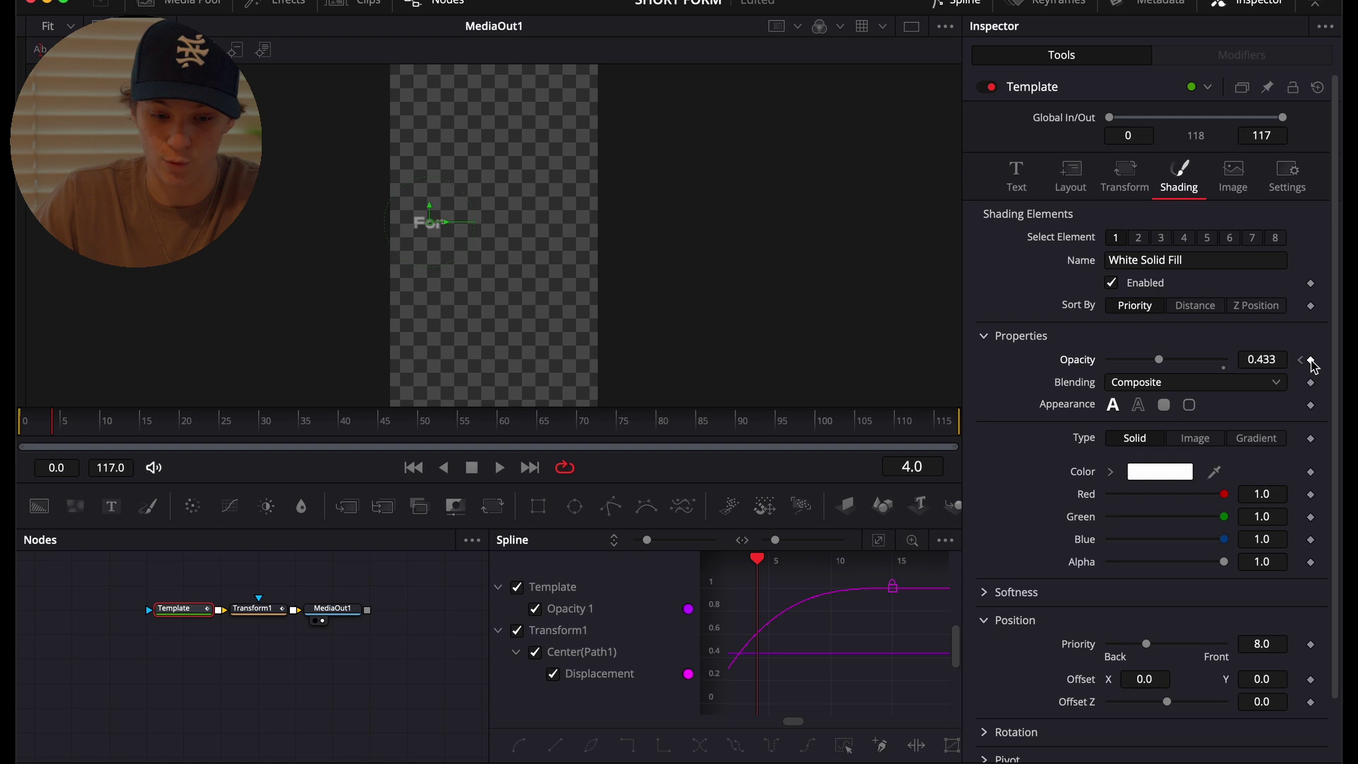
pyautogui.moveTo(1161, 361); pyautogui.dragTo(1304, 373)
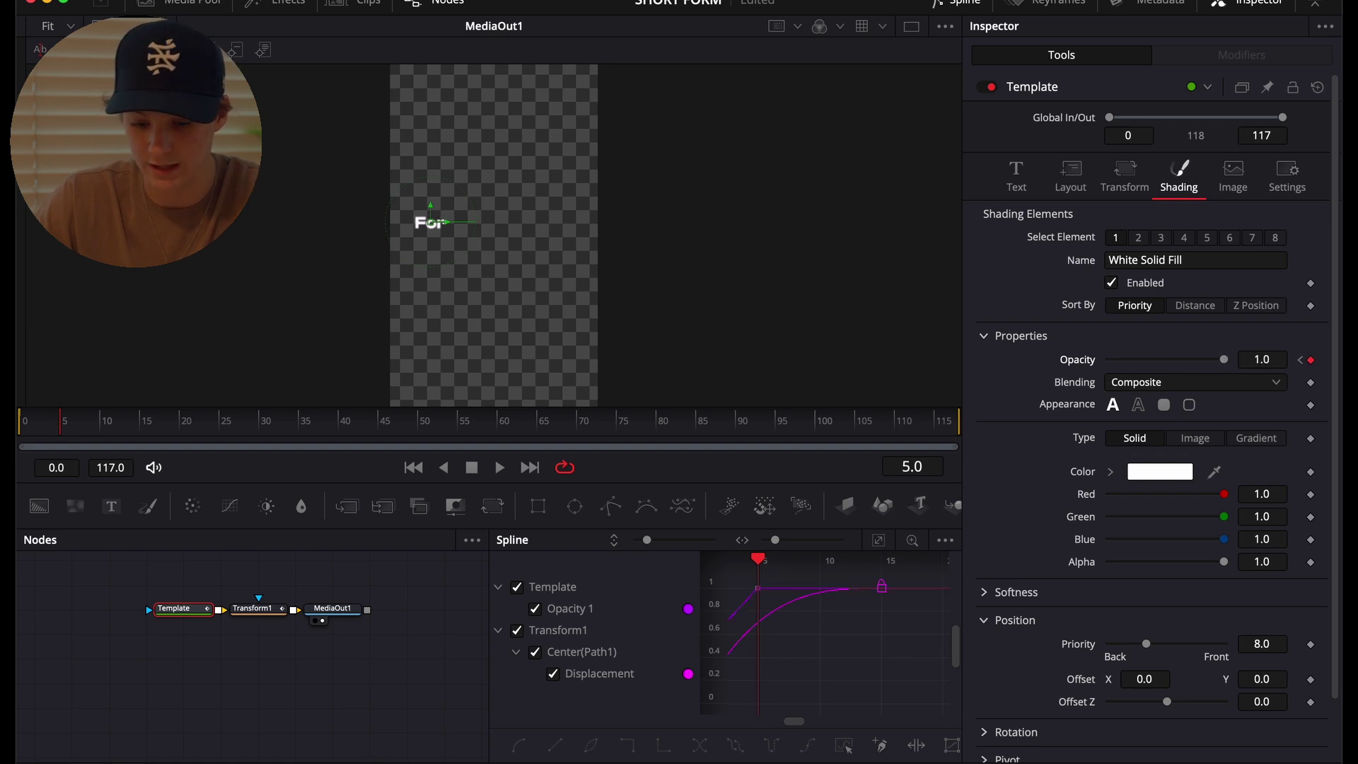
pyautogui.hotkey('shift', '4')
pyautogui.click(887, 559)
pyautogui.press('space')
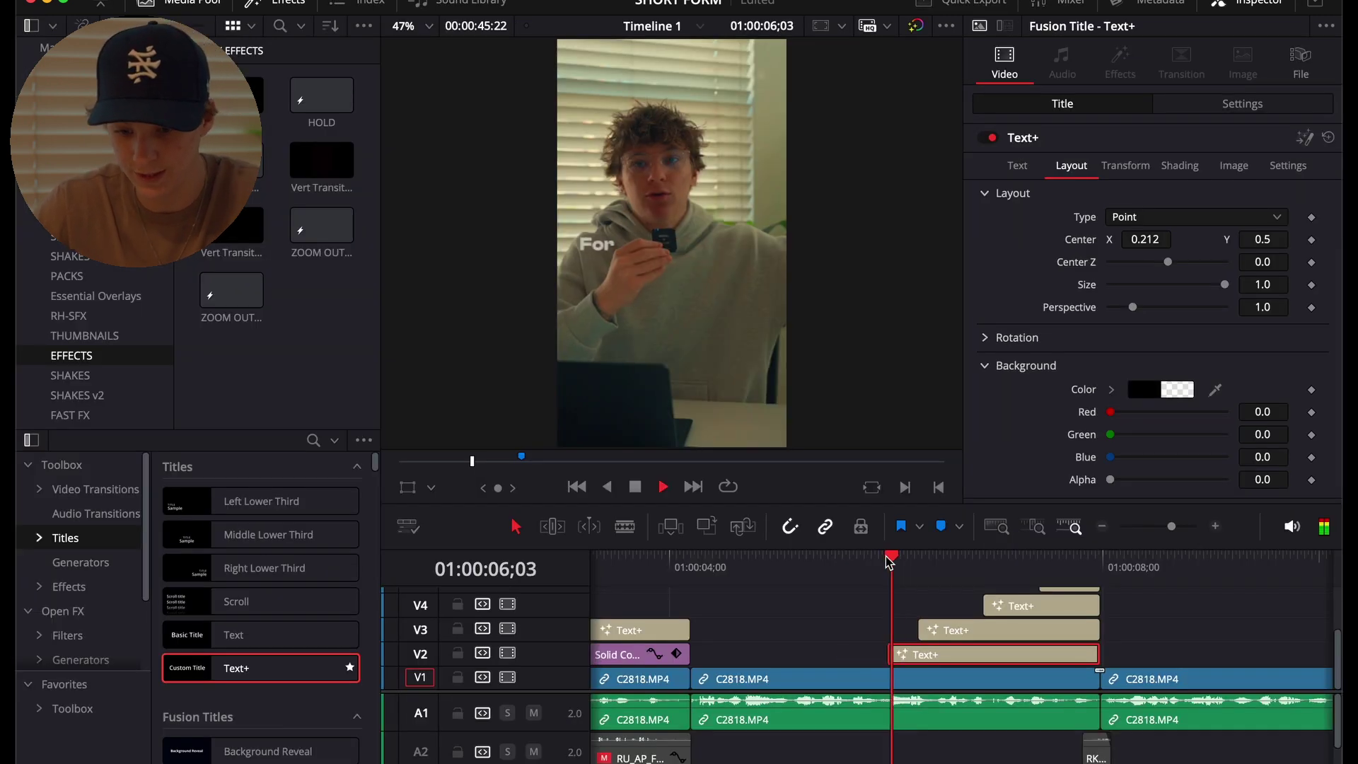
pyautogui.click(887, 559)
pyautogui.click(887, 559)
pyautogui.press('space')
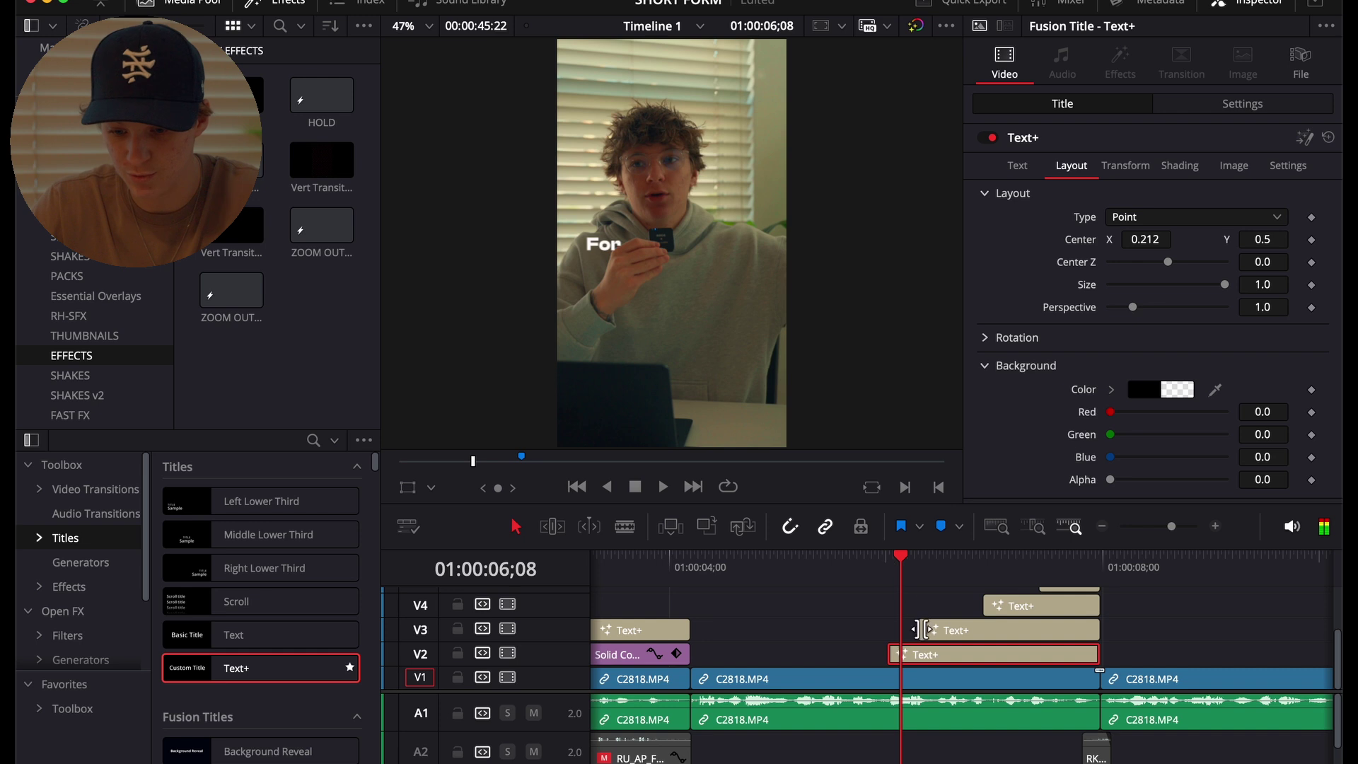
# Enable motion blur at quality 10 on the "For" title's Transform node and play the caption back in the edit timeline.
pyautogui.hotkey('shift', '5')
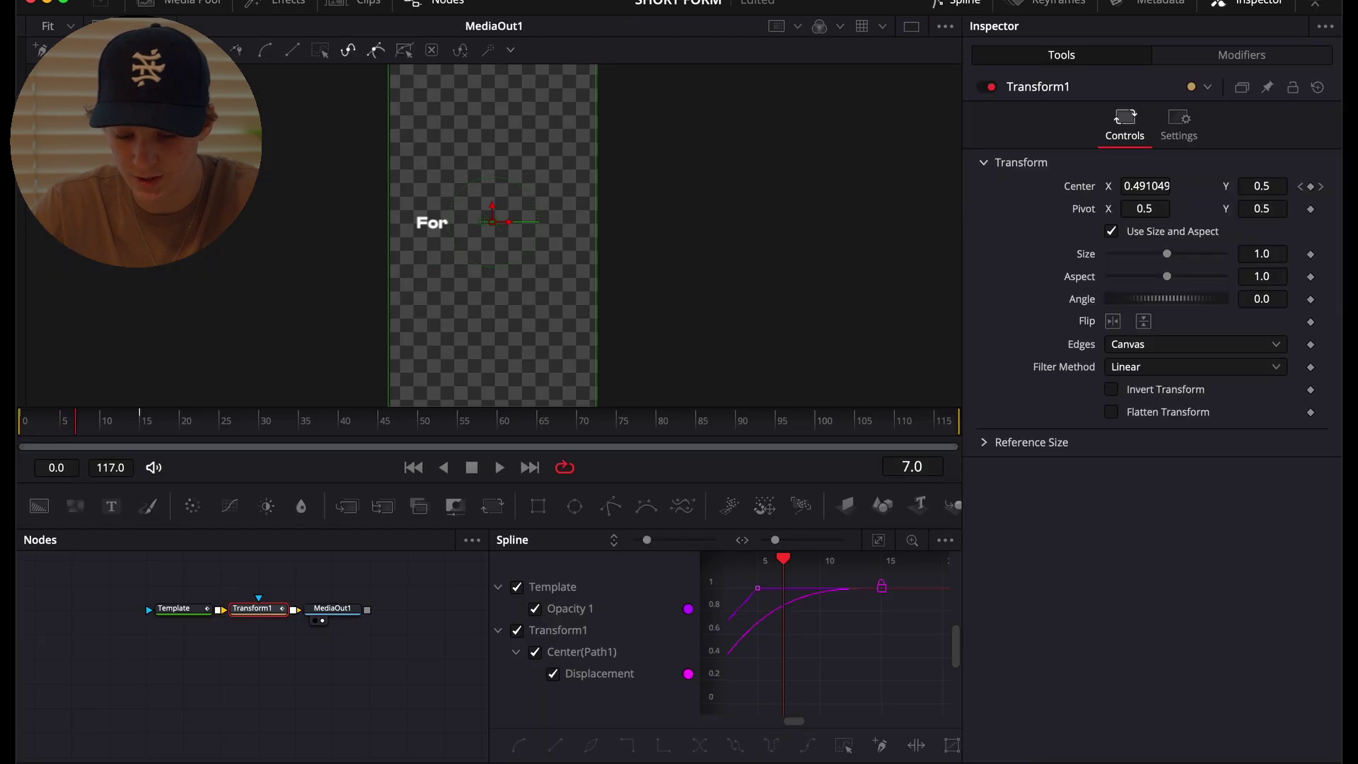
pyautogui.click(1177, 119)
pyautogui.click(1112, 353)
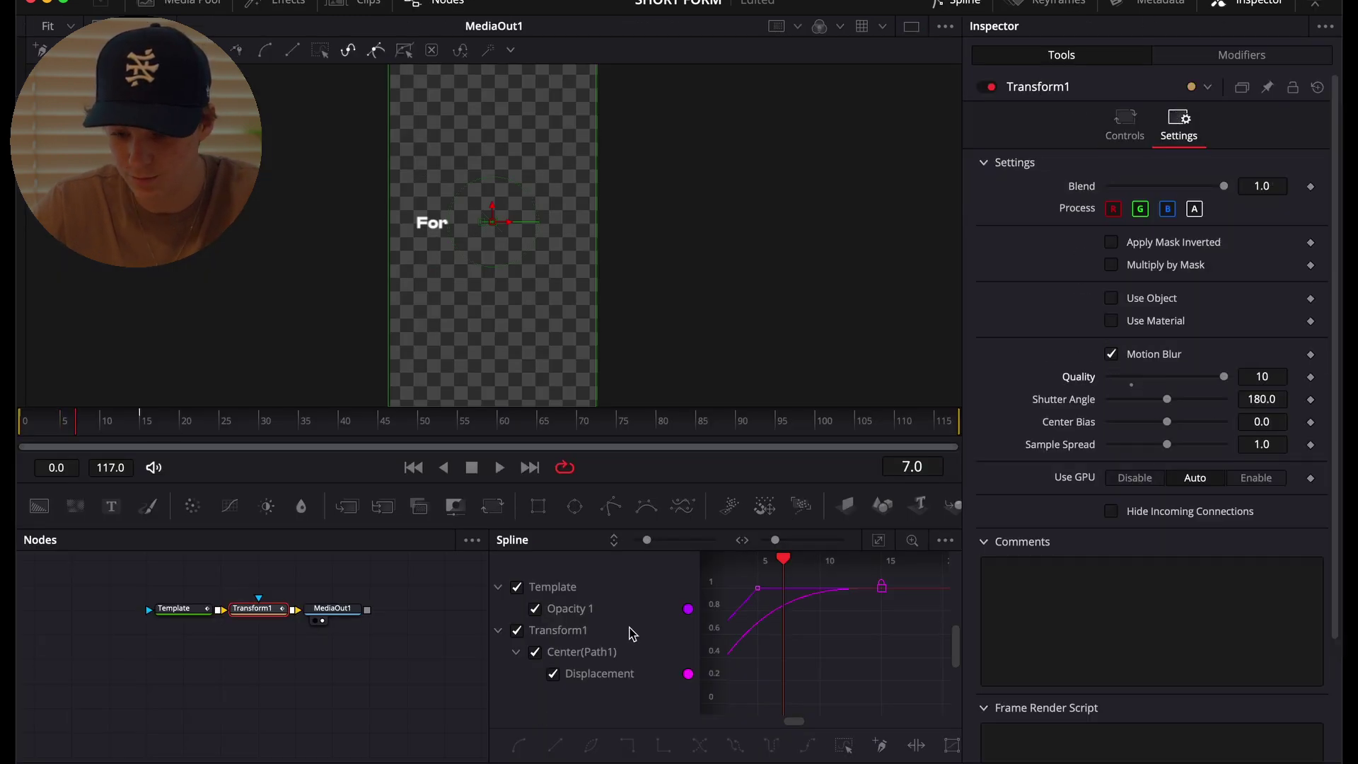
pyautogui.hotkey('shift', '4')
pyautogui.click(889, 574)
pyautogui.press('space')
pyautogui.click(888, 573)
pyautogui.press('space')
# Set the Transform node's motion blur shutter angle to 360 and sample spread to 1.38, and replay the caption from 01:00:06;01.
pyautogui.hotkey('shift', '5')
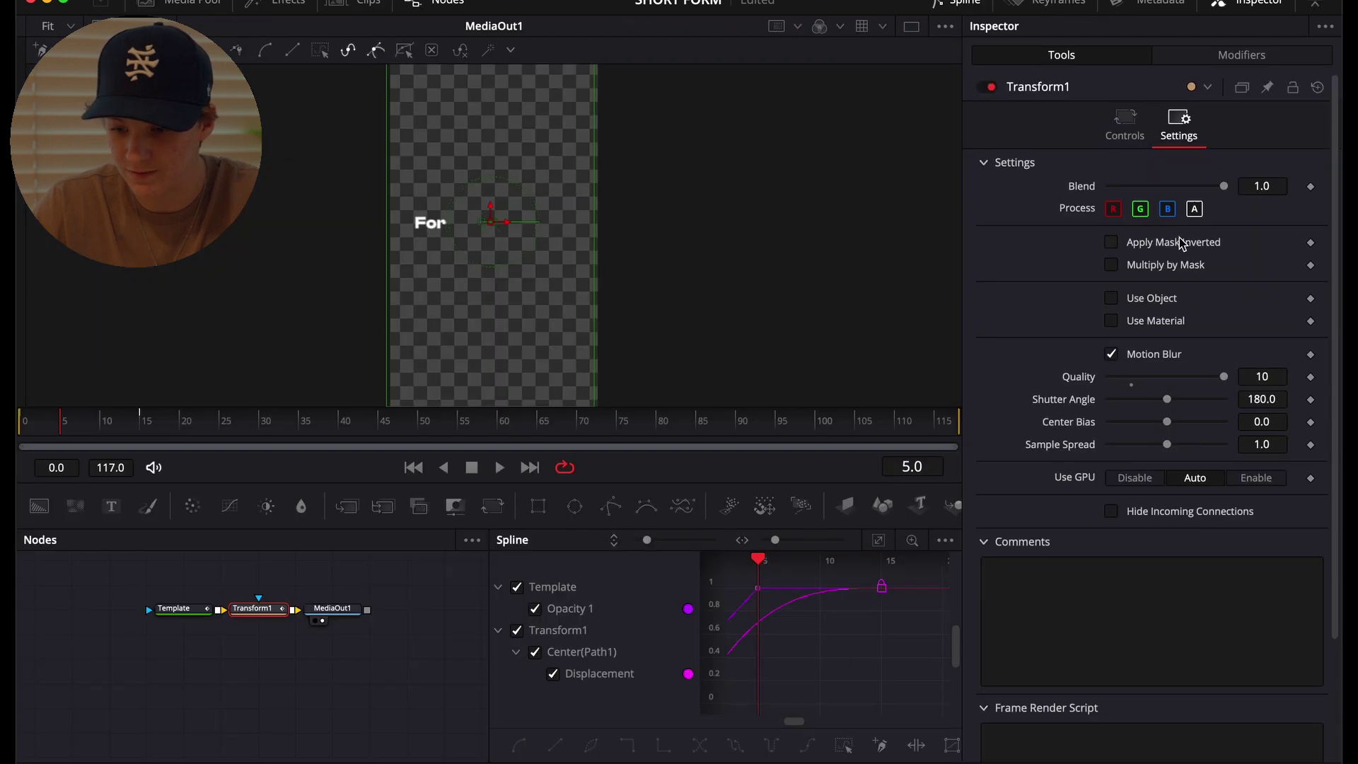
pyautogui.moveTo(1171, 395); pyautogui.dragTo(1328, 401)
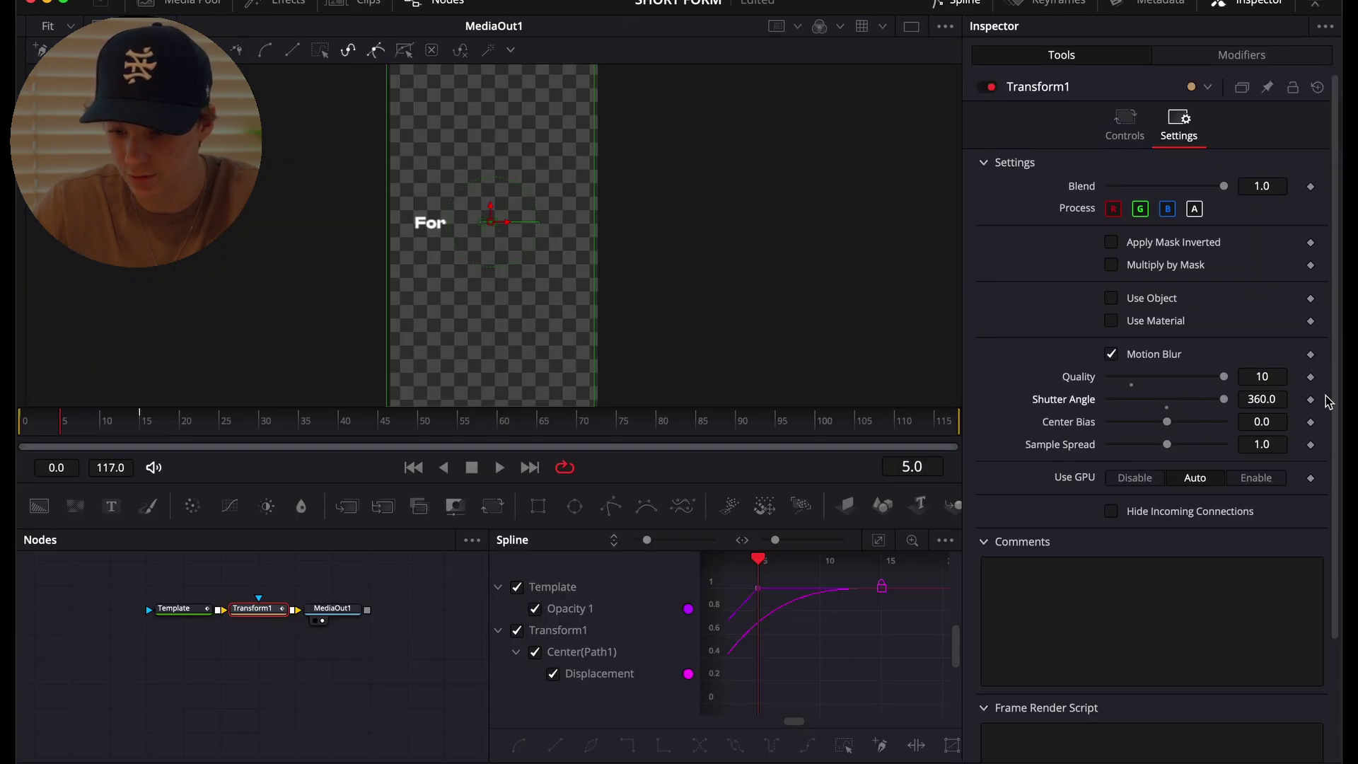
pyautogui.moveTo(1169, 441); pyautogui.dragTo(1175, 447)
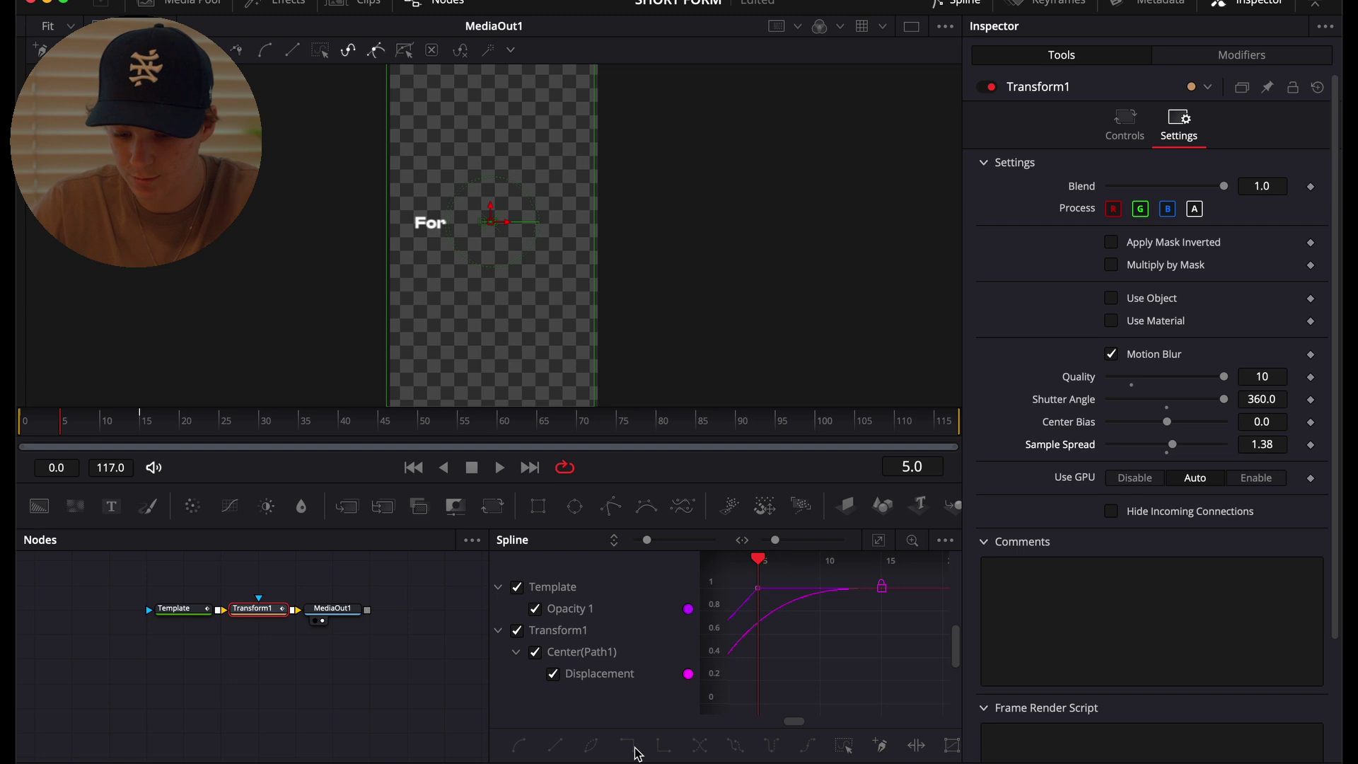
pyautogui.click(614, 762)
pyautogui.click(889, 574)
pyautogui.press('space')
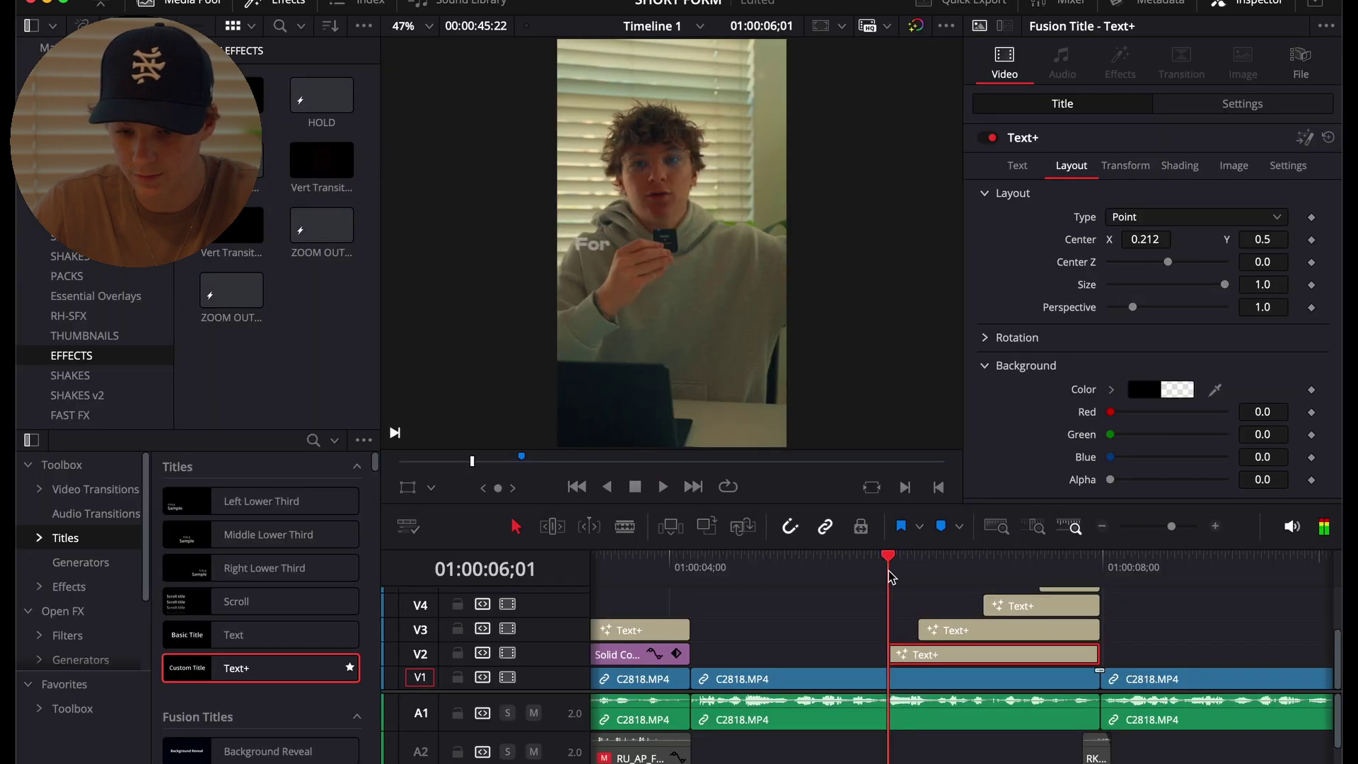
# Open the "At Least" title in Fusion and add a Transform node after its Template node.
pyautogui.click(954, 636)
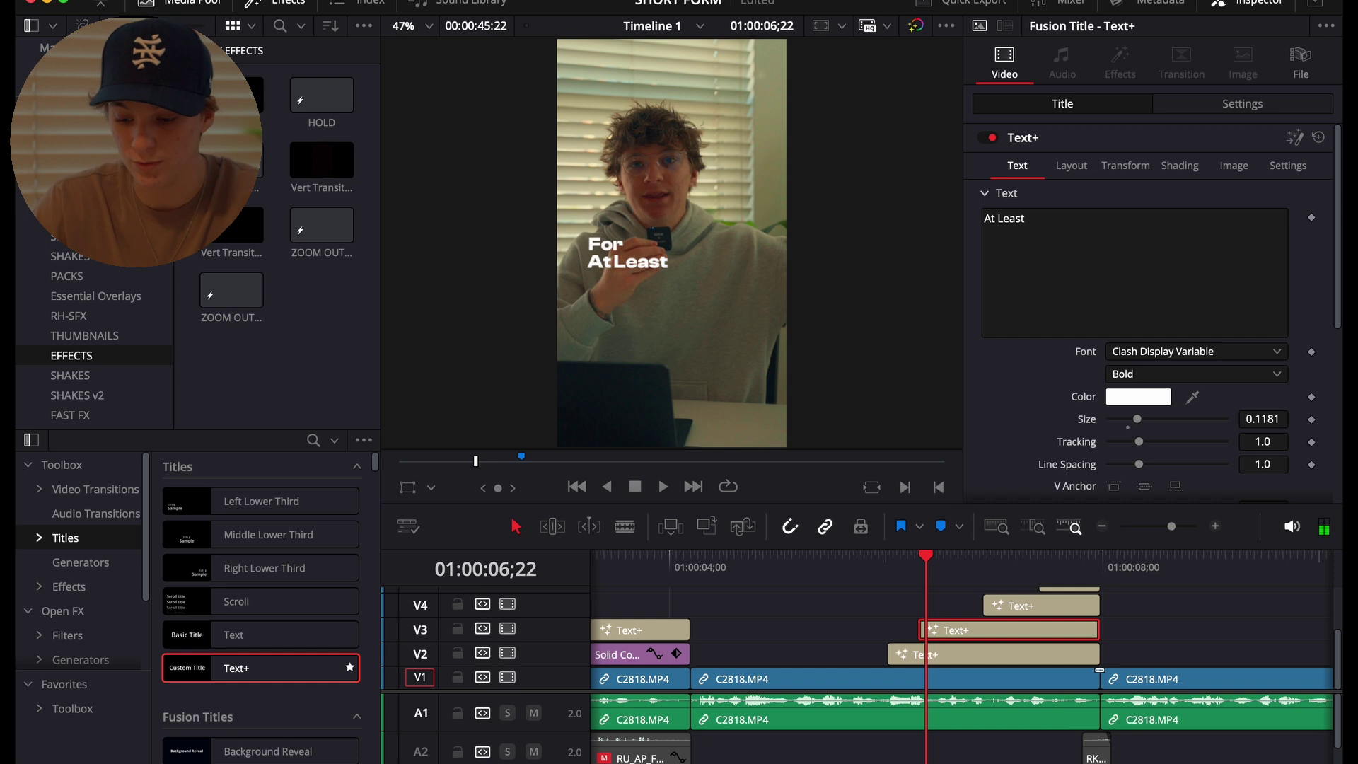
pyautogui.hotkey('shift', '5')
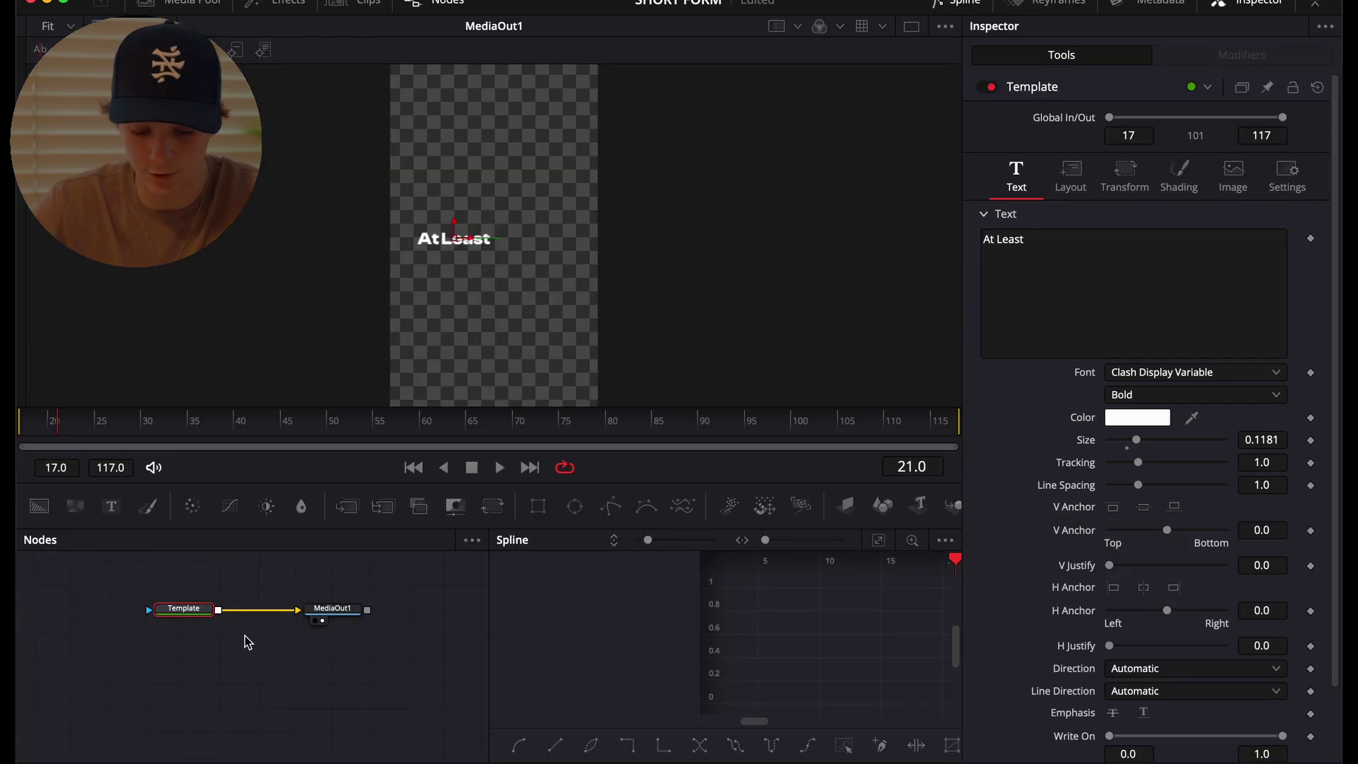
pyautogui.hotkey('shift', 'space')
pyautogui.write('transform')
pyautogui.press('Return')
# Keyframe the Transform node's vertical center from 0.466 on frame 17 to 0.5 on frame 27.
pyautogui.click(19, 440)
pyautogui.moveTo(1284, 191); pyautogui.dragTo(1286, 196)
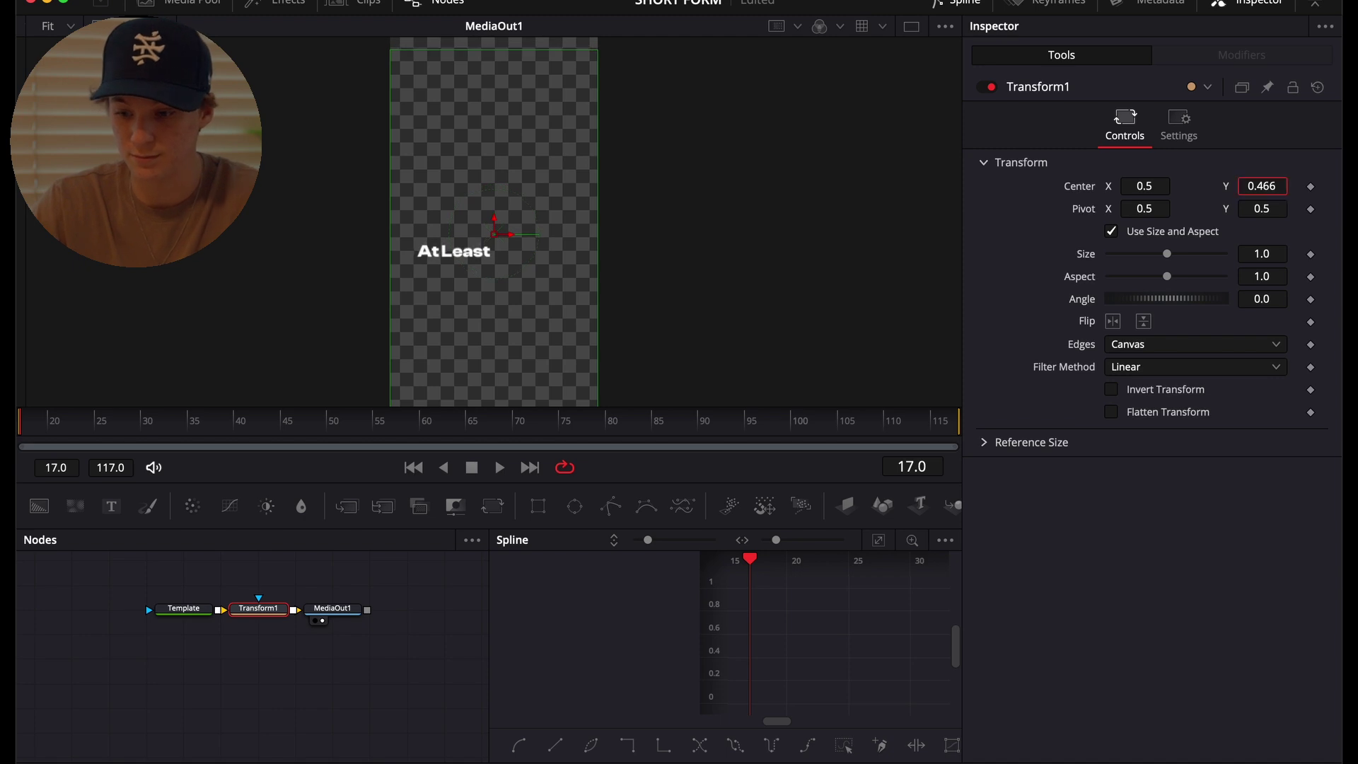
pyautogui.click(1311, 186)
pyautogui.click(96, 427)
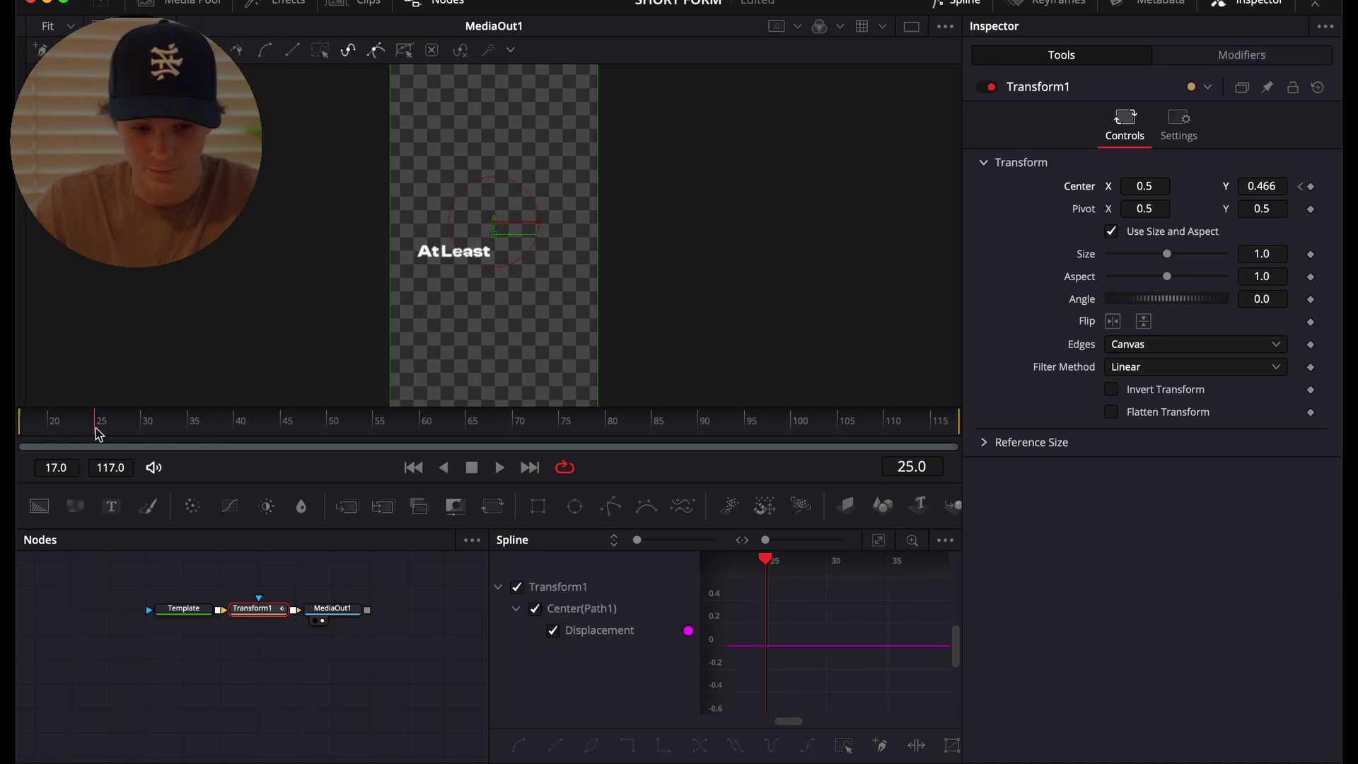
pyautogui.click(129, 429)
pyautogui.click(117, 427)
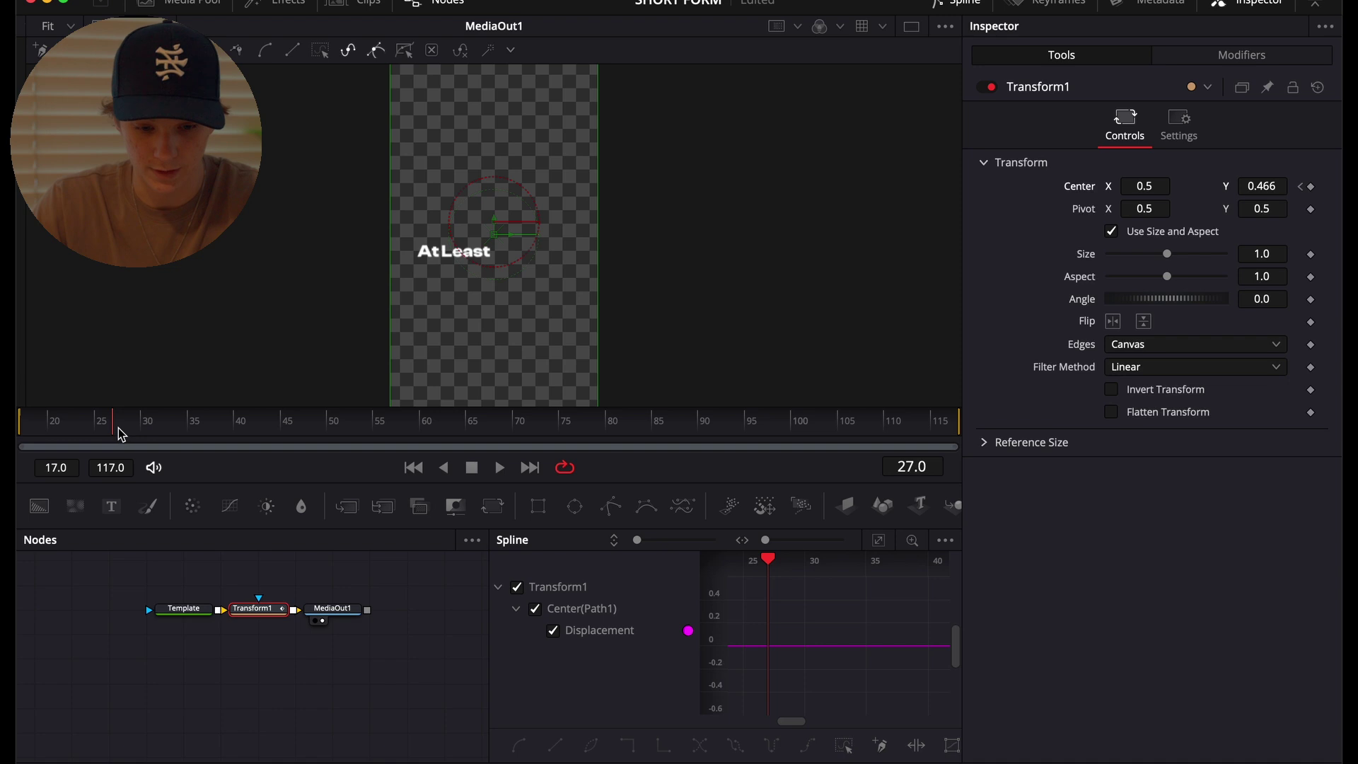
pyautogui.click(1265, 186)
pyautogui.write('0.5')
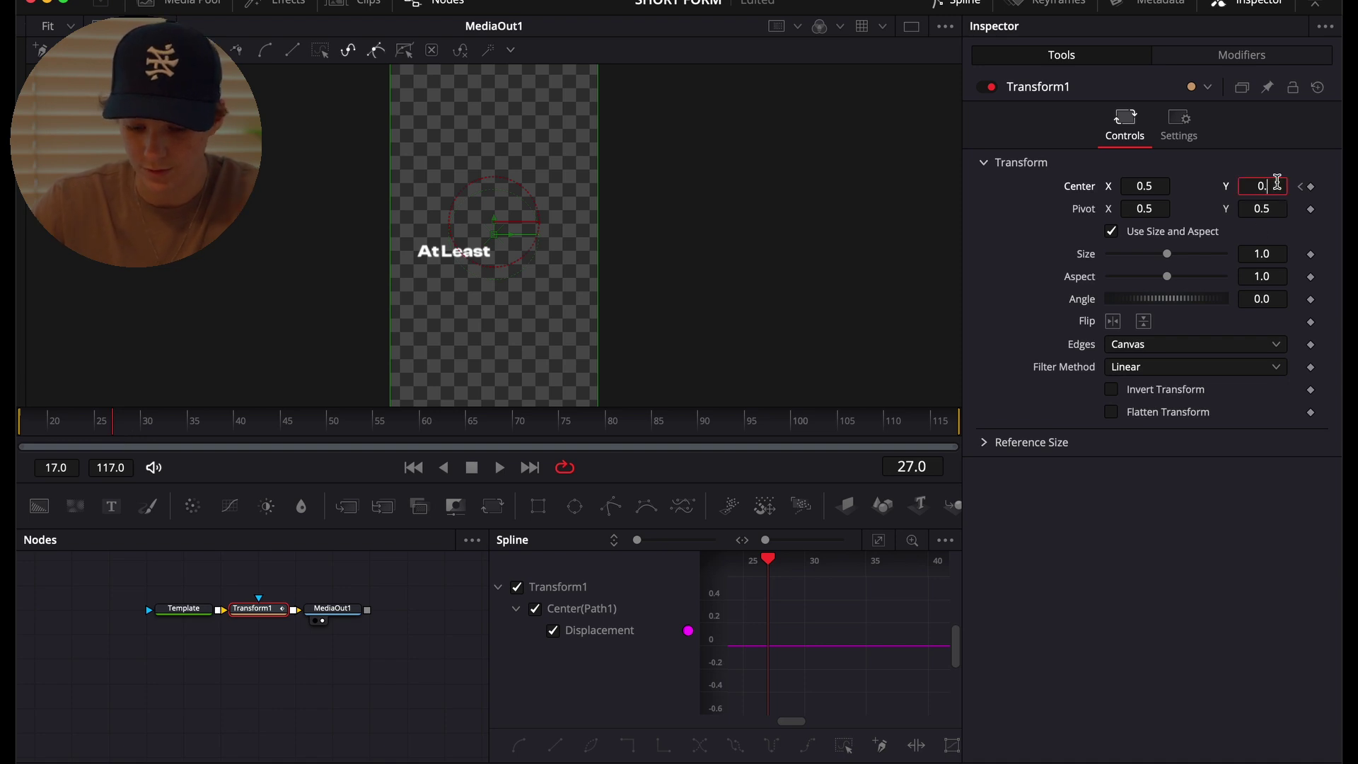
pyautogui.press('Tab')
# Enable motion blur at quality 10 and shutter angle 360 on the Transform node, and apply an ease-out curve to its displacement keyframes.
pyautogui.click(1195, 132)
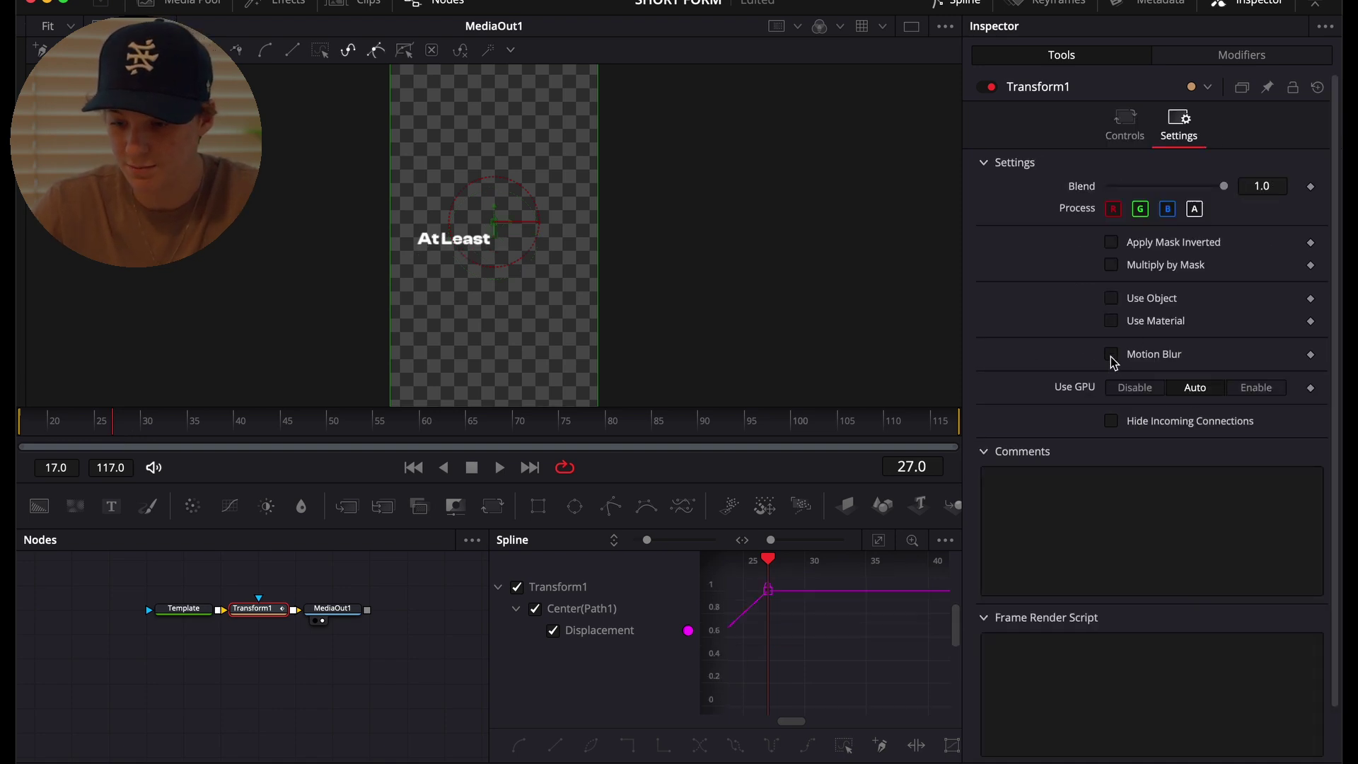
pyautogui.click(1111, 355)
pyautogui.moveTo(1168, 400); pyautogui.dragTo(1160, 409)
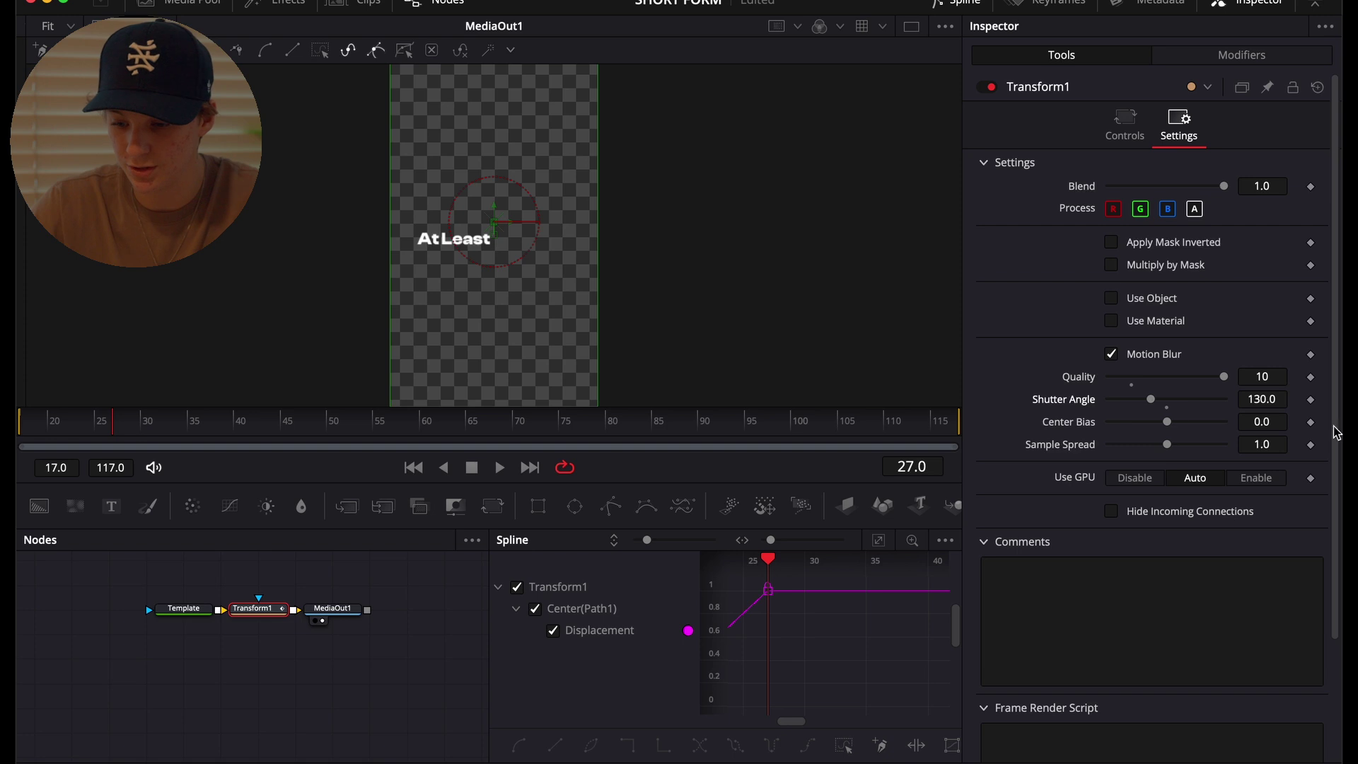
pyautogui.click(877, 540)
pyautogui.hotkey('ctrl', 'a')
pyautogui.rightClick(872, 673)
pyautogui.moveTo(931, 370)
pyautogui.click(1093, 424)
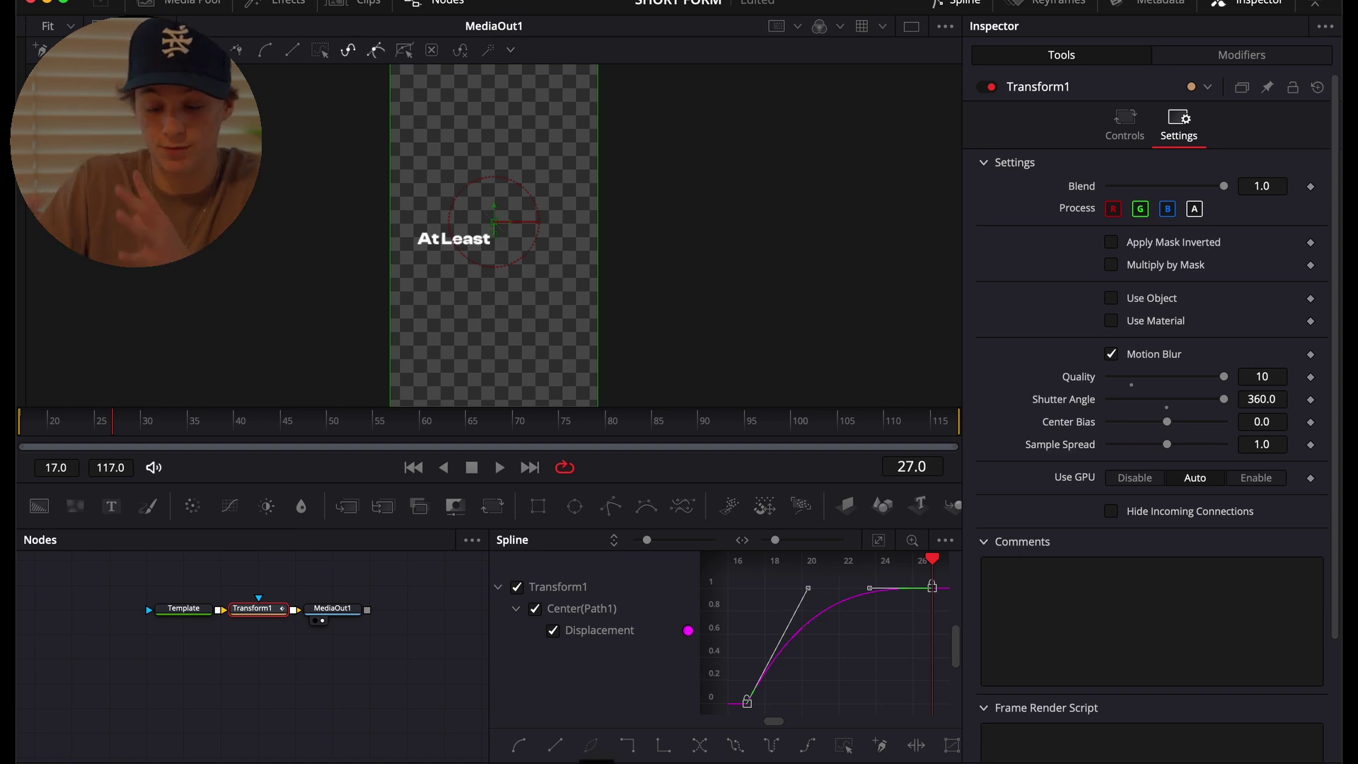
# Return to the edit timeline and play back the "For" and "At Least" captions.
pyautogui.click(597, 762)
pyautogui.click(889, 574)
pyautogui.press('space')
pyautogui.click(917, 573)
pyautogui.press('space')
pyautogui.click(917, 573)
# Convert the "At Least" title into a compound clip named Compound Clip 1.
pyautogui.rightClick(960, 635)
pyautogui.click(1040, 285)
pyautogui.click(804, 437)
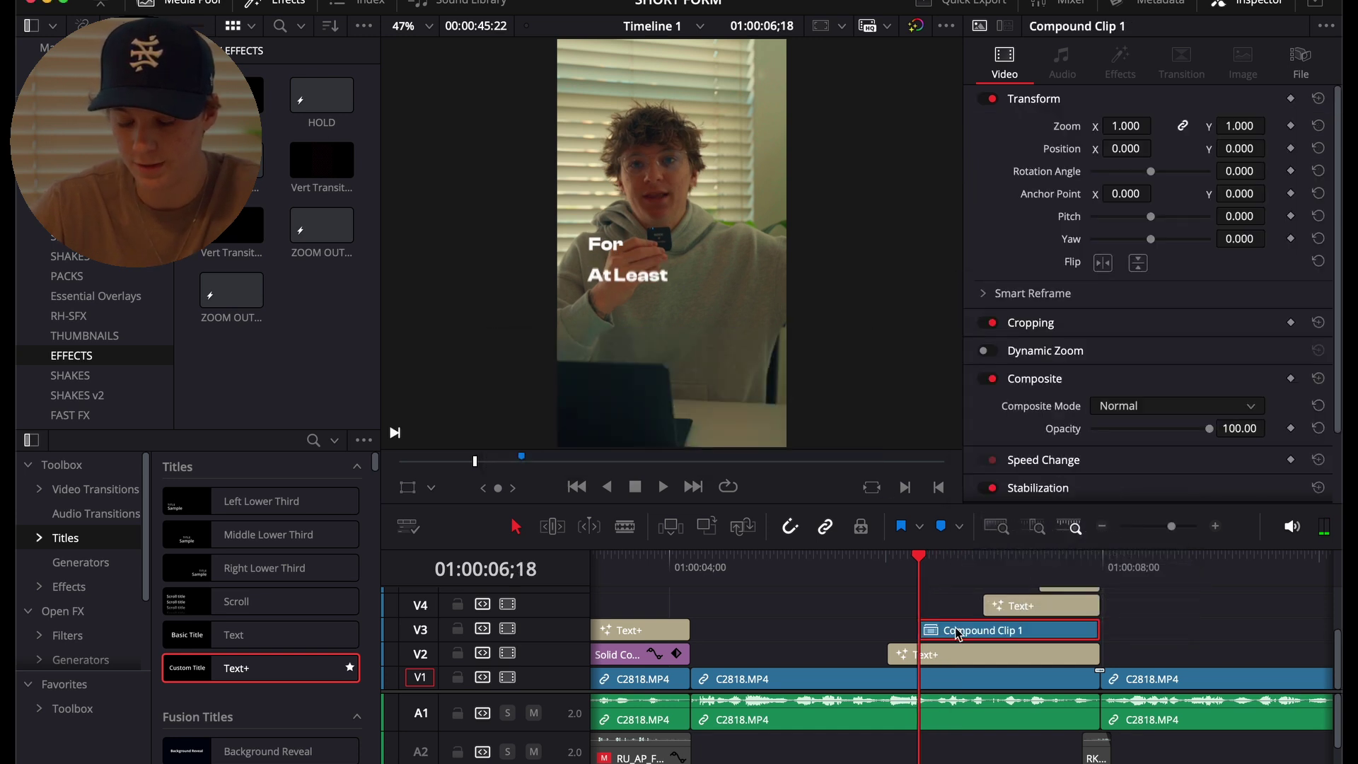
# Expand the compound clip's cropping settings and split the clip 10 frames after 01:00:06;18.
pyautogui.click(1031, 324)
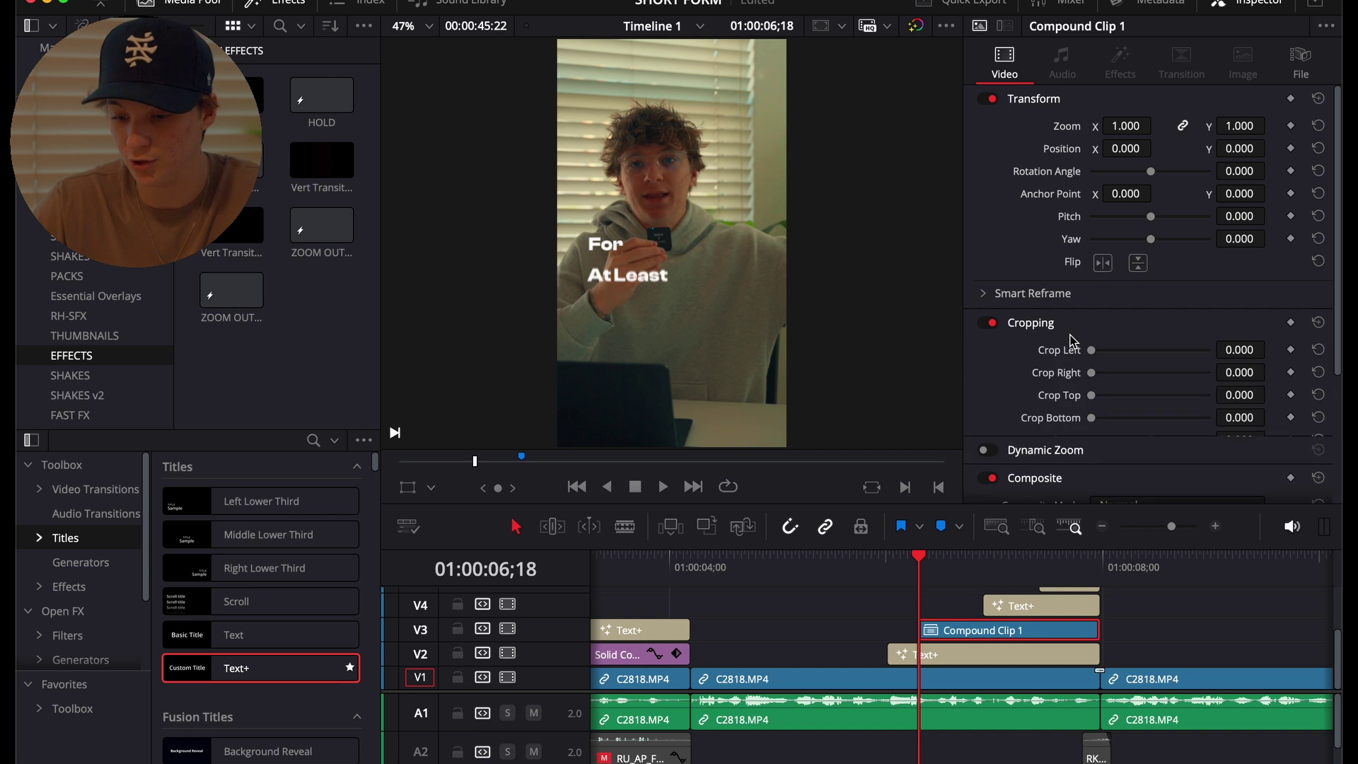
pyautogui.press('Right')
pyautogui.press('Right')
pyautogui.press('Right')
pyautogui.press('Right')
pyautogui.press('Right')
pyautogui.press('Right')
pyautogui.press('Right')
pyautogui.press('Right')
pyautogui.press('Right')
pyautogui.press('Right')
pyautogui.press('super+b')
# Crop the short first segment of the compound clip by 206.110 from the right and play the captions back.
pyautogui.click(919, 557)
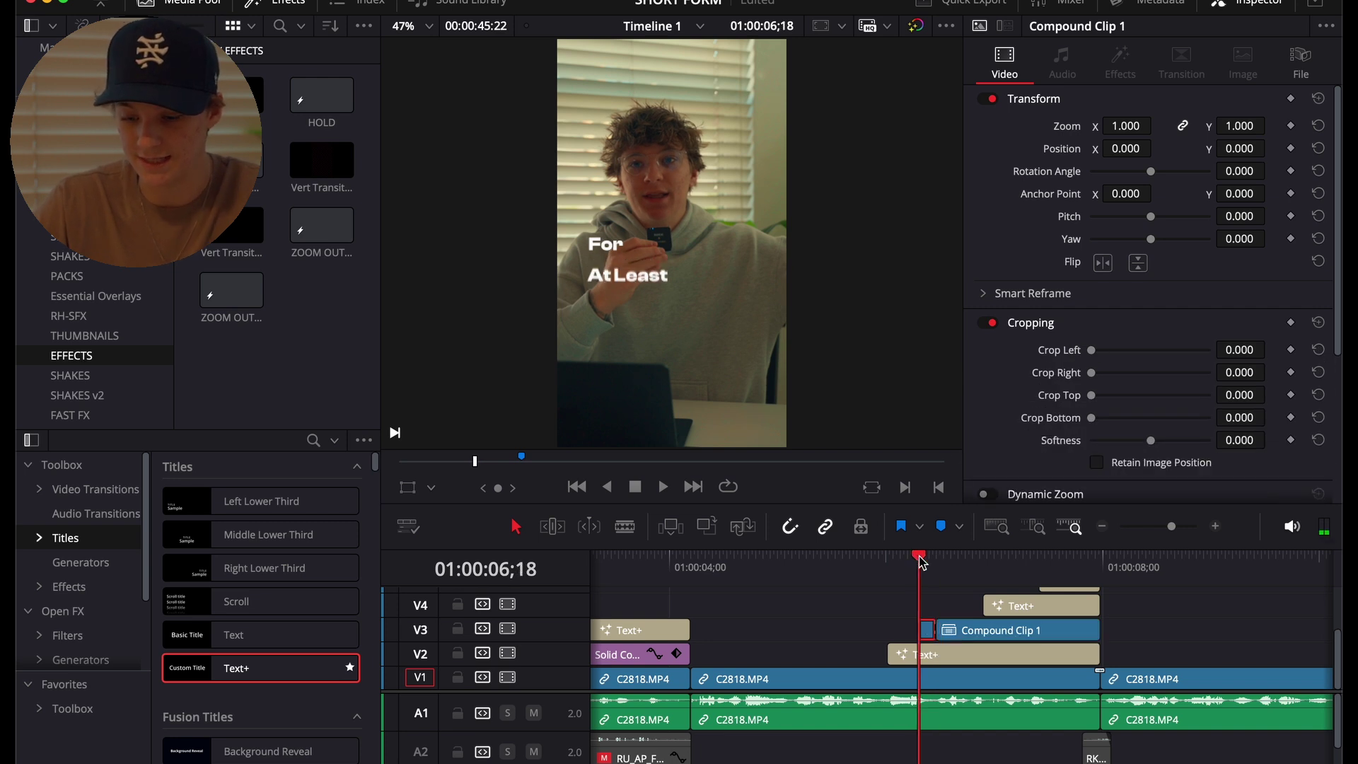
pyautogui.moveTo(1092, 373); pyautogui.dragTo(1182, 389)
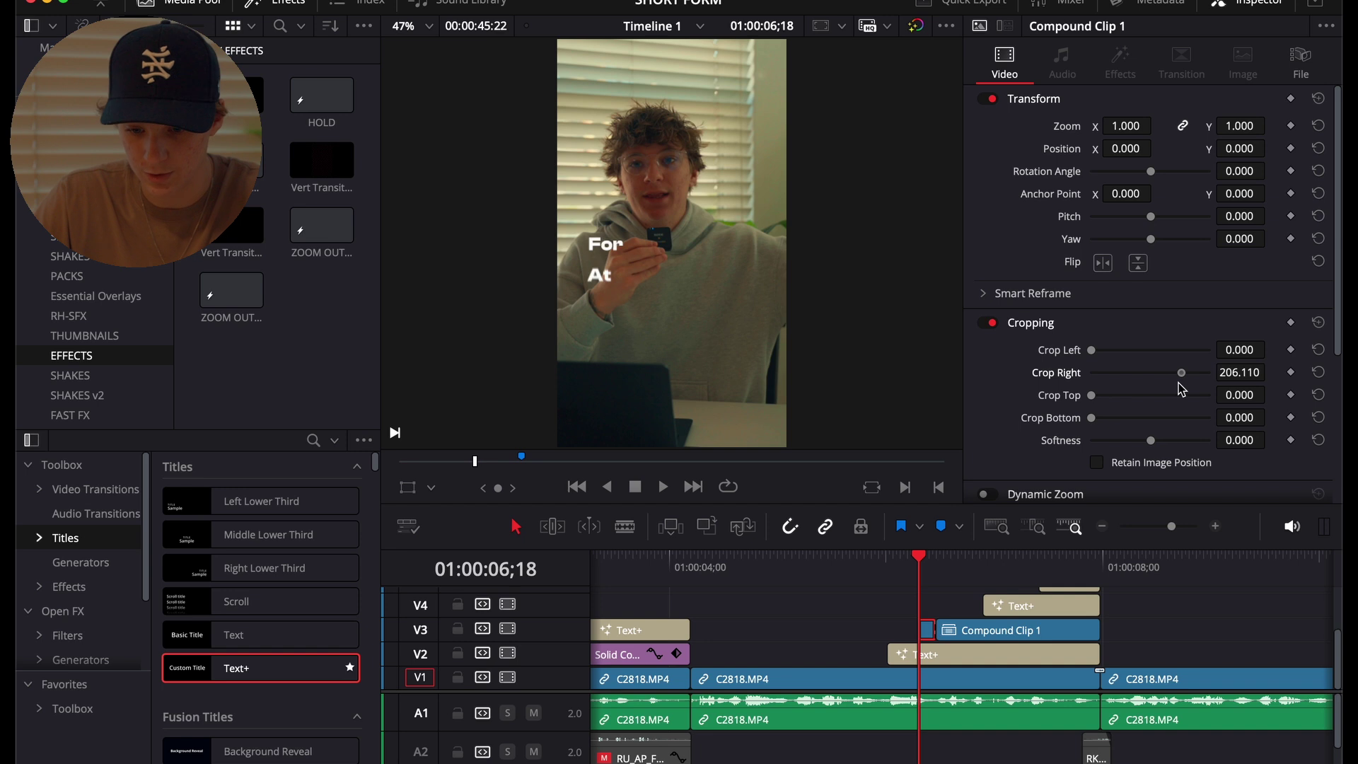
pyautogui.click(892, 571)
pyautogui.press('space')
pyautogui.click(889, 570)
pyautogui.press('space')
pyautogui.click(917, 572)
pyautogui.press('space')
pyautogui.press('space')
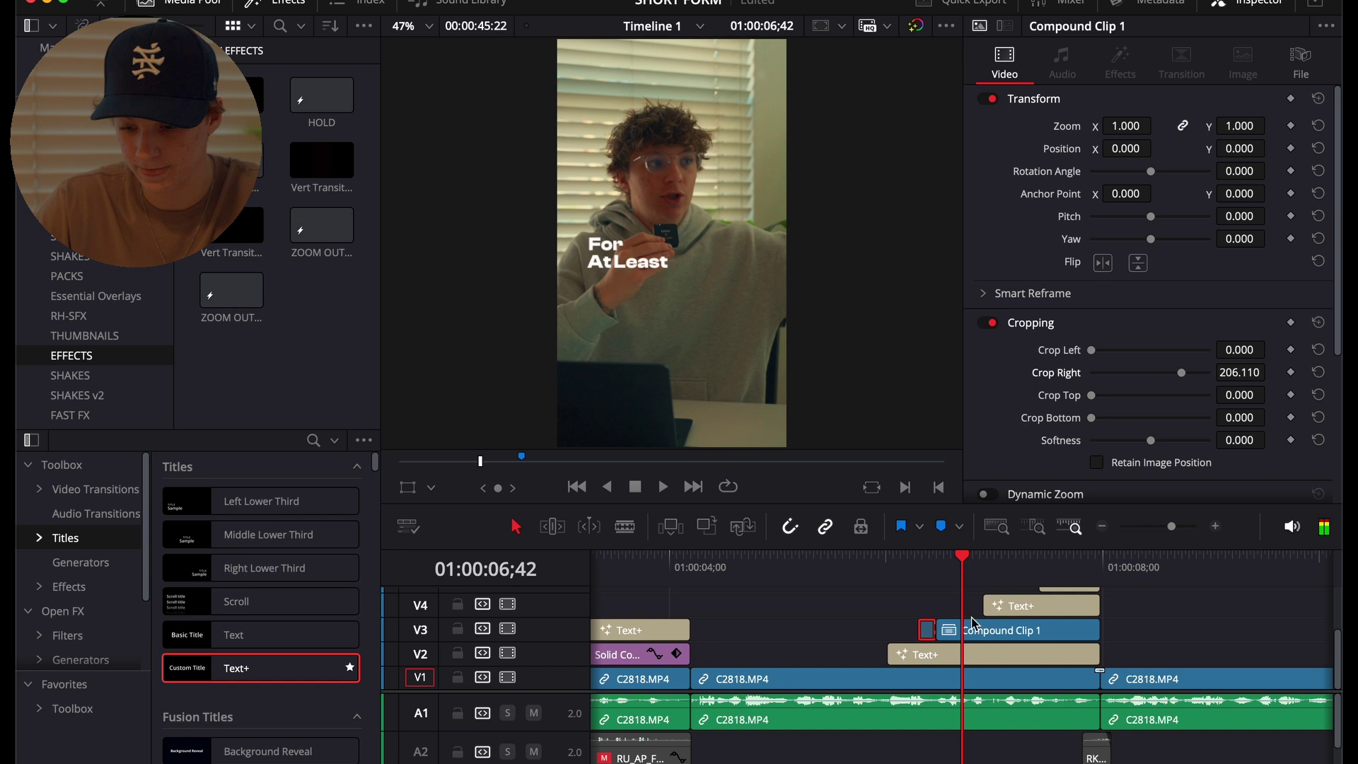
# Open the "3-4" title in Fusion and add a single Transform node after its Template node.
pyautogui.click(1008, 610)
pyautogui.click(983, 570)
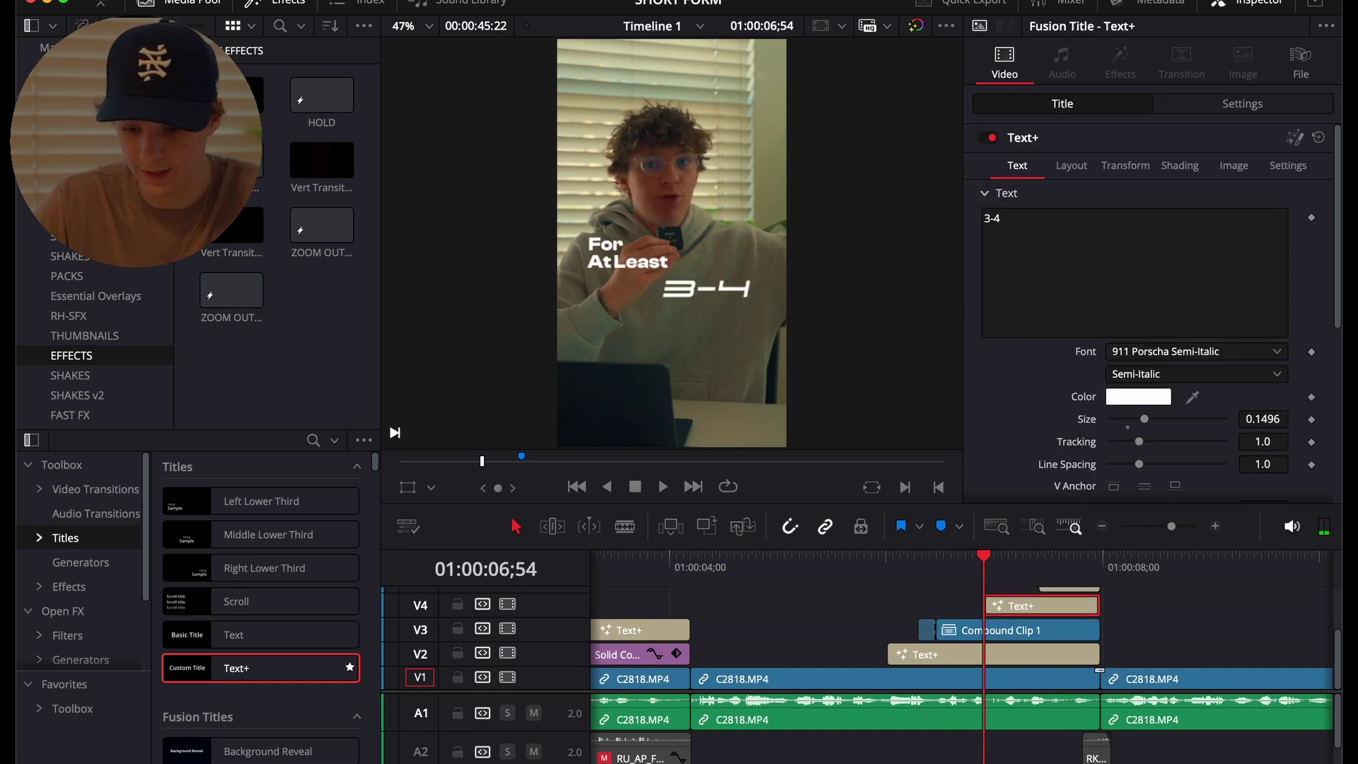
pyautogui.hotkey('shift', '5')
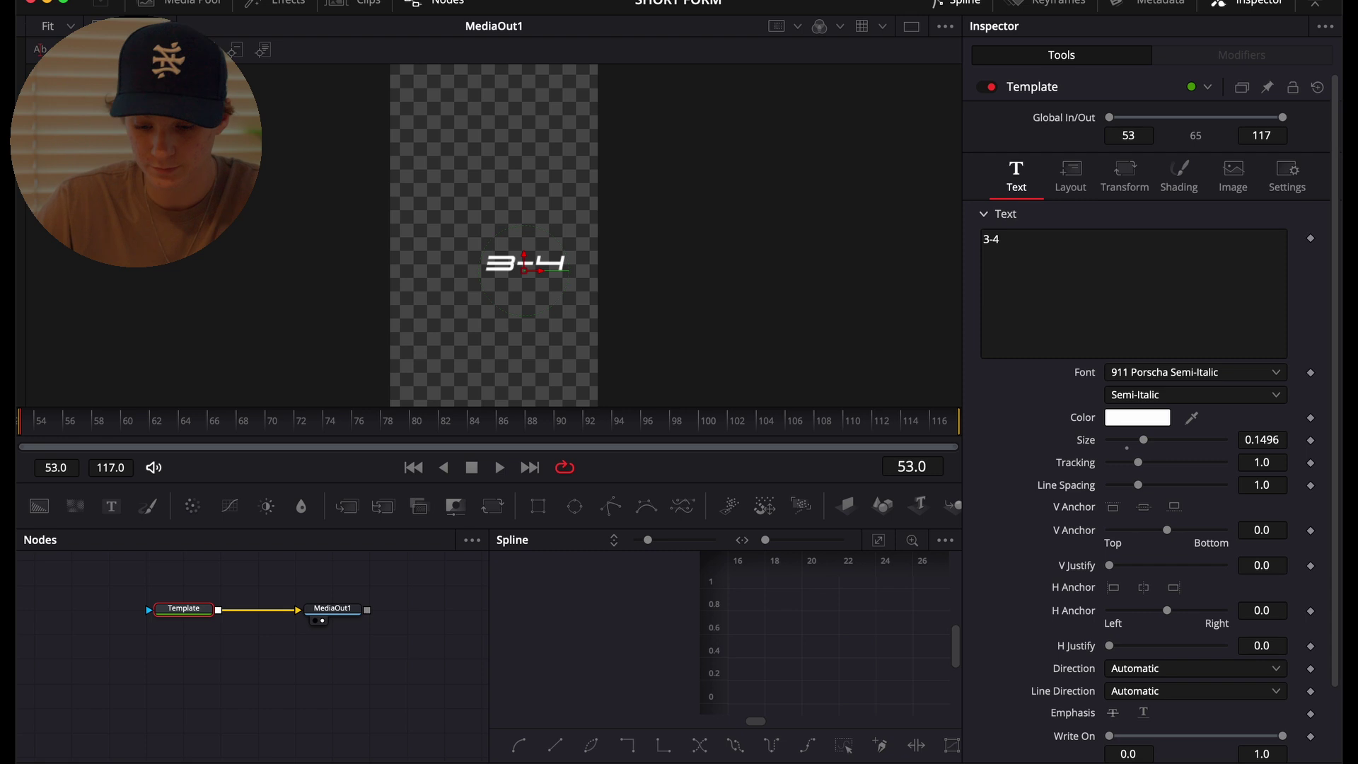
pyautogui.hotkey('shift', 'space')
pyautogui.write('tran')
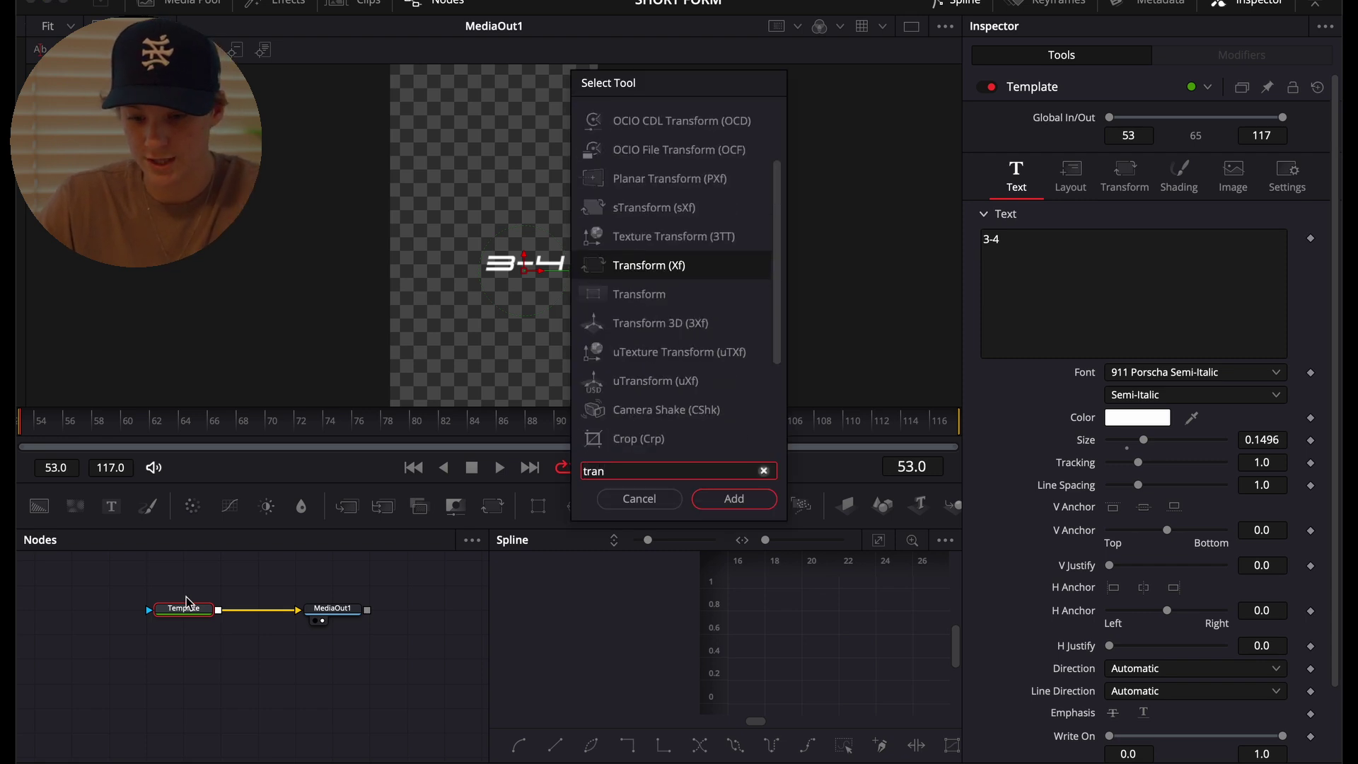
pyautogui.press('Return')
pyautogui.press('Return')
pyautogui.press('Delete')
# Keyframe the Transform node's horizontal center from 0.574 on frame 53 to 0.5 on frame 83.
pyautogui.moveTo(1136, 186); pyautogui.dragTo(1158, 191)
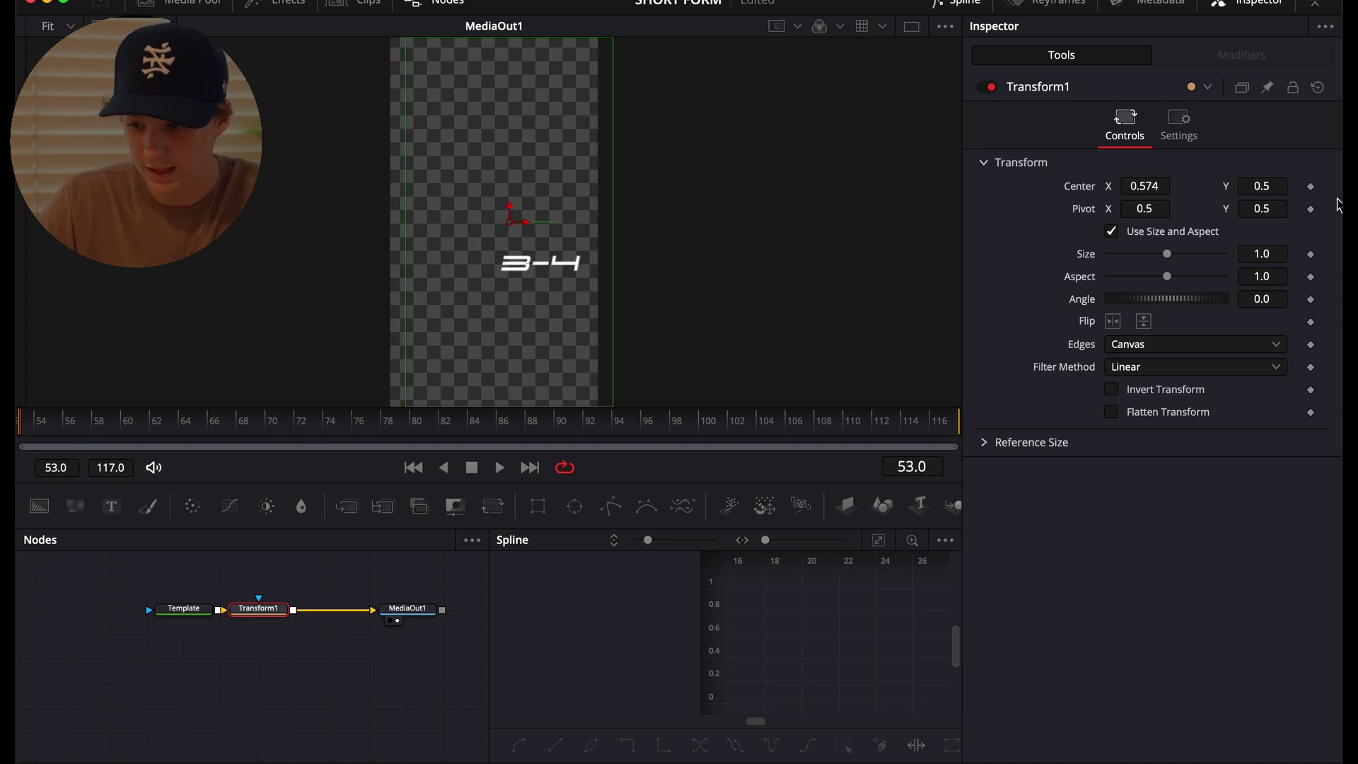
pyautogui.click(1310, 186)
pyautogui.moveTo(113, 423); pyautogui.dragTo(456, 425)
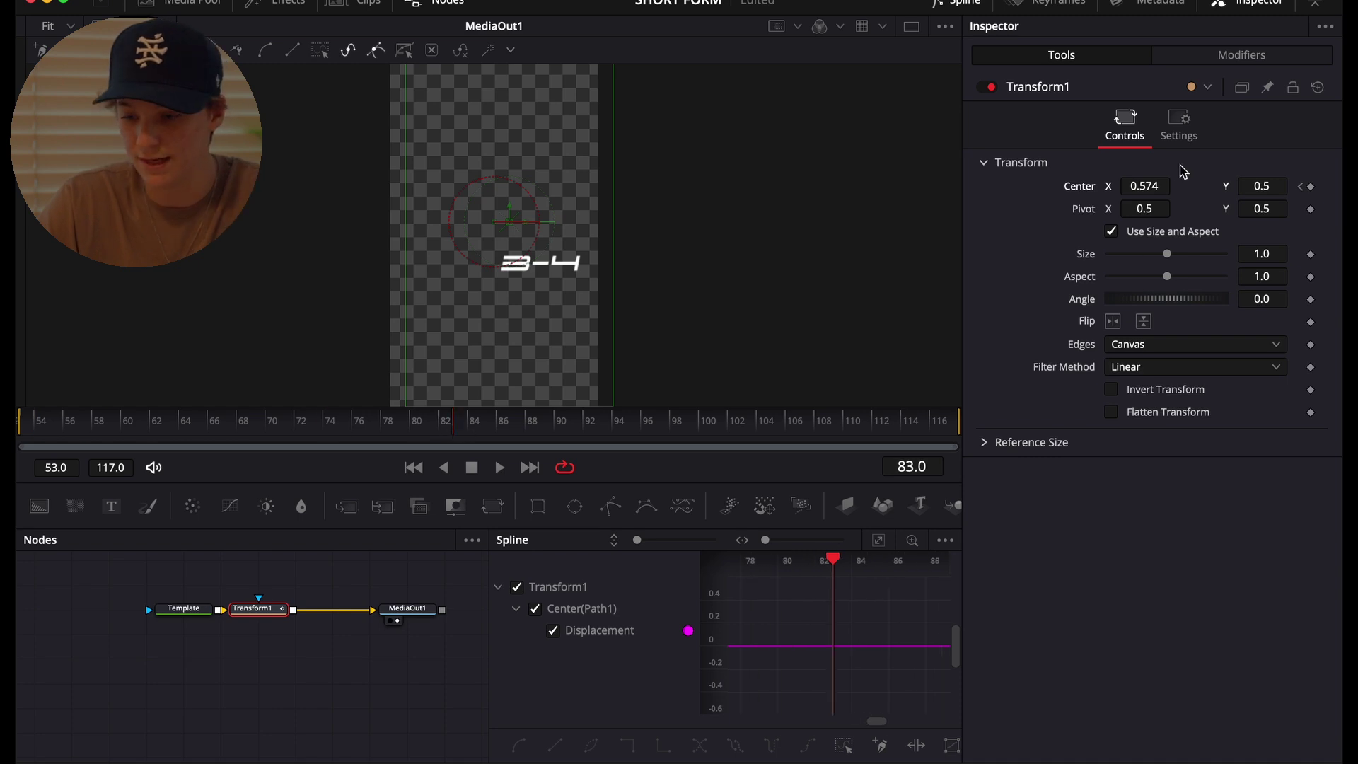
pyautogui.doubleClick(1145, 186)
pyautogui.write('0.5')
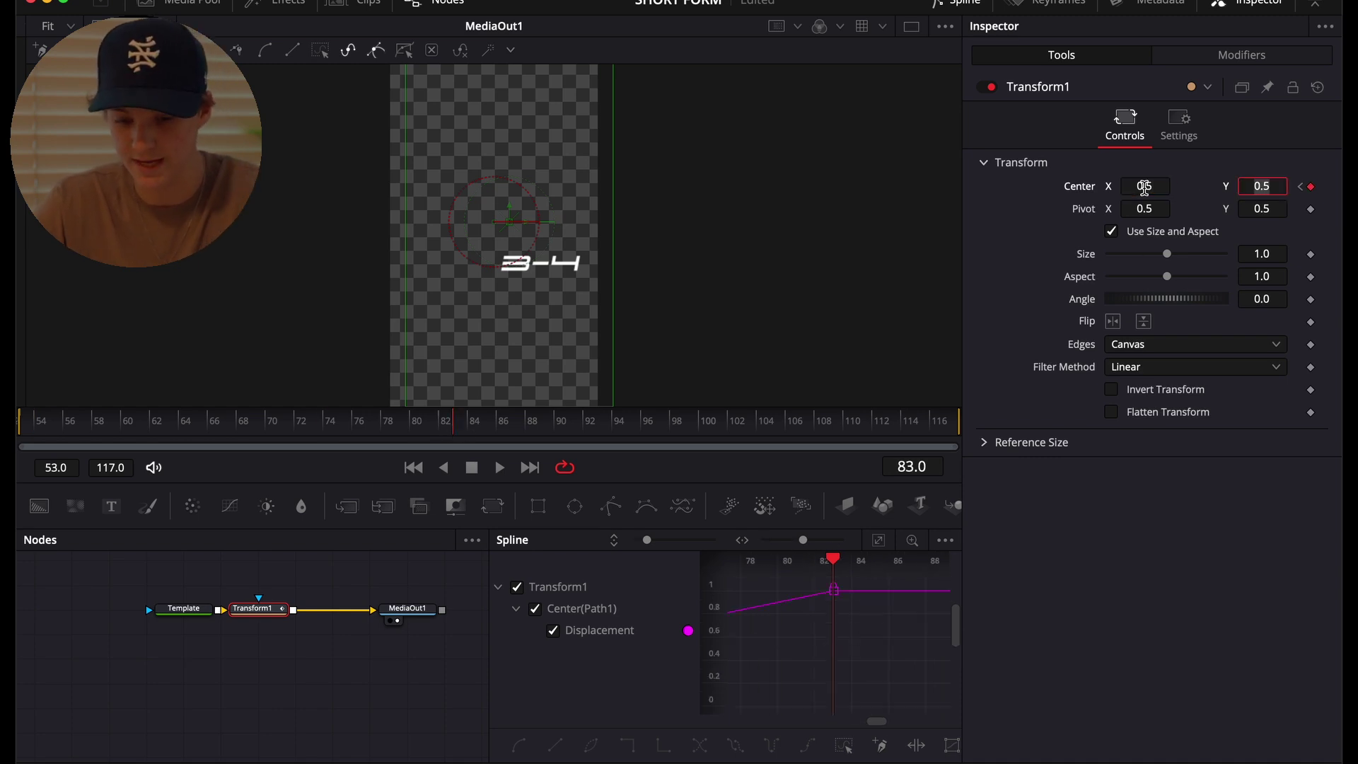
pyautogui.press('Tab')
# Enable motion blur on the "3-4" title's Transform node with quality 10 and shutter angle 360.
pyautogui.click(1178, 124)
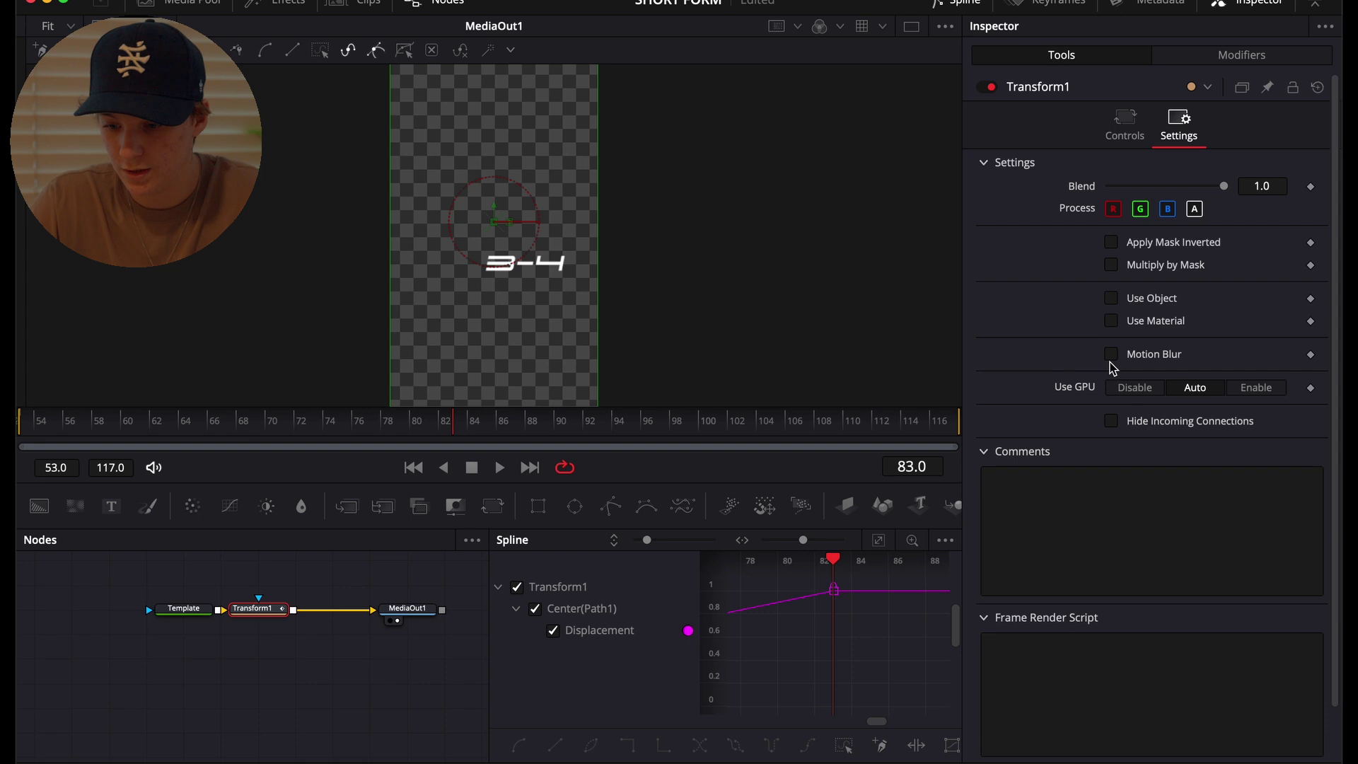
pyautogui.click(1111, 355)
pyautogui.moveTo(1168, 402); pyautogui.dragTo(1227, 400)
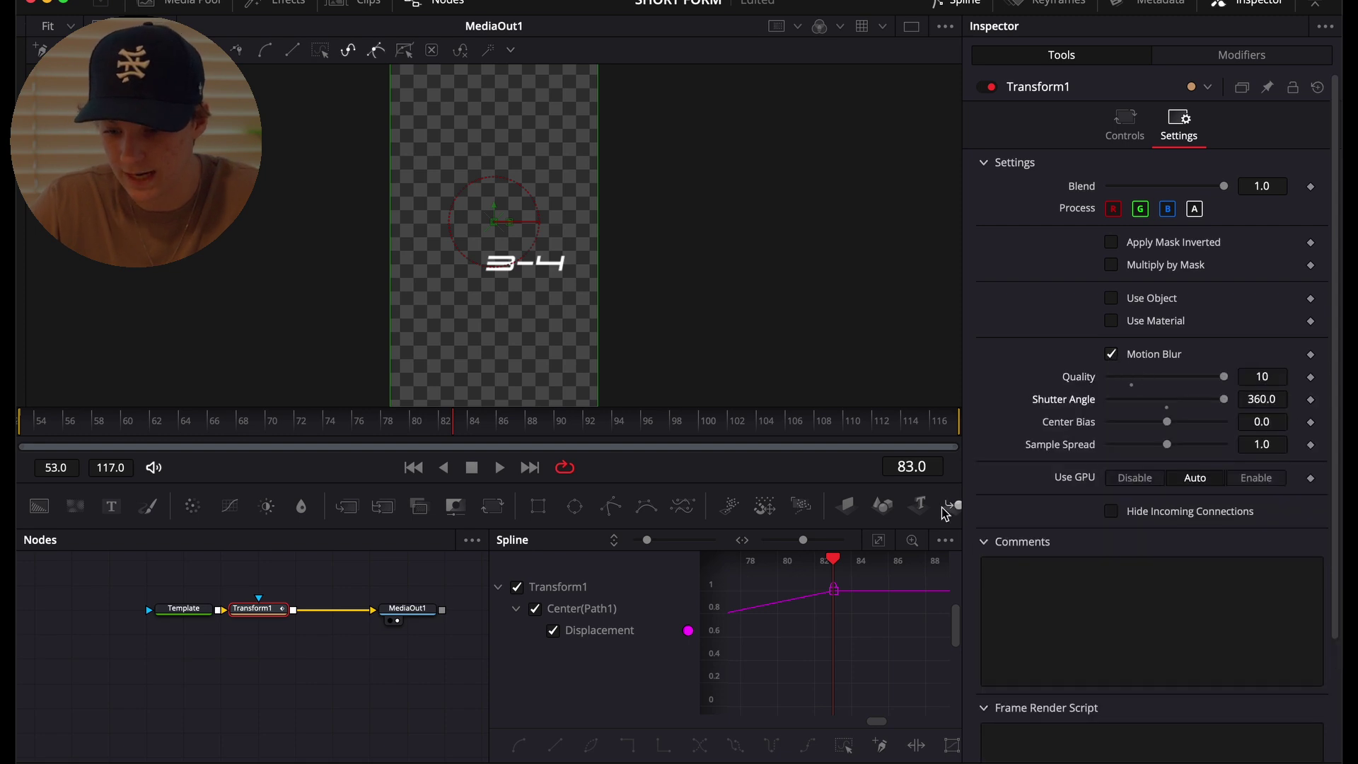
# Apply an ease-out curve to all displacement keyframes and play the "3-4" caption back in the edit timeline.
pyautogui.click(879, 541)
pyautogui.hotkey('ctrl', 'a')
pyautogui.rightClick(879, 667)
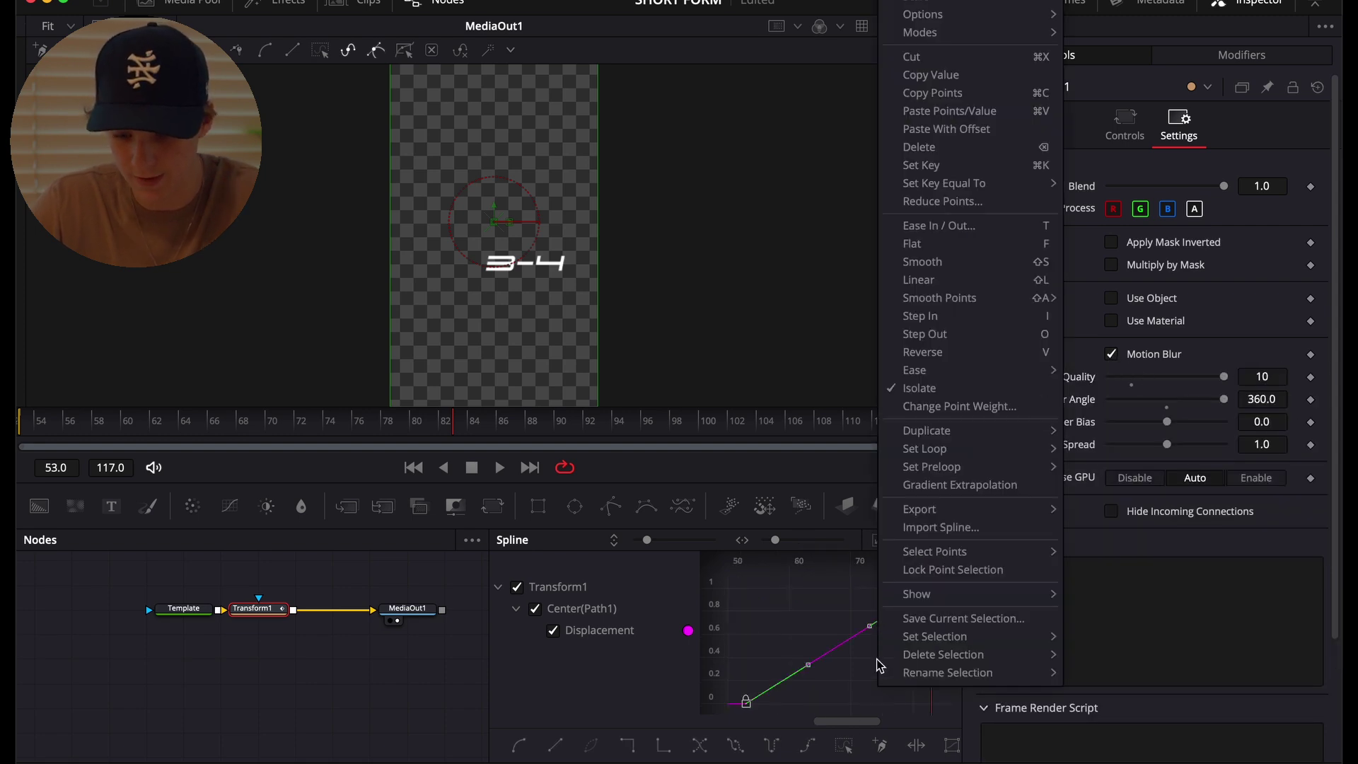
pyautogui.moveTo(972, 369)
pyautogui.click(1112, 425)
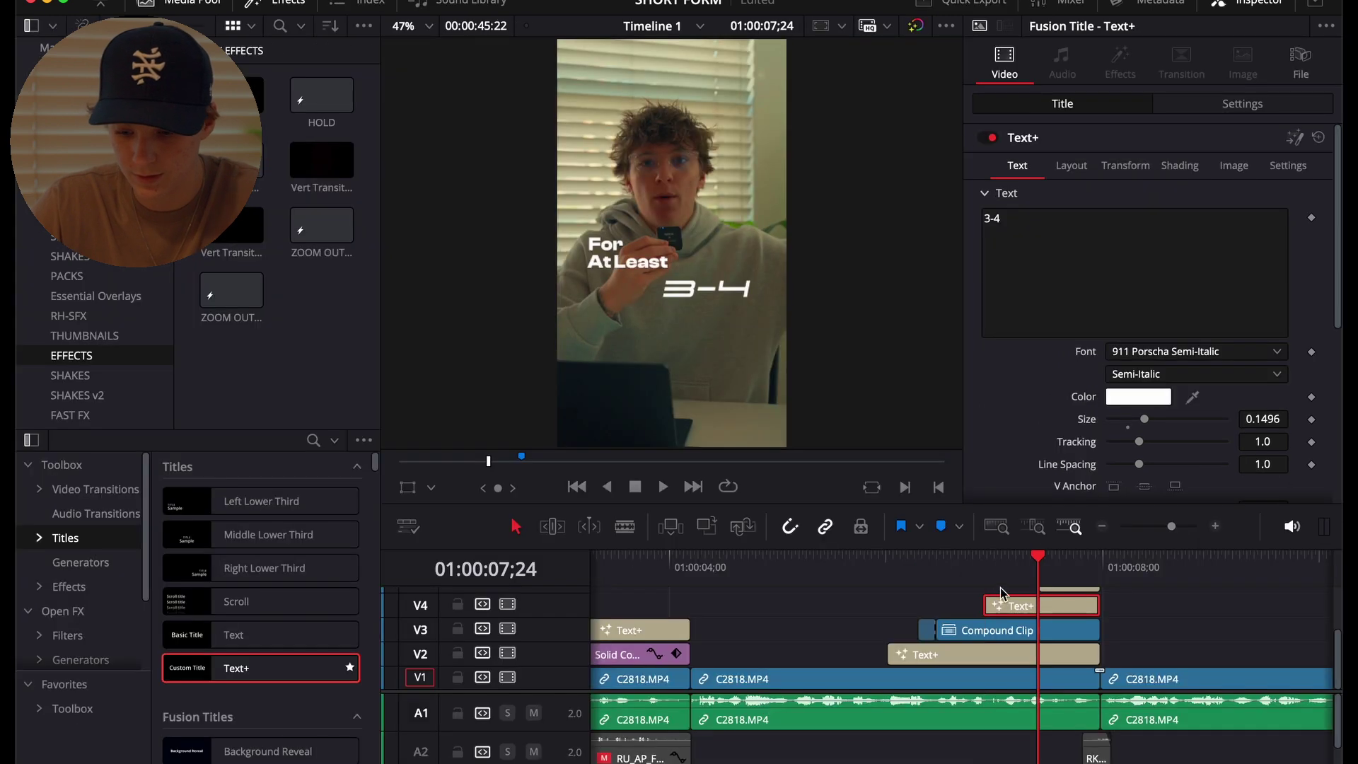
pyautogui.moveTo(988, 569); pyautogui.dragTo(984, 570)
pyautogui.press('space')
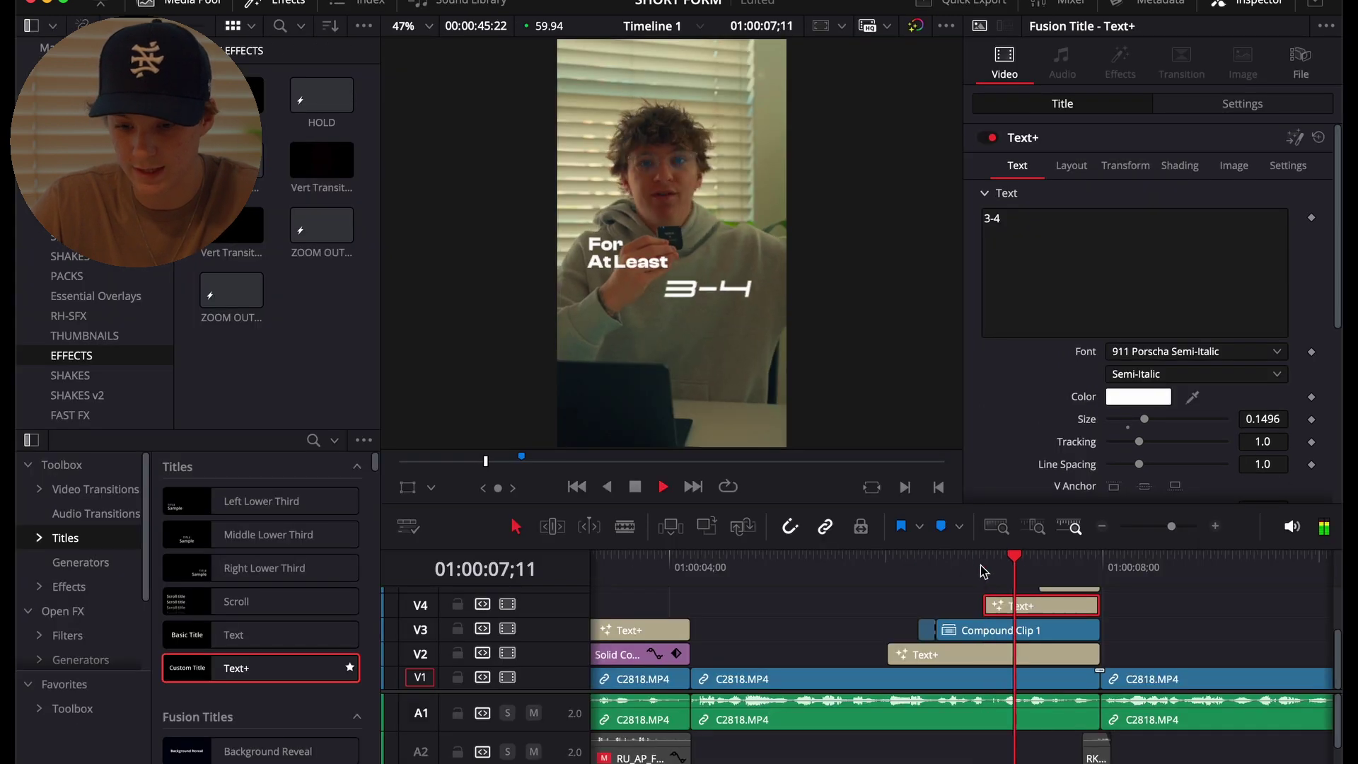
# Open the "Months" title in Fusion and add a Transform node after its Template node.
pyautogui.scroll(2, 1049, 627)
pyautogui.click(1059, 607)
pyautogui.click(1044, 565)
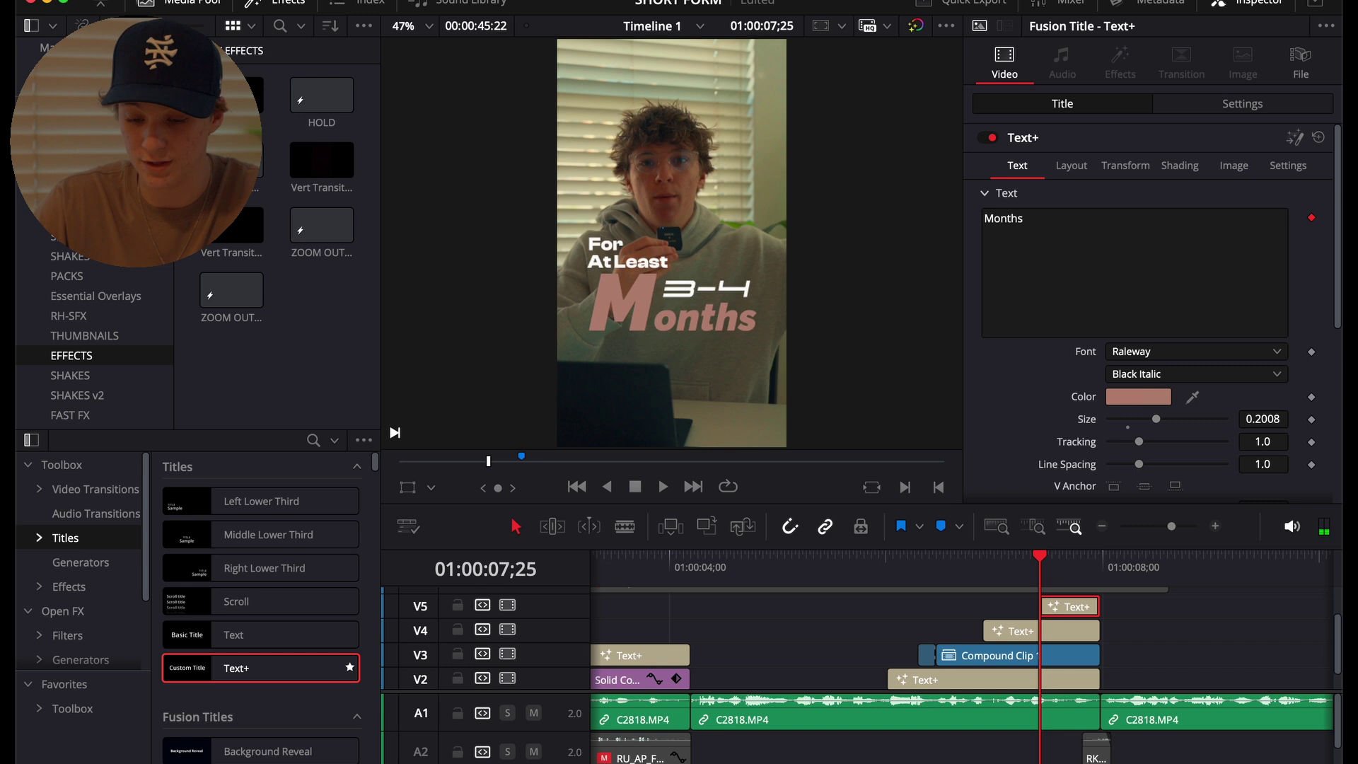
pyautogui.click(679, 763)
pyautogui.hotkey('shift', 'space')
pyautogui.write('transform')
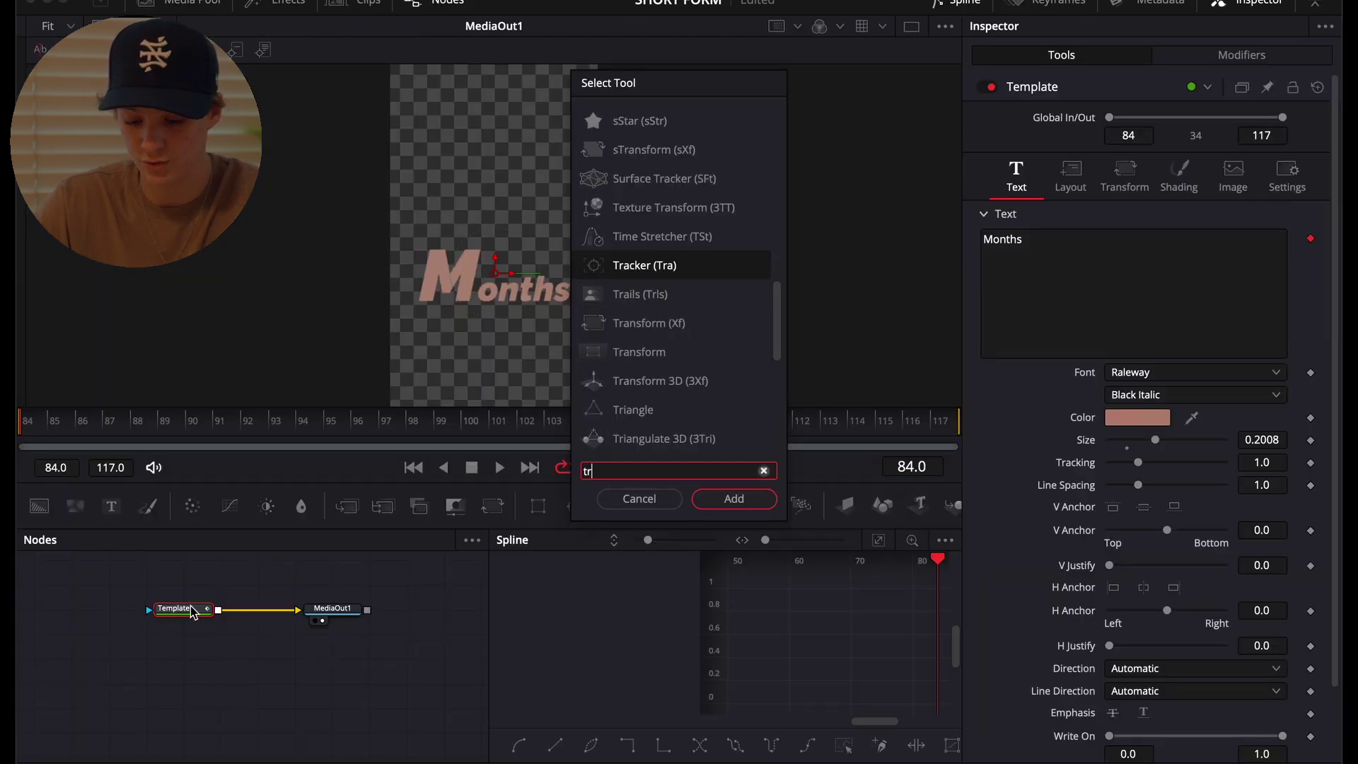
pyautogui.press('Return')
# Keyframe the Transform node's vertical center from a lowered position on frame 84 up to 0.5 on frame 117.
pyautogui.moveTo(1266, 181); pyautogui.dragTo(1251, 183)
pyautogui.click(1311, 186)
pyautogui.moveTo(25, 427); pyautogui.dragTo(1047, 467)
pyautogui.doubleClick(1267, 190)
pyautogui.write('0.5')
pyautogui.press('Tab')
# Enable motion blur at quality 10 and shutter angle 360 on the "Months" Transform node, and ease out its displacement keyframes.
pyautogui.click(1179, 126)
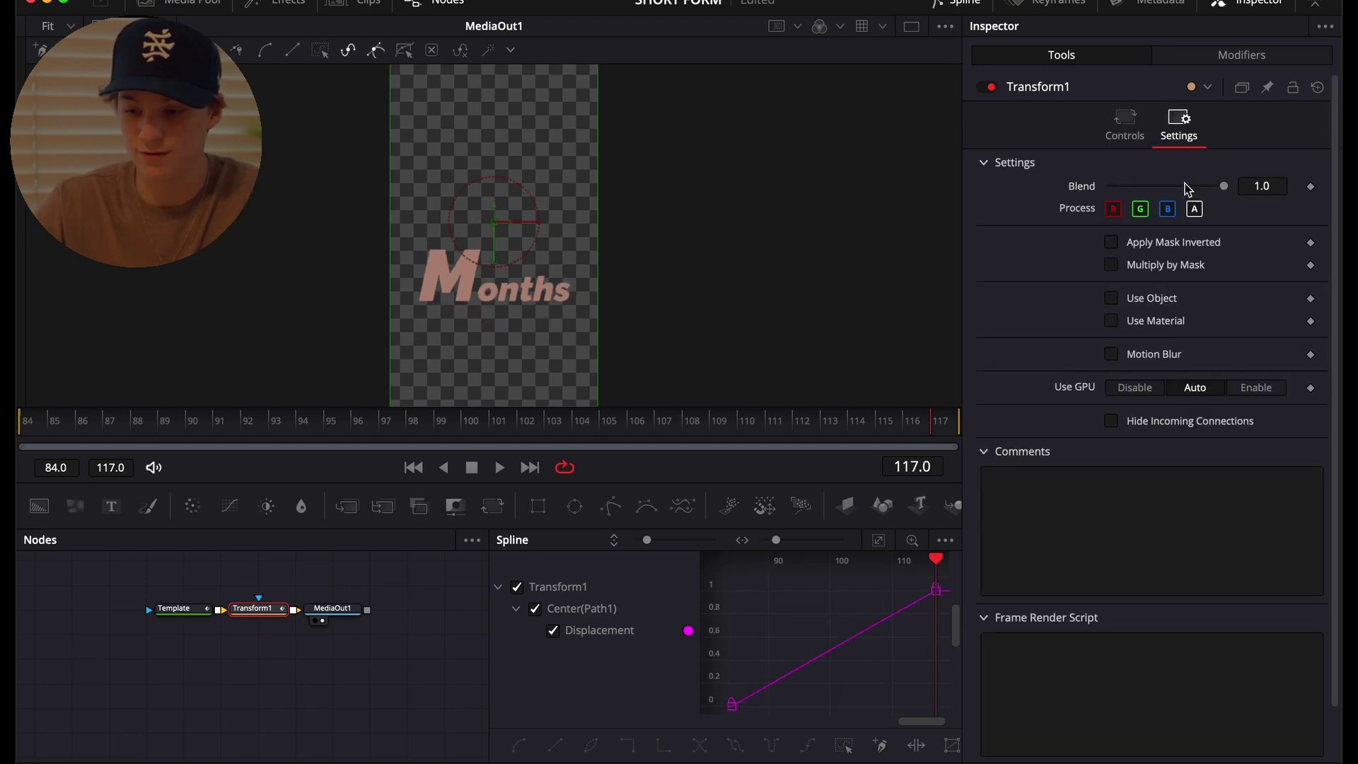
pyautogui.click(1111, 354)
pyautogui.moveTo(1132, 377); pyautogui.dragTo(1298, 400)
pyautogui.click(878, 541)
pyautogui.rightClick(864, 676)
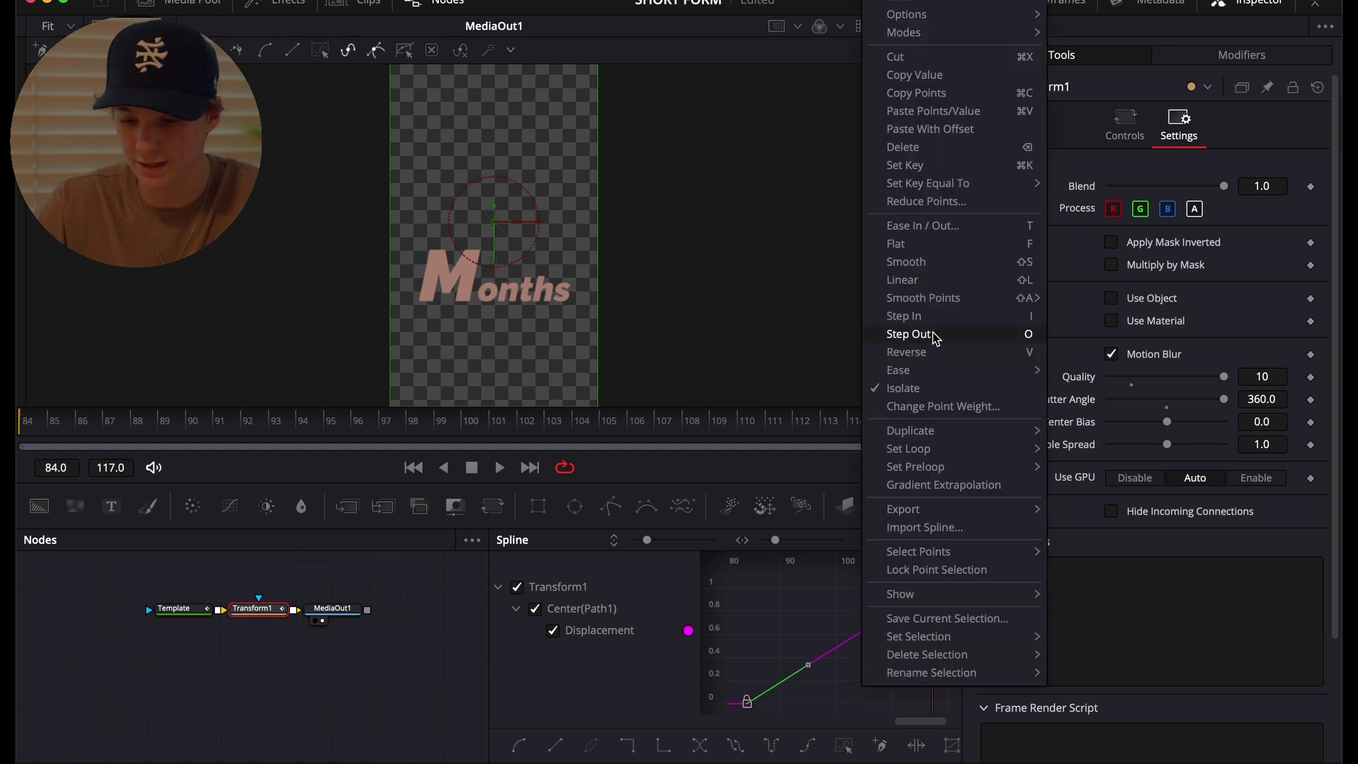
pyautogui.moveTo(924, 370)
pyautogui.click(1111, 427)
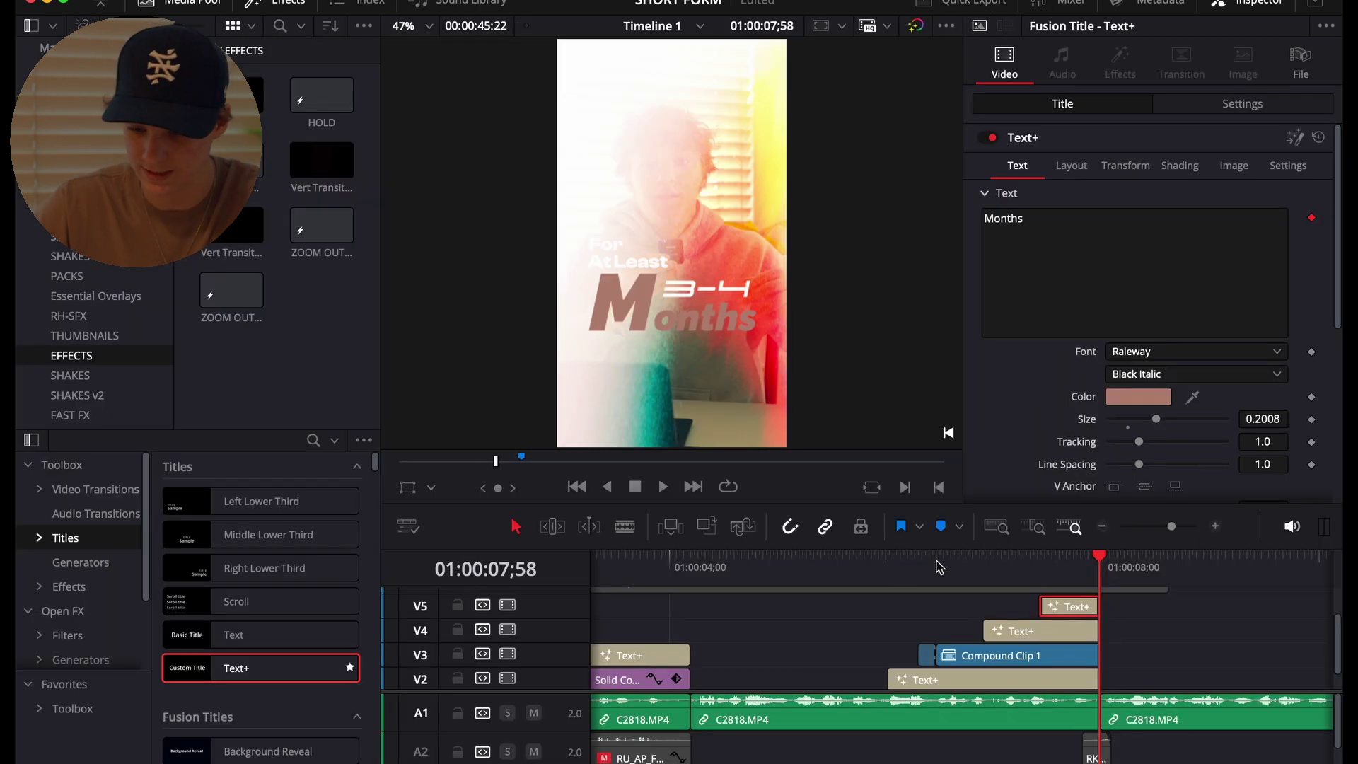
# Play the full stacked caption sequence back in the edit timeline from 01:00:05;54.
pyautogui.moveTo(905, 570); pyautogui.dragTo(876, 569)
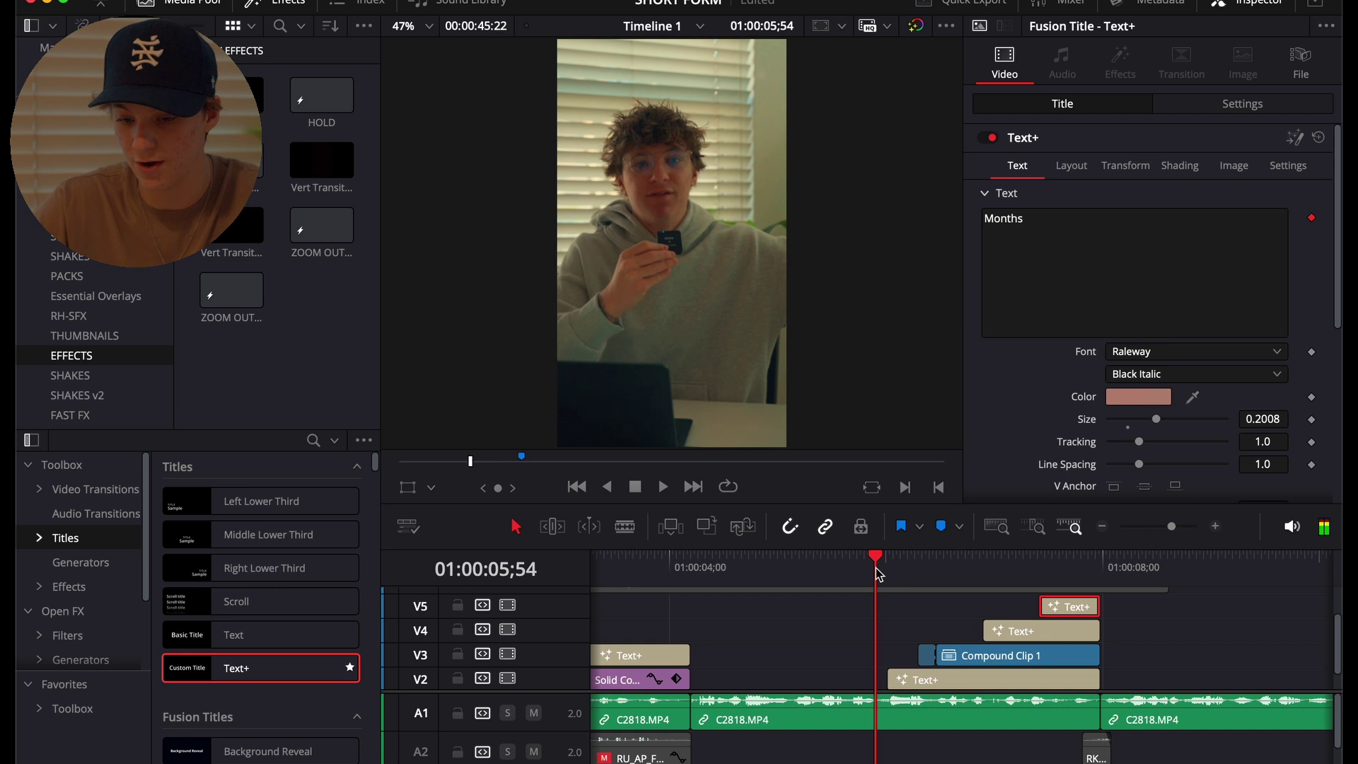
pyautogui.press('space')
pyautogui.scroll(2, 961, 645)
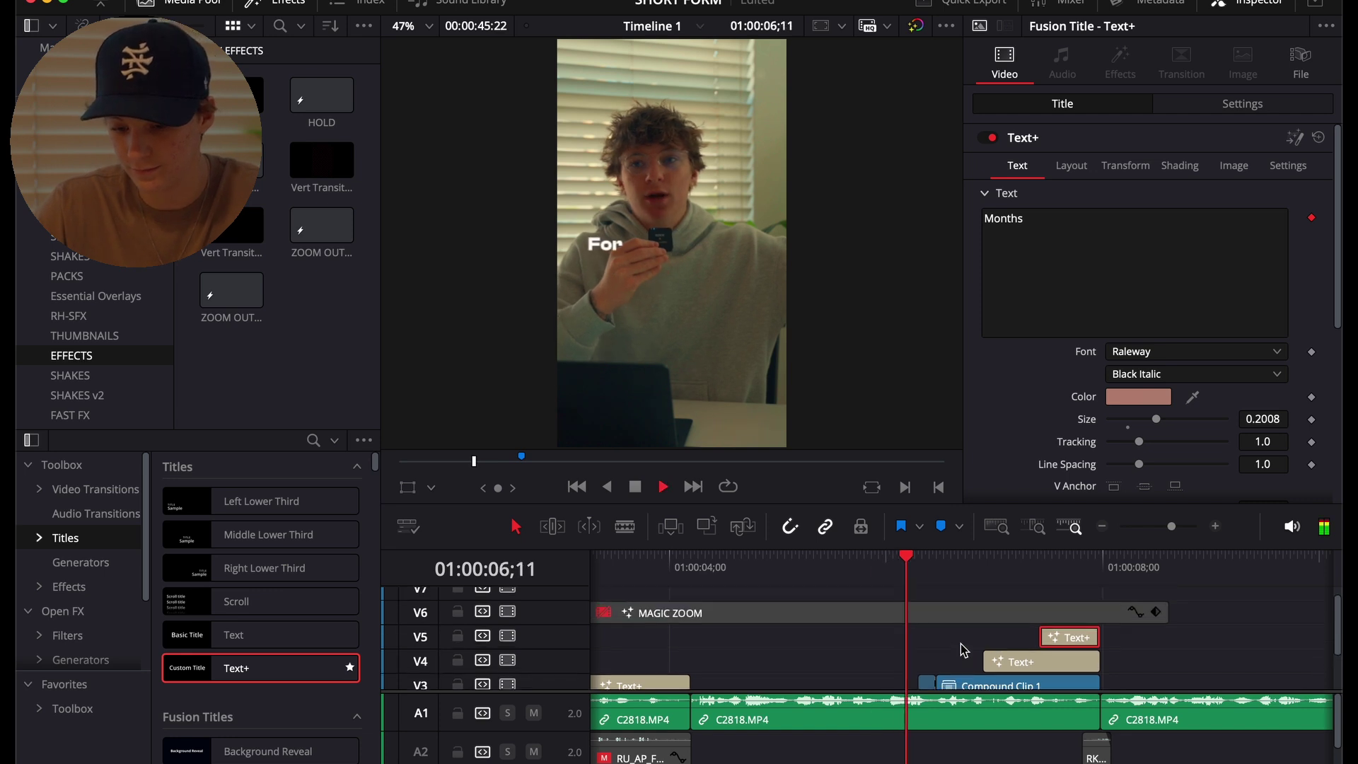
pyautogui.press('space')
# Convert the "Months" title at 01:00:07;25 into a compound clip.
pyautogui.click(1041, 556)
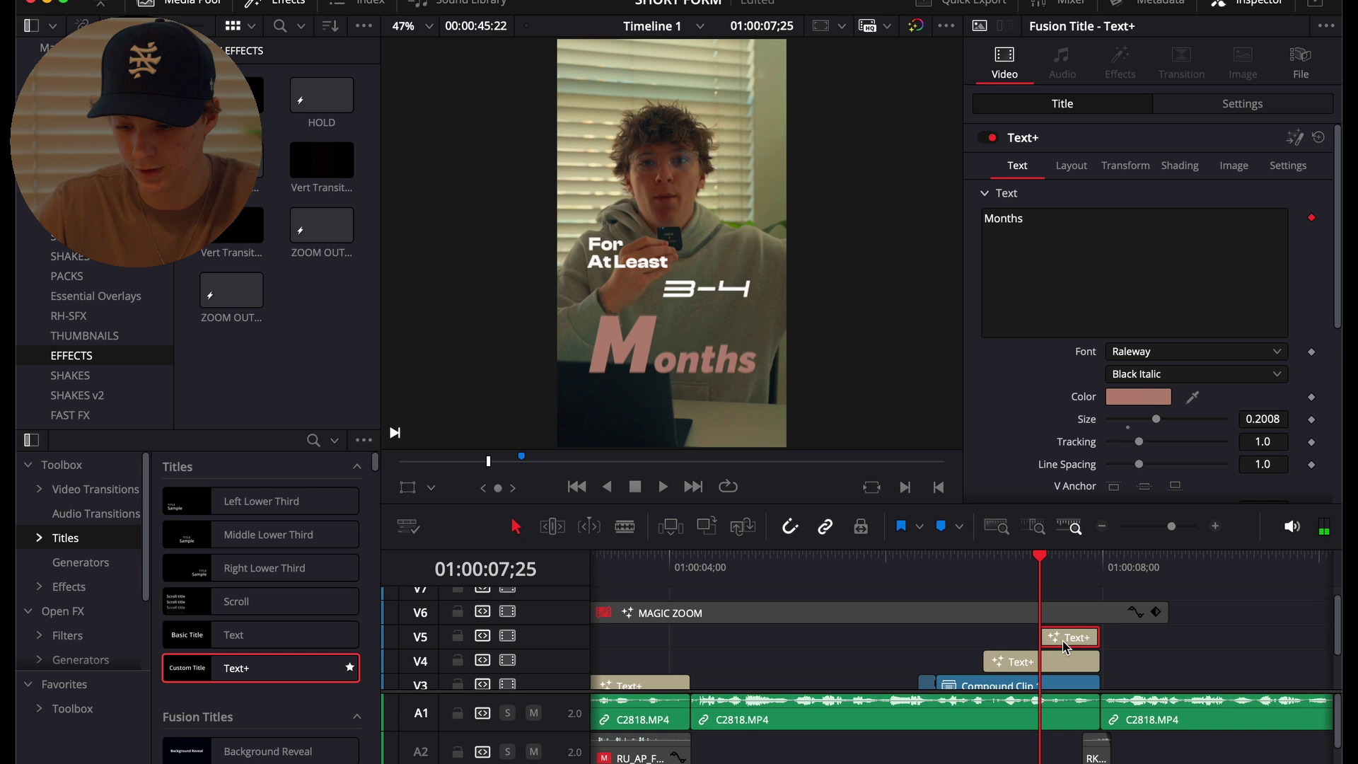
pyautogui.rightClick(1063, 639)
pyautogui.click(1125, 297)
pyautogui.press('Return')
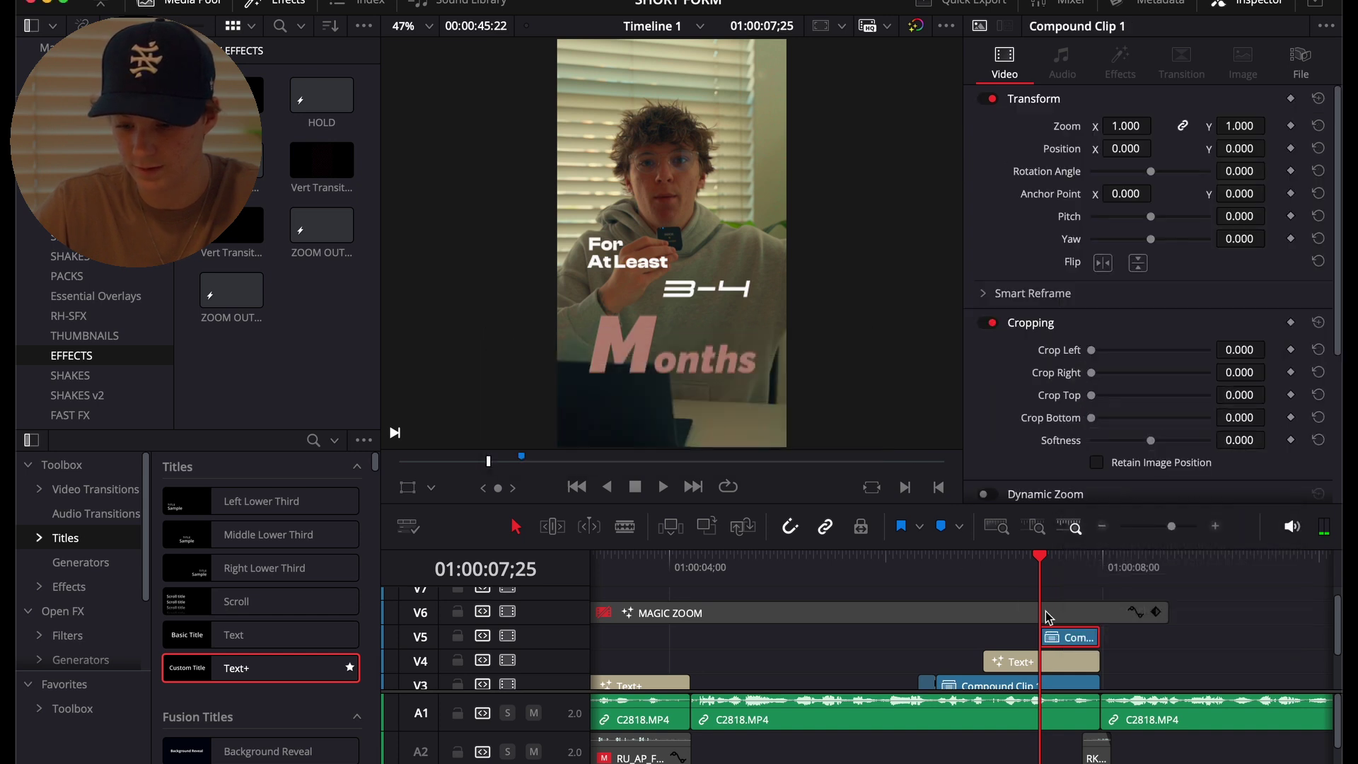
# Convert the "3-4" title on track V4 into a compound clip named Compound Clip 1.
pyautogui.rightClick(1035, 663)
pyautogui.click(1061, 314)
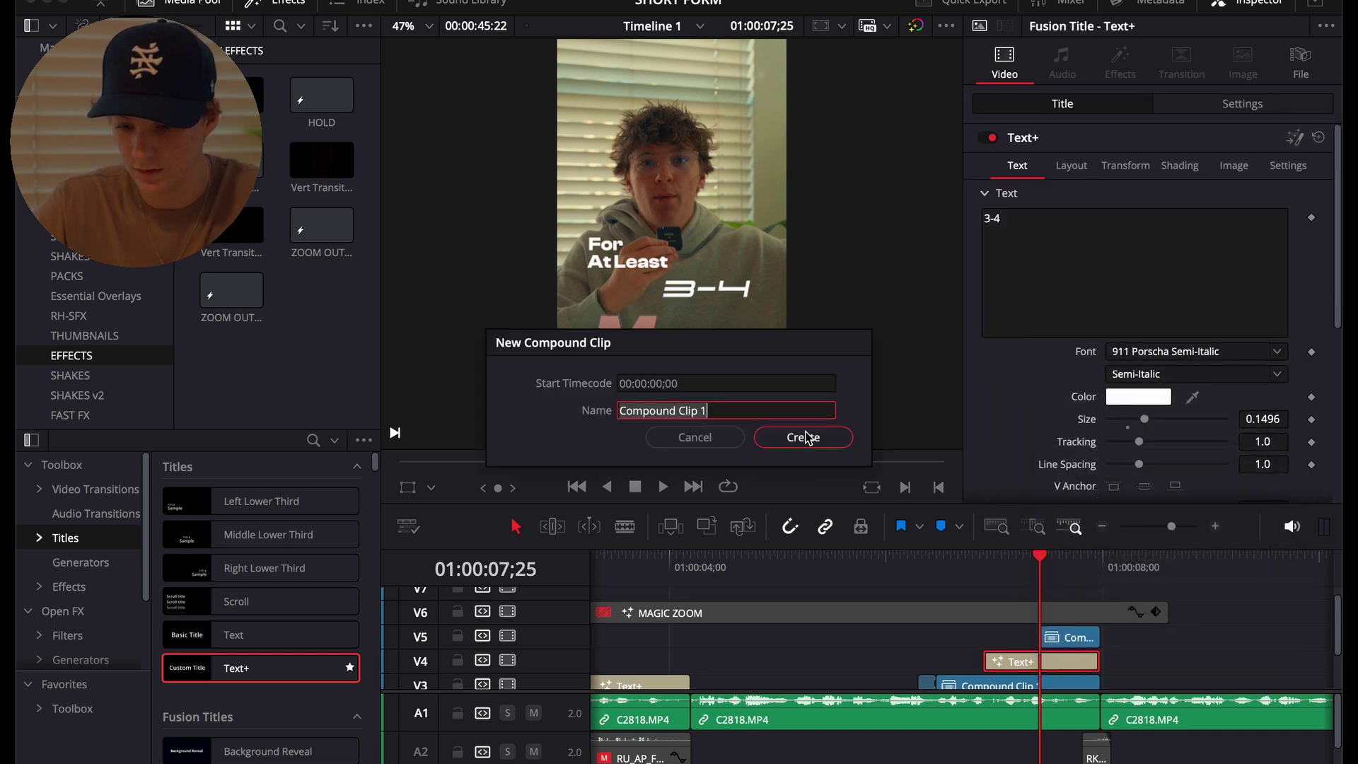
pyautogui.click(805, 438)
# Keyframe the "3-4" compound clip's opacity from about 55 at 01:00:06;54 up to 100 five frames further on.
pyautogui.click(990, 578)
pyautogui.scroll(-2, 1019, 598)
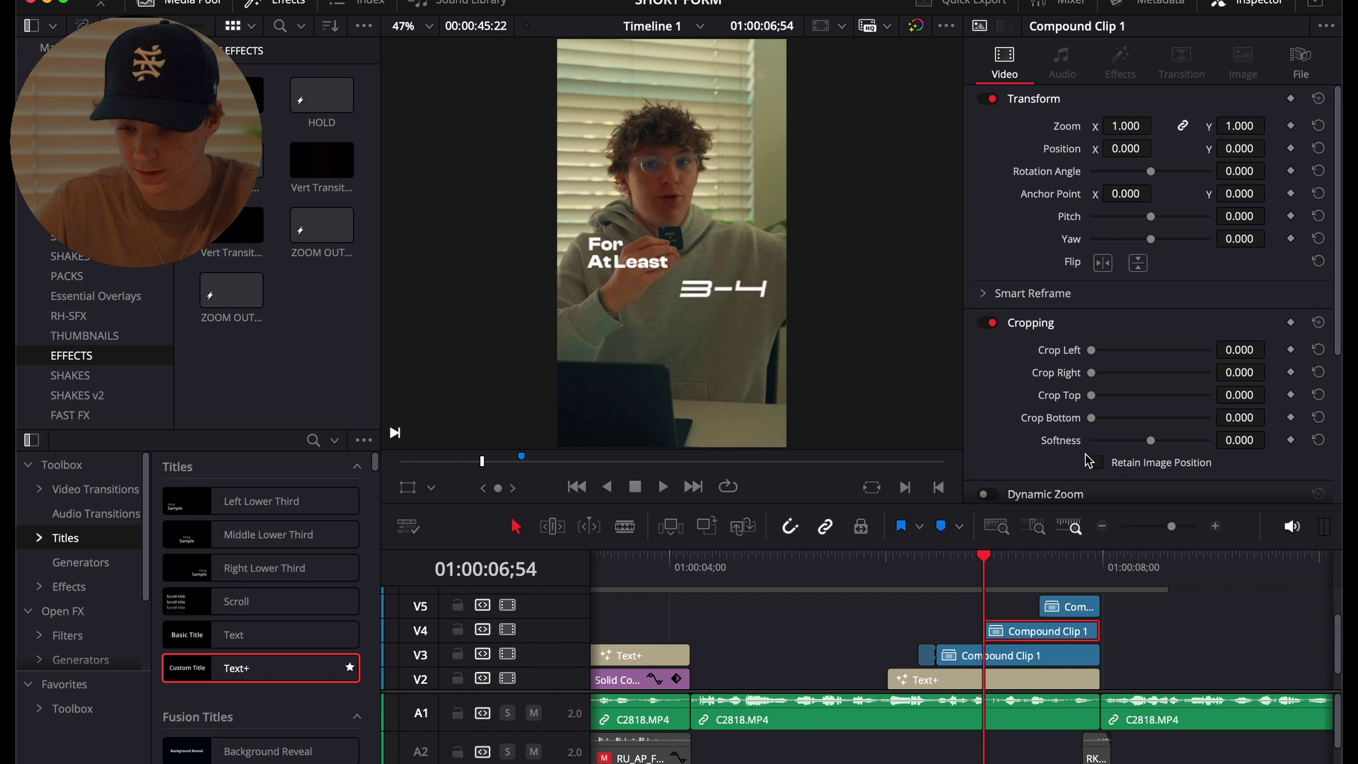
pyautogui.scroll(-3, 1118, 382)
pyautogui.moveTo(1209, 466); pyautogui.dragTo(1182, 472)
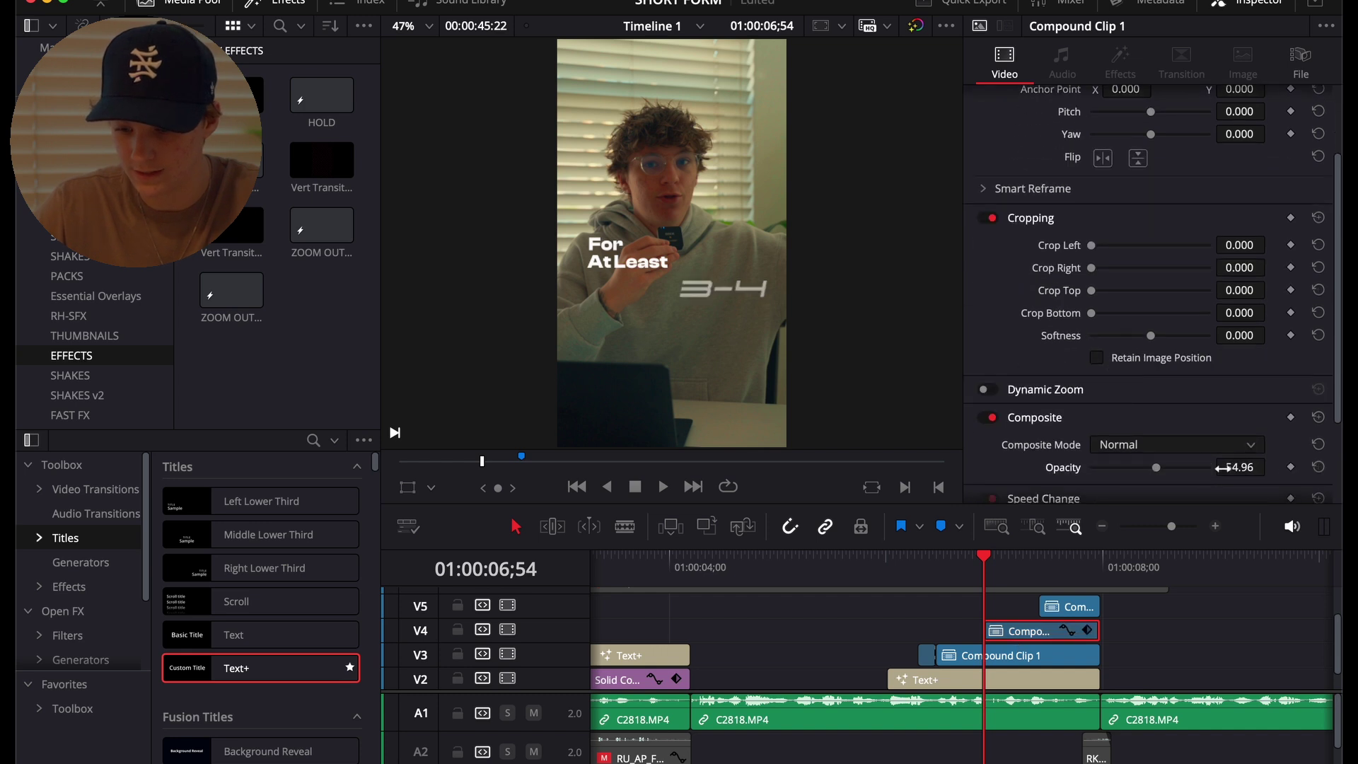
pyautogui.press('Right')
pyautogui.press('Right')
pyautogui.press('Right')
pyautogui.press('Right')
pyautogui.press('Right')
pyautogui.moveTo(1157, 467); pyautogui.dragTo(1342, 490)
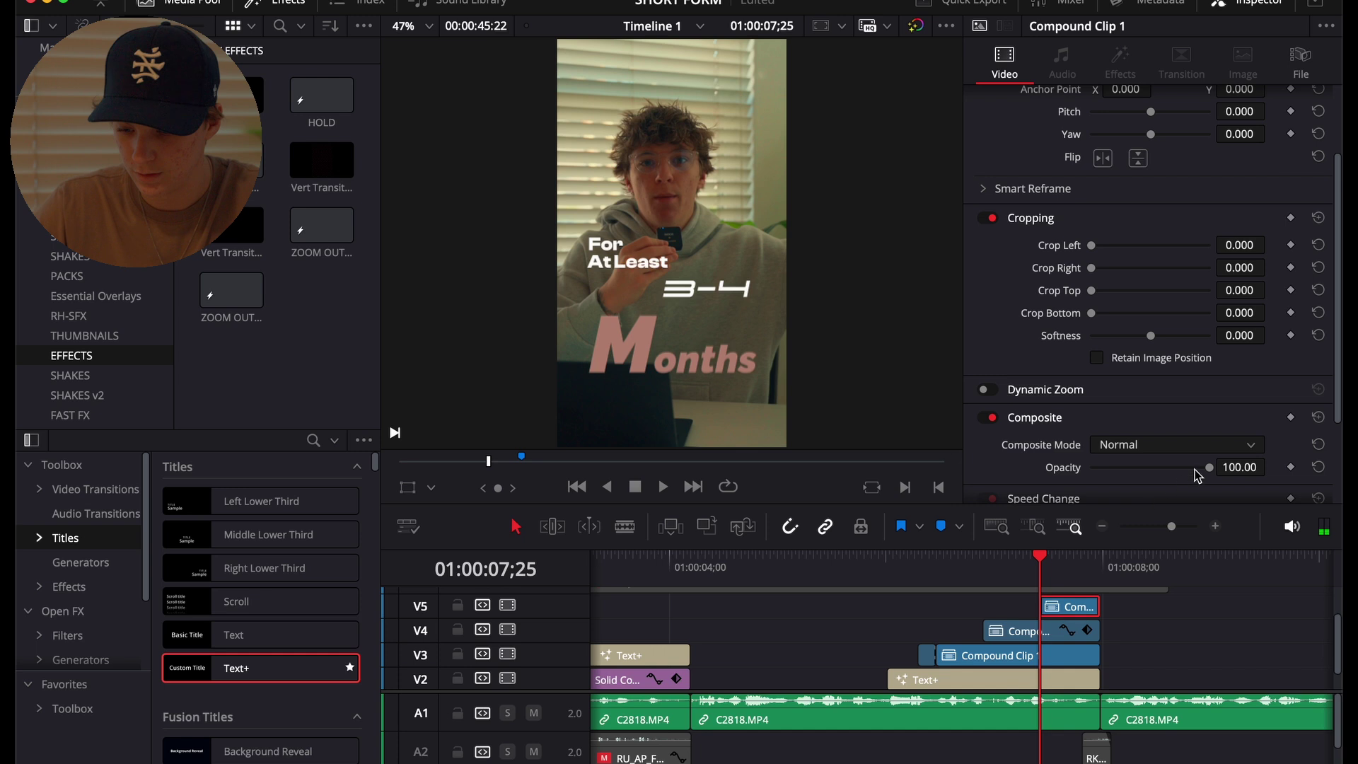
# Keyframe the "Months" compound clip's opacity from 32.82 at 01:00:07;25 up to 100 at 01:00:07;30.
pyautogui.moveTo(1210, 468); pyautogui.dragTo(1131, 470)
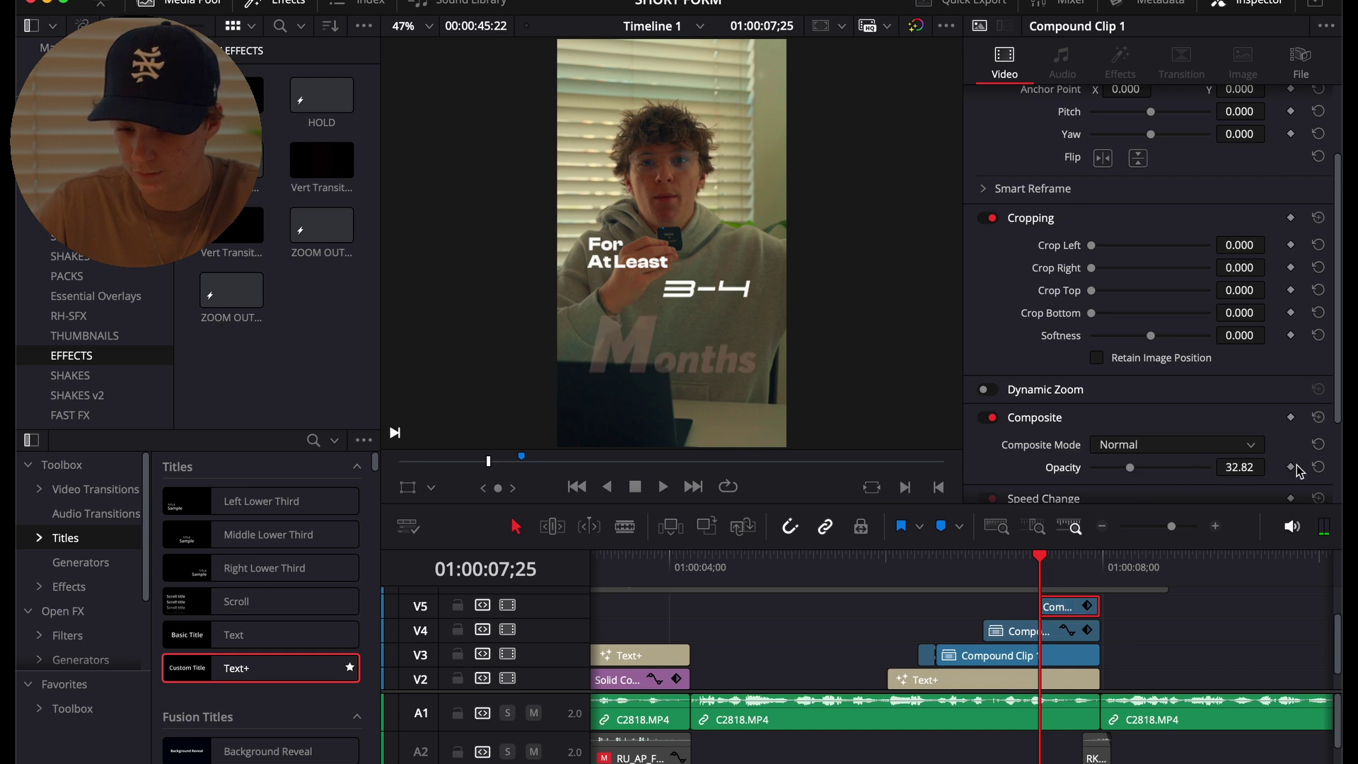
pyautogui.press('Right')
pyautogui.press('Right')
pyautogui.press('Right')
pyautogui.press('Right')
pyautogui.press('Right')
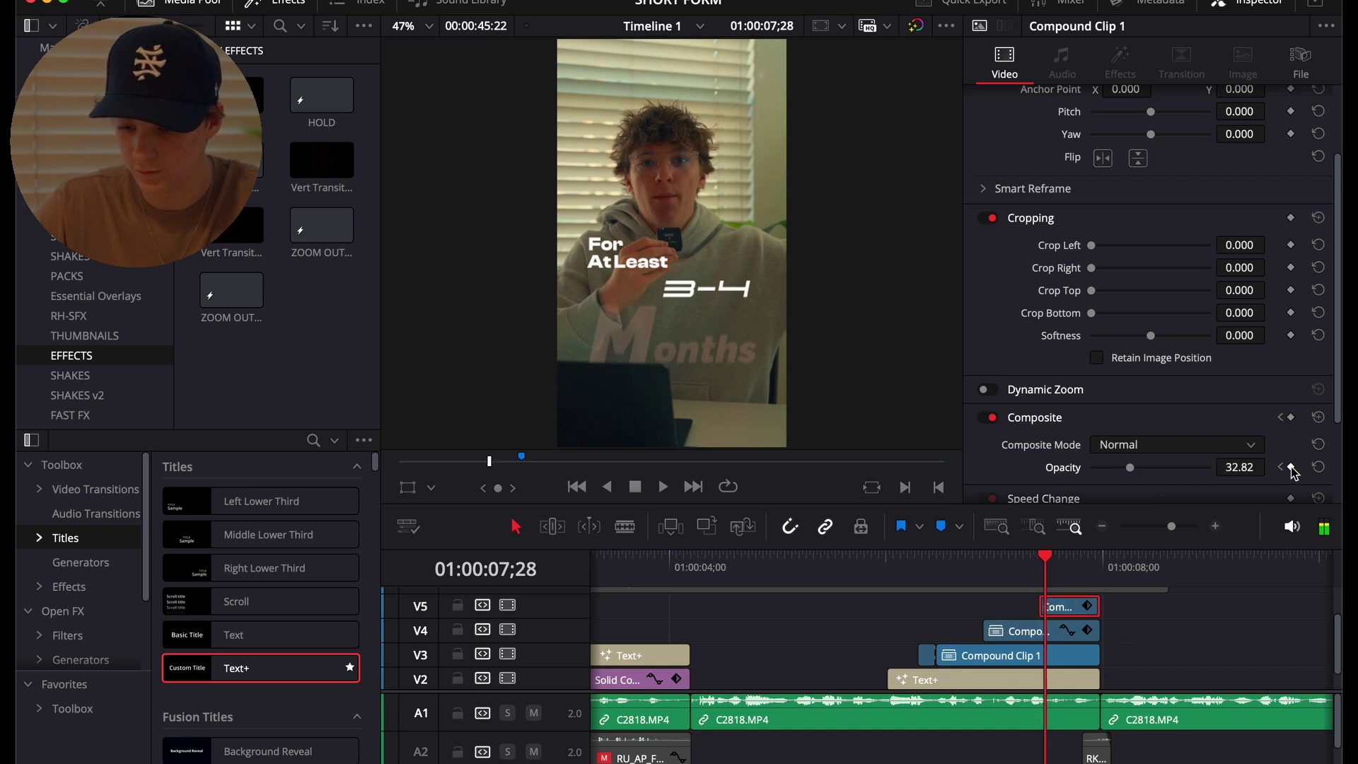
pyautogui.moveTo(1130, 468); pyautogui.dragTo(1342, 519)
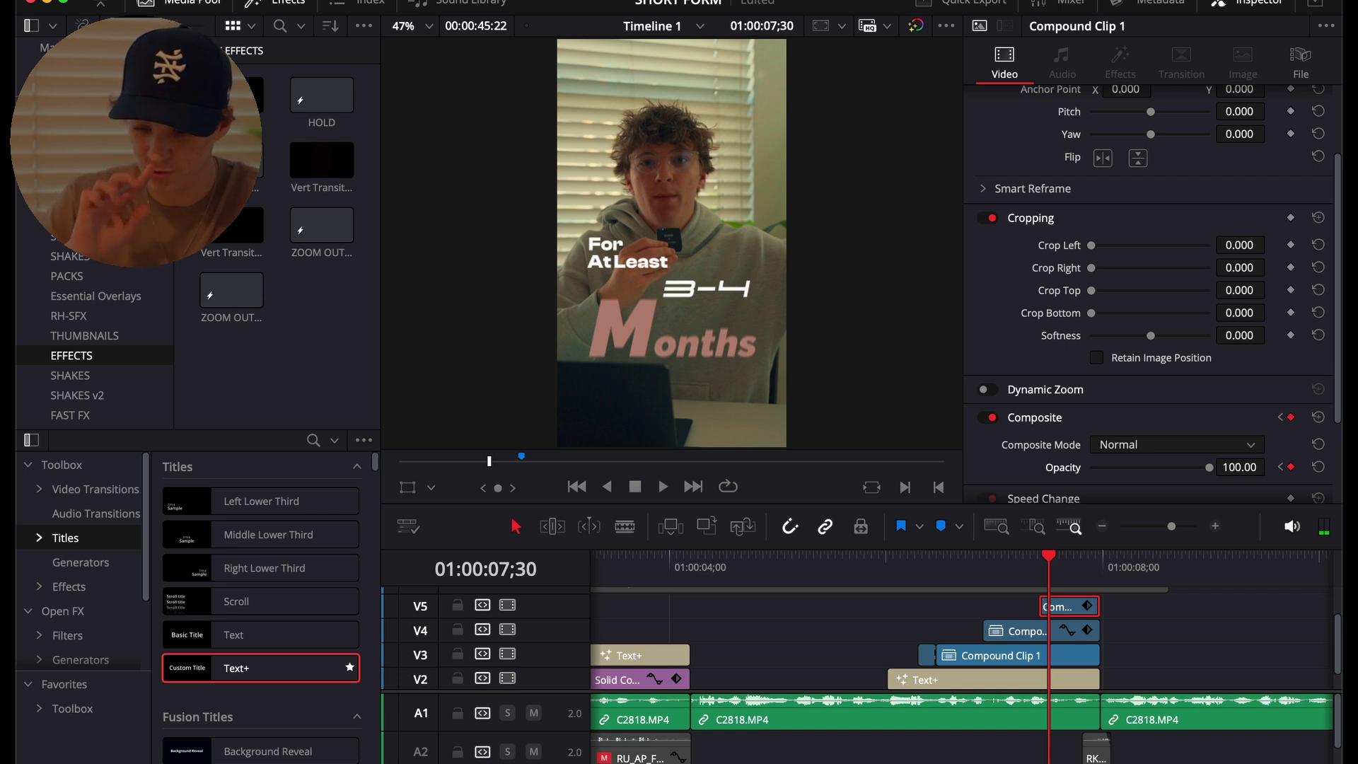
# Open the "Months" compound clip in Fusion and add a Motion Blur node between MediaIn1 and MediaOut1.
pyautogui.click(667, 763)
pyautogui.press('BackSpace')
pyautogui.press('BackSpace')
pyautogui.press('BackSpace')
pyautogui.press('BackSpace')
pyautogui.write('mot')
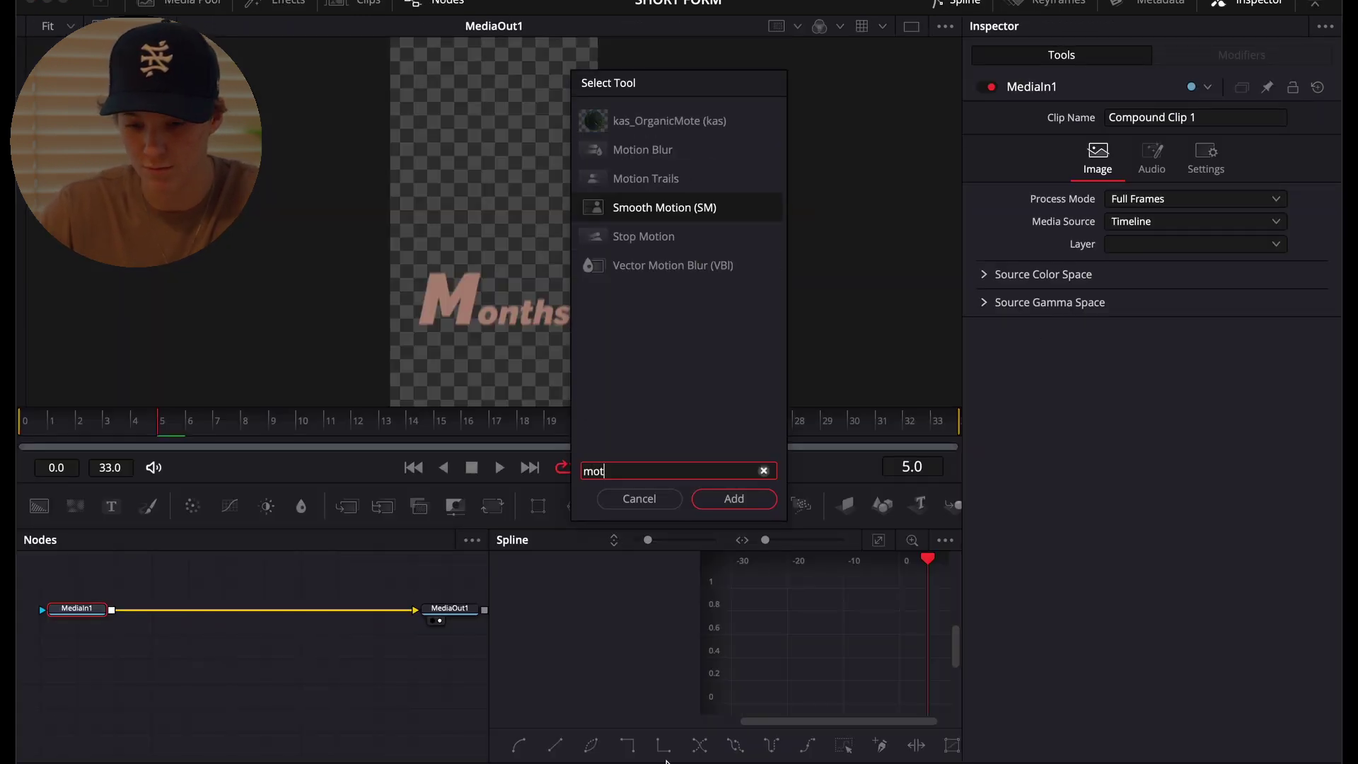
pyautogui.press('Down')
pyautogui.press('Down')
pyautogui.press('Up')
pyautogui.press('Up')
pyautogui.press('Up')
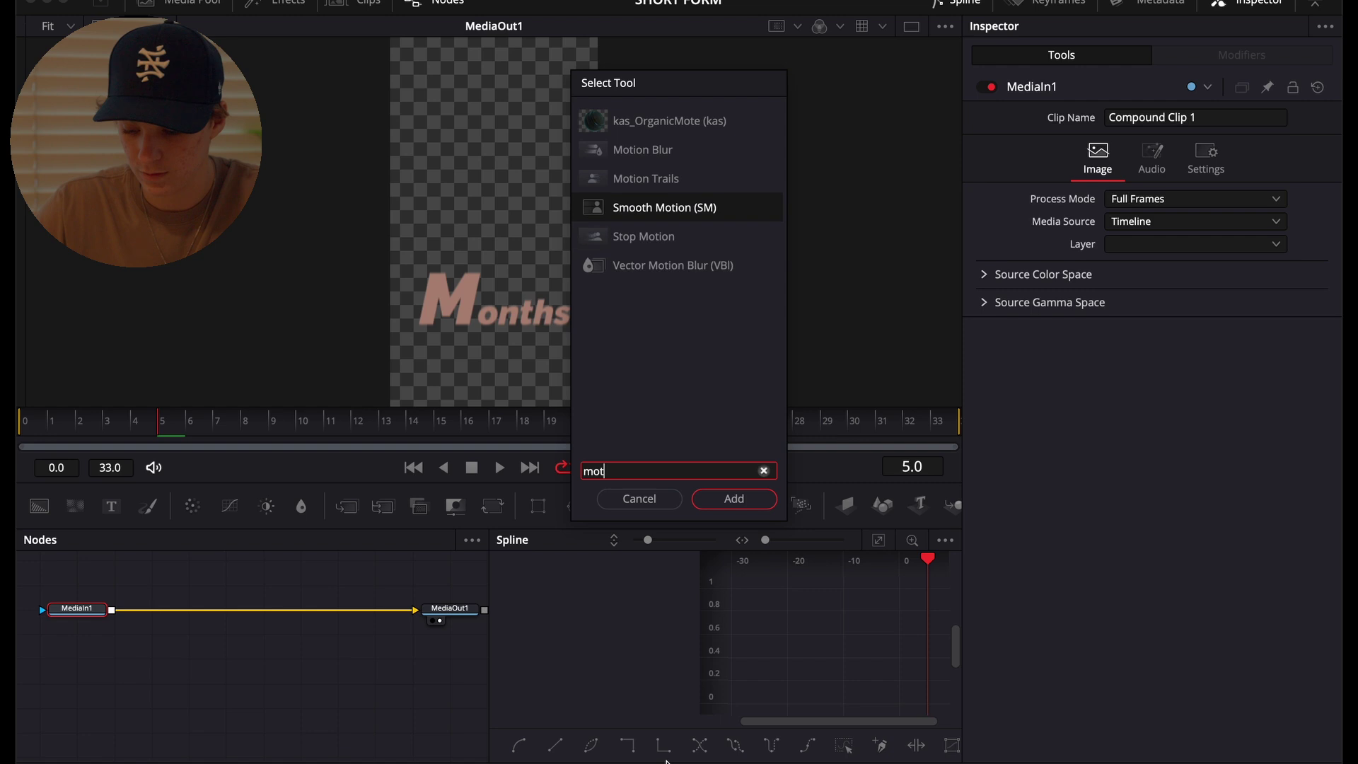
pyautogui.press('Up')
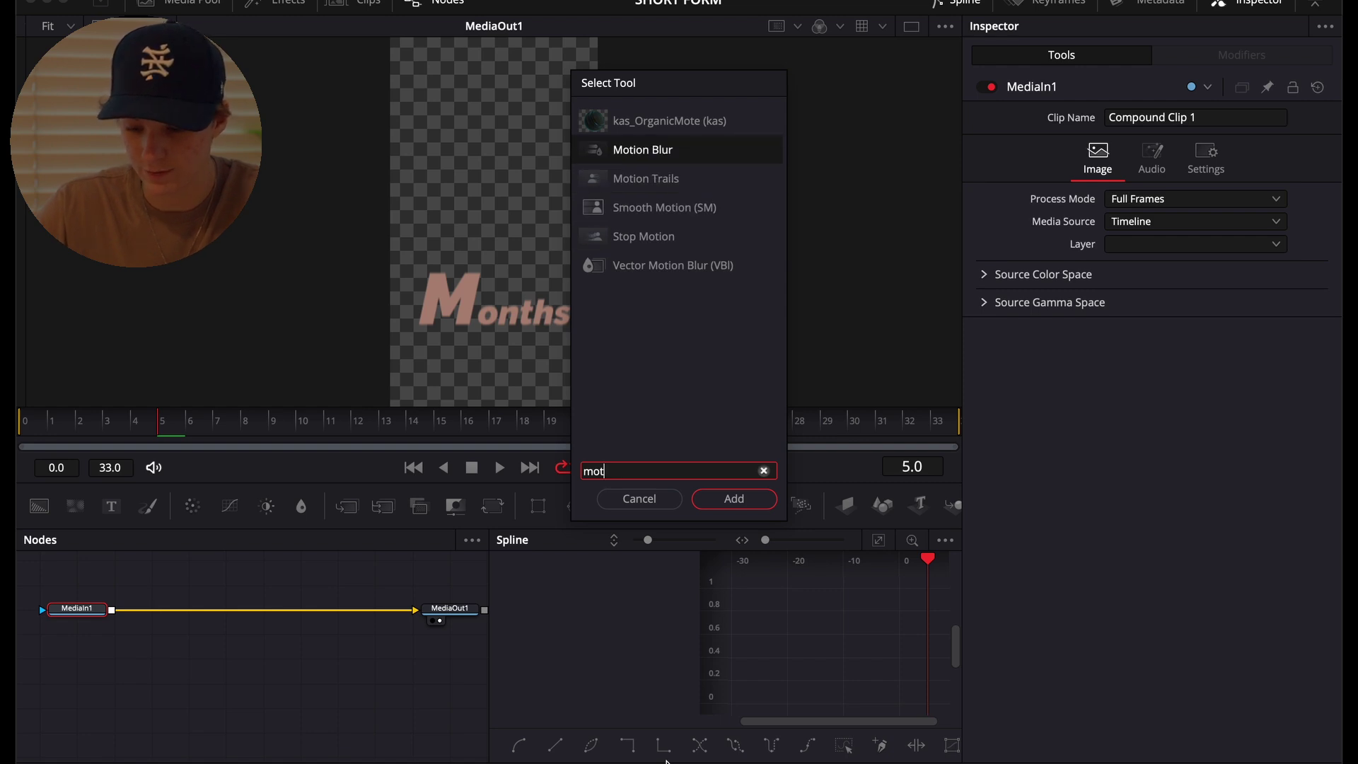
pyautogui.press('Return')
# Play the "Months" fade-in from frame 0 and raise the MotionBlur1 node's Motion Blur amount above 50.
pyautogui.moveTo(155, 420); pyautogui.dragTo(19, 422)
pyautogui.press('space')
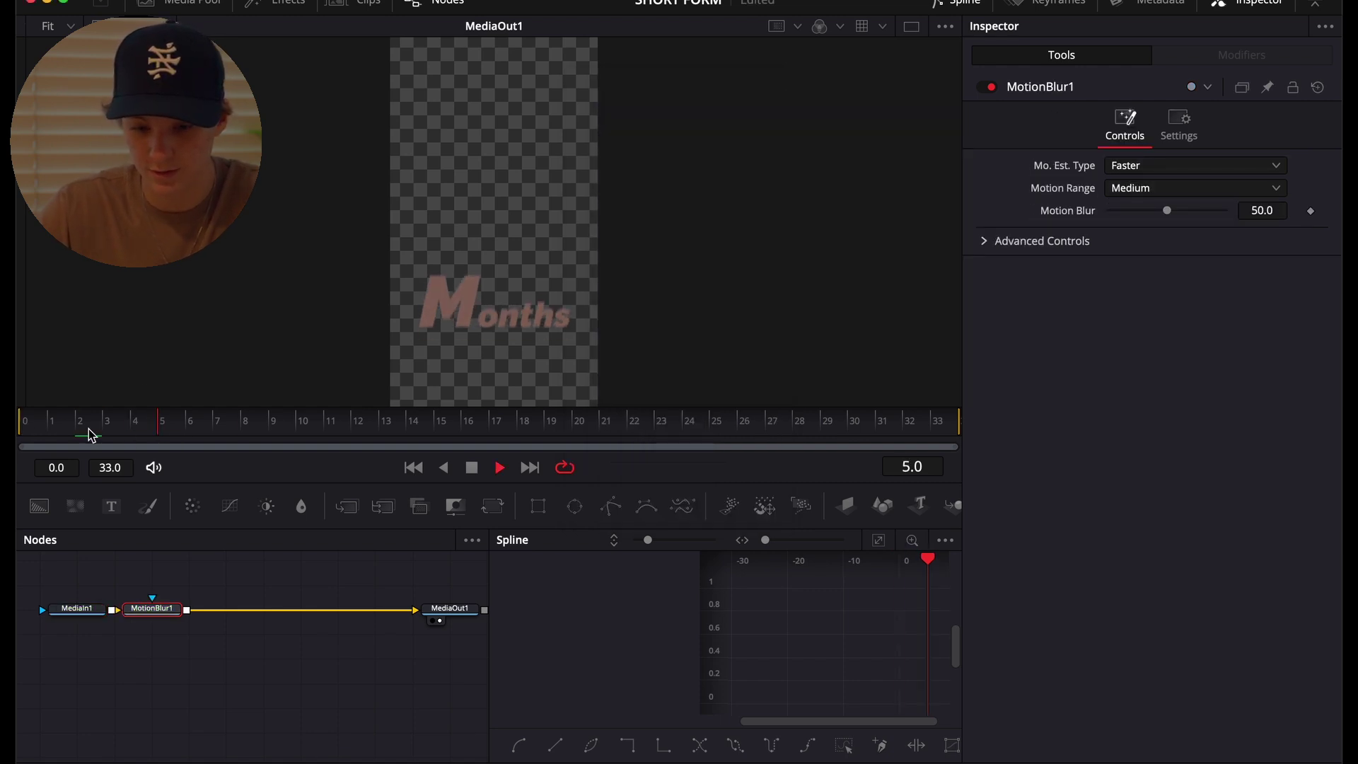
pyautogui.press('space')
pyautogui.moveTo(1168, 216); pyautogui.dragTo(1197, 216)
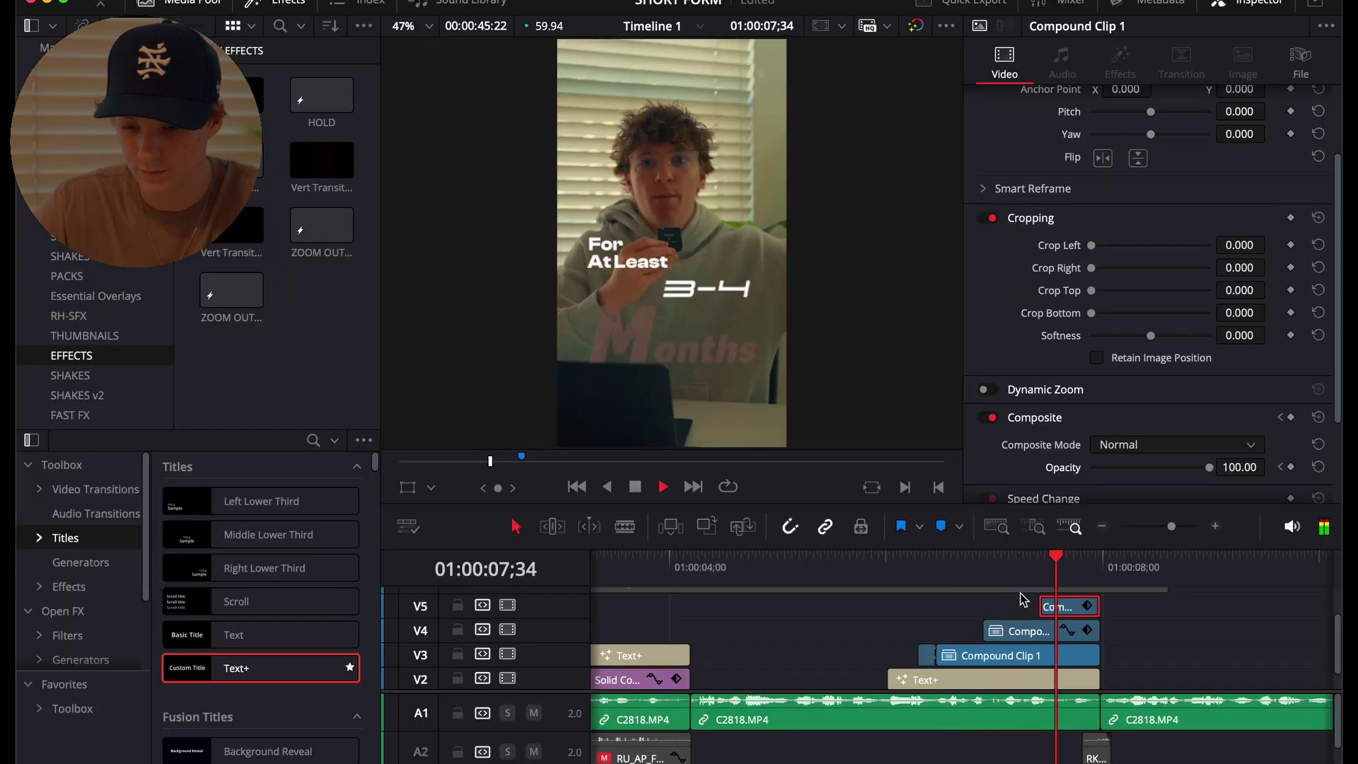
# Play the faded-in "3-4" and "Months" captions back in the edit timeline.
pyautogui.press('space')
pyautogui.click(1046, 570)
pyautogui.press('space')
pyautogui.moveTo(1060, 578); pyautogui.dragTo(912, 570)
pyautogui.press('space')
pyautogui.press('space')
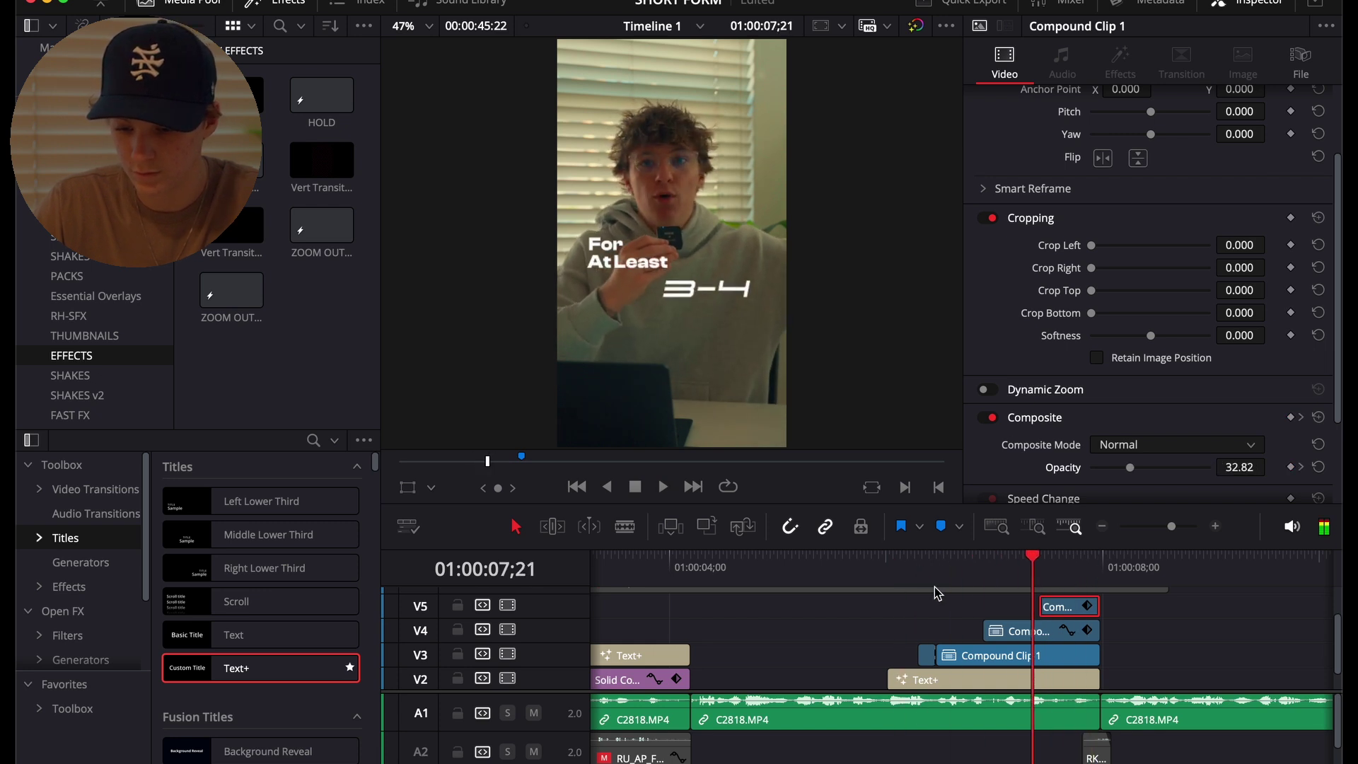
# Re-enable the MAGIC ZOOM effect on track V6 and play the caption sequence back with it.
pyautogui.scroll(1, 937, 594)
pyautogui.click(936, 600)
pyautogui.press('d')
pyautogui.click(836, 563)
pyautogui.press('space')
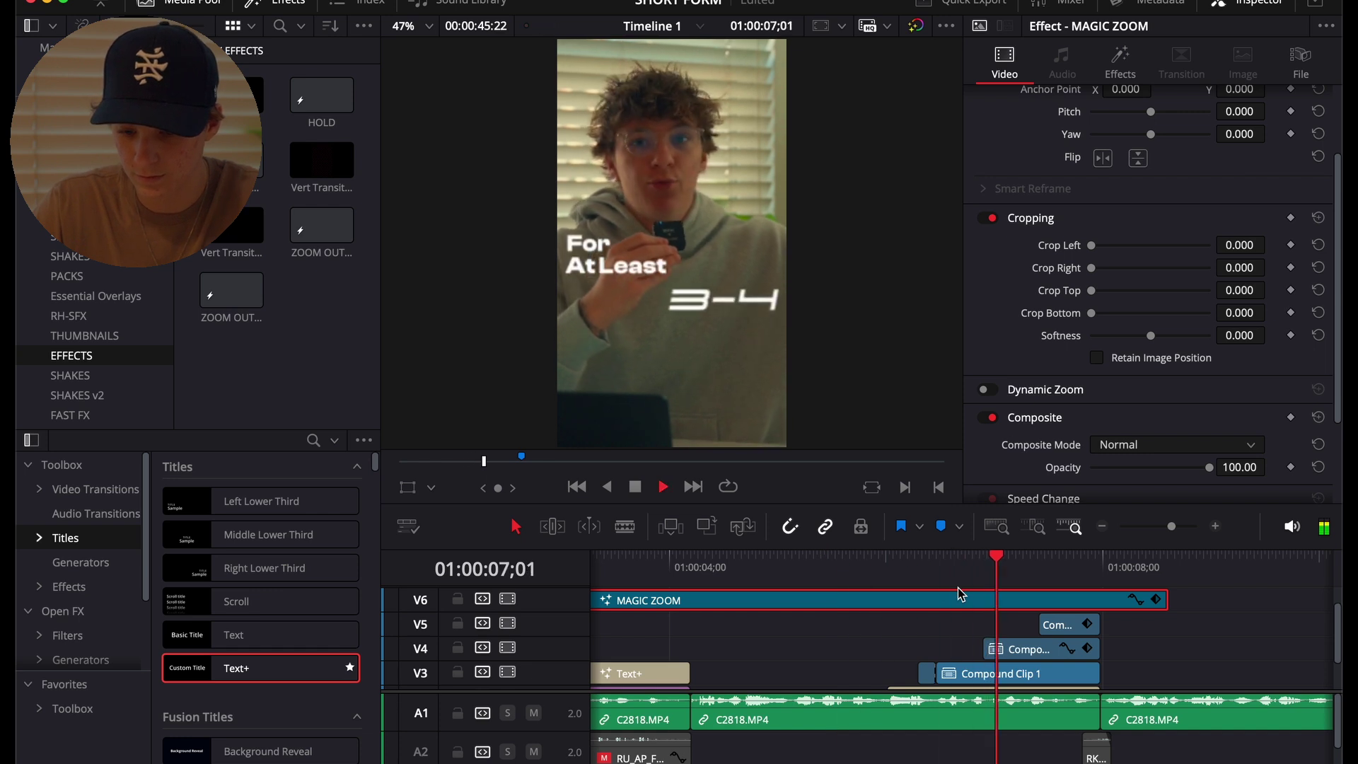
pyautogui.click(1102, 525)
pyautogui.press('space')
# Select the AHA_IJ_80_piano_loop_two_tone_alt_C.wav music on track A3 and view the sample library's Sounds page in the browser.
pyautogui.scroll(-2, 890, 681)
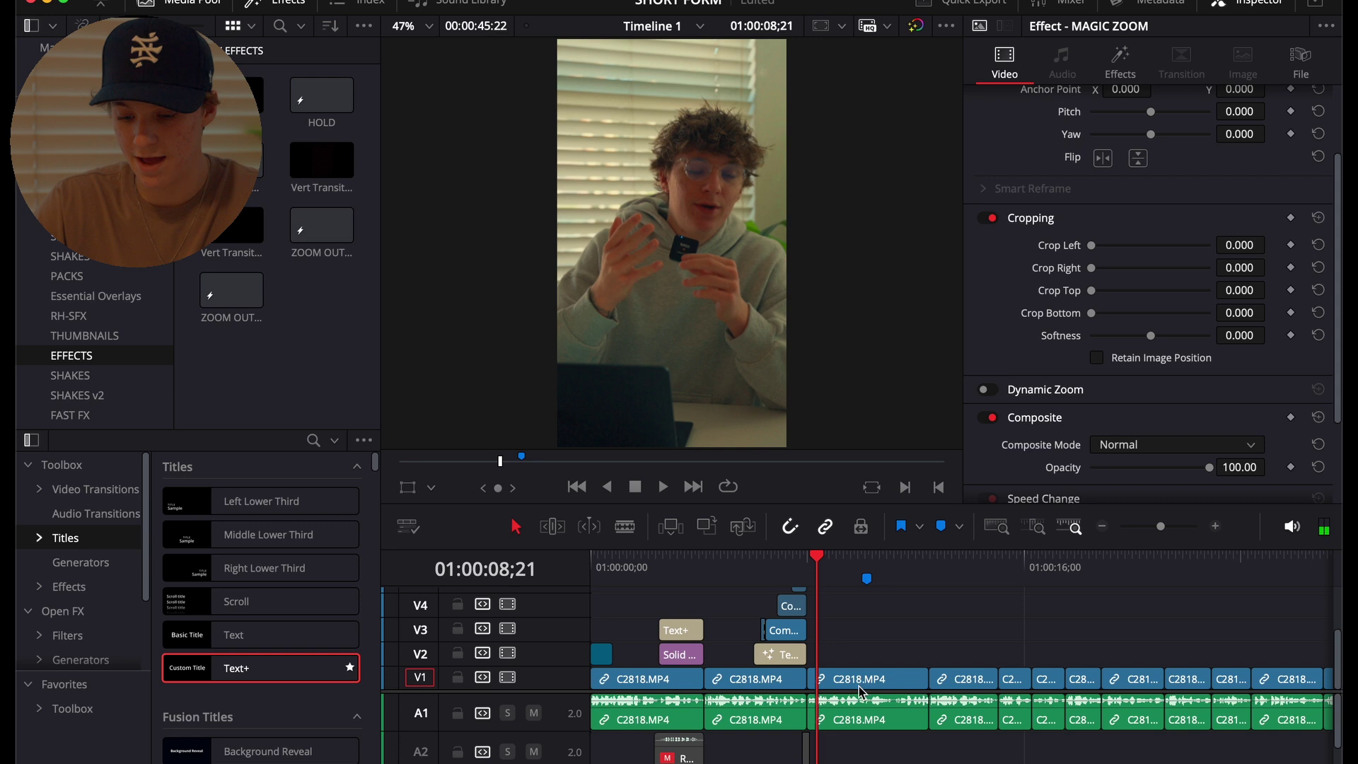
pyautogui.scroll(-3, 856, 653)
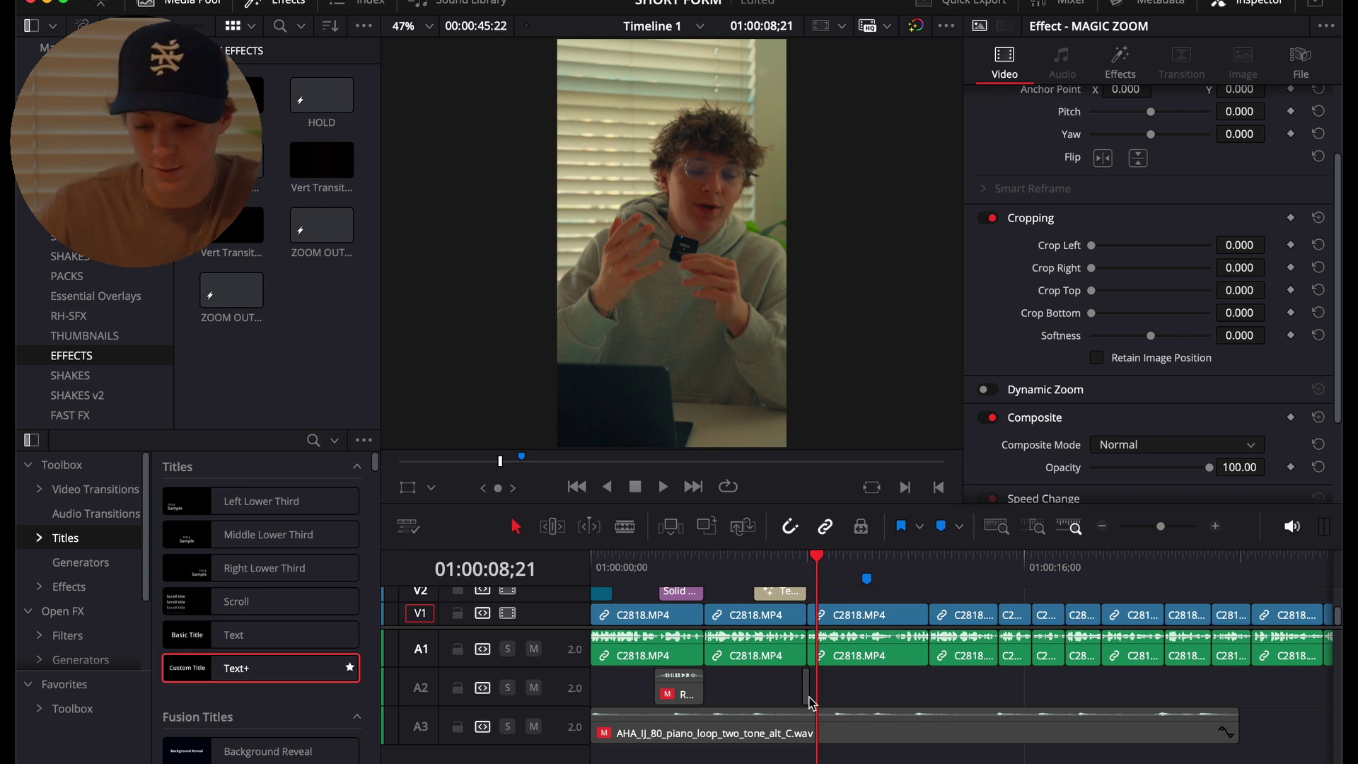
pyautogui.click(800, 725)
pyautogui.click(446, 740)
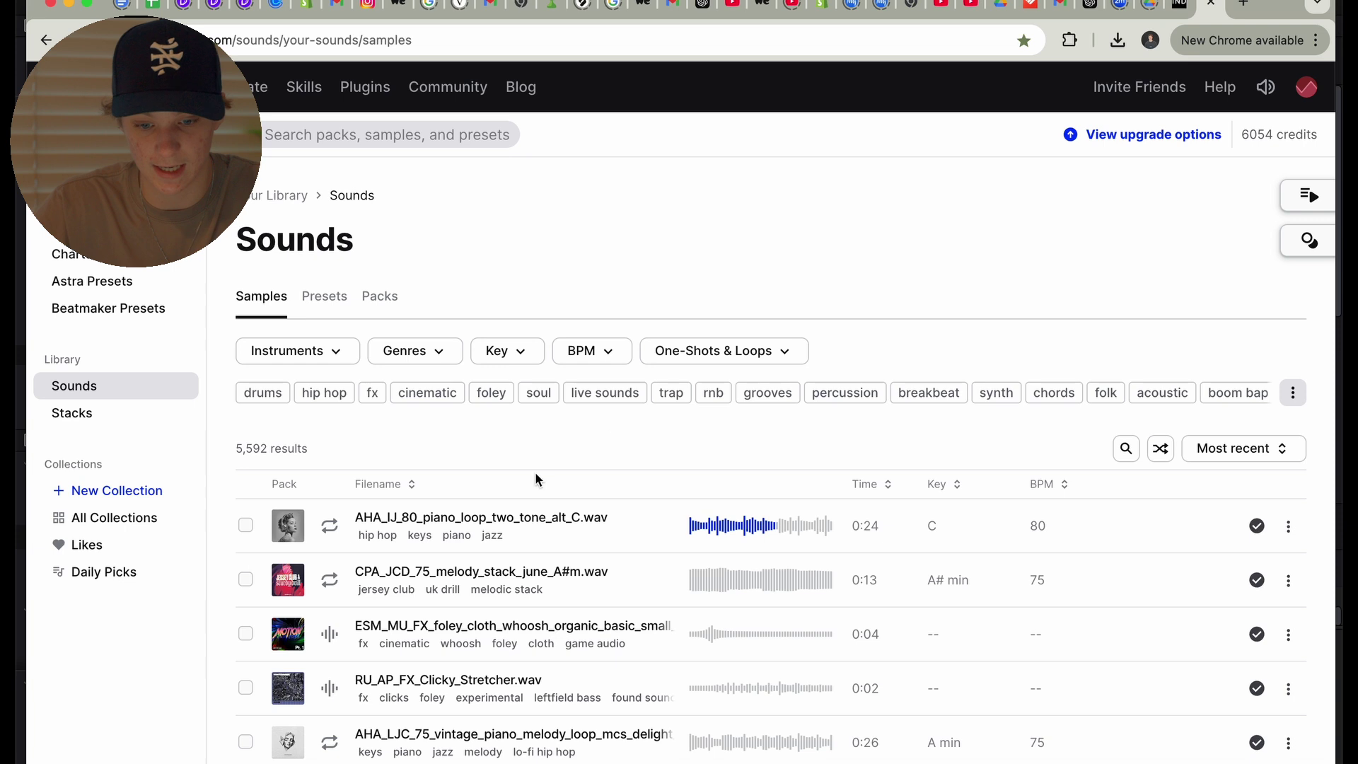
pyautogui.click(228, 41)
pyautogui.click(532, 208)
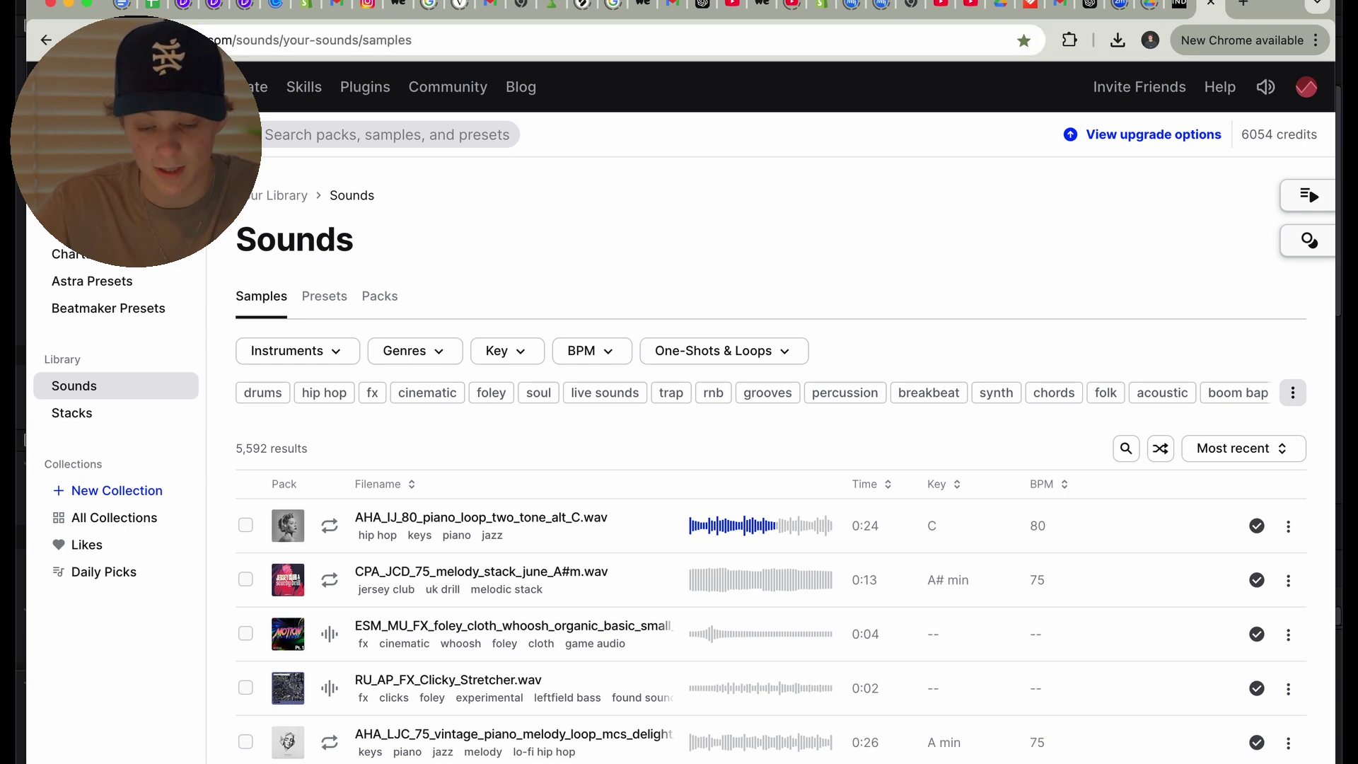
pyautogui.moveTo(538, 760)
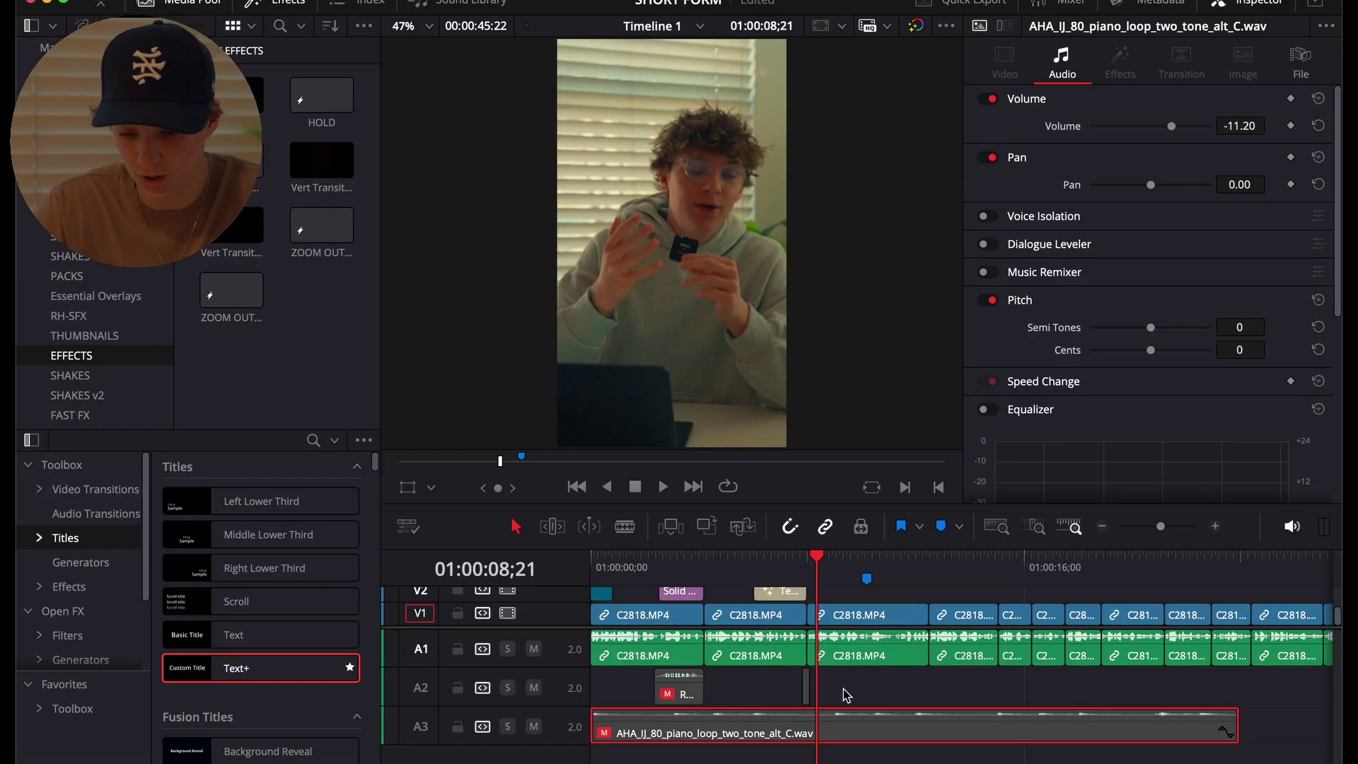
# Solo audio track A3 and listen to the piano loop from the start of the timeline.
pyautogui.press('Home')
pyautogui.click(1215, 527)
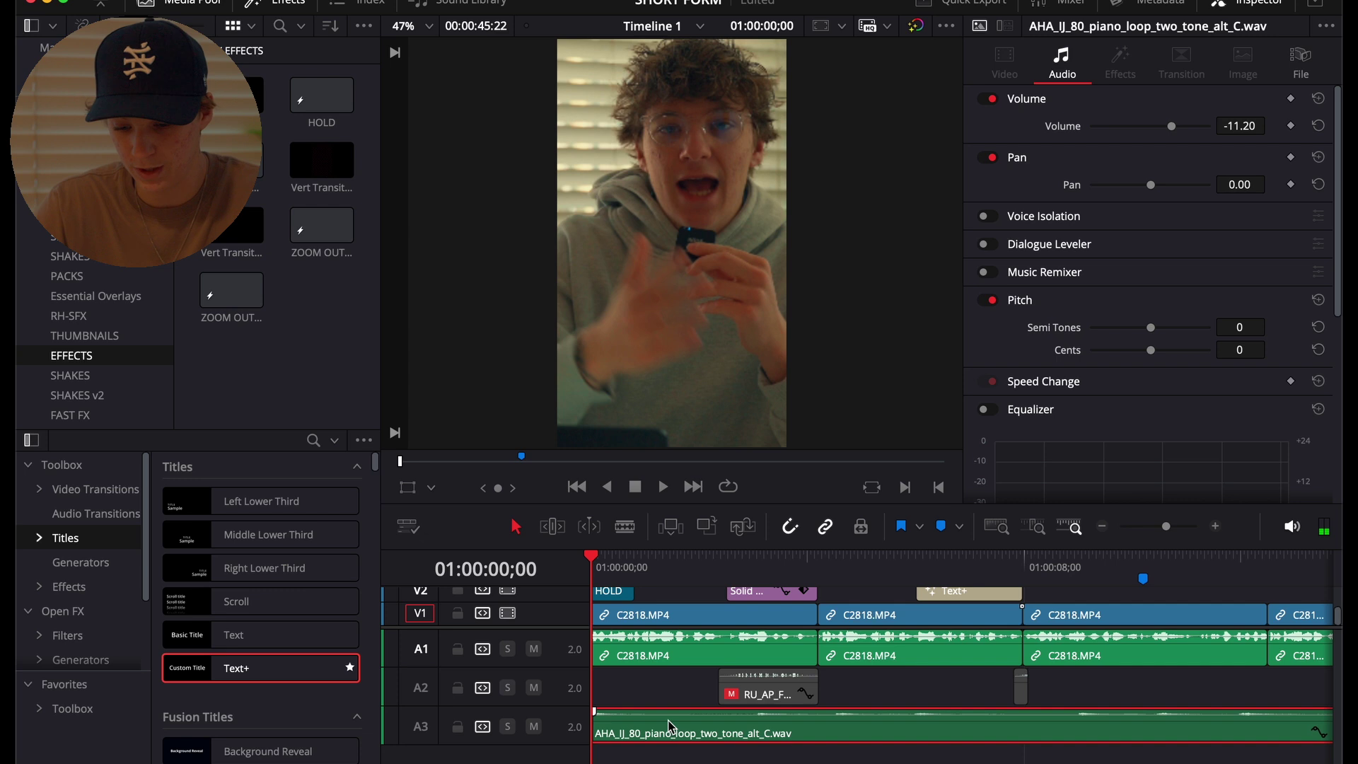
pyautogui.click(507, 727)
pyautogui.press('space')
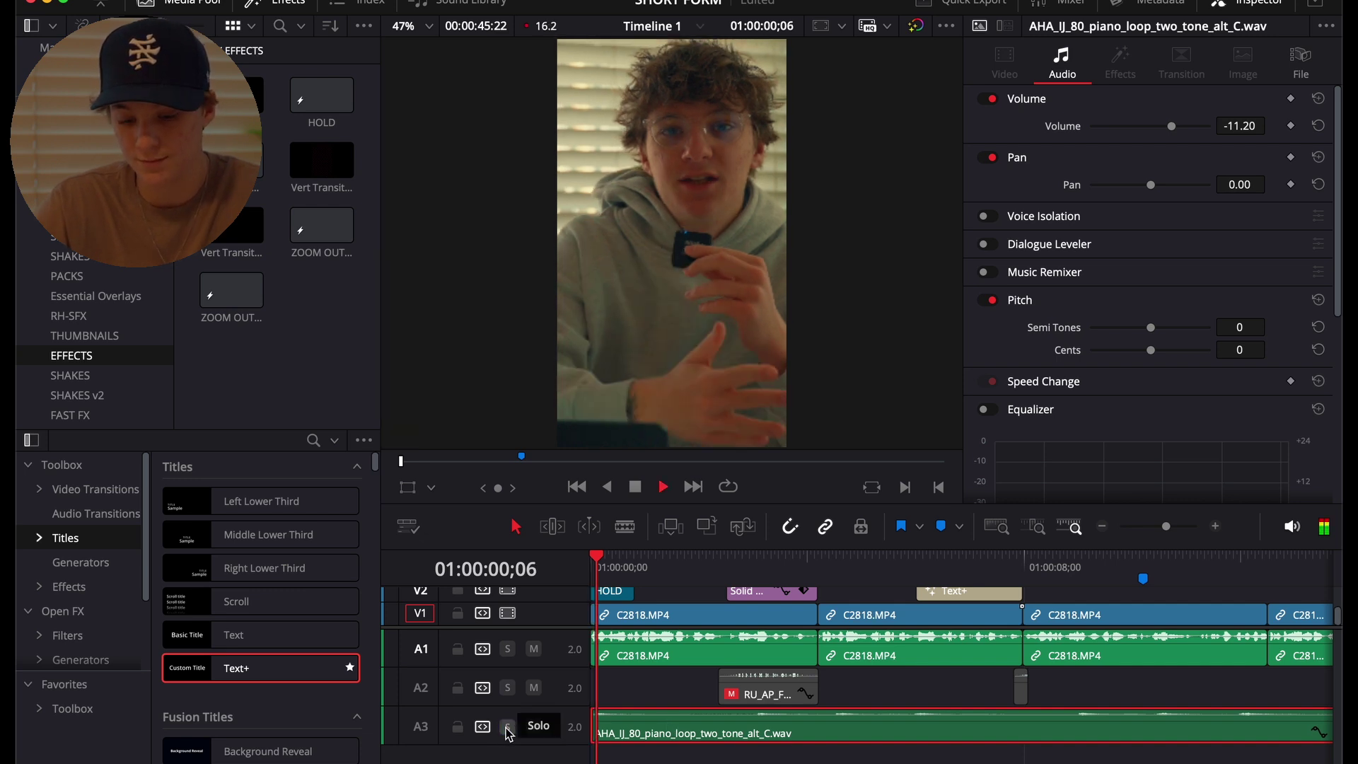
pyautogui.press('XF86AudioRaiseVolume')
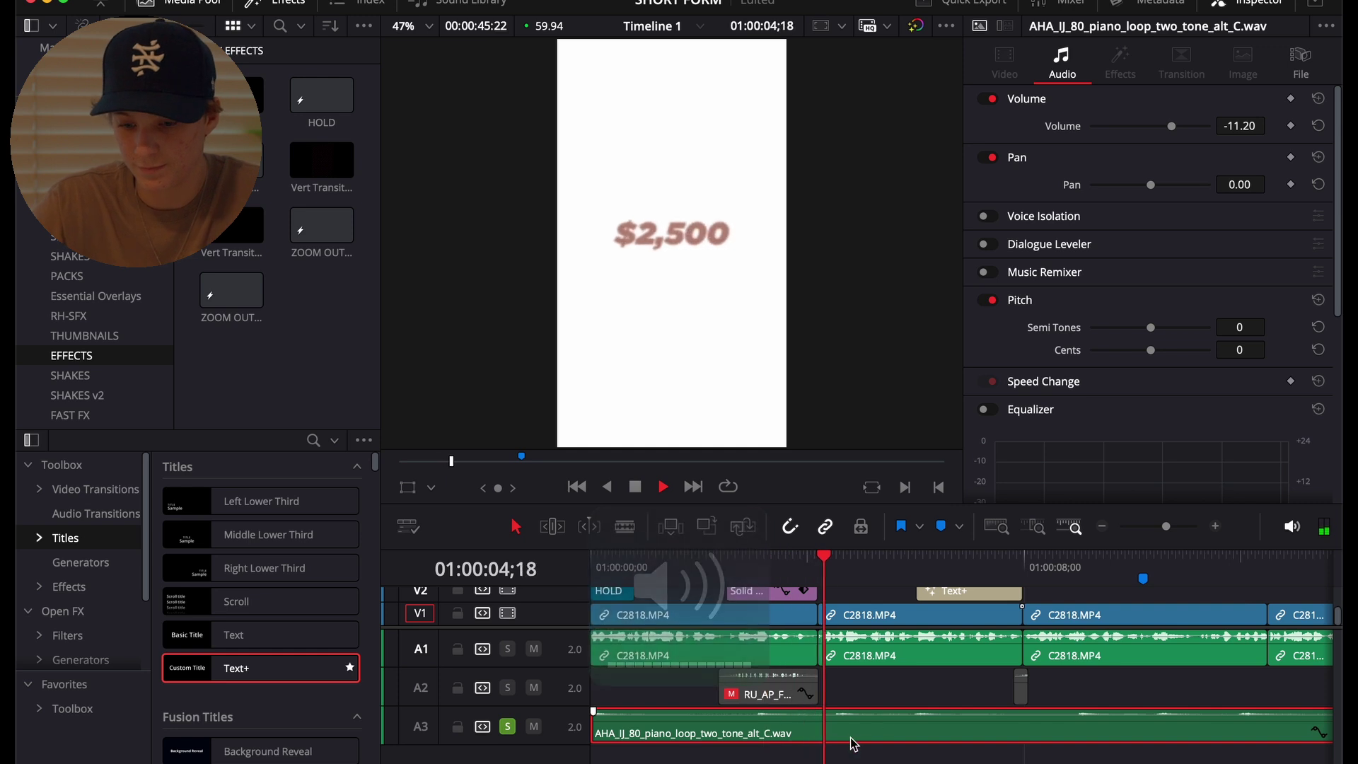
pyautogui.press('space')
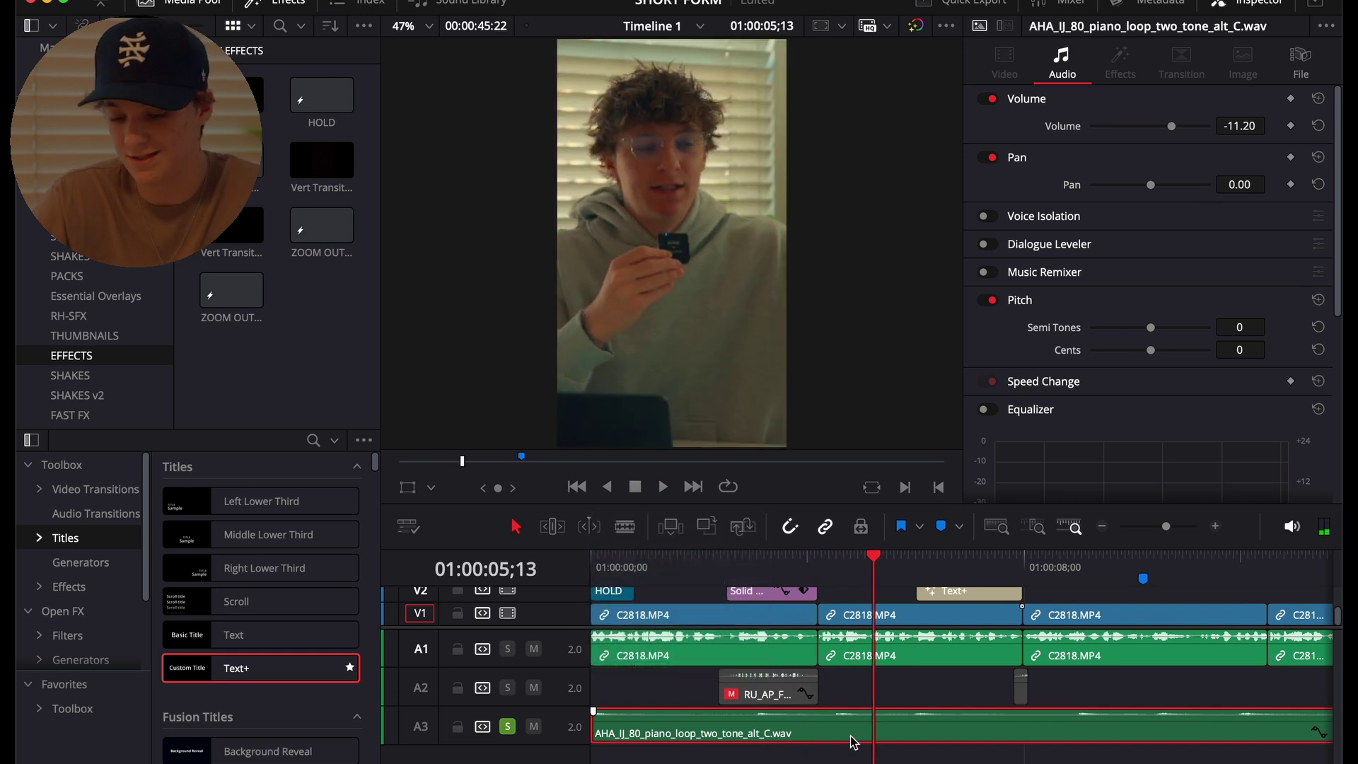
# Select the RU_AP_FX_Clicky_Stretcher sound effect under the $2,500 counter on track A2 to inspect its audio settings.
pyautogui.click(727, 566)
pyautogui.moveTo(766, 672)
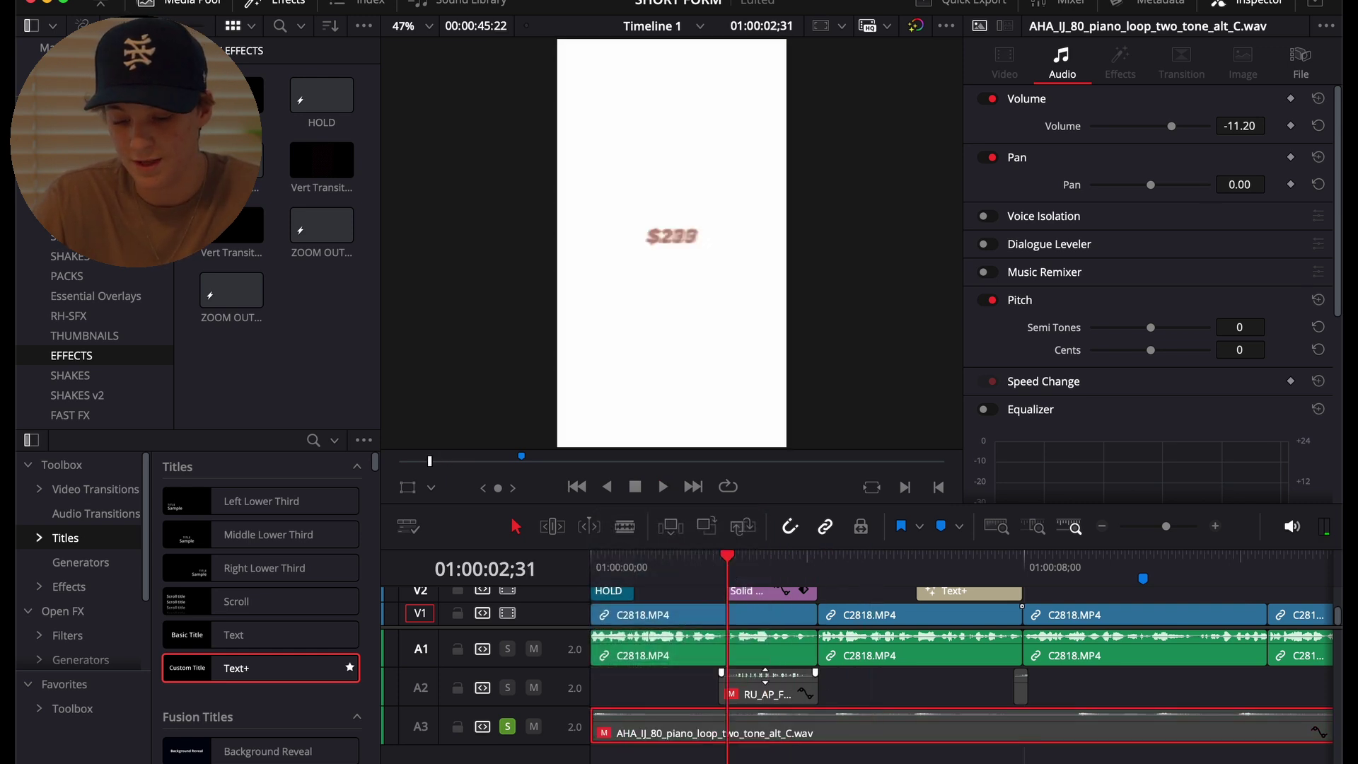
pyautogui.click(765, 689)
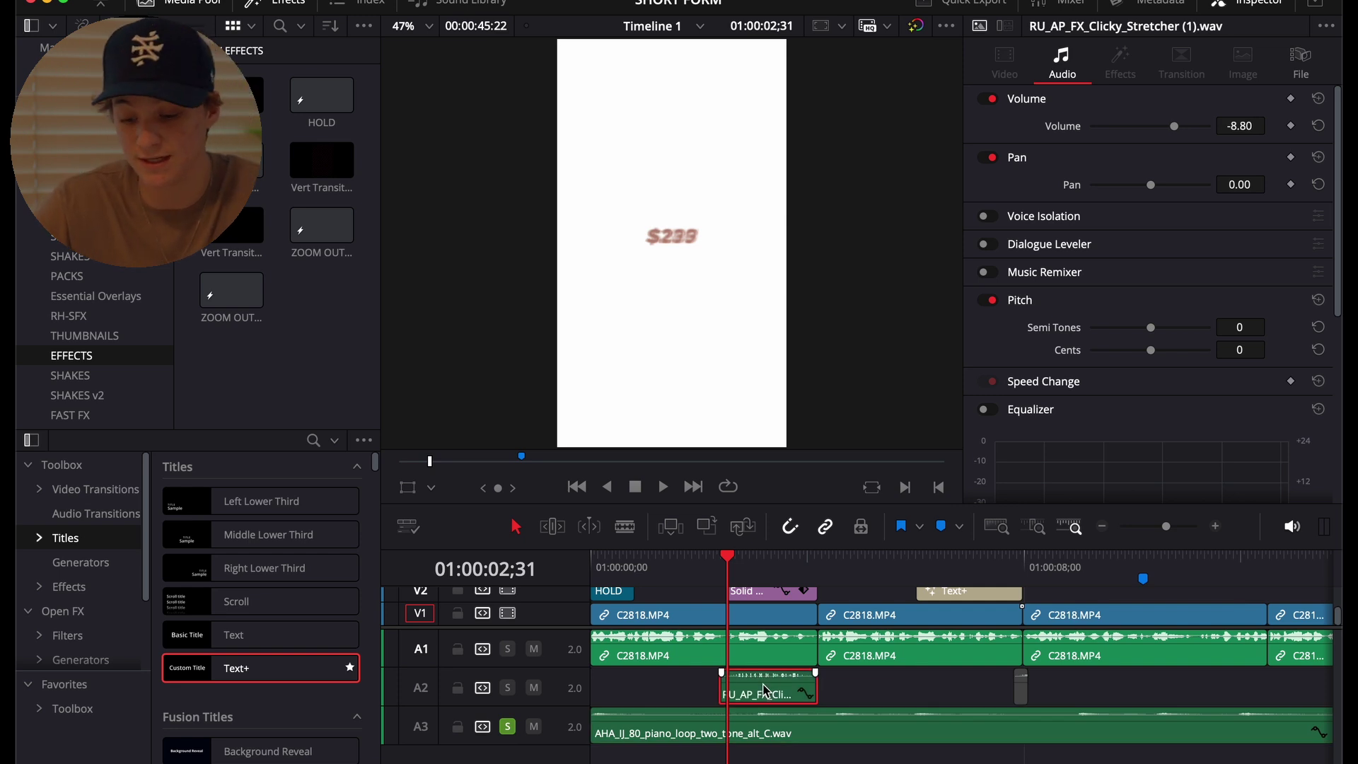
# Select the RKU_TAPE_FX_CASSETTE_VHS_INSERT_LOFI.wav effect and step frame by frame through the light-leak transition at the cut near 01:00:07;54.
pyautogui.click(1017, 570)
pyautogui.click(1020, 690)
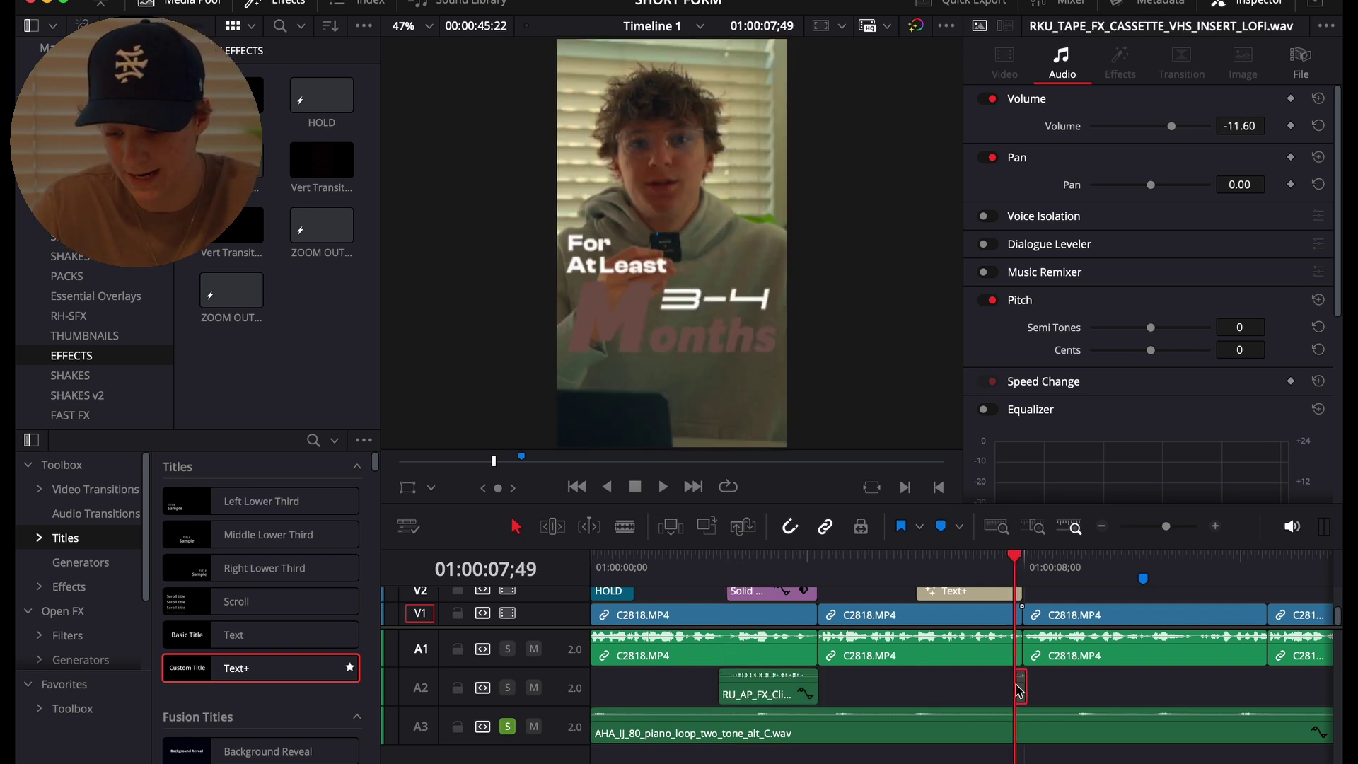
pyautogui.click(1217, 527)
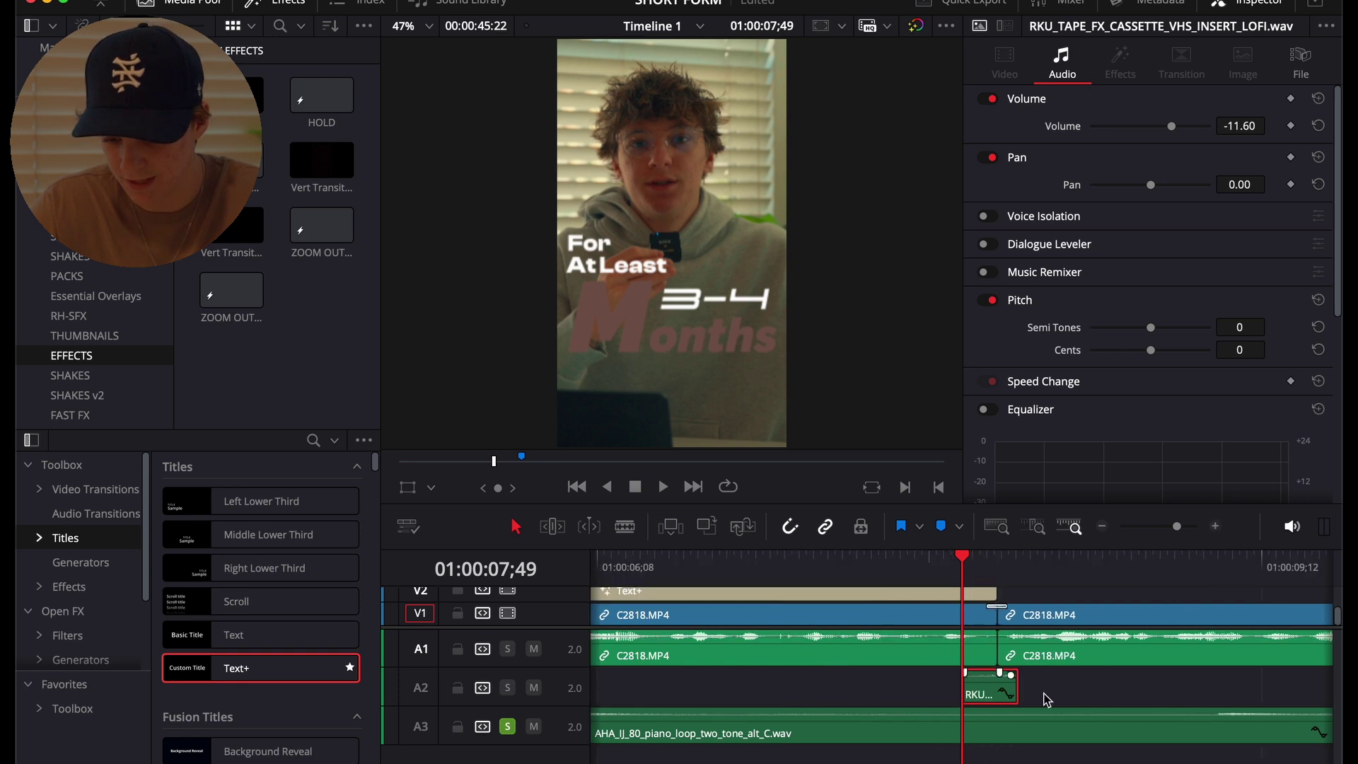
pyautogui.press('space')
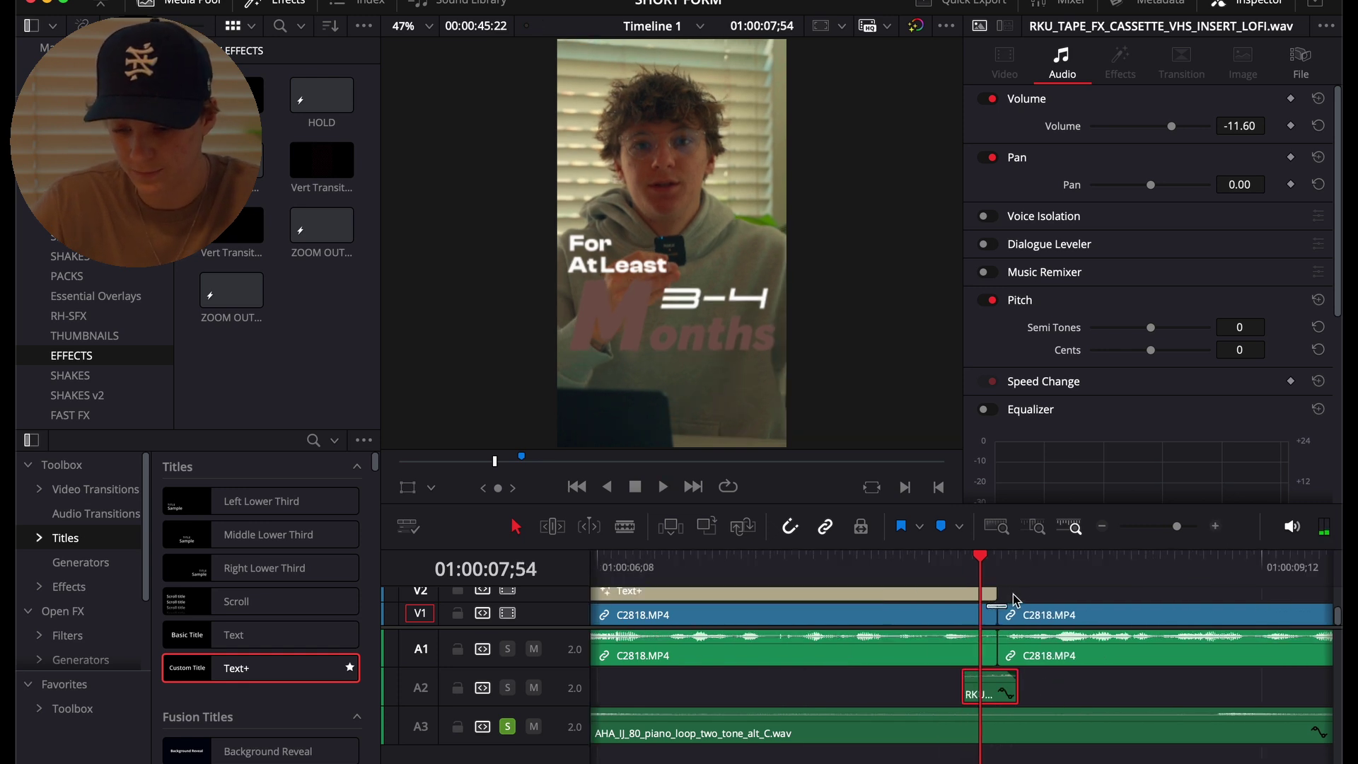
pyautogui.press('Right')
pyautogui.press('Right')
pyautogui.press('Right')
pyautogui.press('Right')
pyautogui.press('Right')
pyautogui.press('Right')
pyautogui.press('Right')
pyautogui.press('Right')
pyautogui.press('Left')
pyautogui.press('Left')
pyautogui.press('Left')
pyautogui.press('Left')
pyautogui.press('Left')
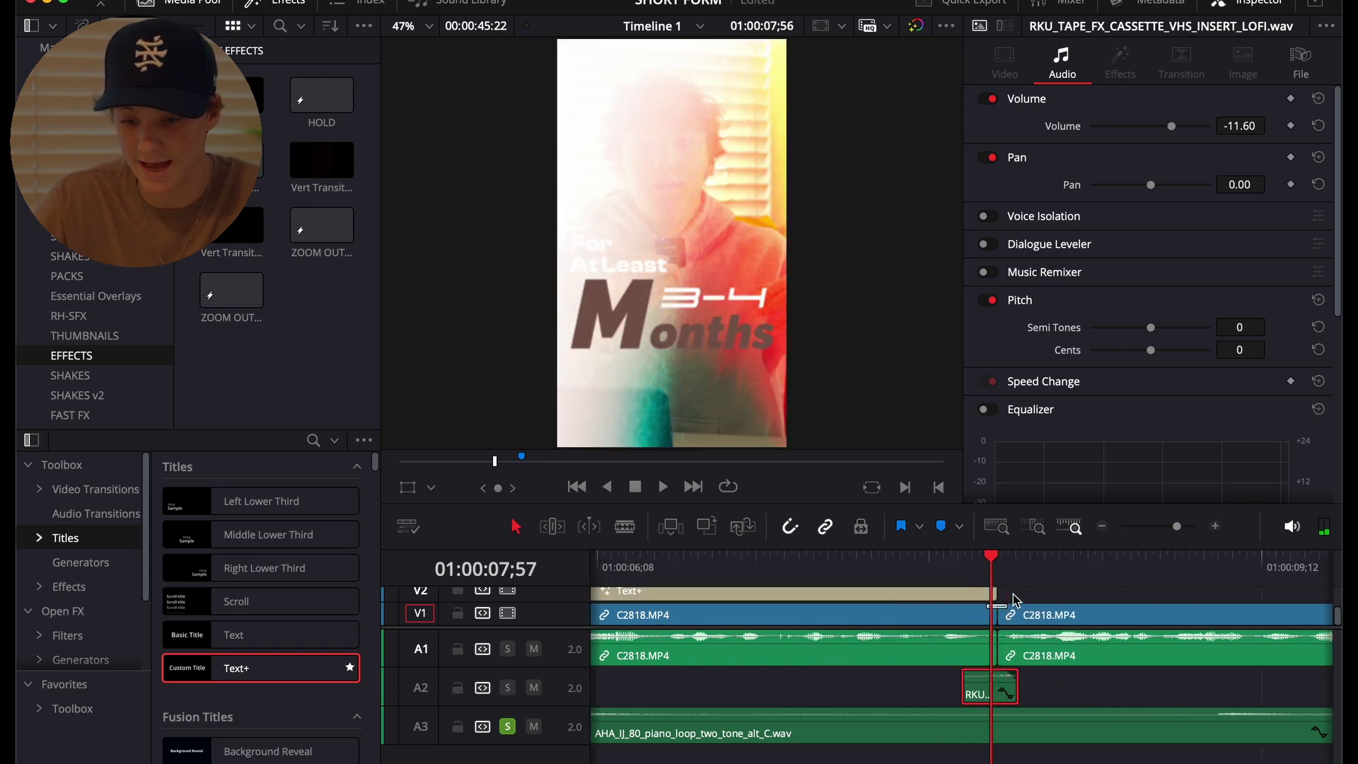
pyautogui.press('Left')
pyautogui.press('Left')
pyautogui.press('Left')
# Release the solo on track A3, audition the cassette effect with A2 soloed, and restore the full audio mix.
pyautogui.click(509, 724)
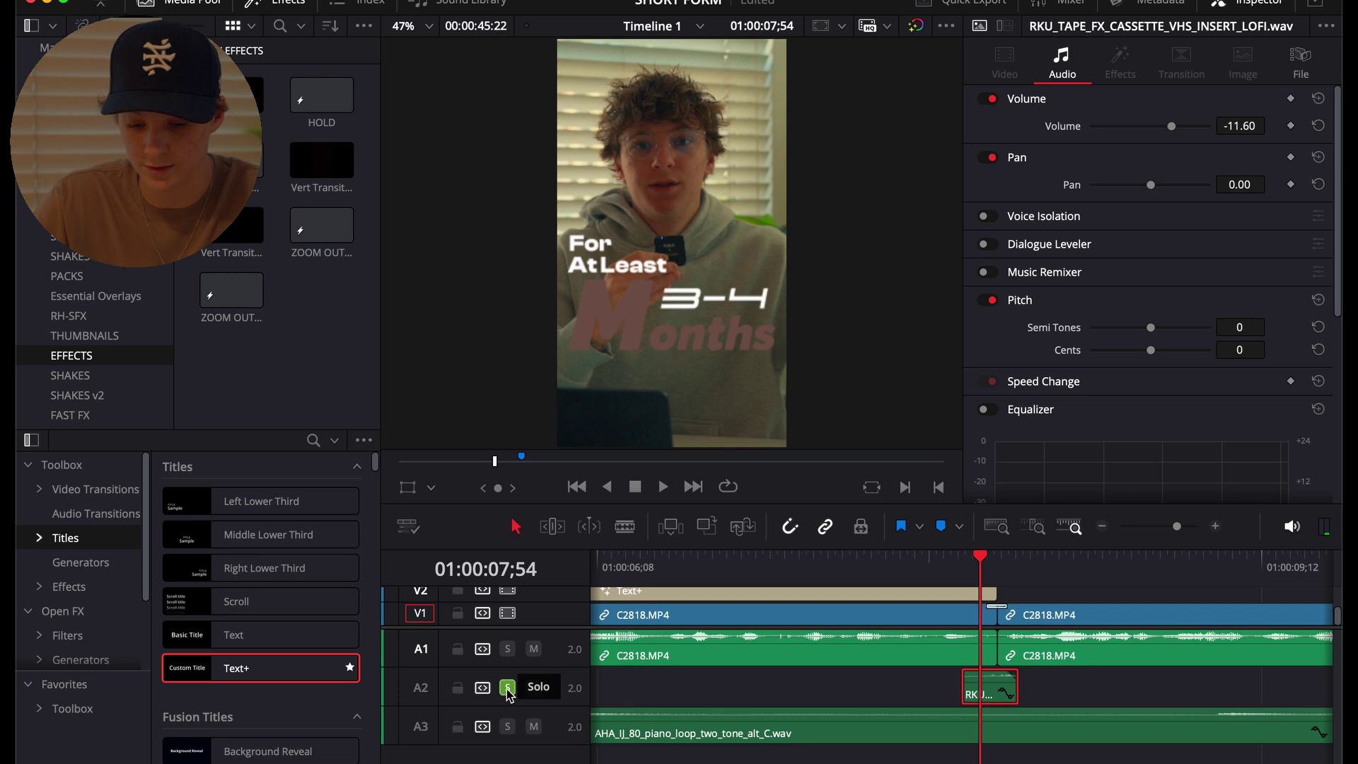
pyautogui.press('Right')
pyautogui.press('Right')
pyautogui.press('Right')
pyautogui.press('Right')
pyautogui.press('Right')
pyautogui.press('Right')
pyautogui.press('Right')
pyautogui.press('Right')
pyautogui.press('Right')
pyautogui.press('Right')
pyautogui.press('Right')
pyautogui.click(507, 688)
pyautogui.click(986, 561)
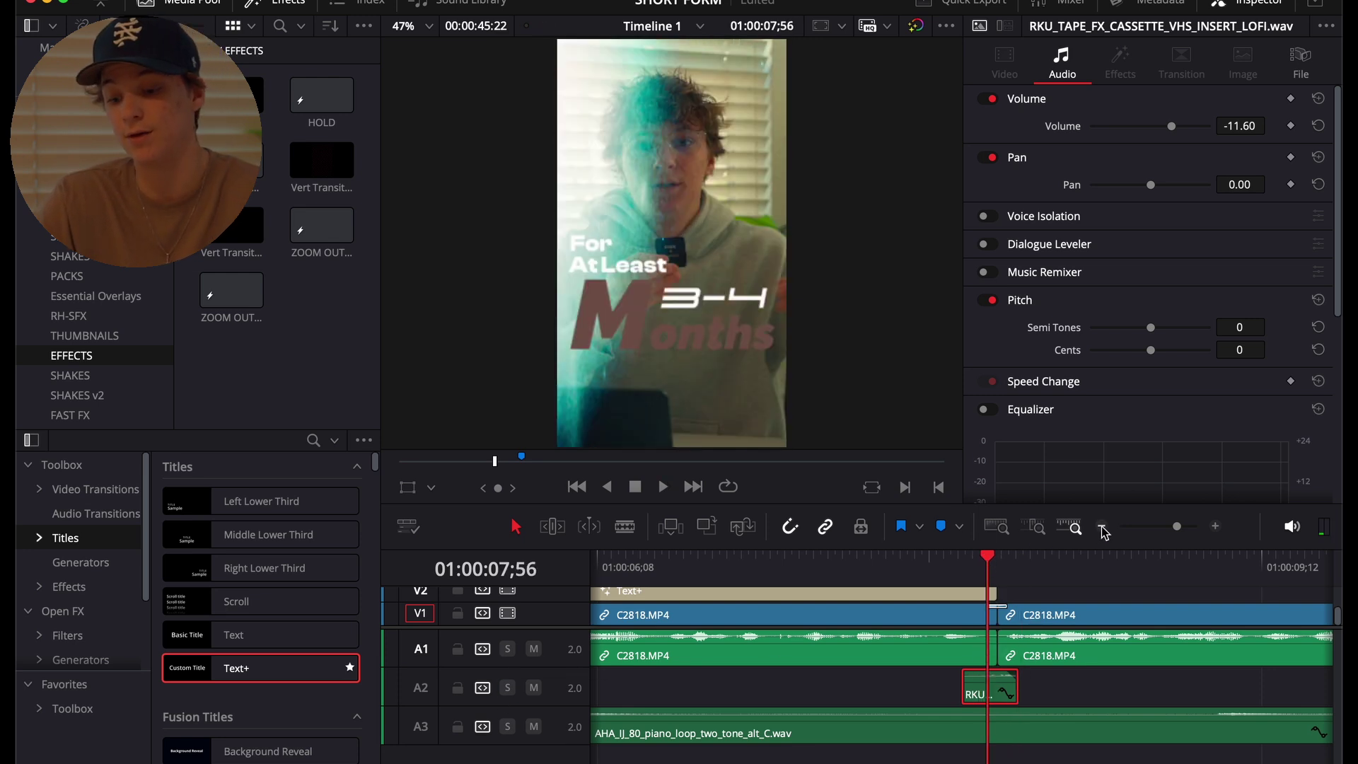